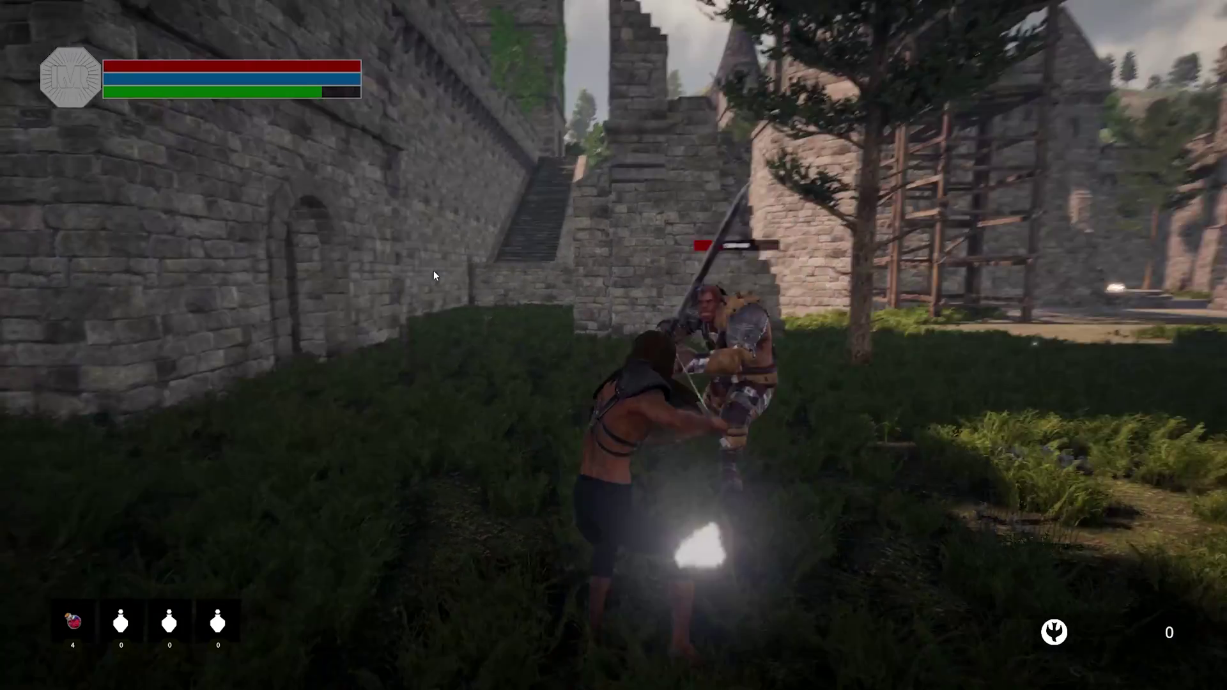
key("space")
left_click(396, 274)
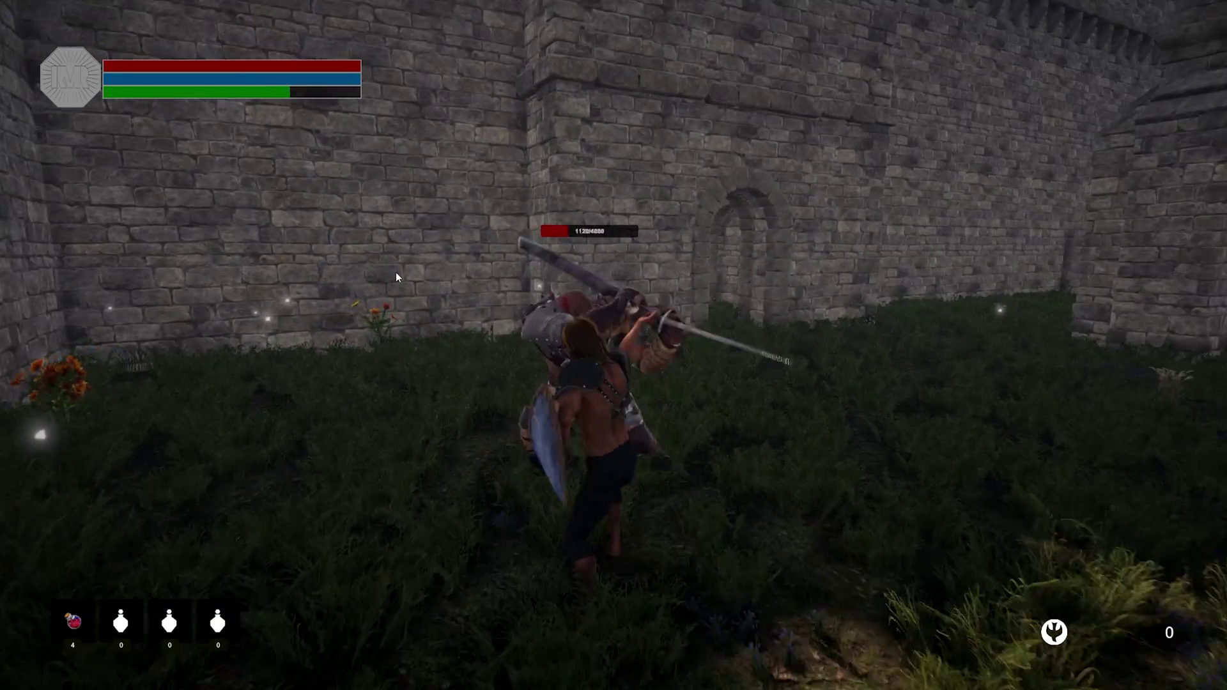
left_click(396, 274)
left_click(396, 274)
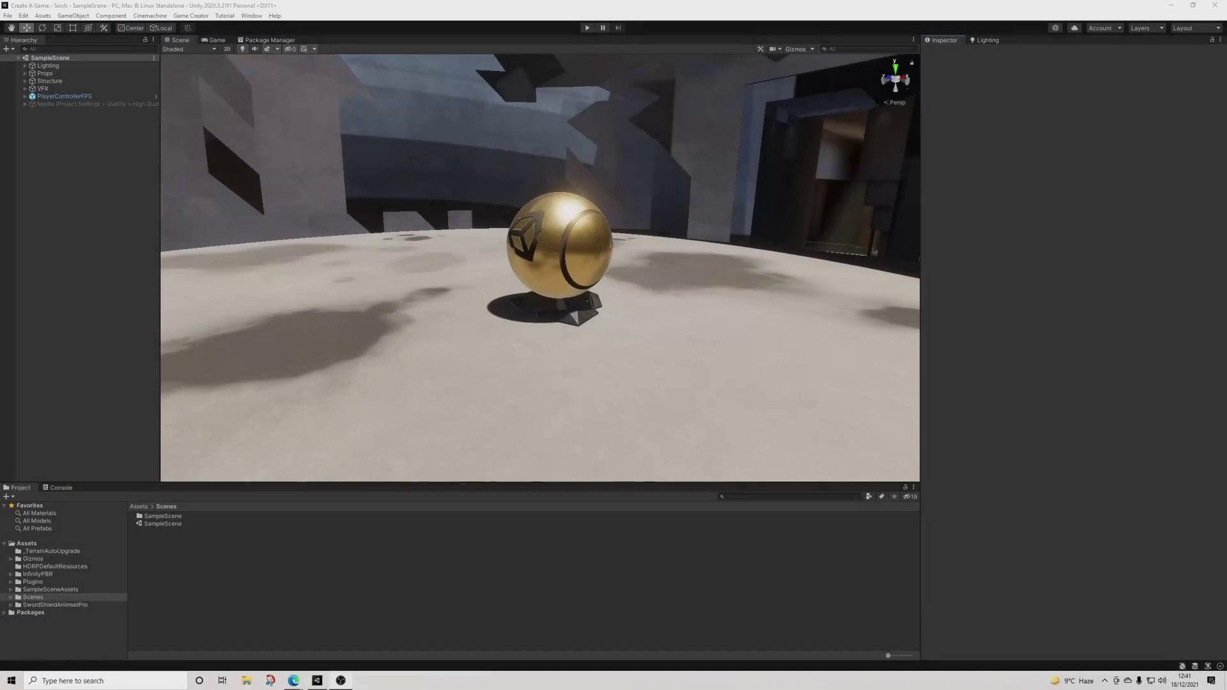
Open the Stats section of the Game Creator preferences and expand the exp, level, next-level and vitality stats for review
left_click(191, 15)
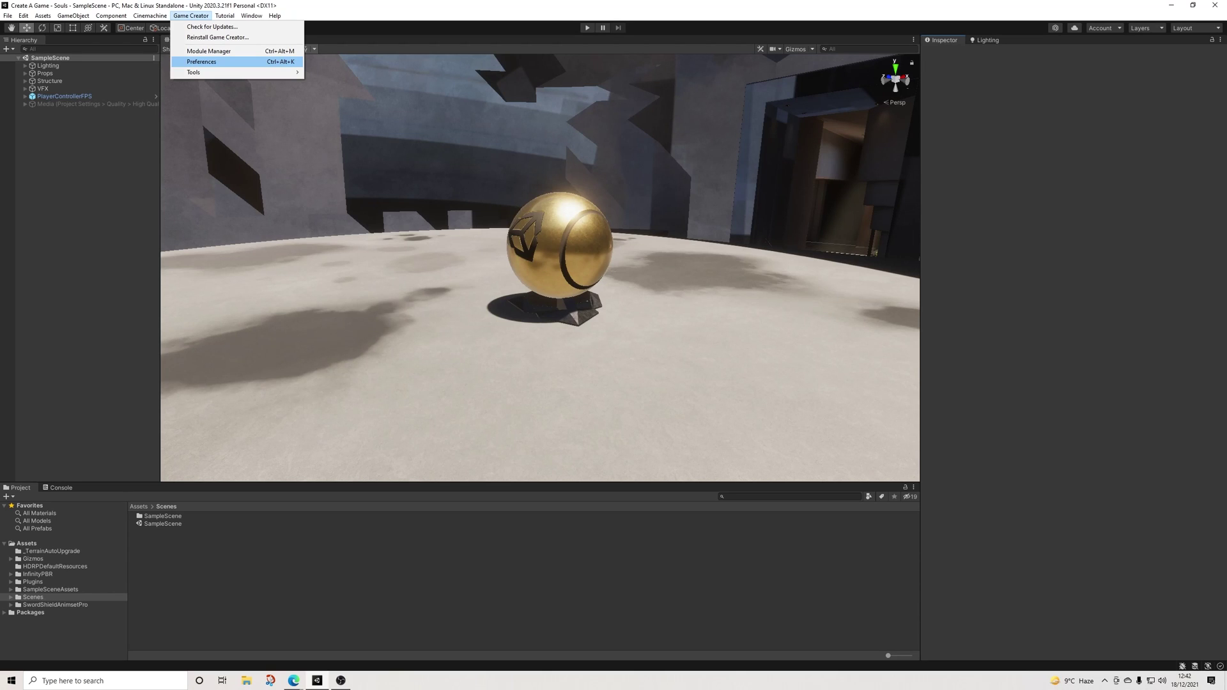
left_click(201, 62)
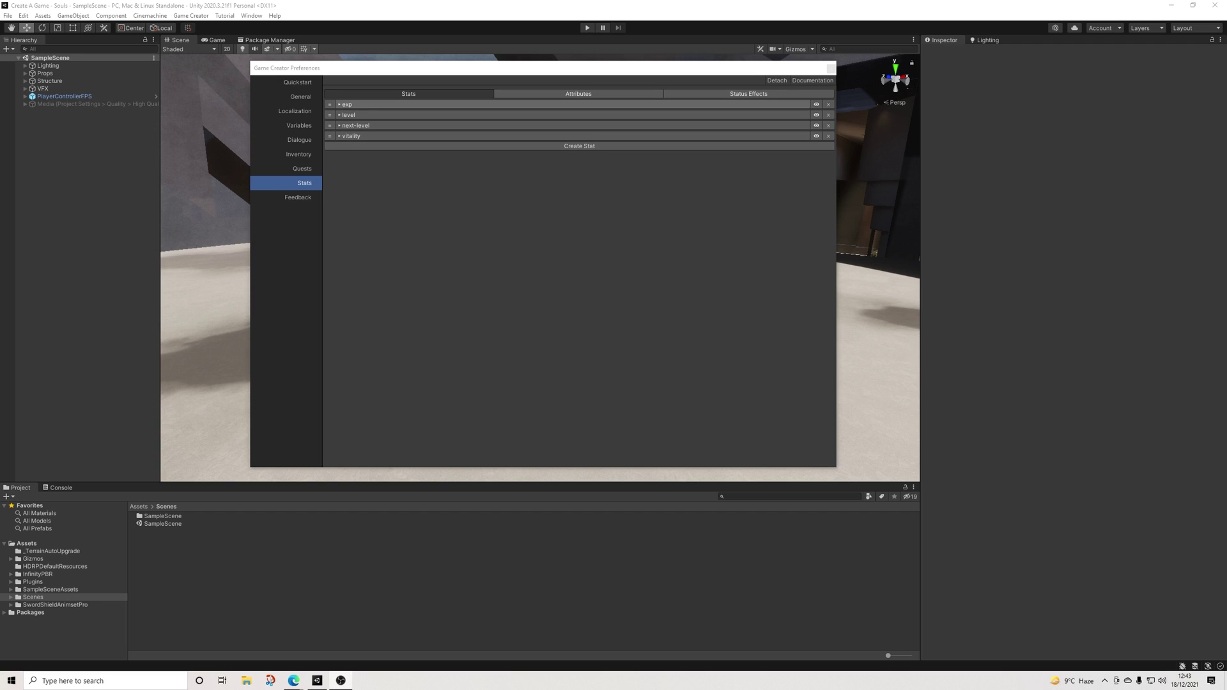
left_click(578, 94)
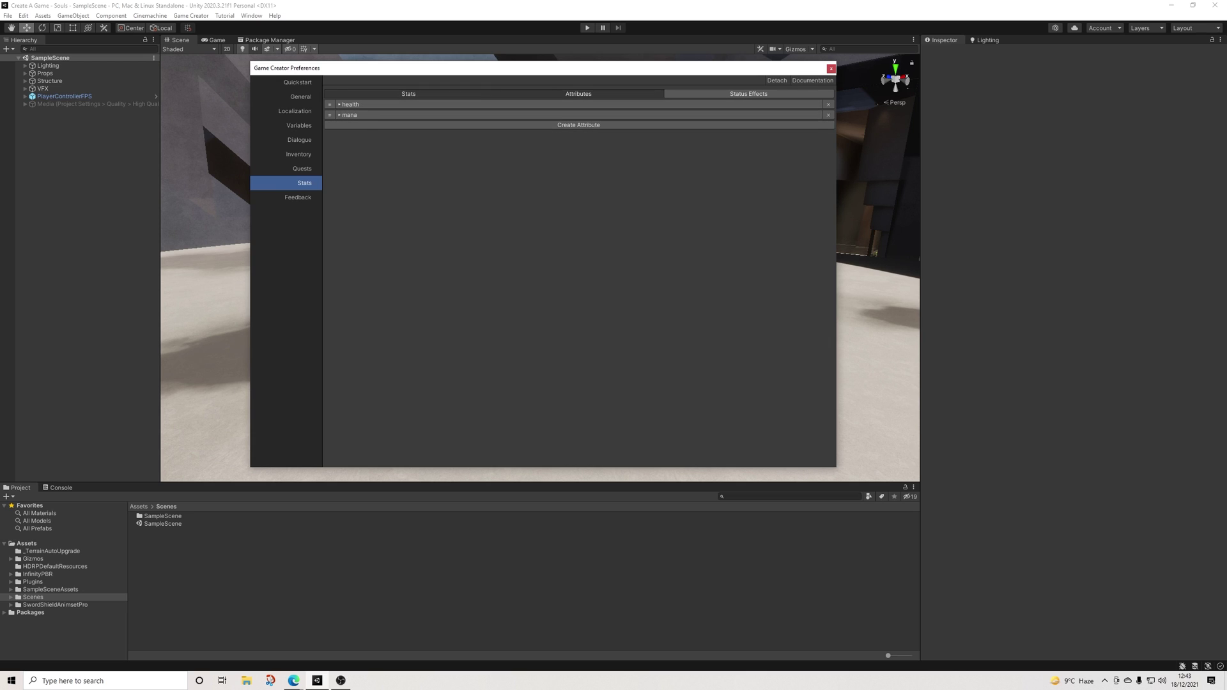
left_click(408, 93)
left_click(351, 135)
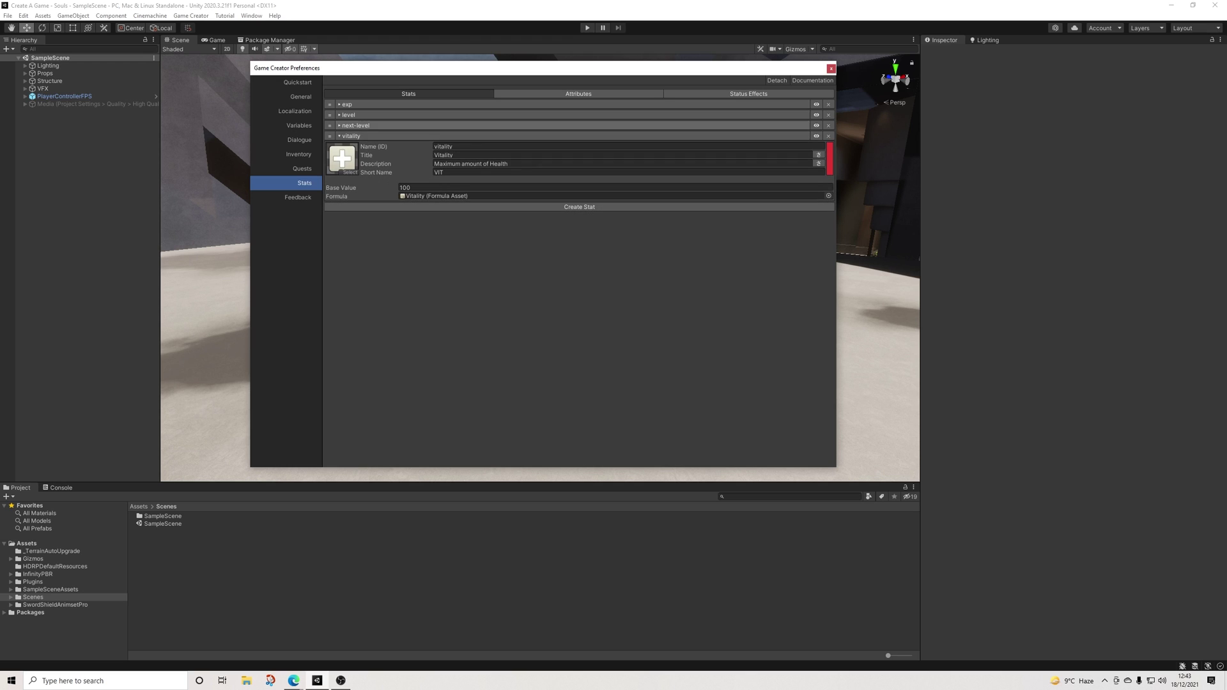
left_click(355, 125)
left_click(348, 114)
left_click(347, 104)
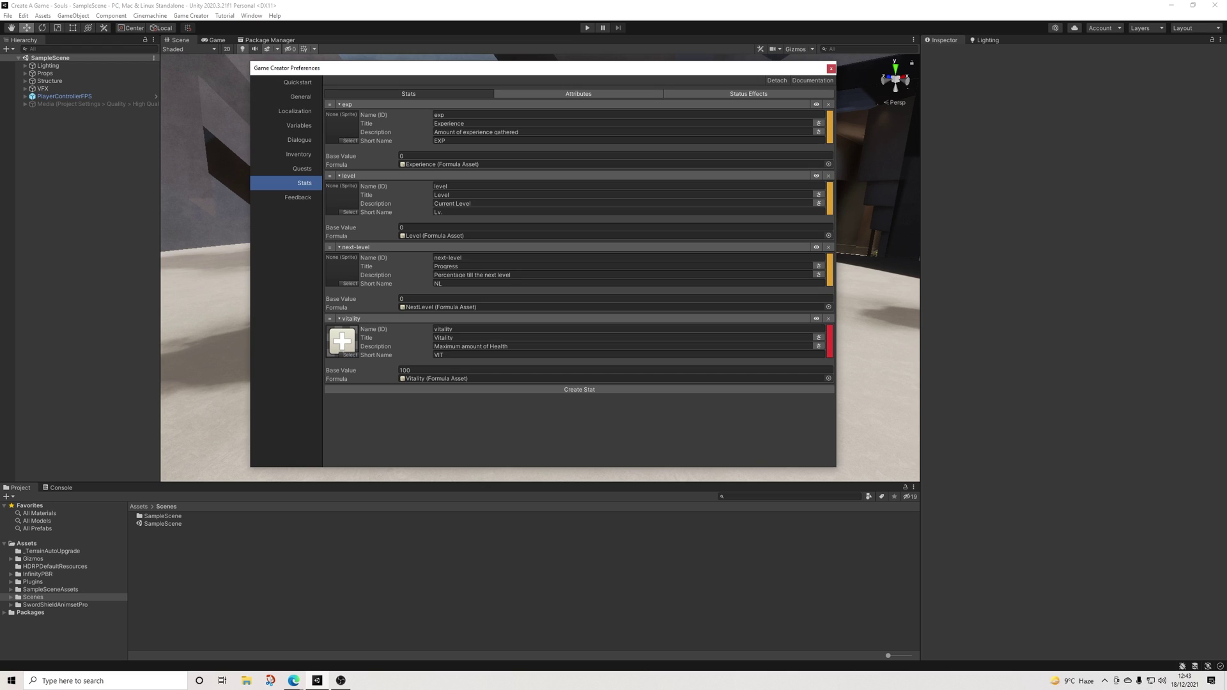
Expand the health and mana attributes and set mana's current value to 1
left_click(579, 94)
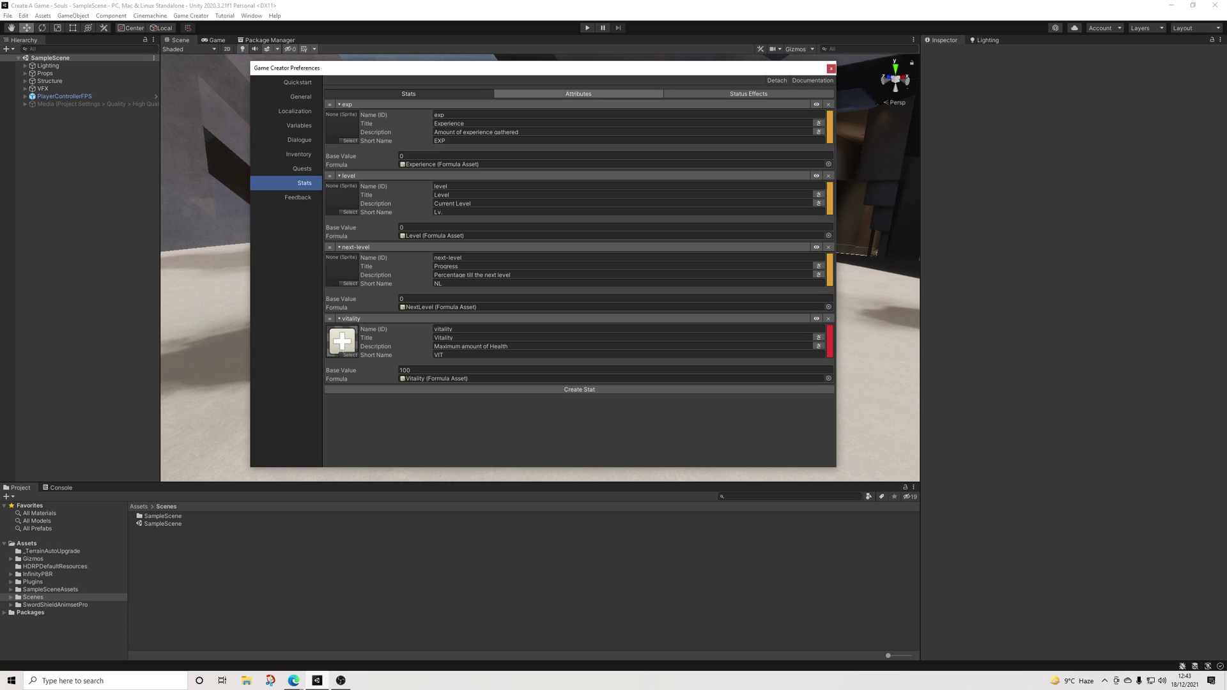
left_click(351, 104)
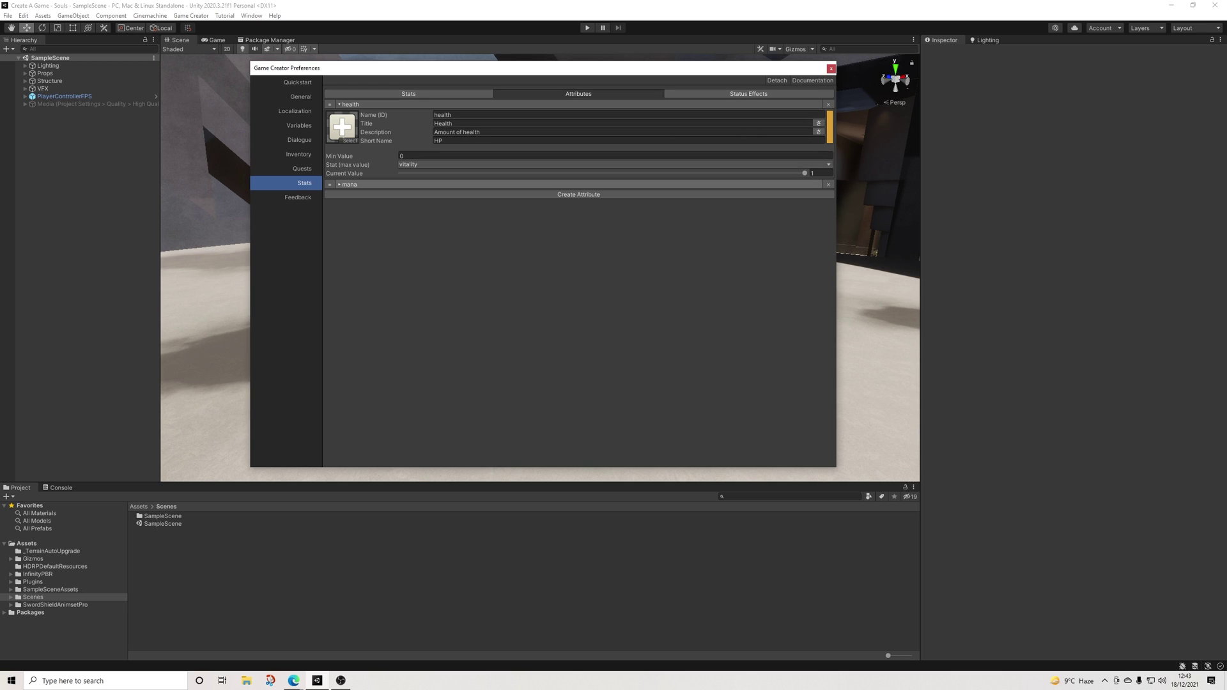
left_click(348, 184)
left_click(821, 253)
type("1")
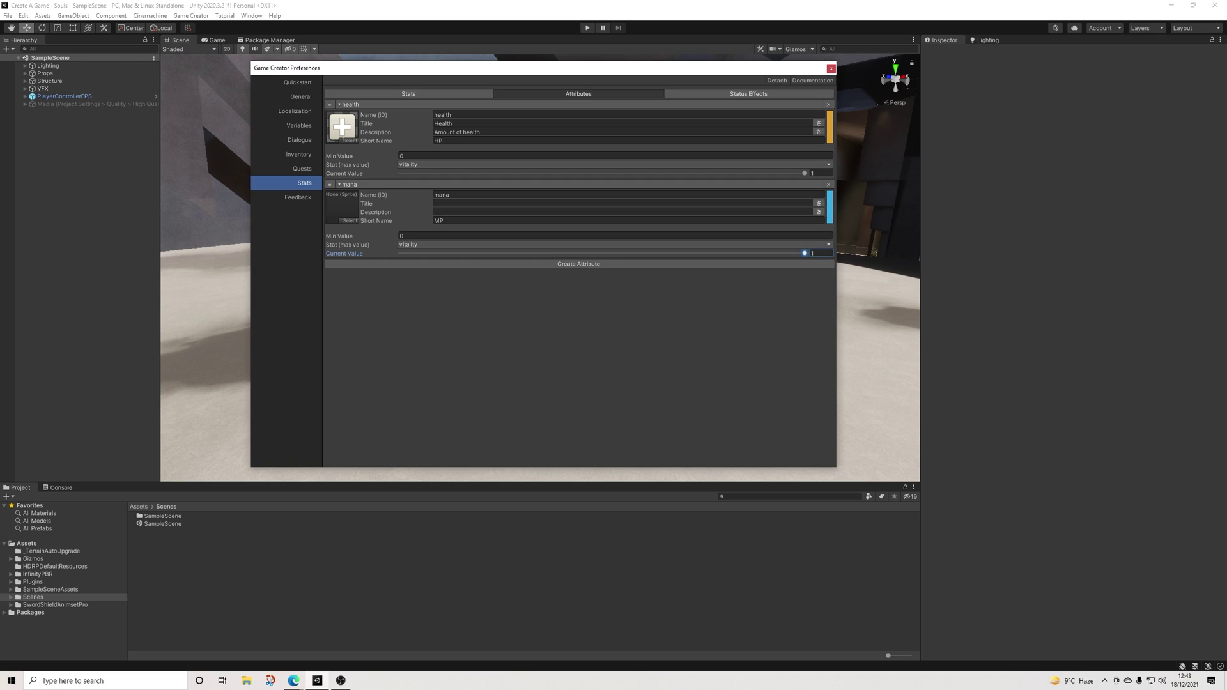
Create a Game Creator stats formula asset named Attunement in the Formulas folder that holds the exp stat's formula
left_click(408, 93)
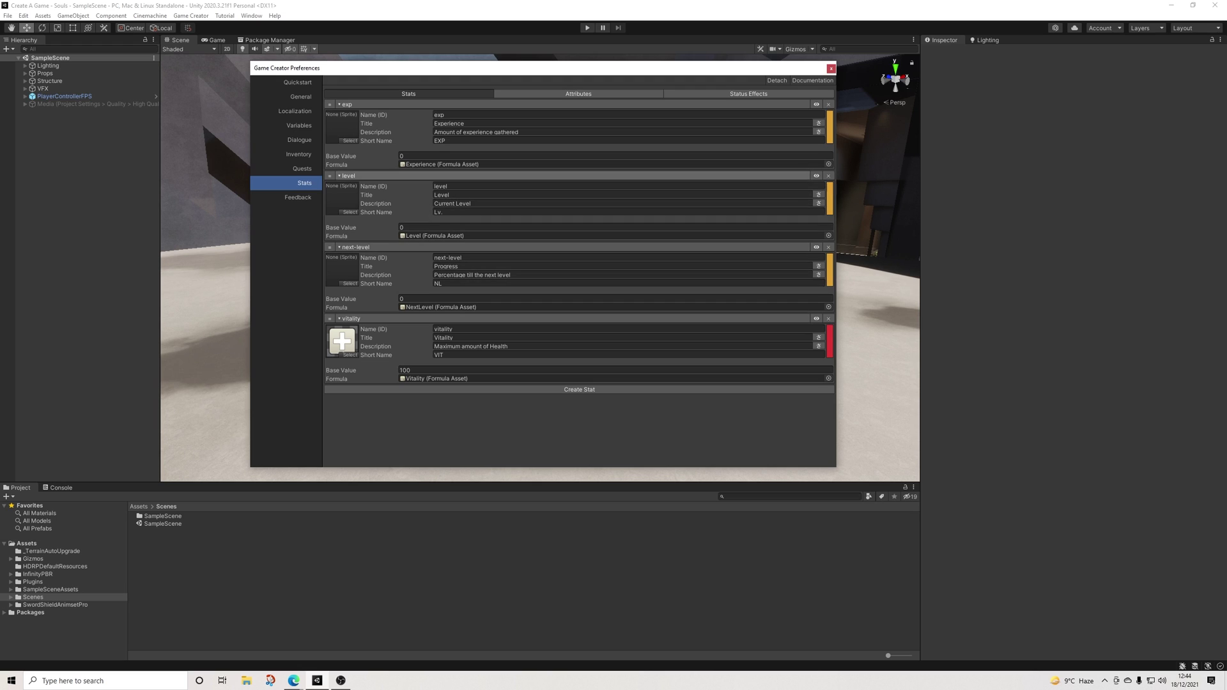
left_click(447, 164)
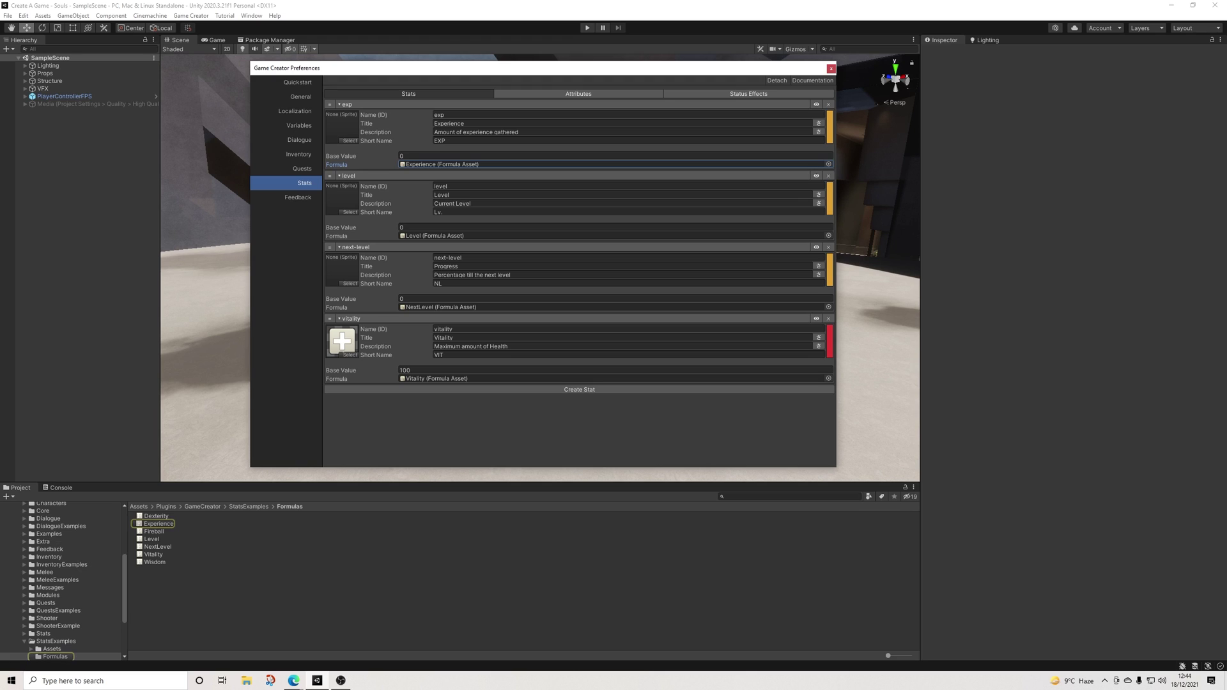
left_click(153, 554)
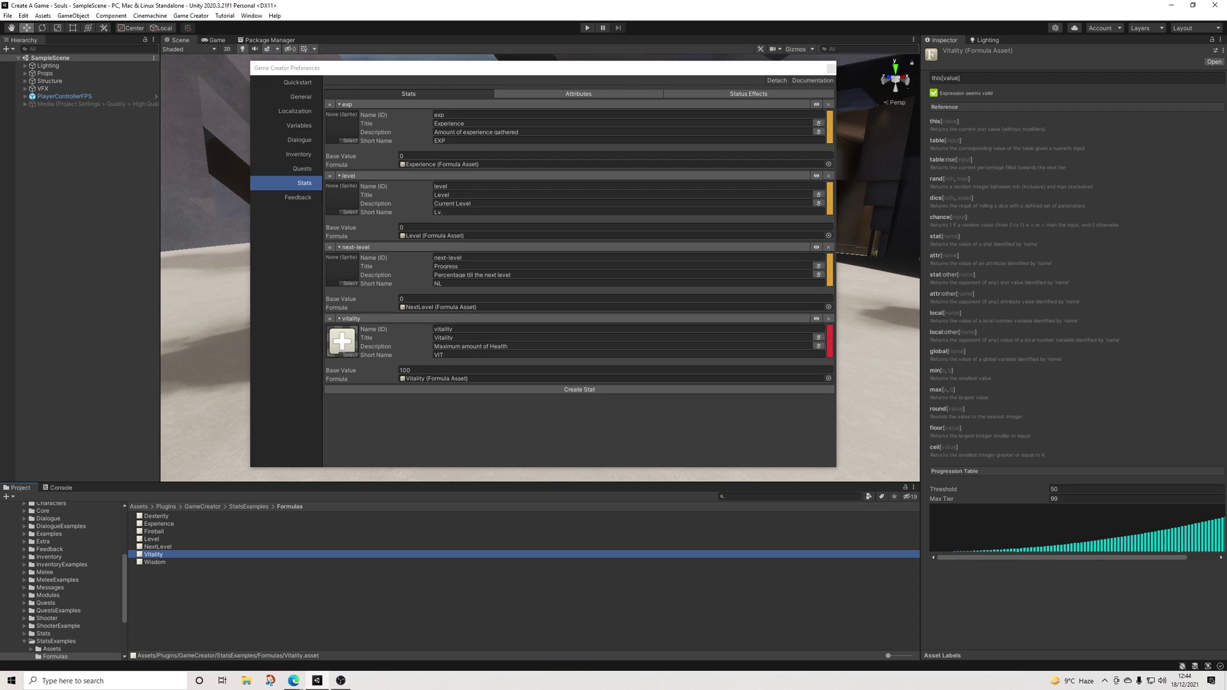
right_click(154, 577)
mouse_move(256, 326)
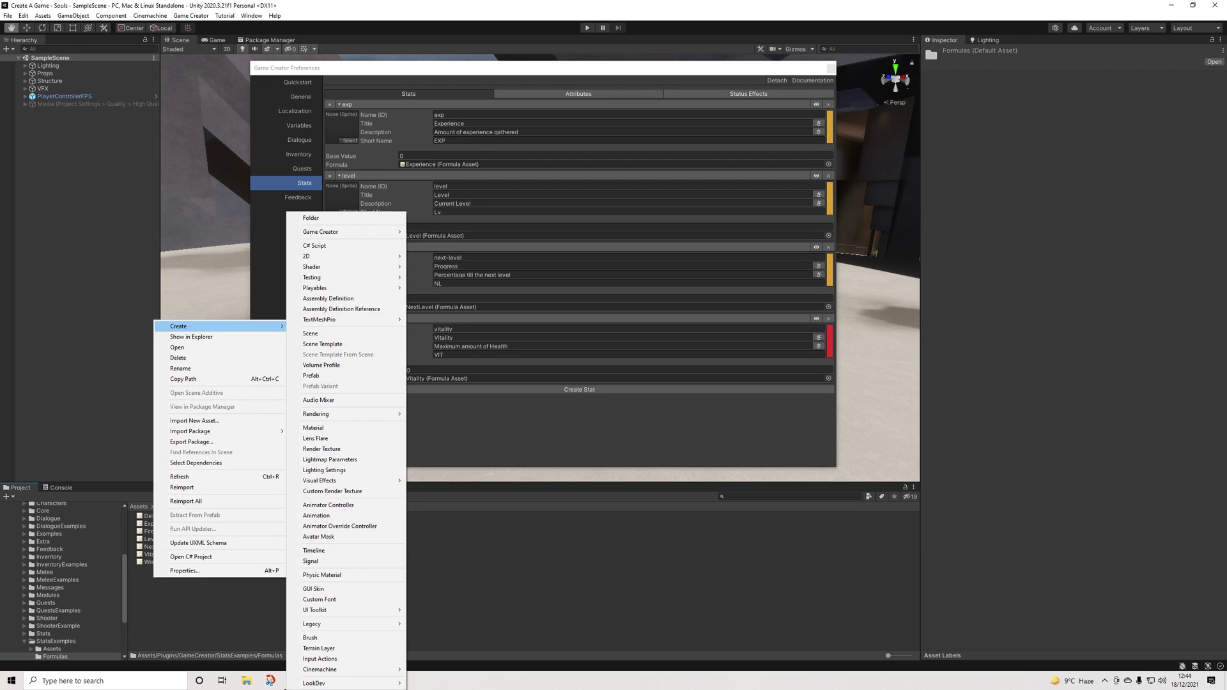
mouse_move(348, 232)
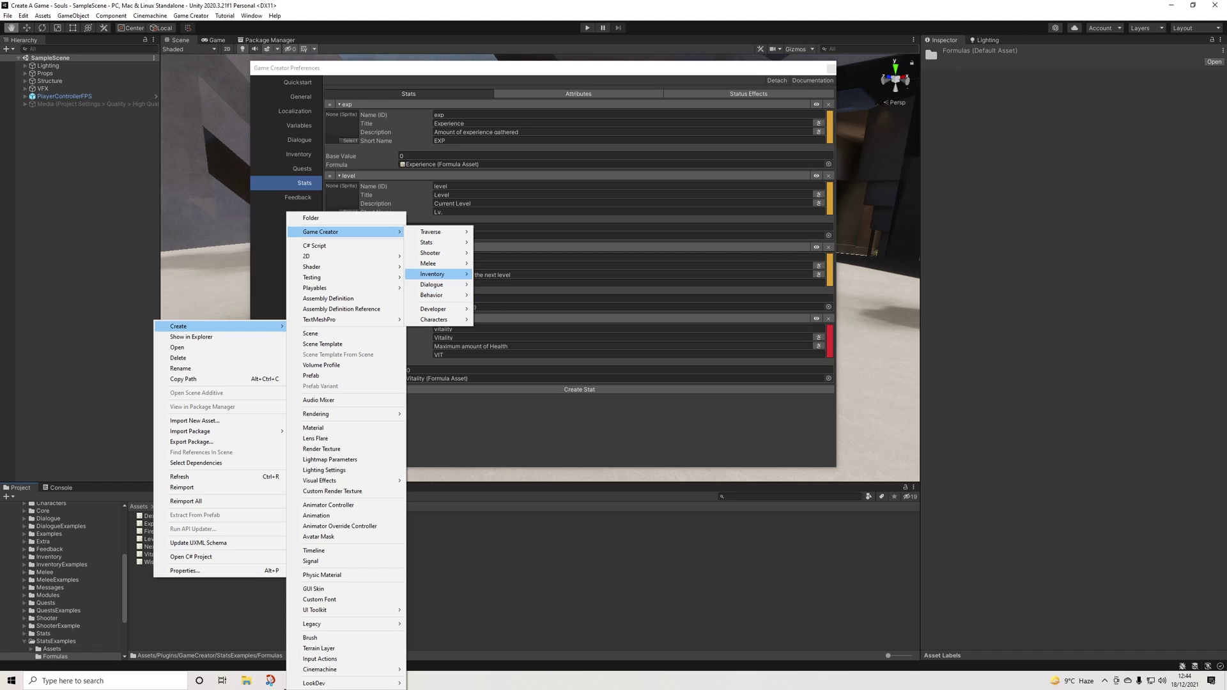
mouse_move(441, 242)
left_click(499, 244)
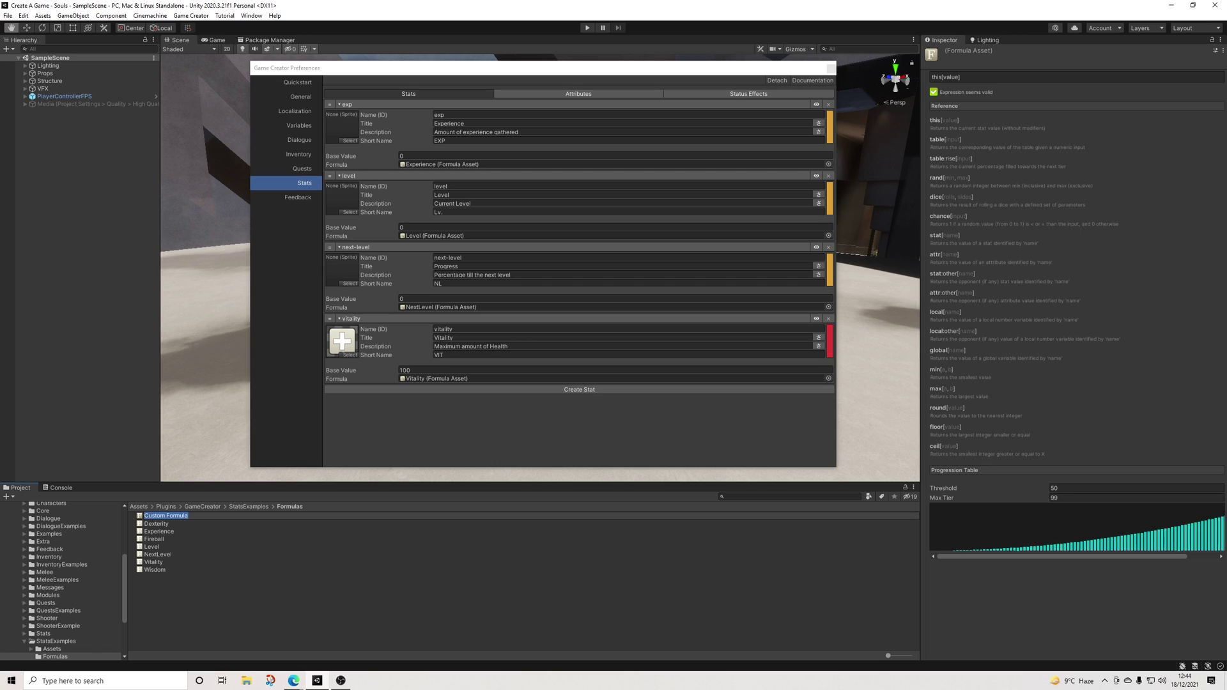
type("A")
type("ttunent")
type("ment")
key("Return")
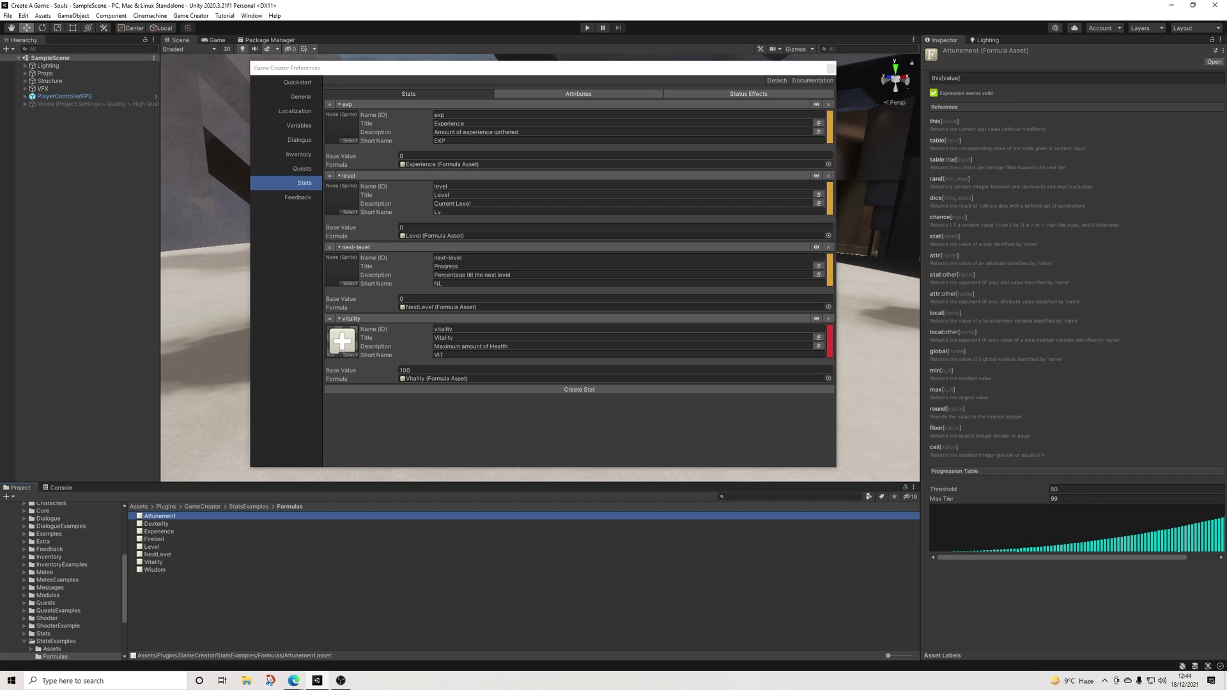
Compare the expressions and progression tables of the Attunement formula with those of Vitality, Experience, Level and NextLevel
left_click(153, 562)
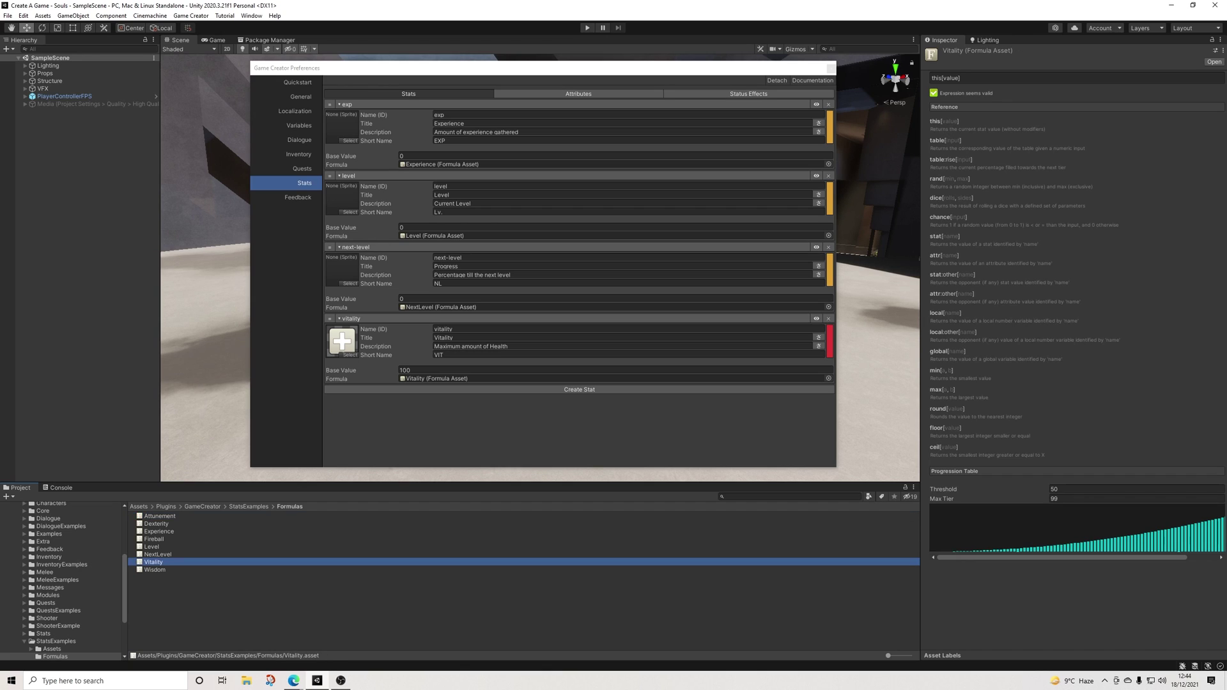
left_click(159, 516)
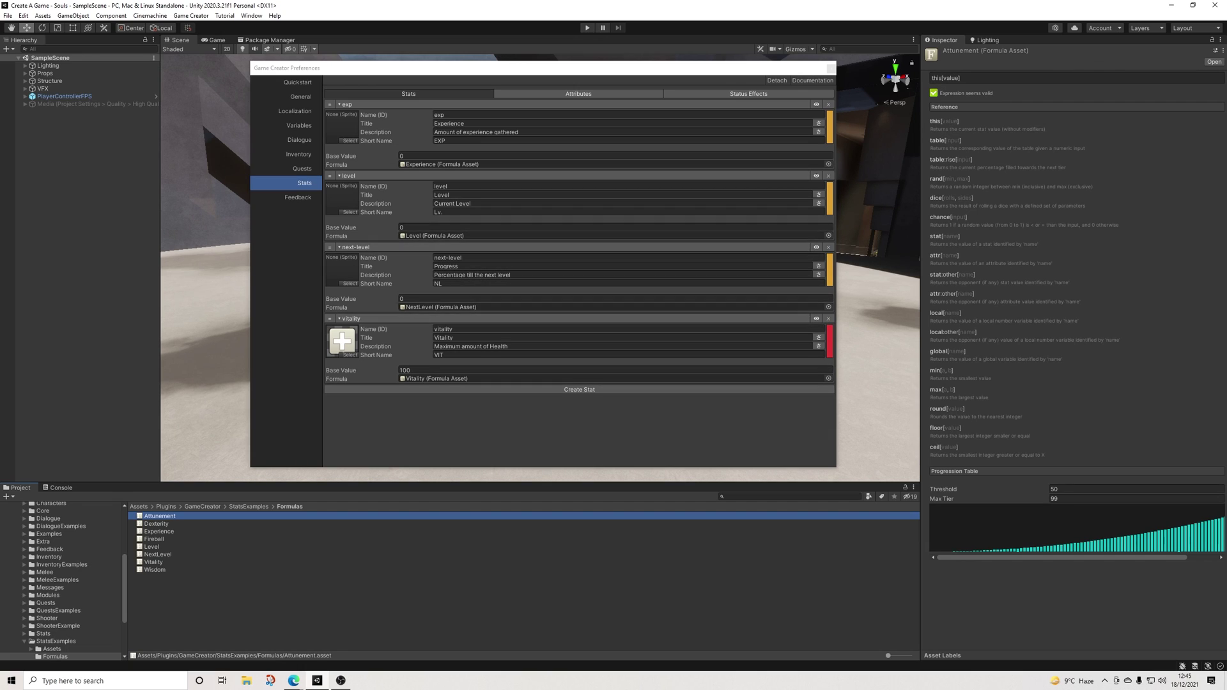
left_click(440, 165)
left_click(159, 531)
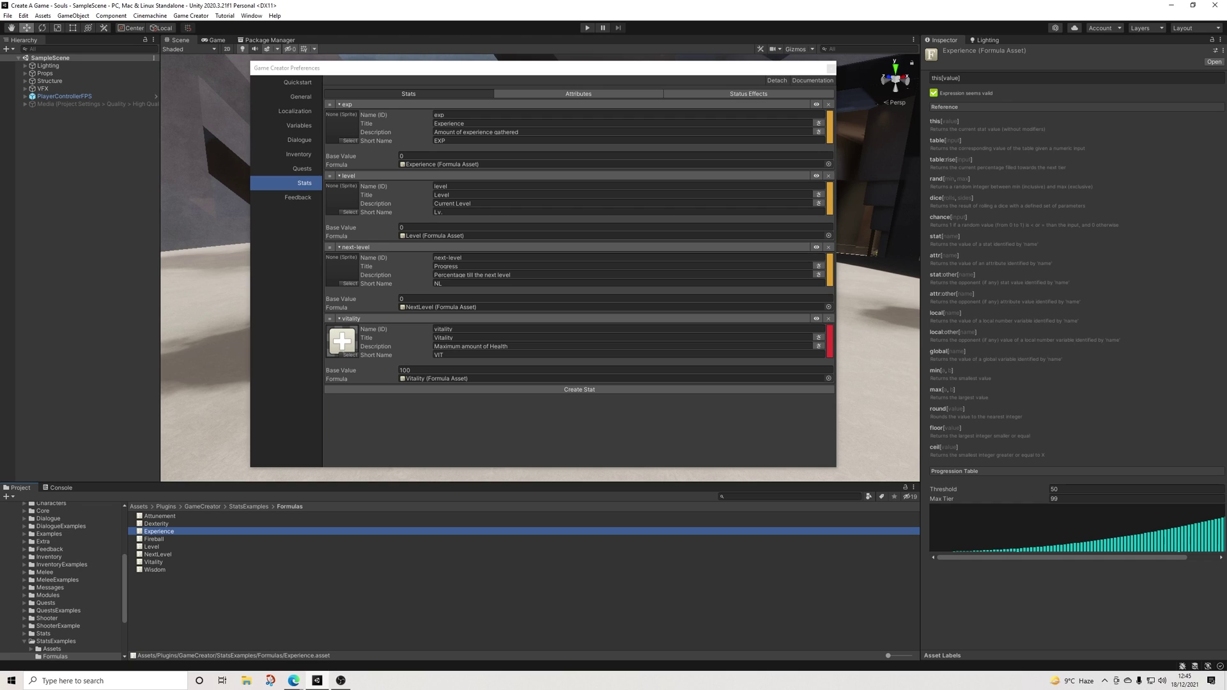
left_click(159, 516)
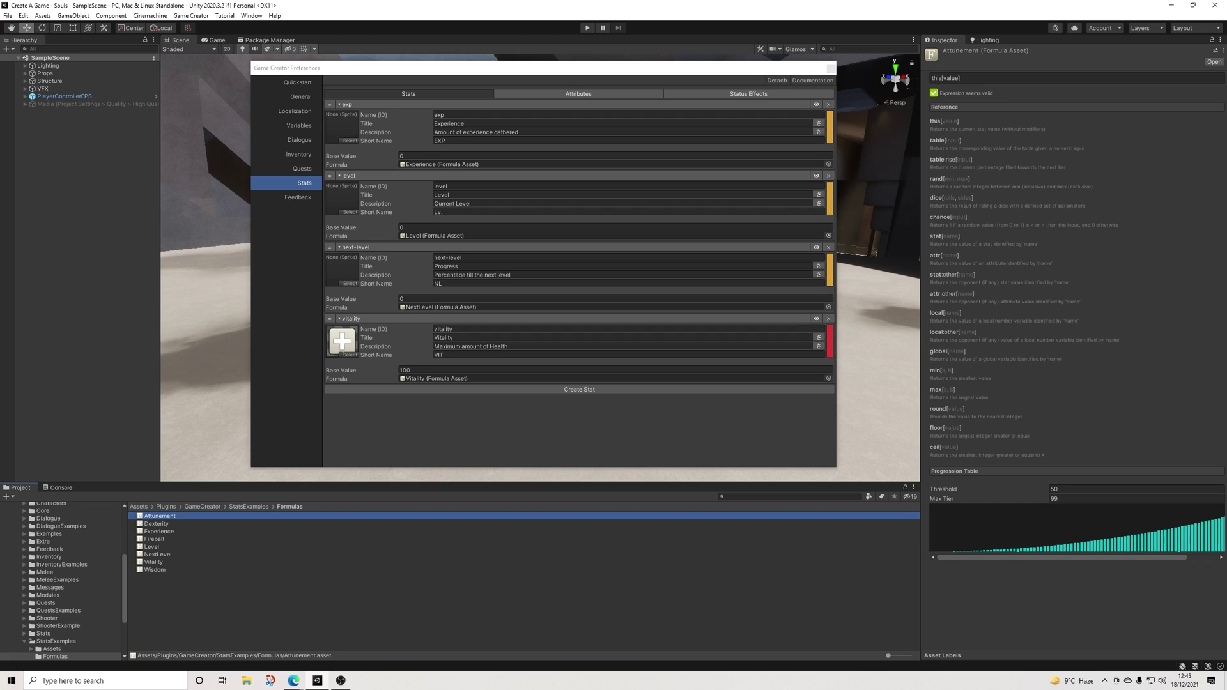
left_click(152, 547)
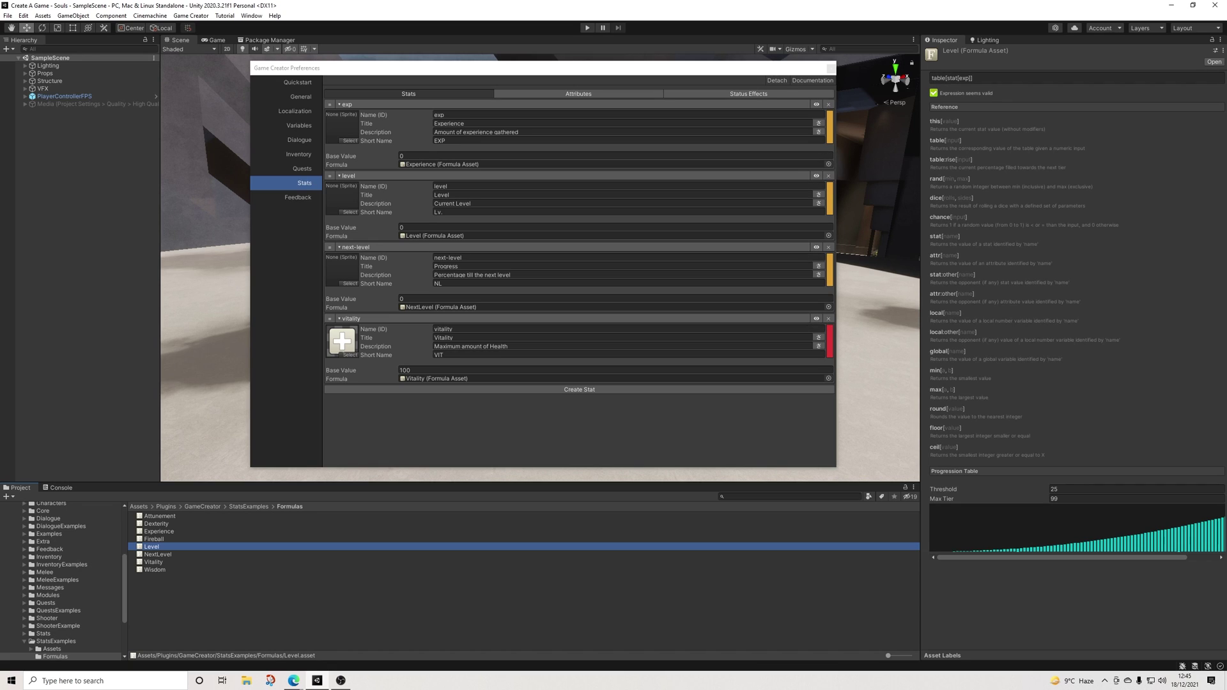
left_click(157, 554)
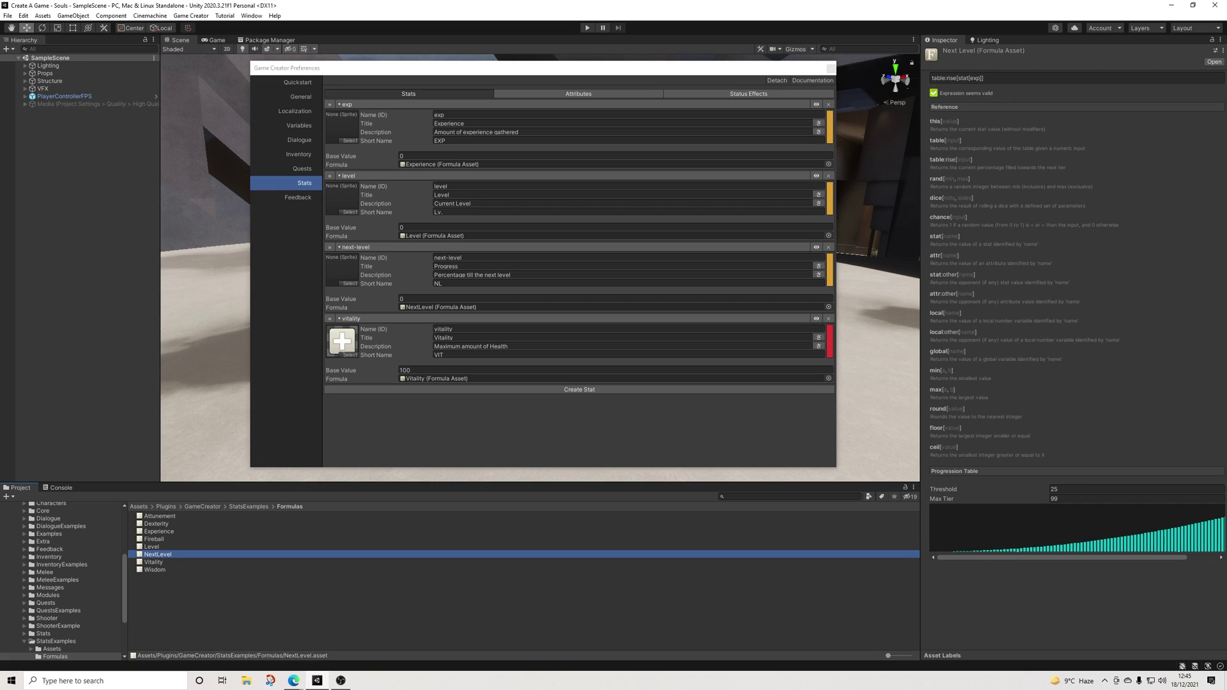
left_click(152, 547)
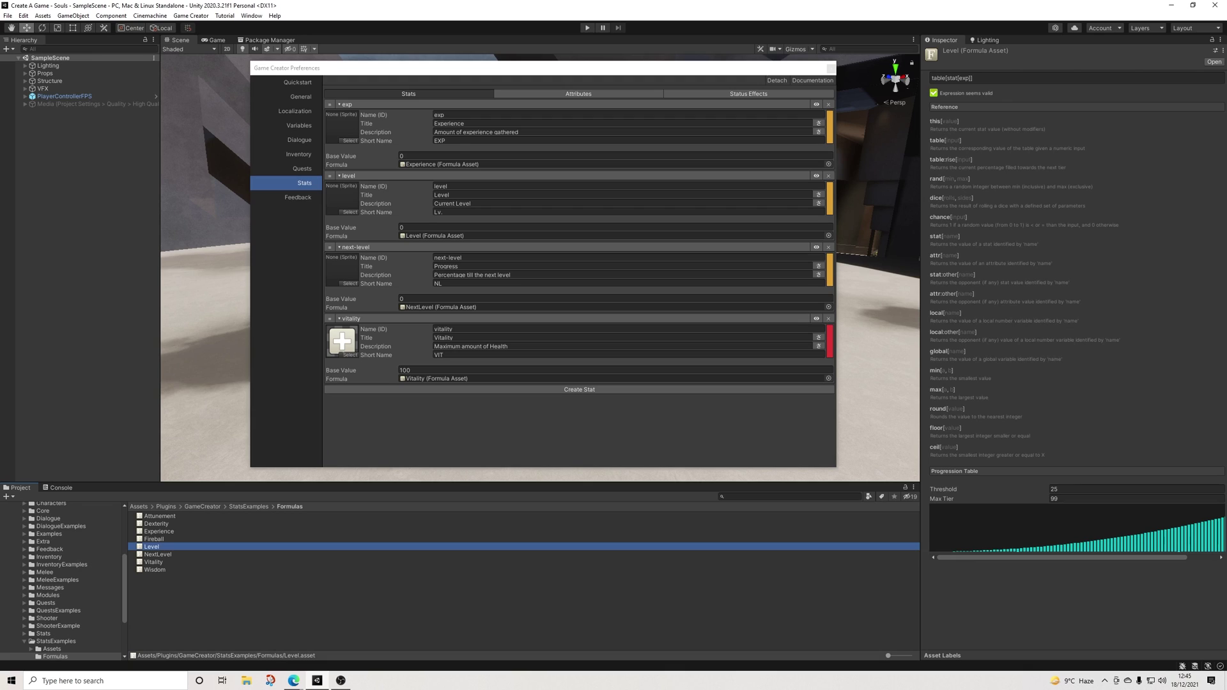
left_click(158, 531)
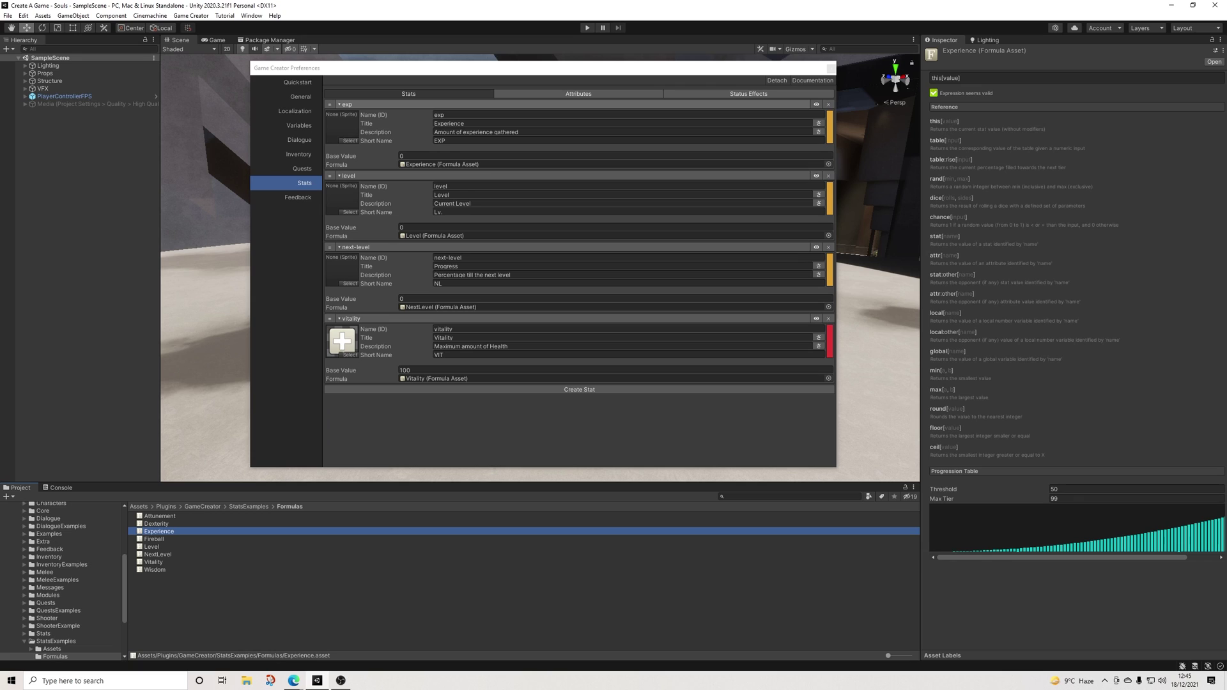
Collapse the exp, level and next-level stats and create a new stat with the name ID attunement
left_click(346, 104)
left_click(348, 115)
left_click(355, 125)
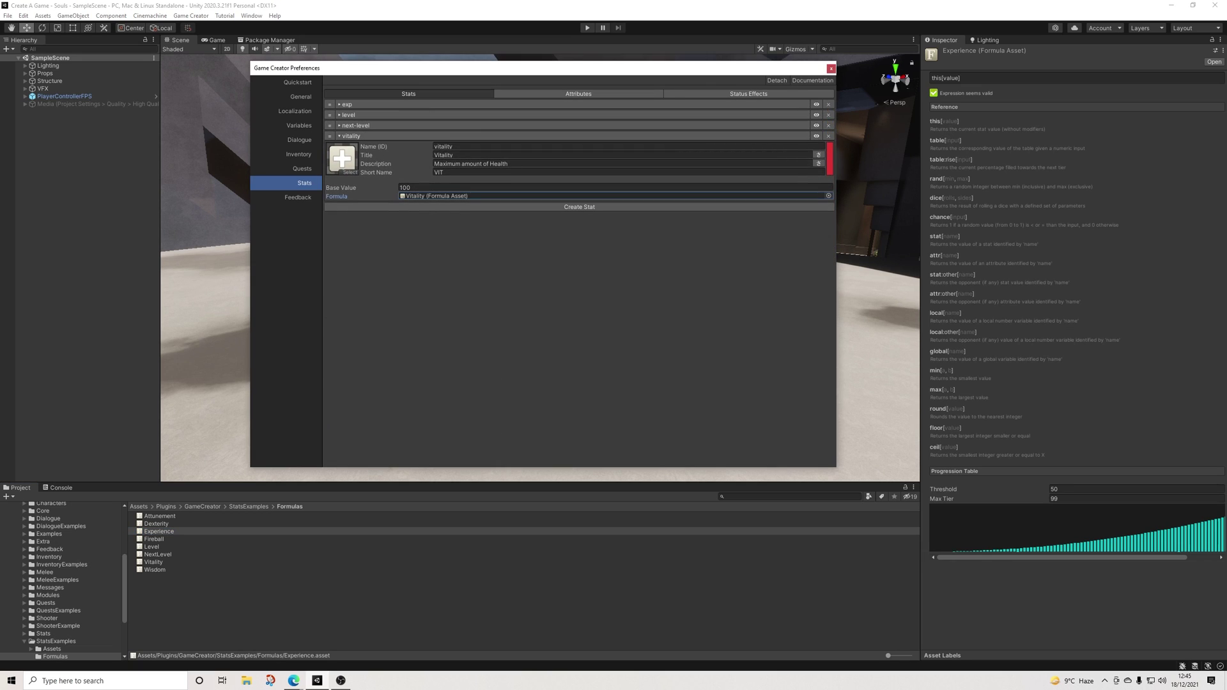
left_click(579, 206)
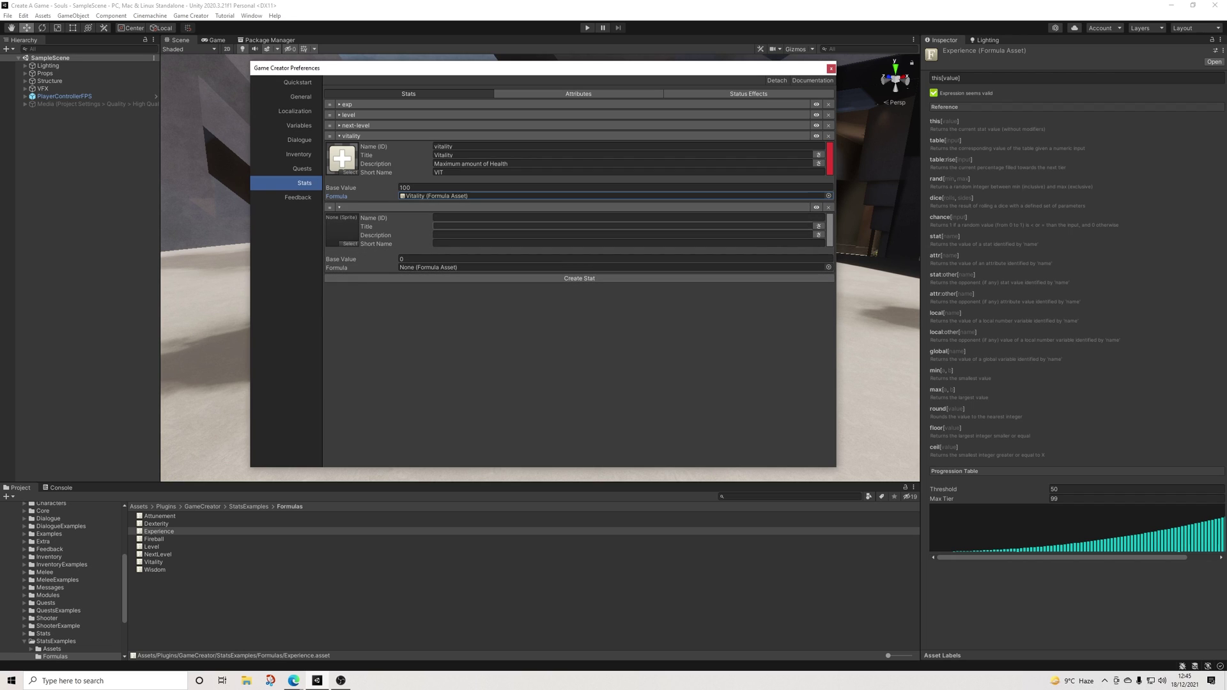
left_click(436, 218)
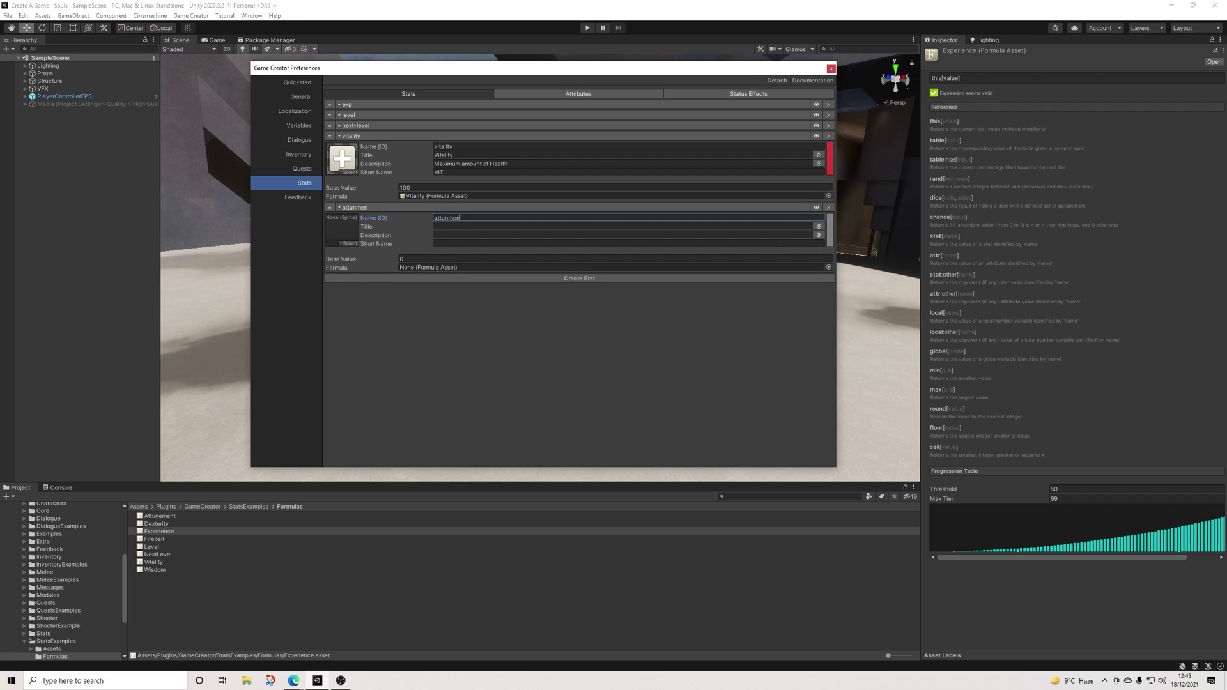
type("attunement")
Copy the attunement stat's name ID into its title and capitalize it as Attunement
key("ctrl+a")
key("ctrl+c")
key("Tab")
key("ctrl+v")
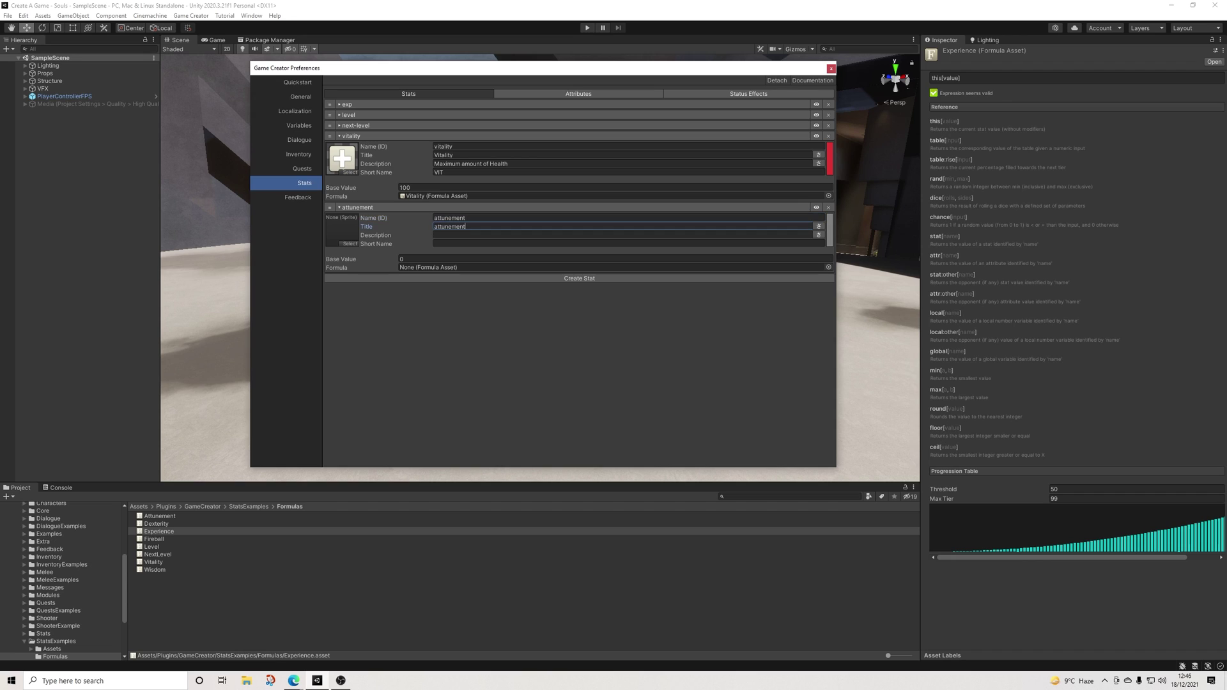
key("Home")
key("Delete")
type("A")
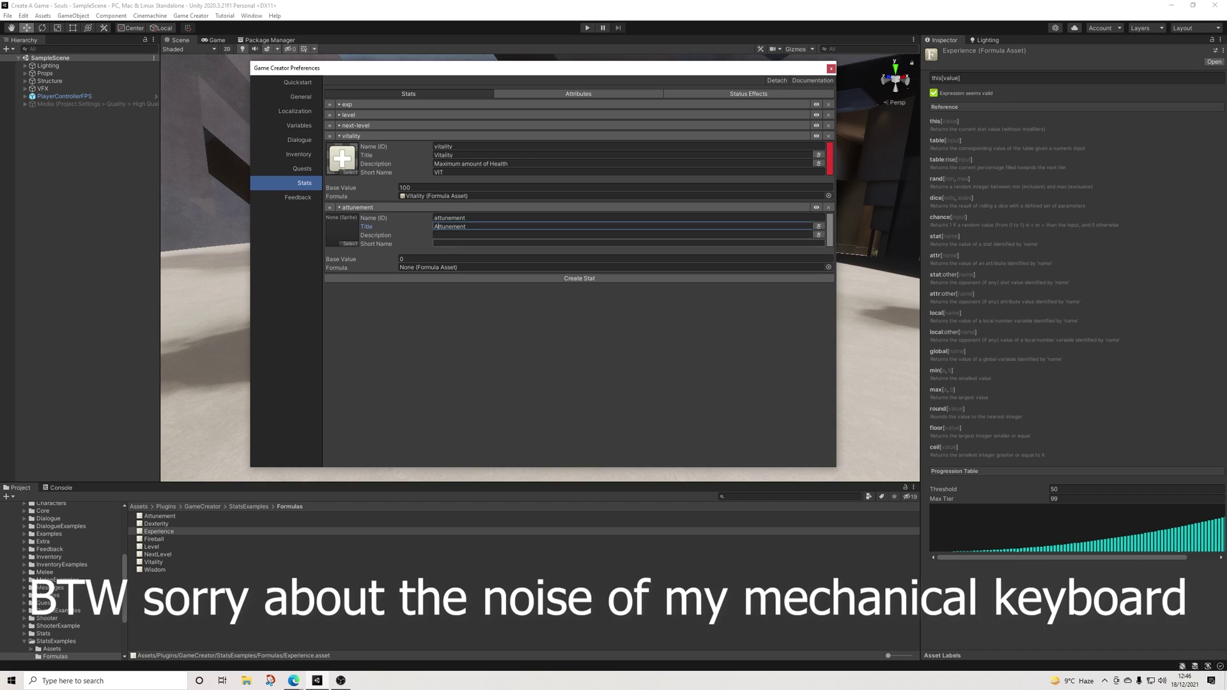
Describe the attunement stat as "Maximum amount of Mana" and give it the short name ATT
key("Tab")
type("Maximum amount of Mana")
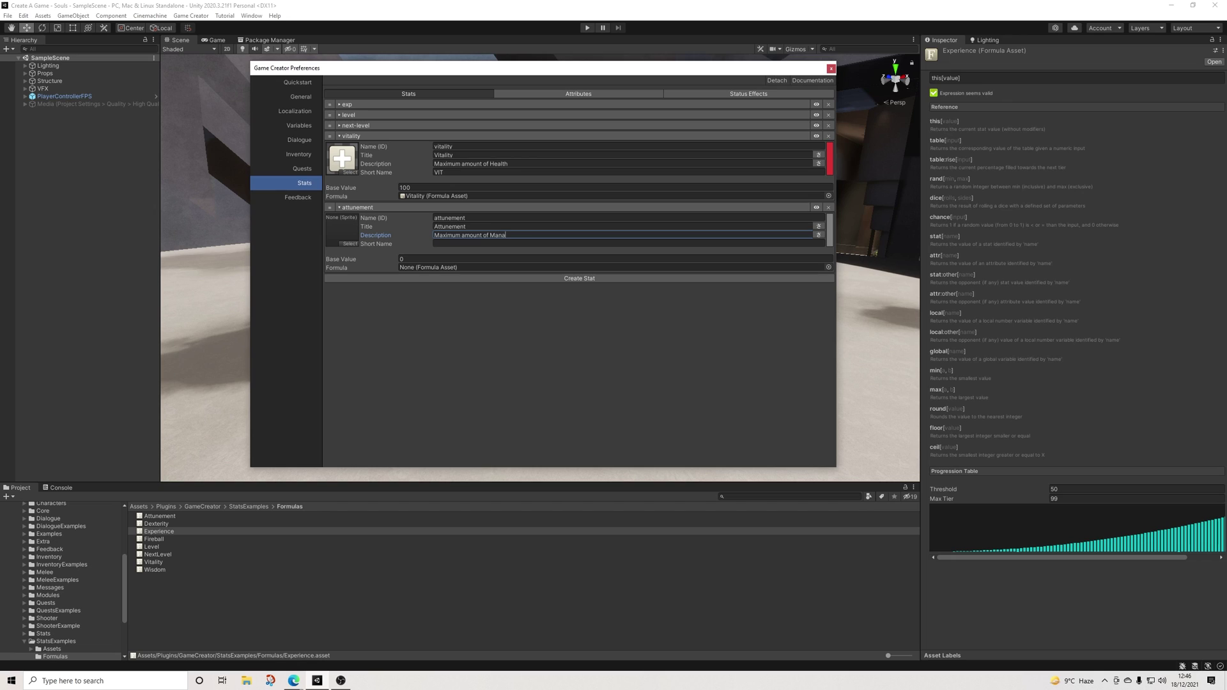
left_click(630, 243)
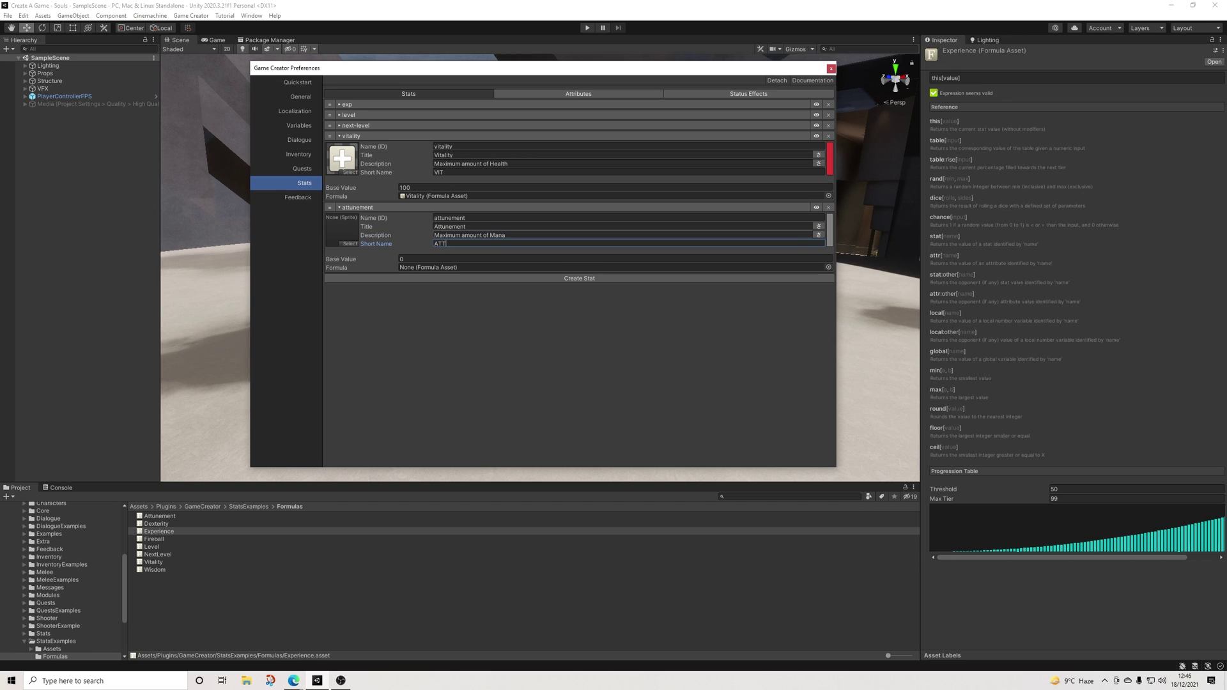
Assign the Attunement formula asset to the attunement stat and set its base value to 30
left_click(159, 531)
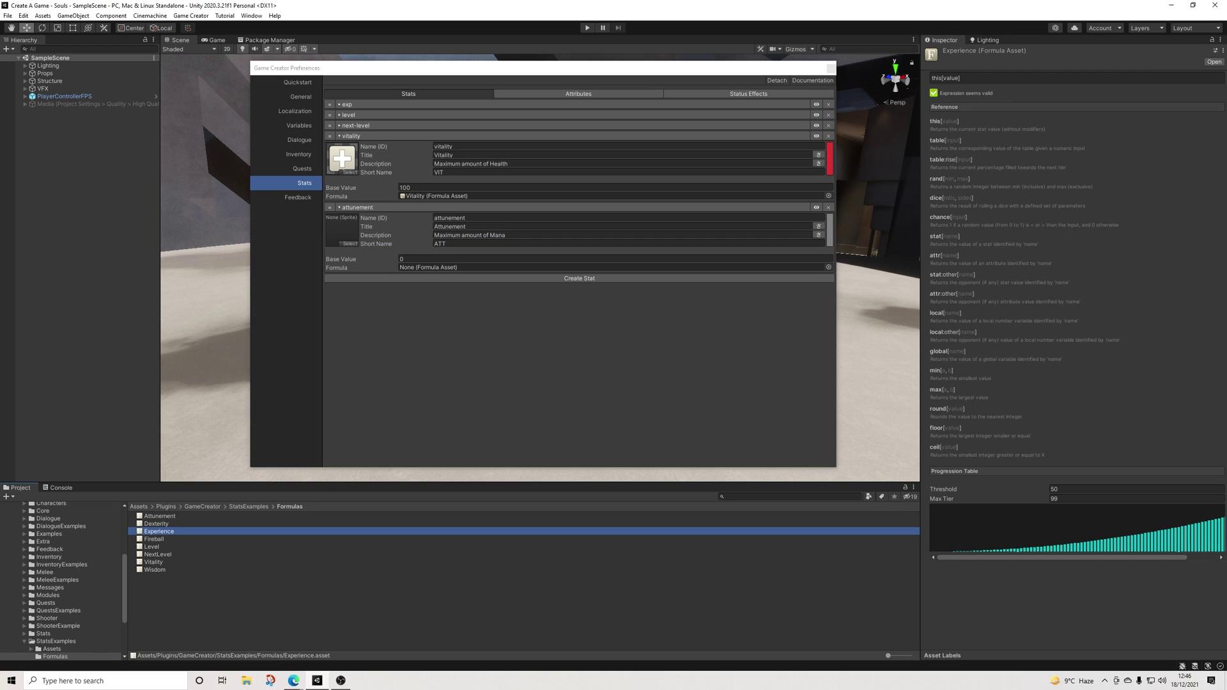
left_click_drag(160, 516, 613, 267)
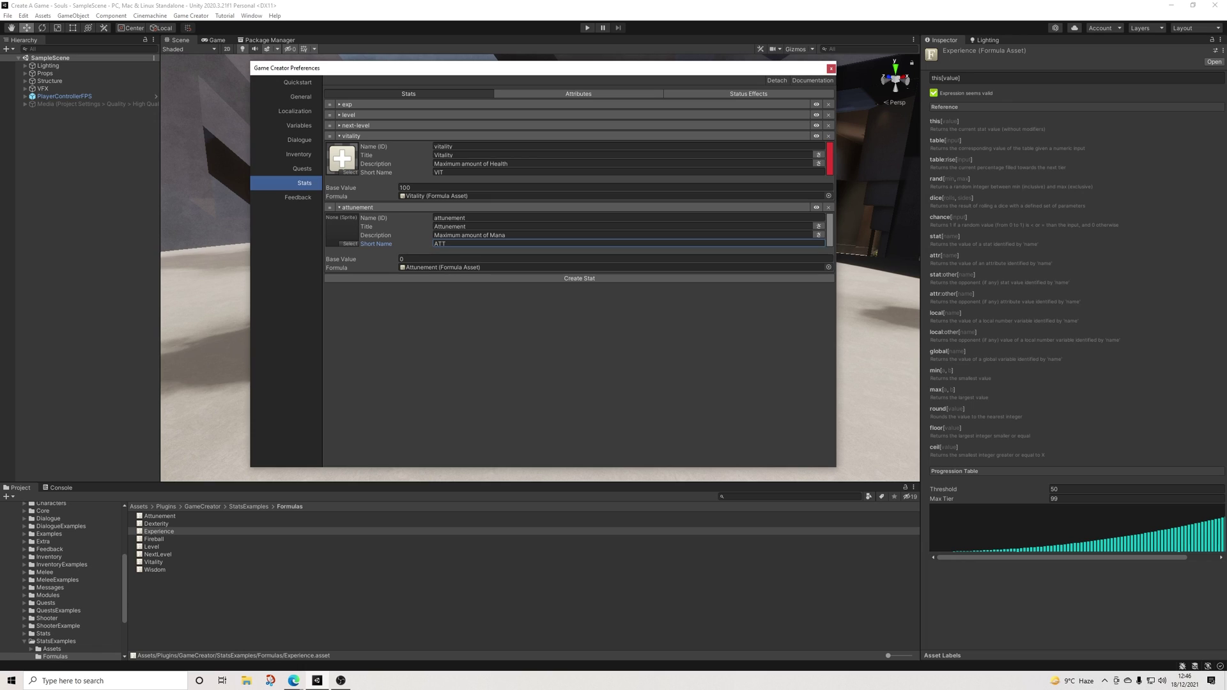
left_click(401, 259)
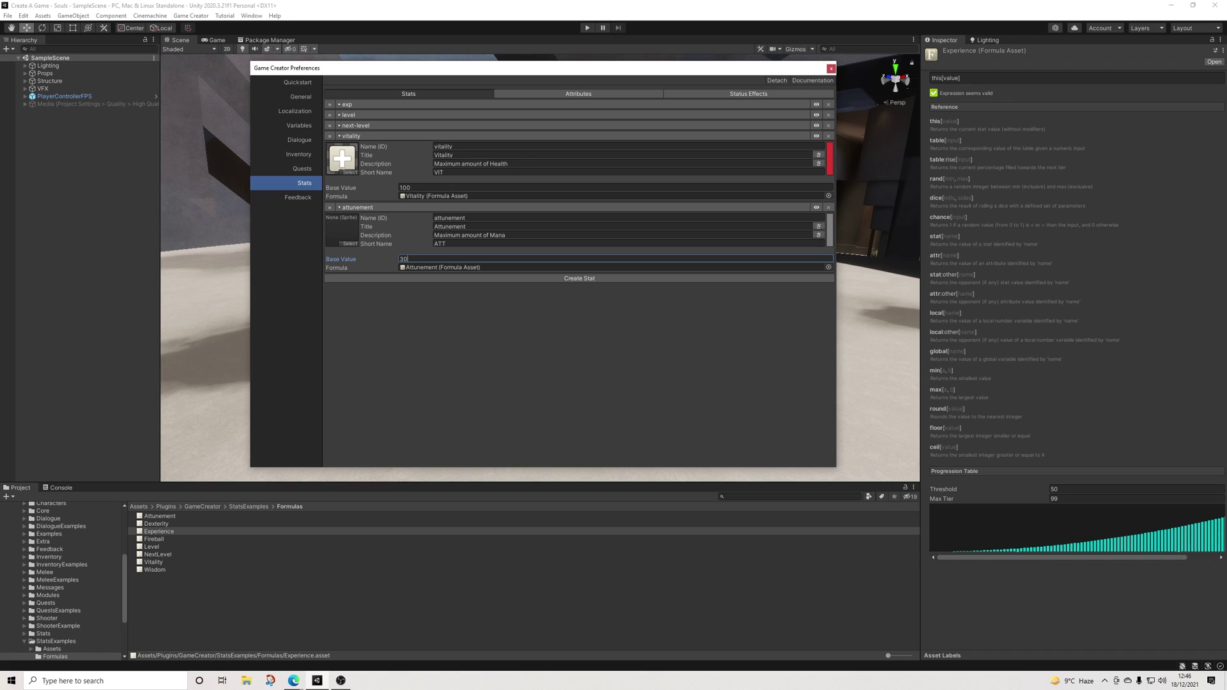
Set the attunement stat's base value to 100 and check the existing attributes
type("100")
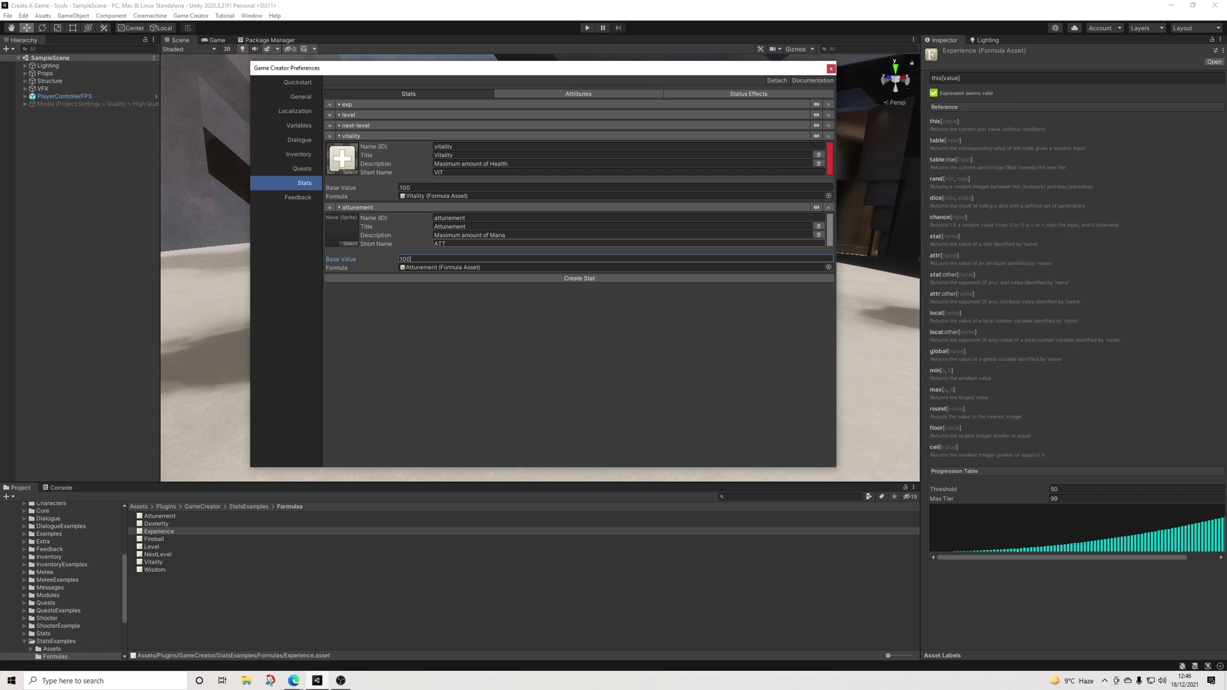
left_click(579, 93)
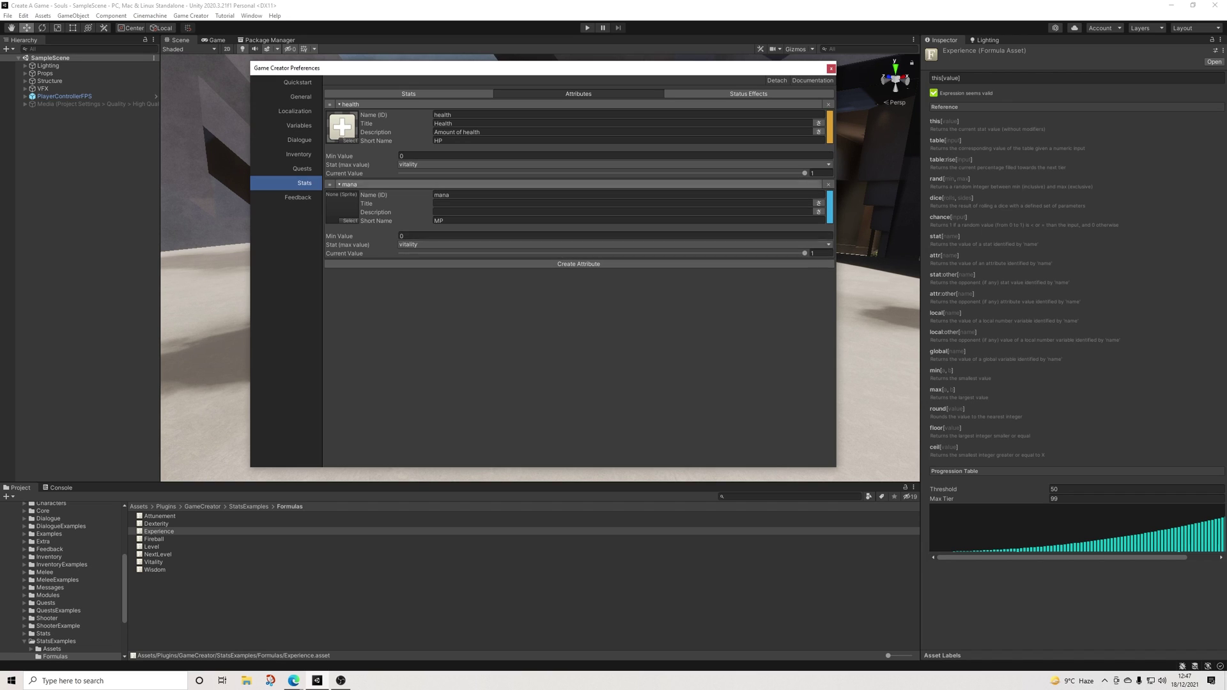
left_click(408, 93)
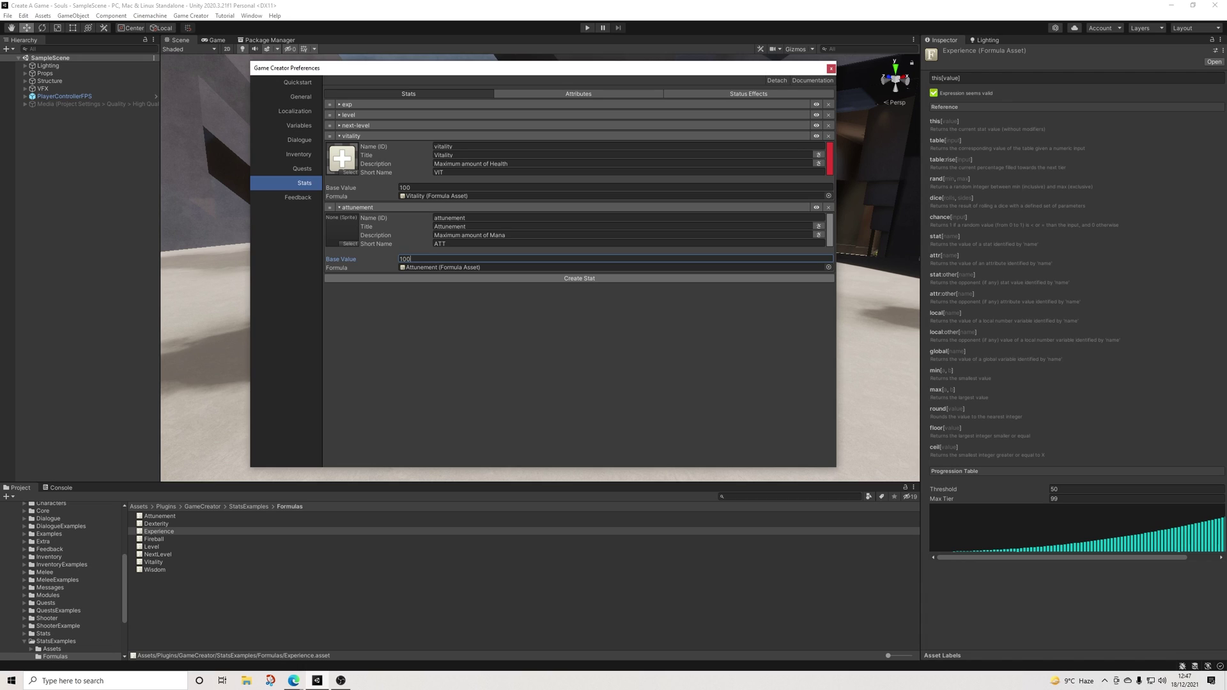
Create a new stat with the name ID endurance and the title Endurance
left_click(579, 278)
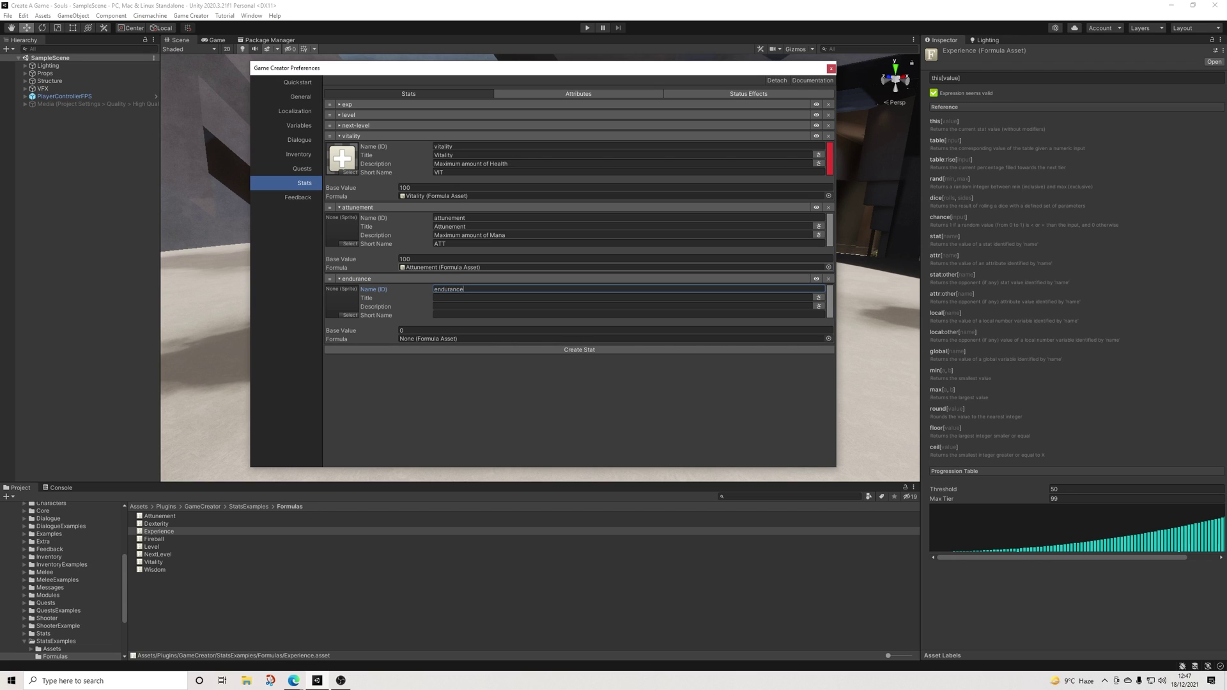
key("Tab")
type("Enduran")
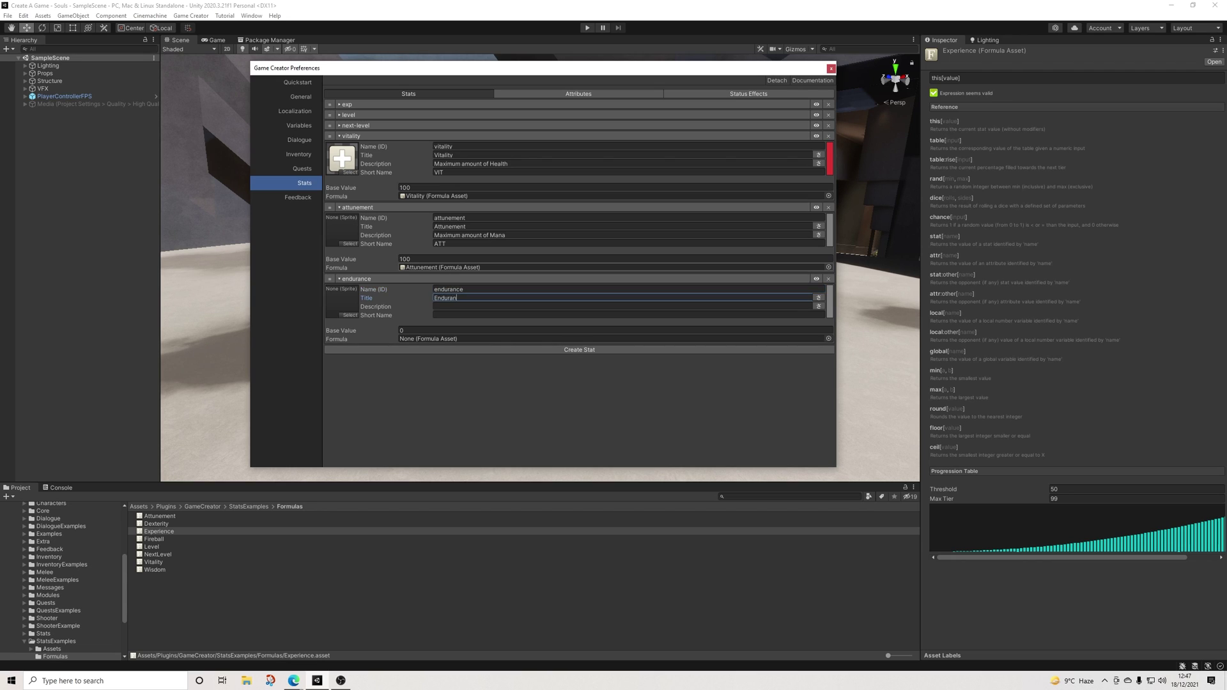
key("Tab")
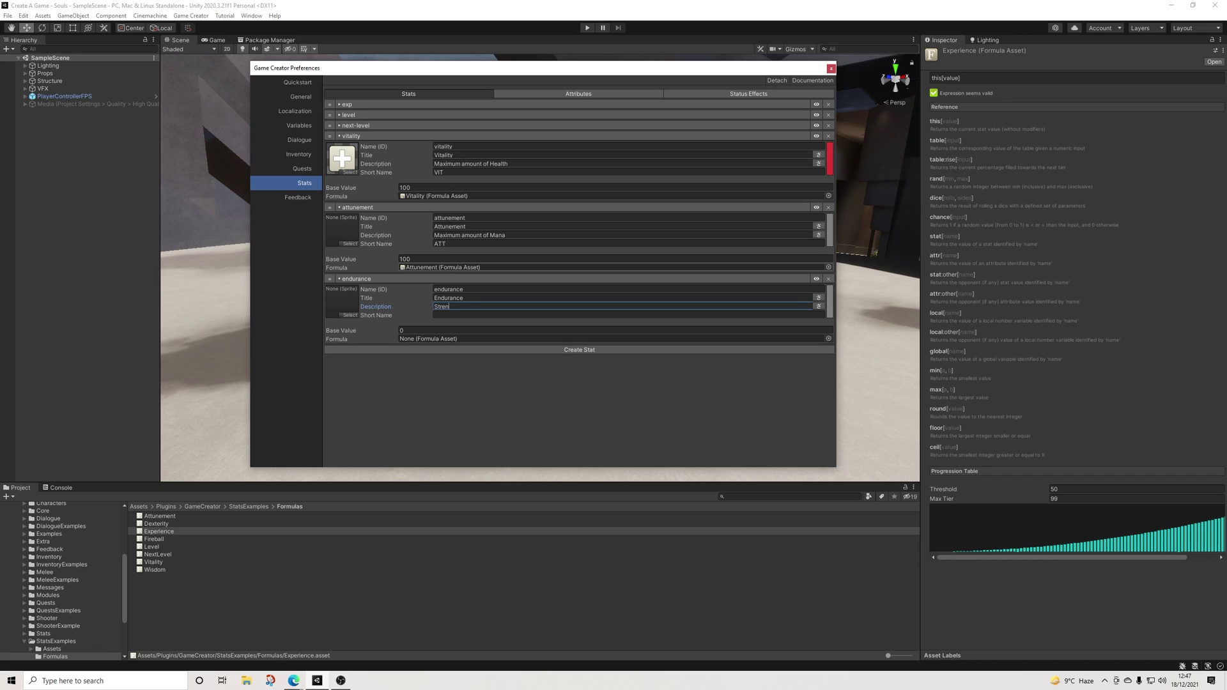
Describe the endurance stat as "Maximum amount of Stamina" and give it the short name END
type("Strength")
key("Tab")
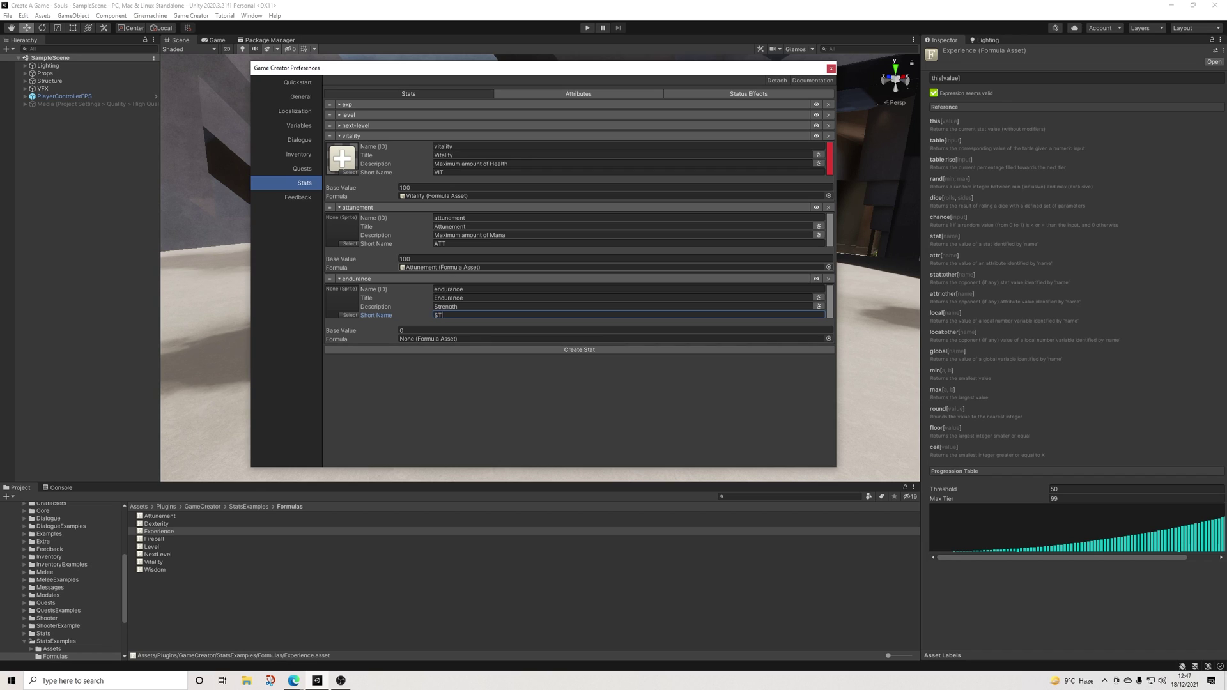
key("shift+Tab")
type("A")
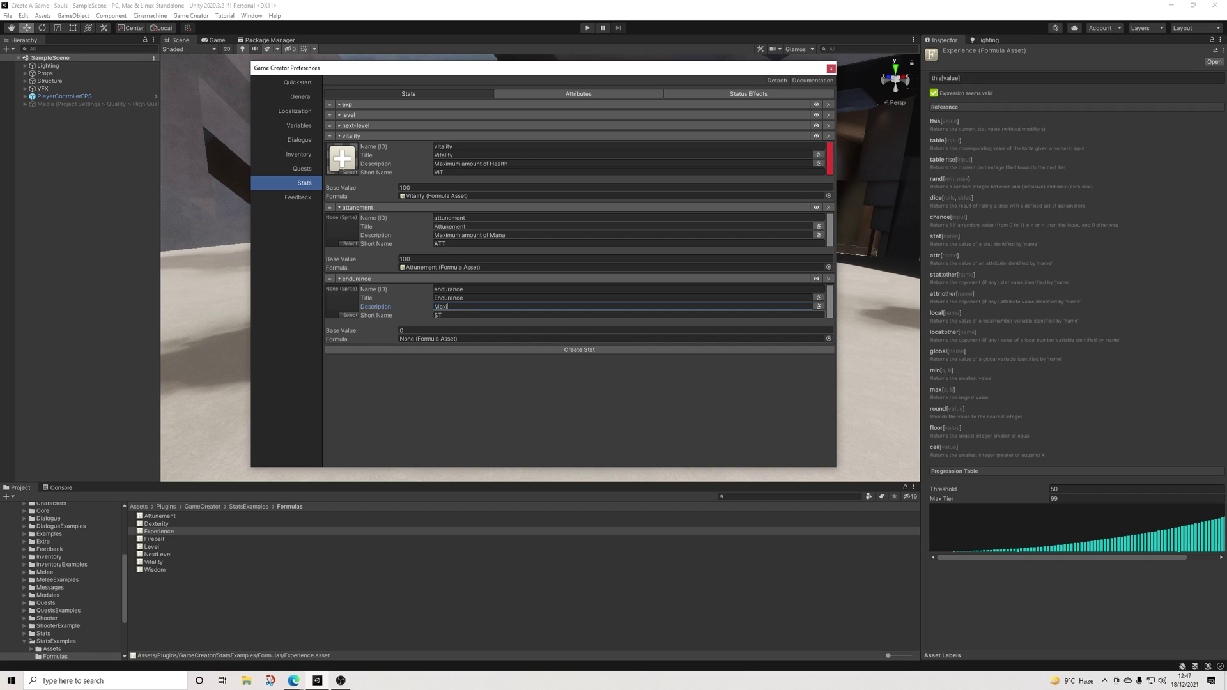
type("aximum amount of Stamina")
key("Tab")
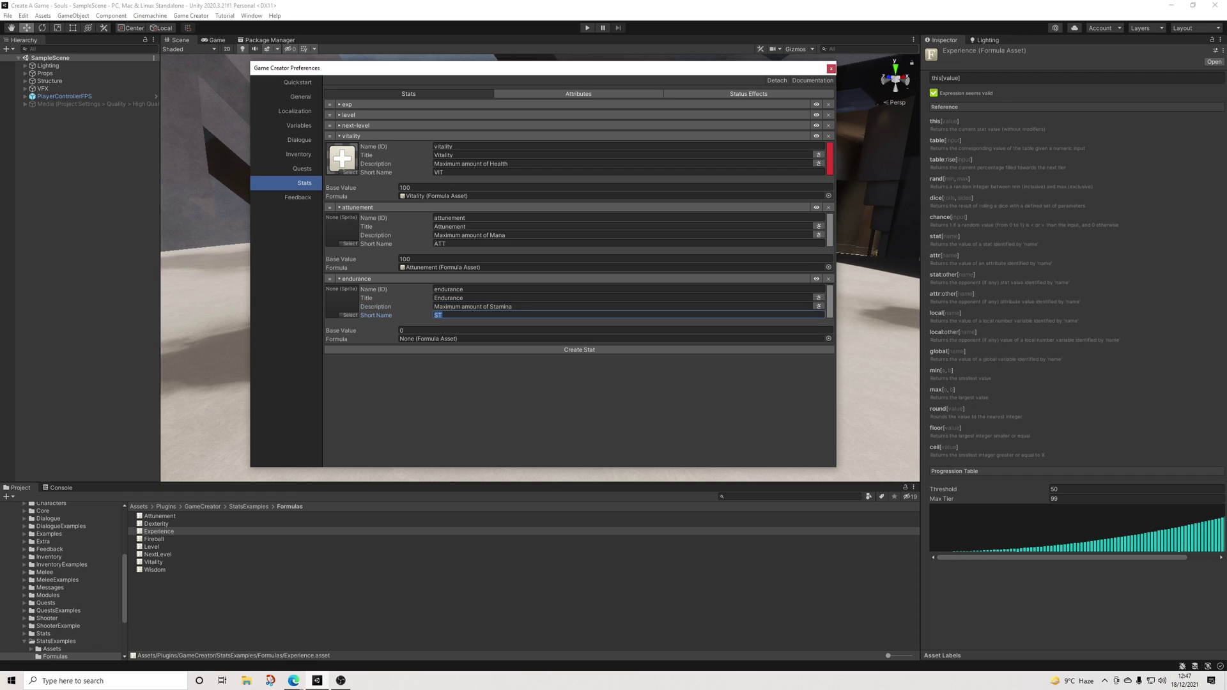
type("END")
Look through the formula assets and assign the Wisdom formula to the endurance stat
left_click(156, 524)
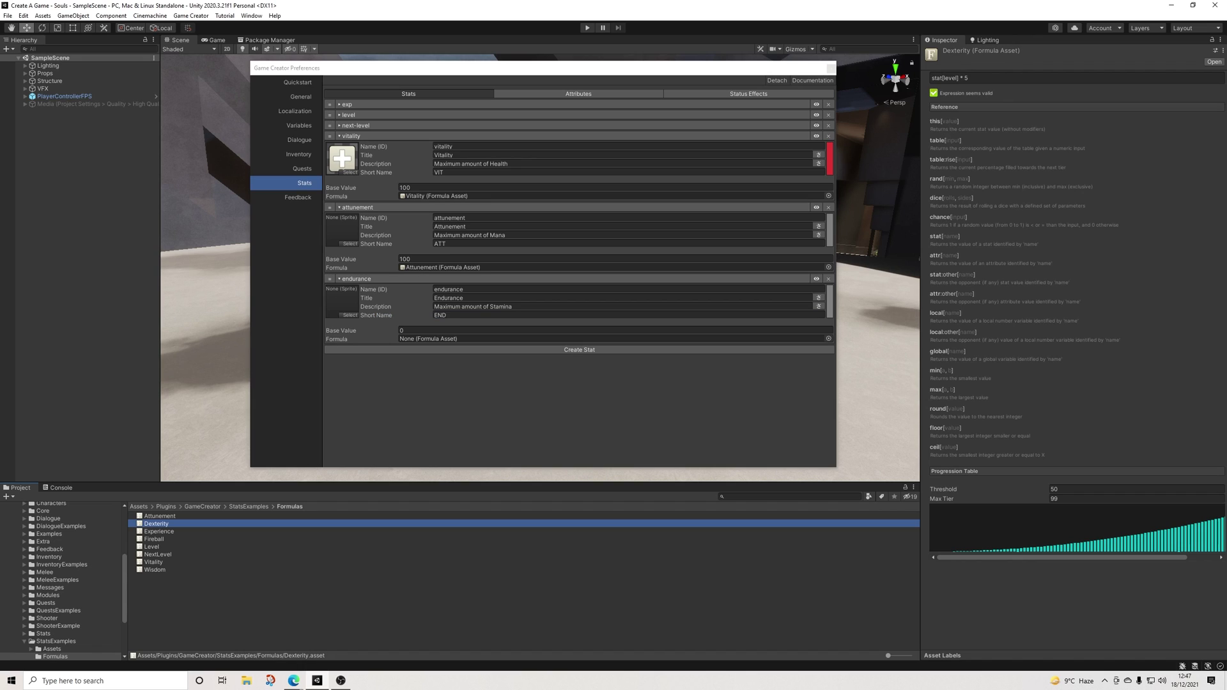
left_click(158, 531)
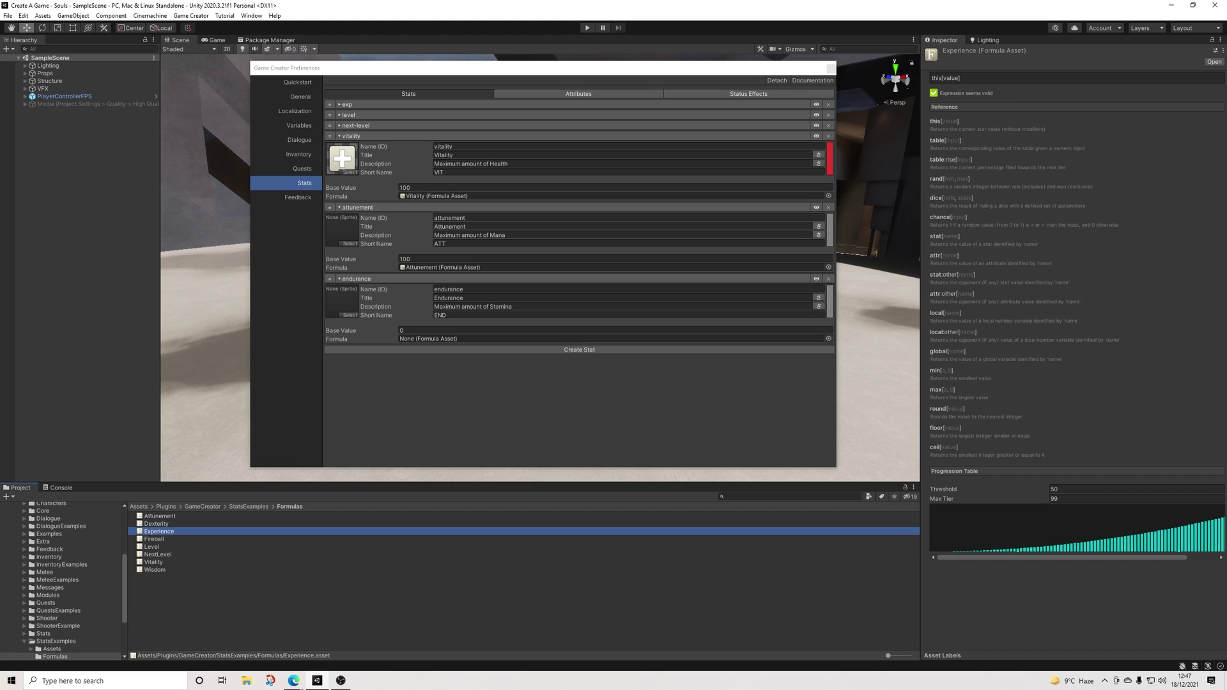
right_click(158, 589)
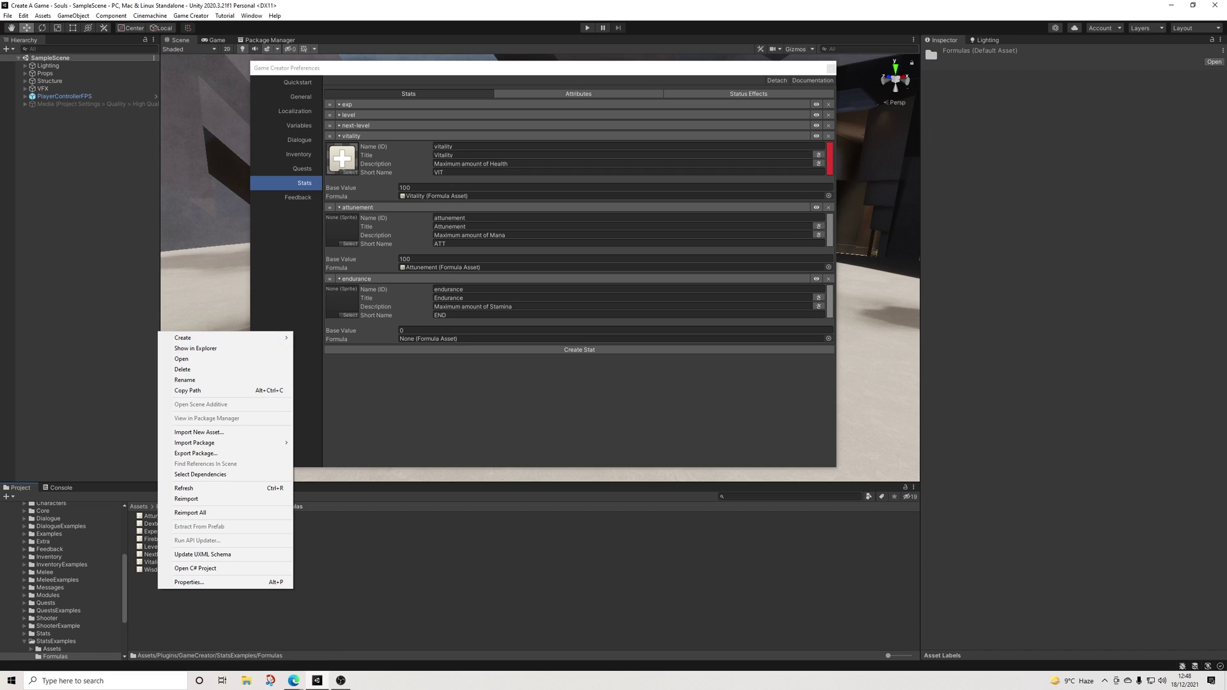
key("Escape")
left_click(154, 569)
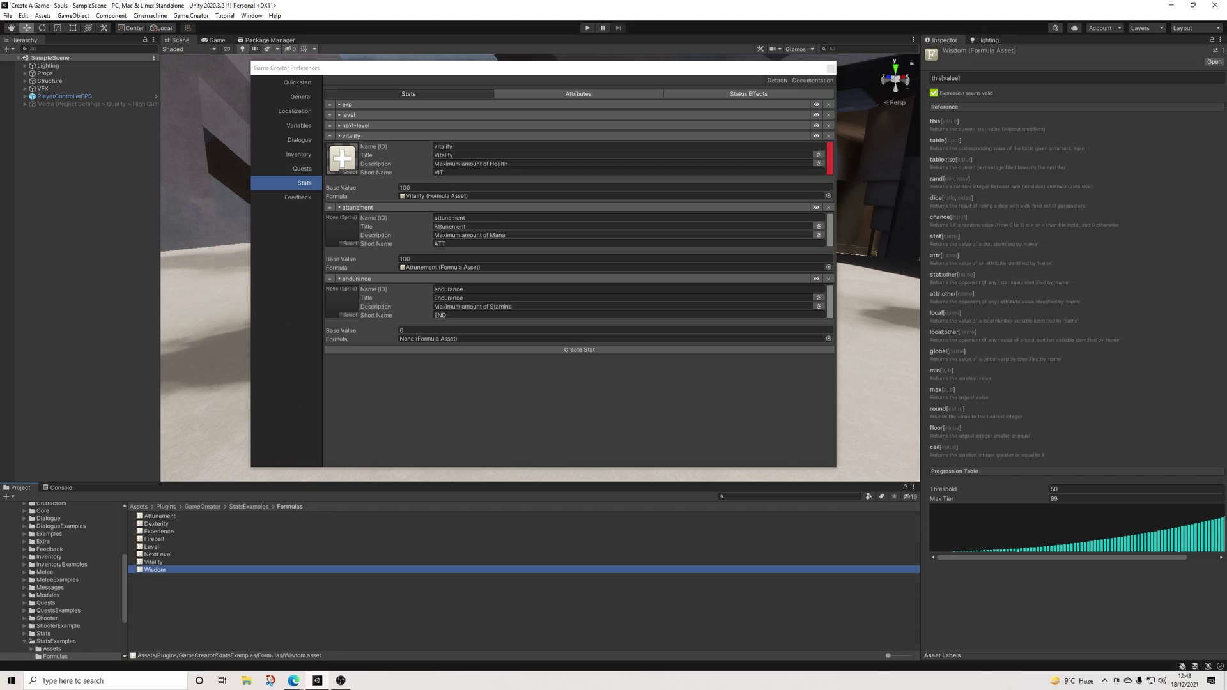
left_click_drag(154, 570, 575, 339)
Rename the Wisdom formula asset as Endurance, with a capital E
right_click(154, 569)
left_click(192, 361)
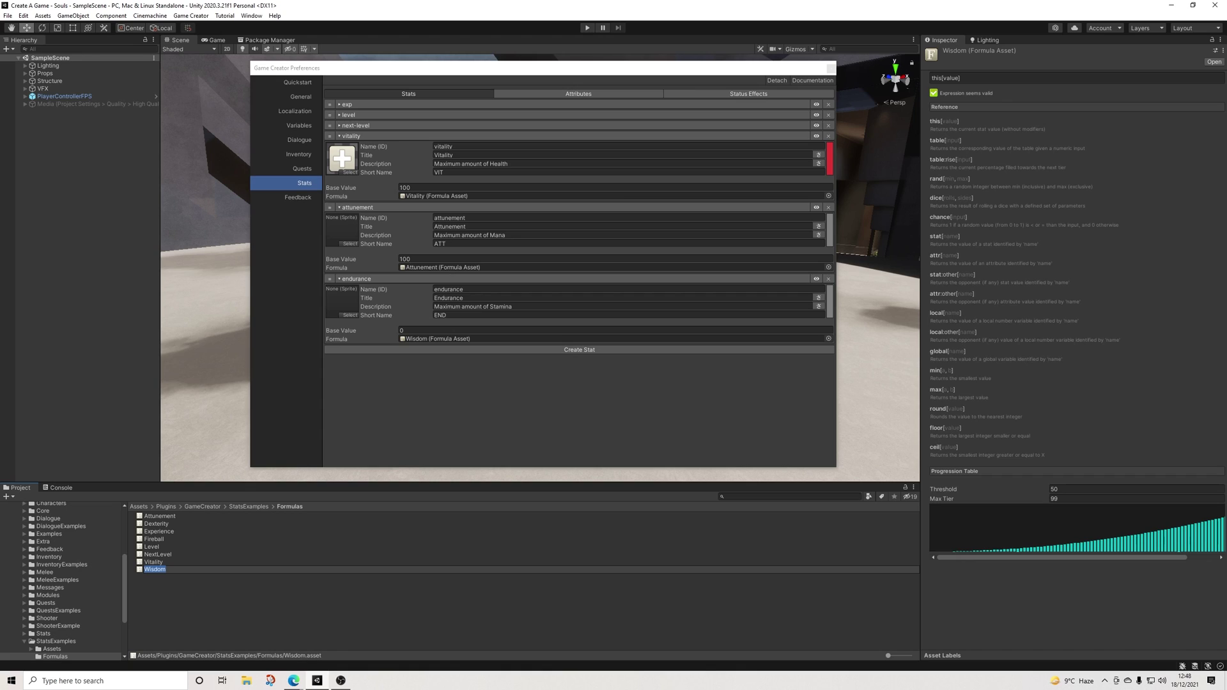
type("endurance")
key("Return")
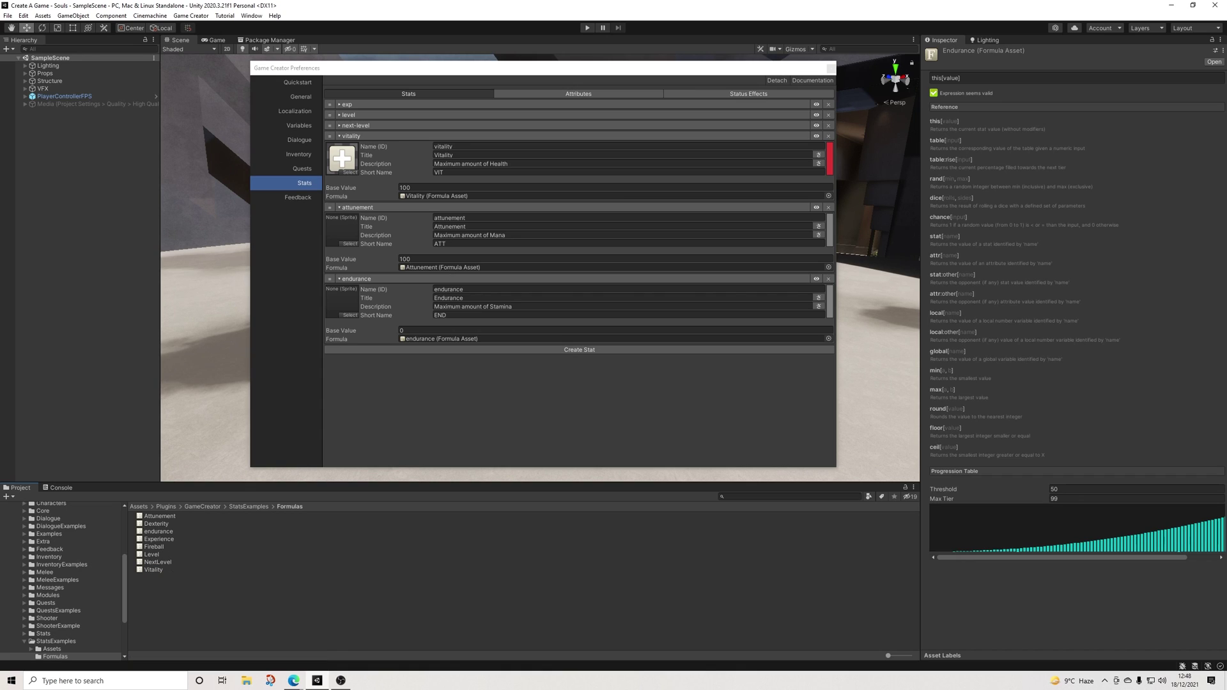
right_click(165, 531)
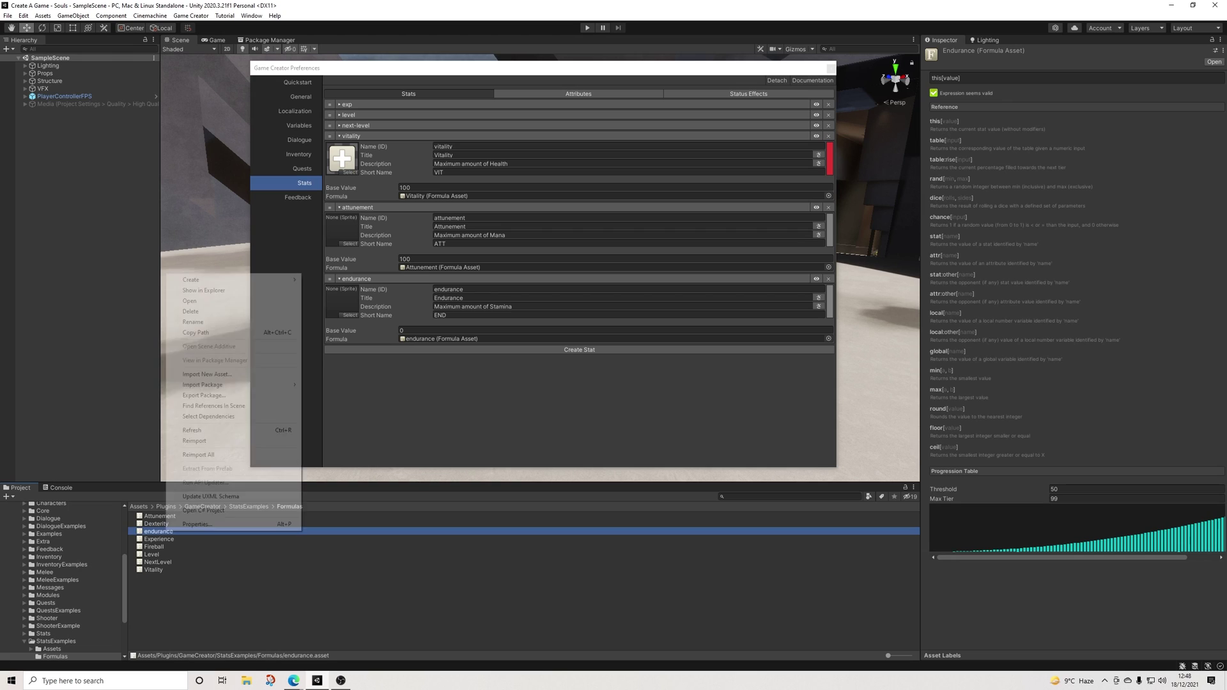
left_click(192, 322)
type("Endurance")
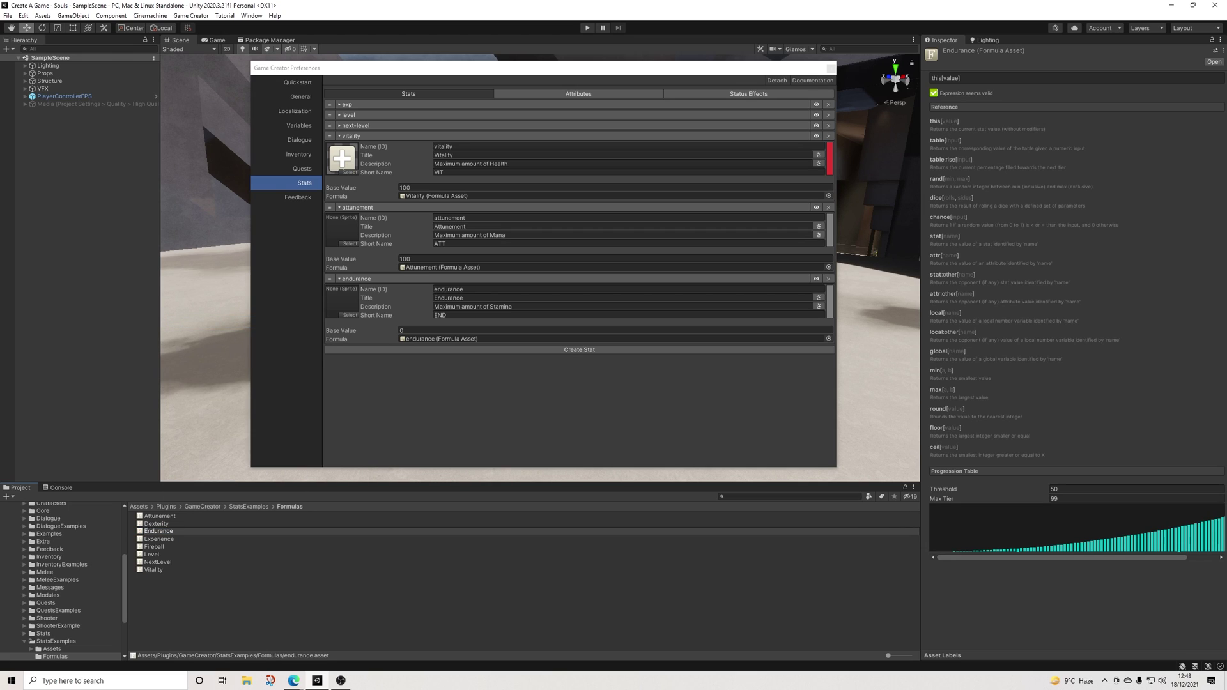
key("Return")
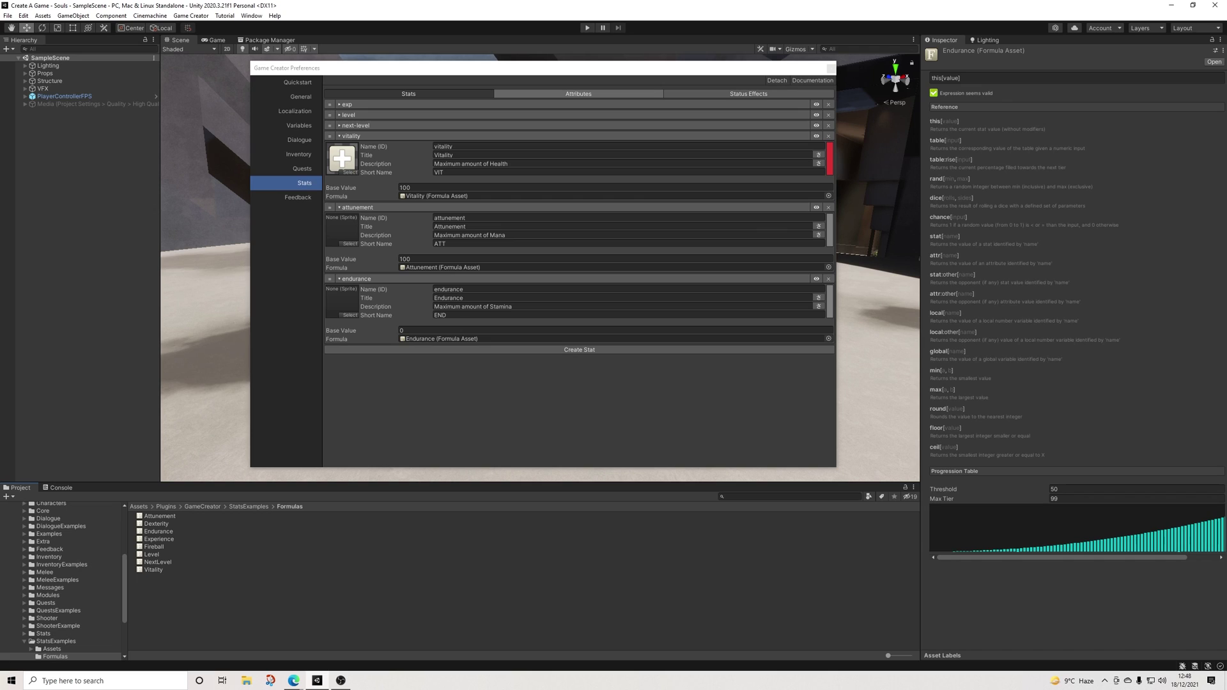
Create a new attribute with the name ID stamina and the short name ST
left_click(578, 93)
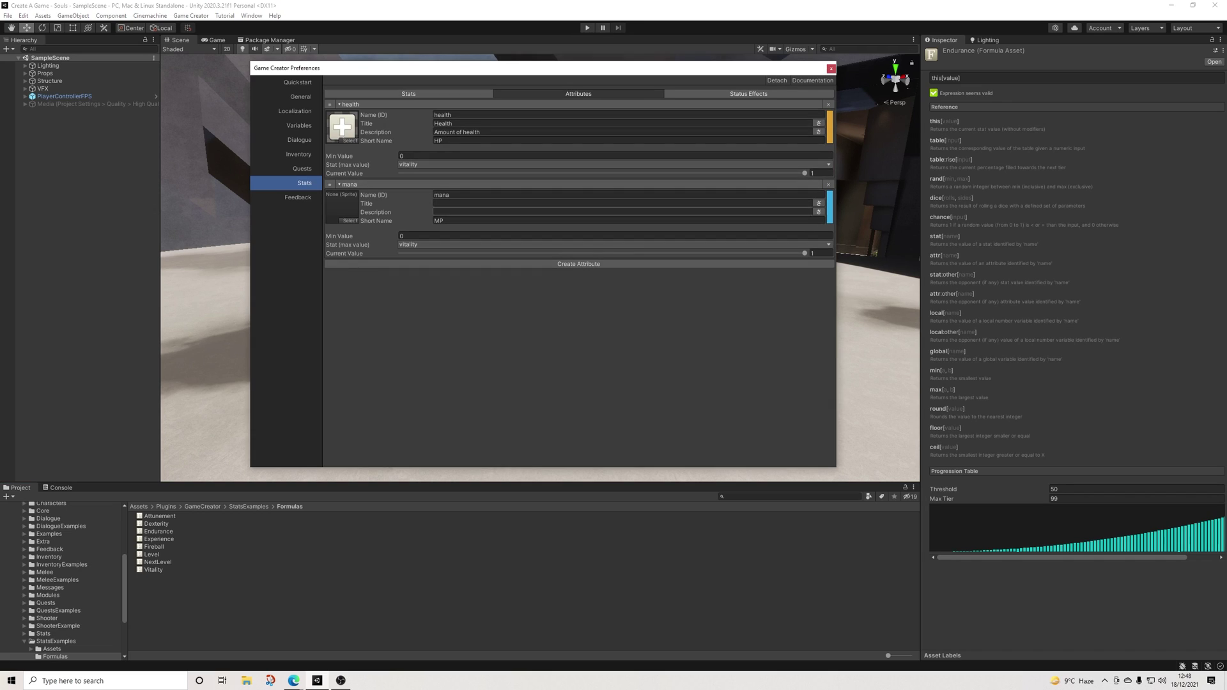
left_click(578, 263)
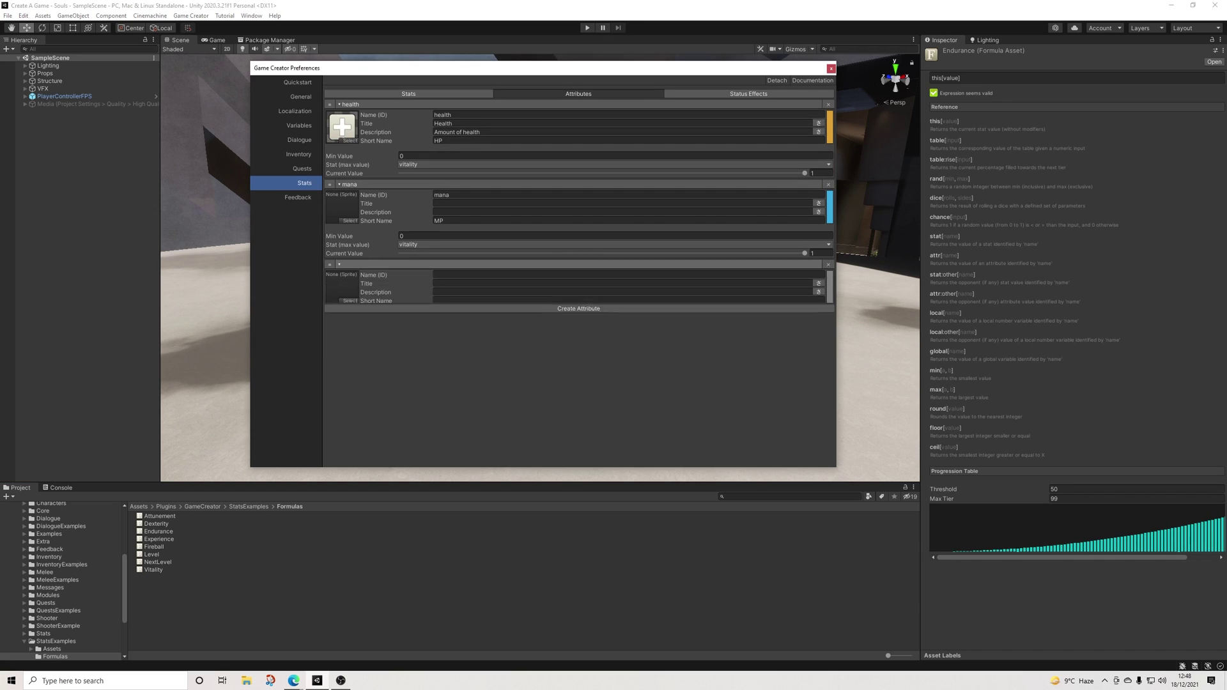
type("stam")
key("Tab")
key("Tab")
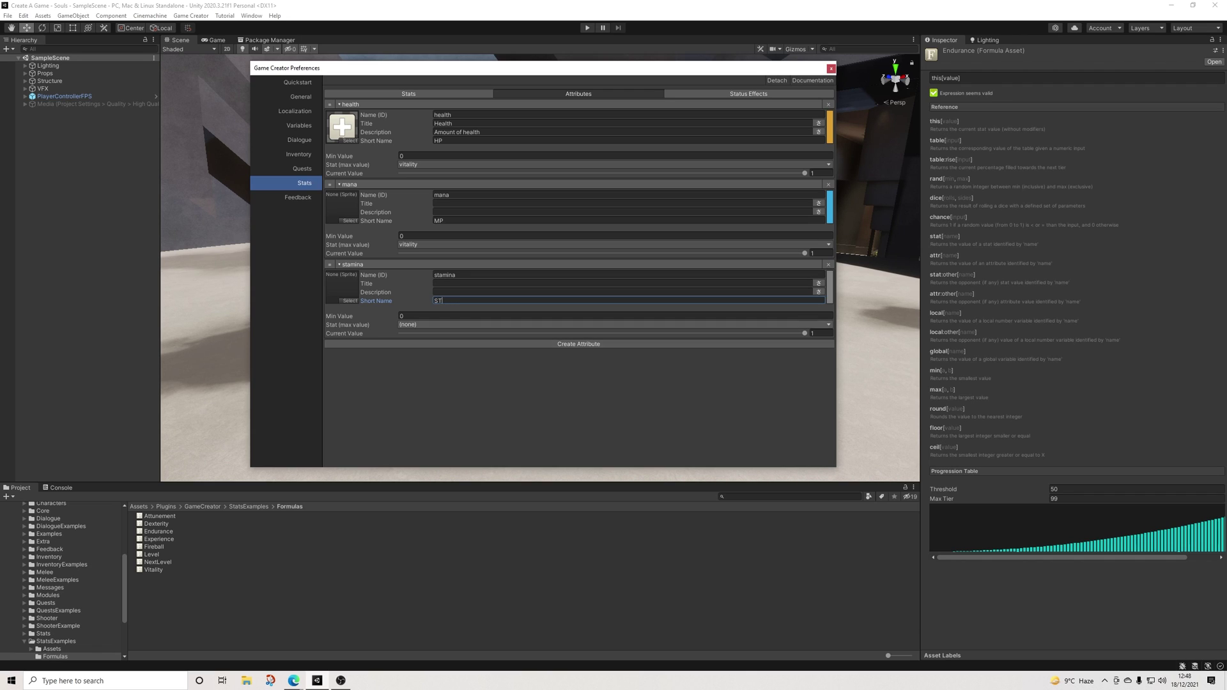
Set the maximum value stat to endurance for the stamina attribute and to attunement for the mana attribute
left_click(613, 325)
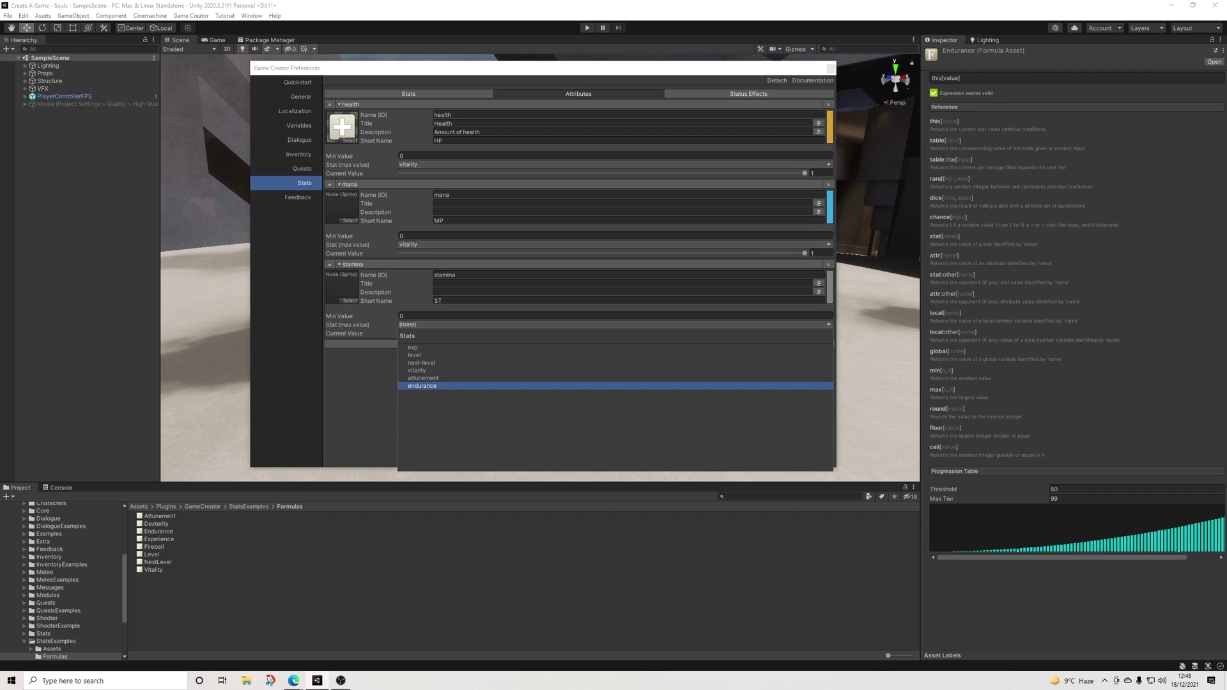
left_click(422, 386)
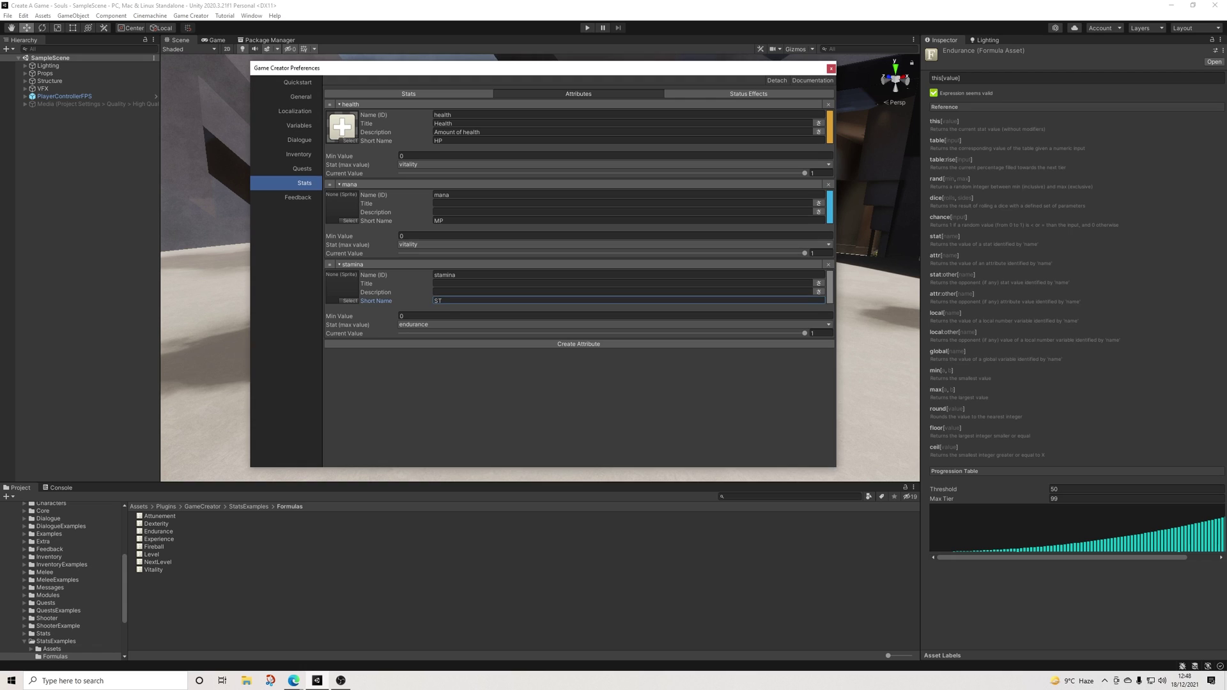
left_click(614, 245)
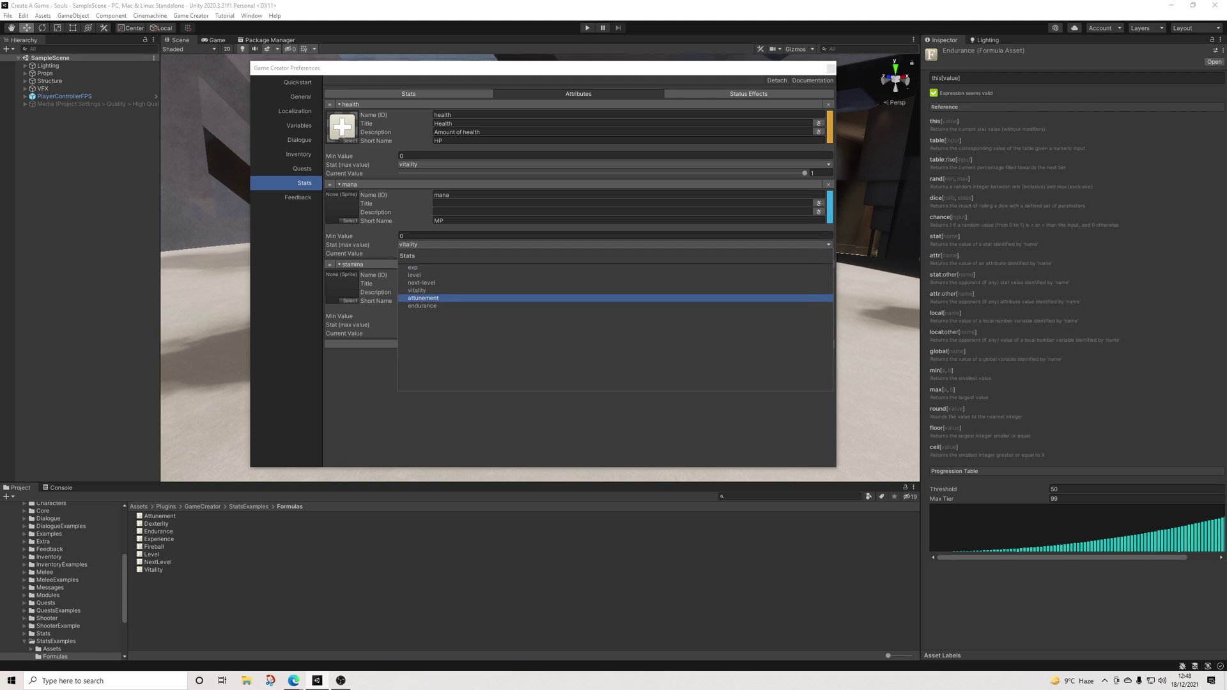
left_click(447, 298)
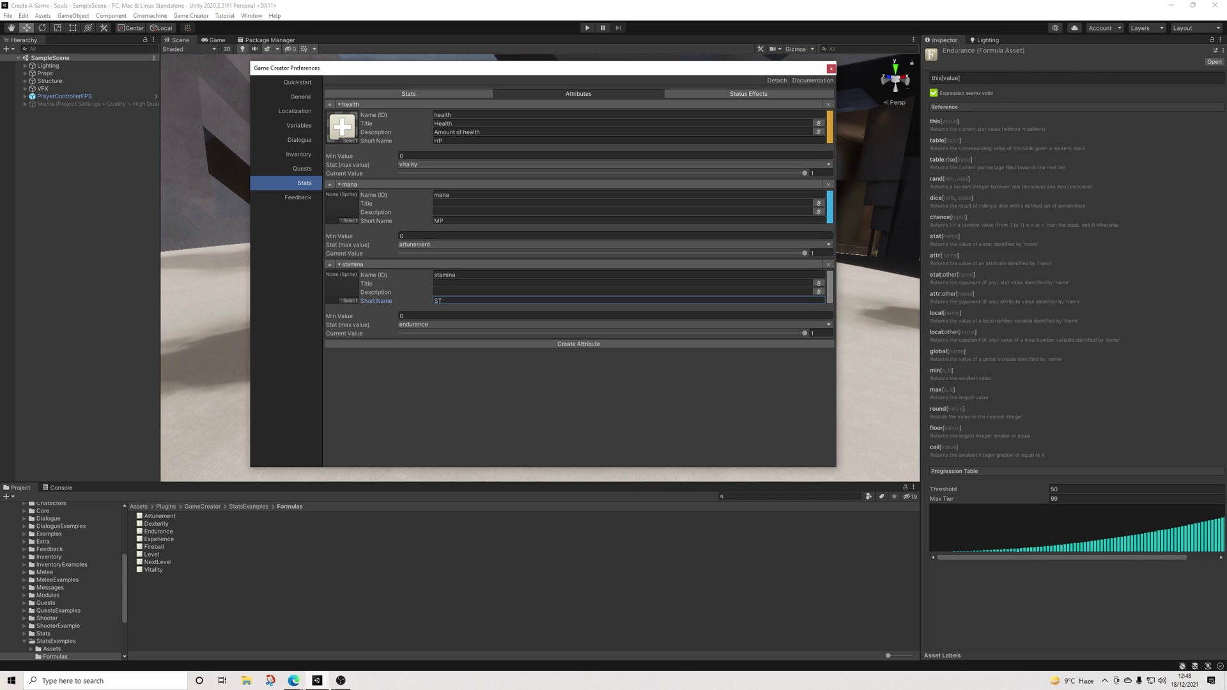
Create another stat below endurance with the name ID strength
left_click(408, 93)
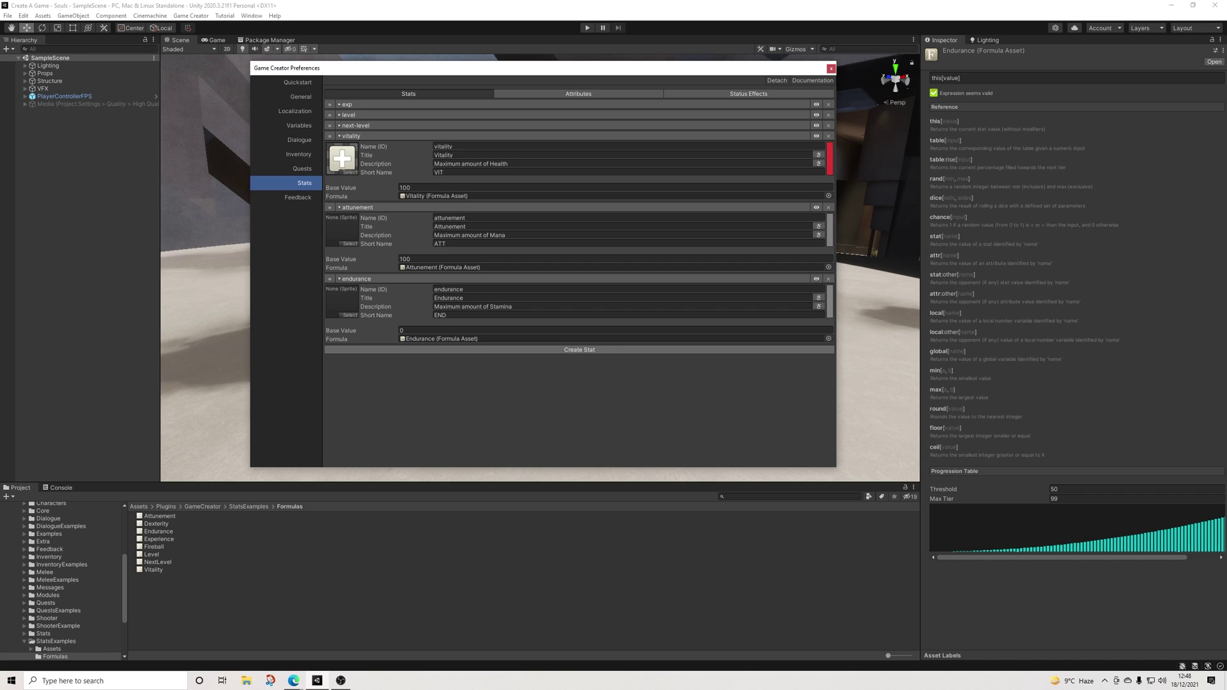
left_click(579, 349)
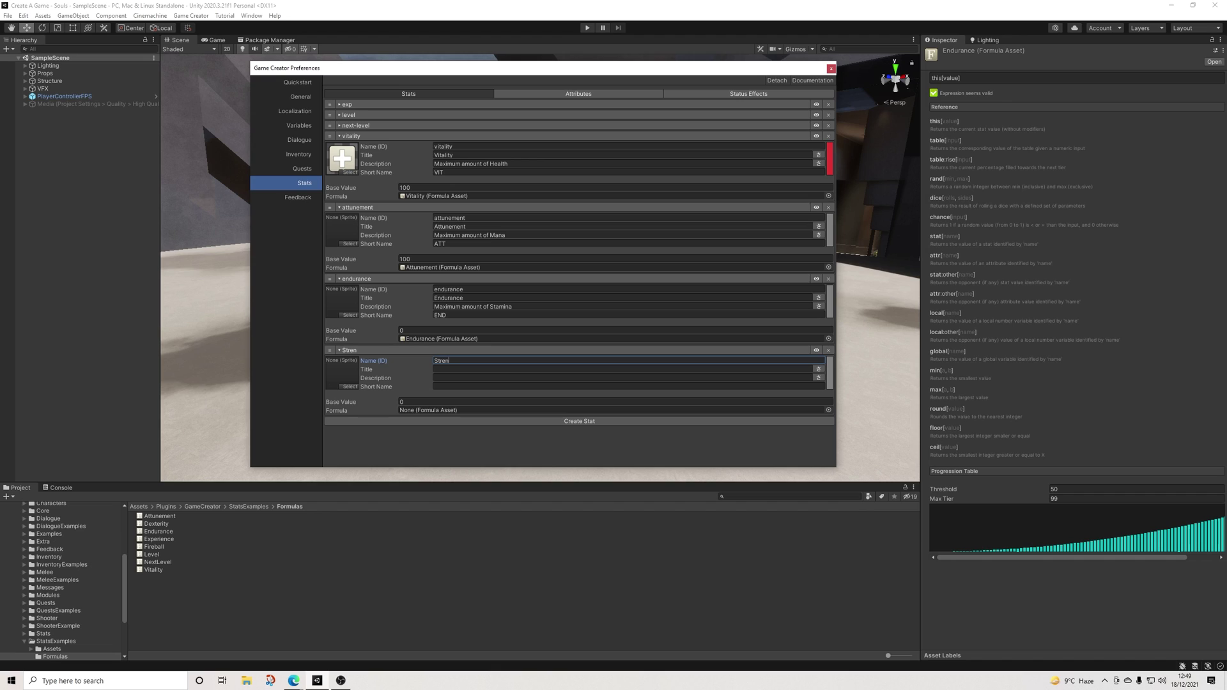
type("enghth")
key("Tab")
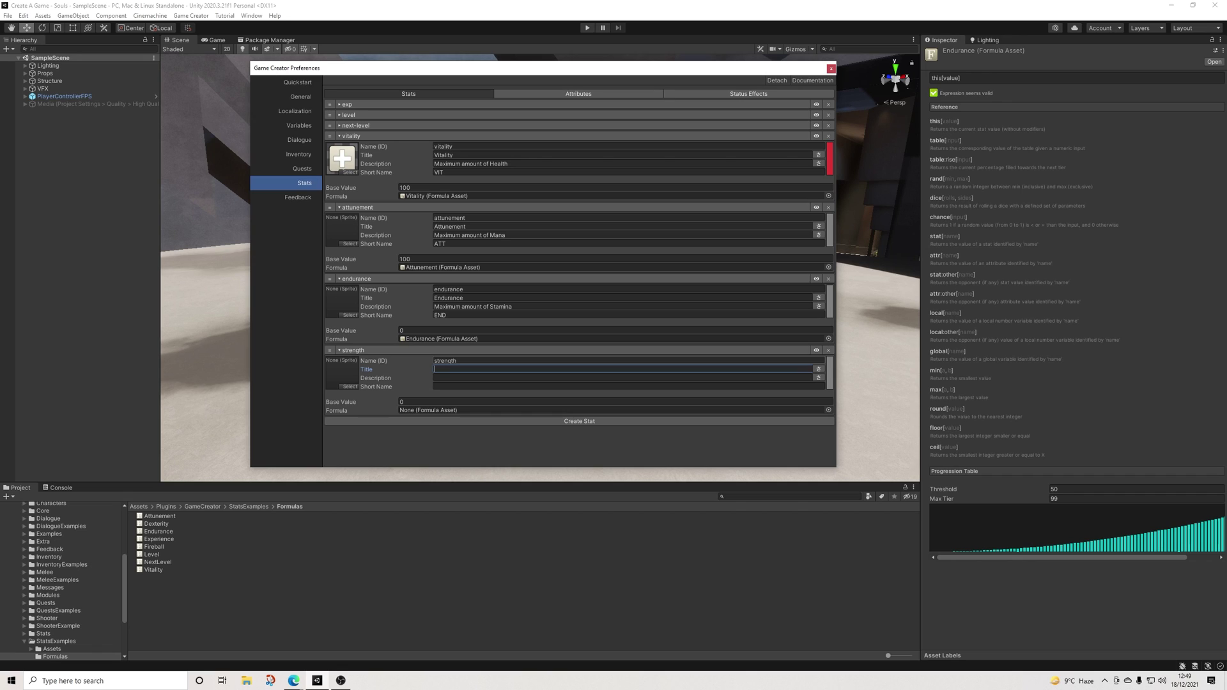
Title the strength stat Strength, describe it as "Maximum of Strength" and give it the short name STR
left_click(435, 377)
type("Maximum of S")
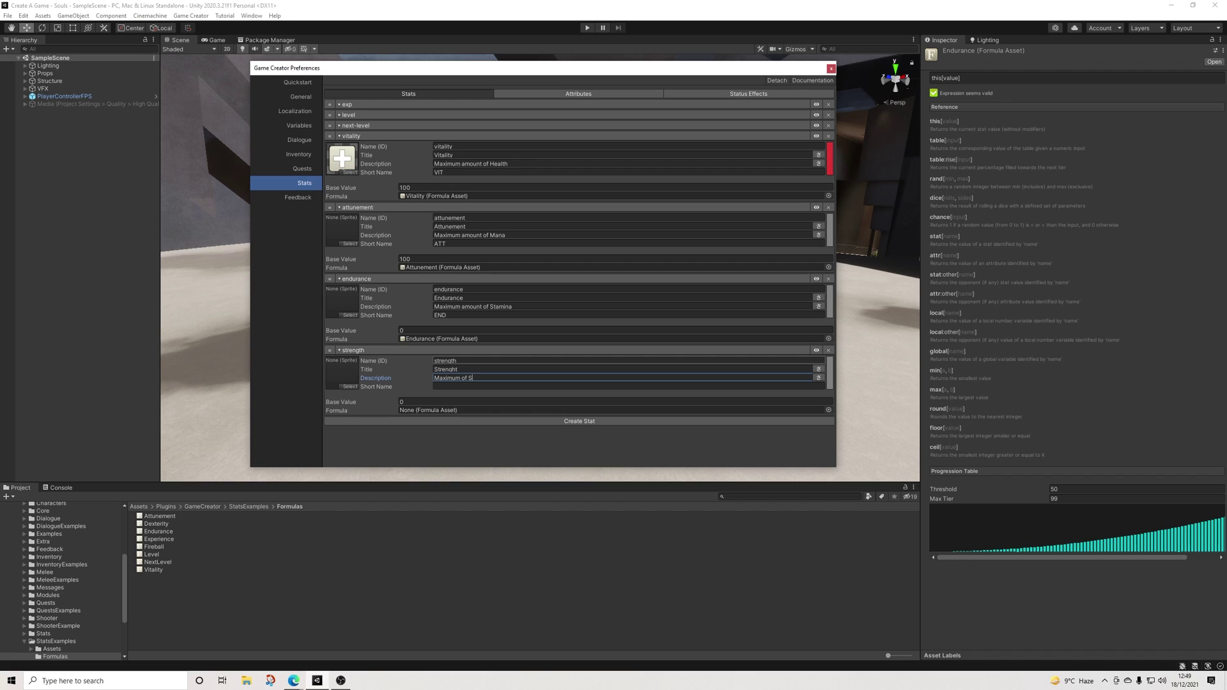
type("trne")
type("enght")
key("Tab")
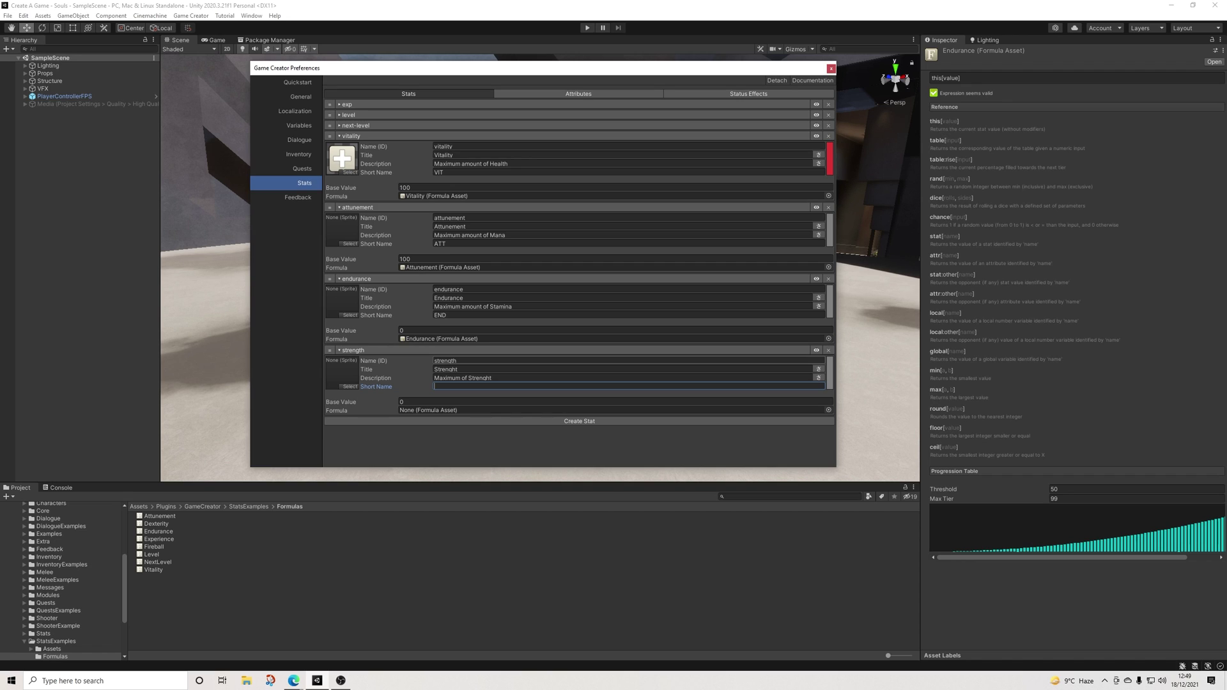
left_click(485, 369)
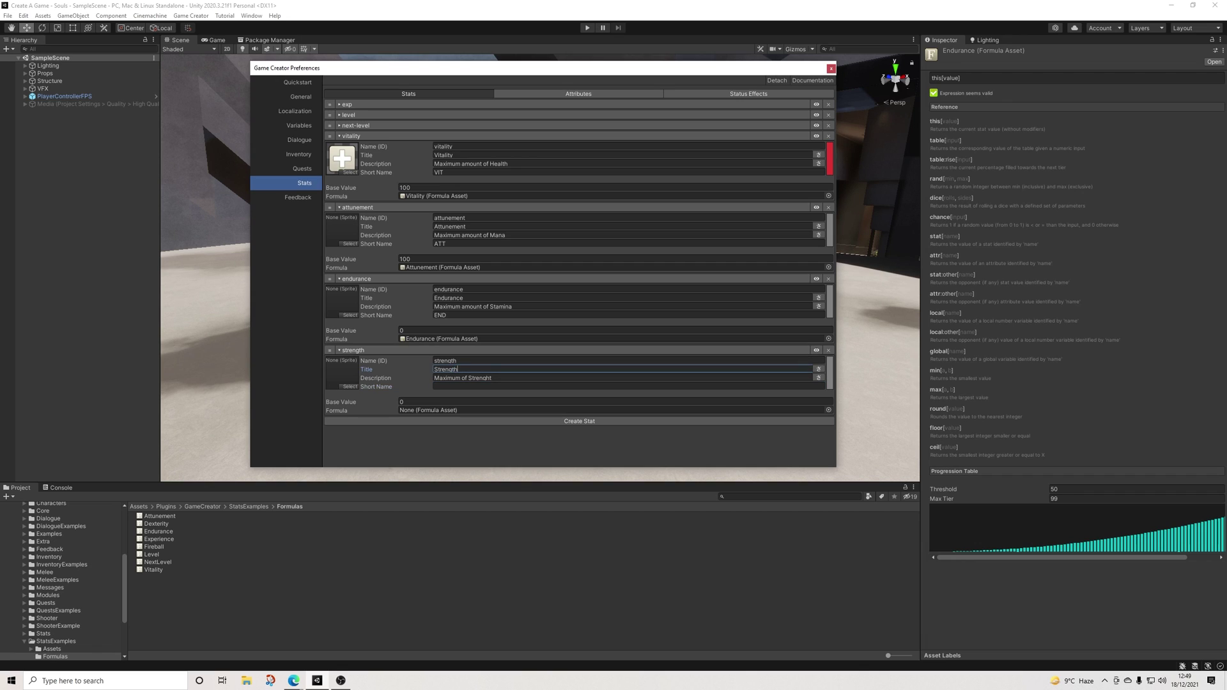
left_click_drag(486, 377, 492, 378)
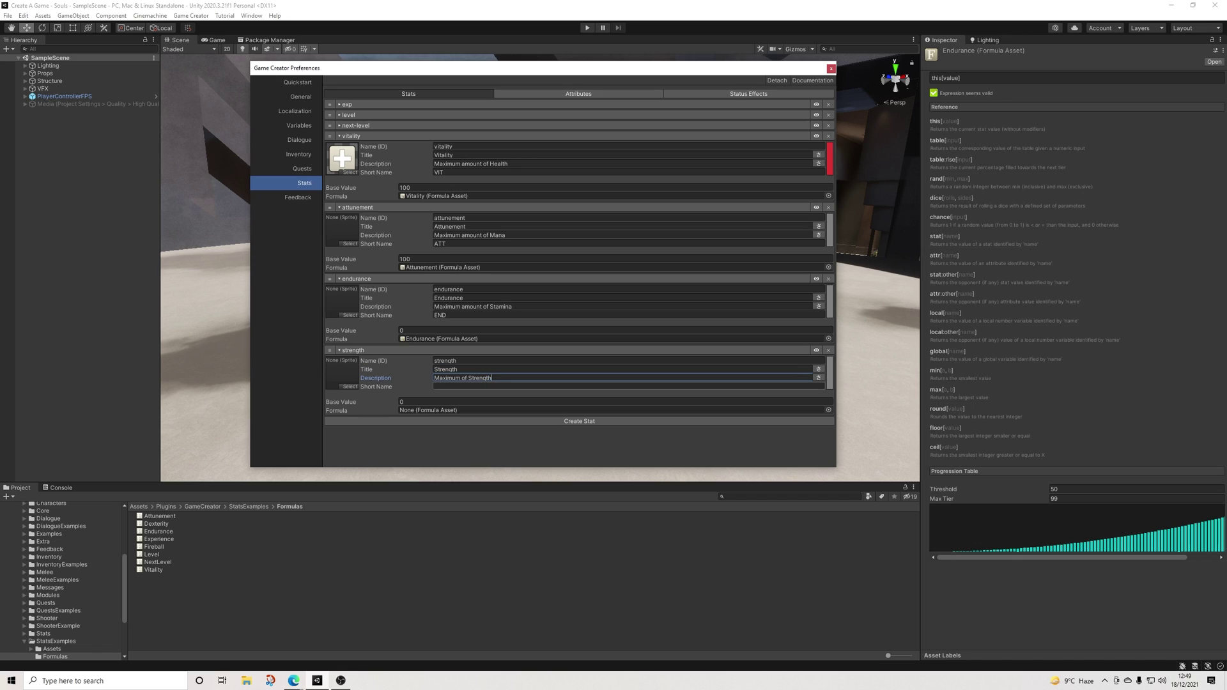
left_click(448, 386)
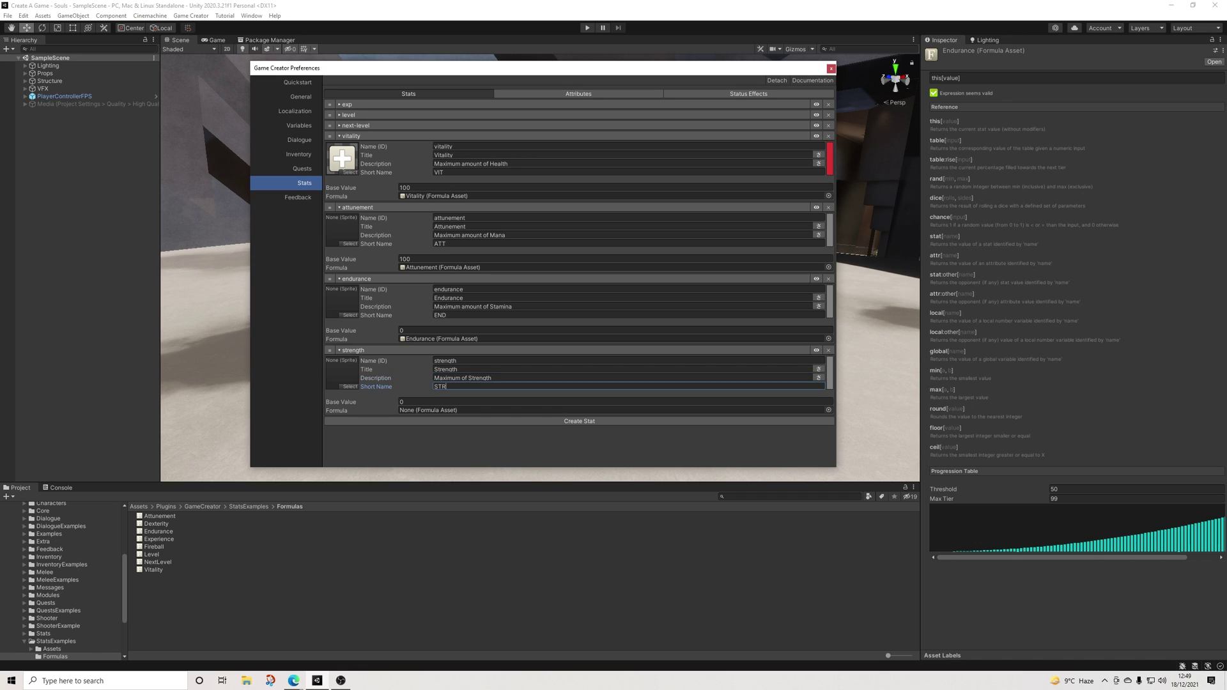
Create a Game Creator stats formula named Strength in the Formulas folder and assign it to the strength stat
right_click(169, 600)
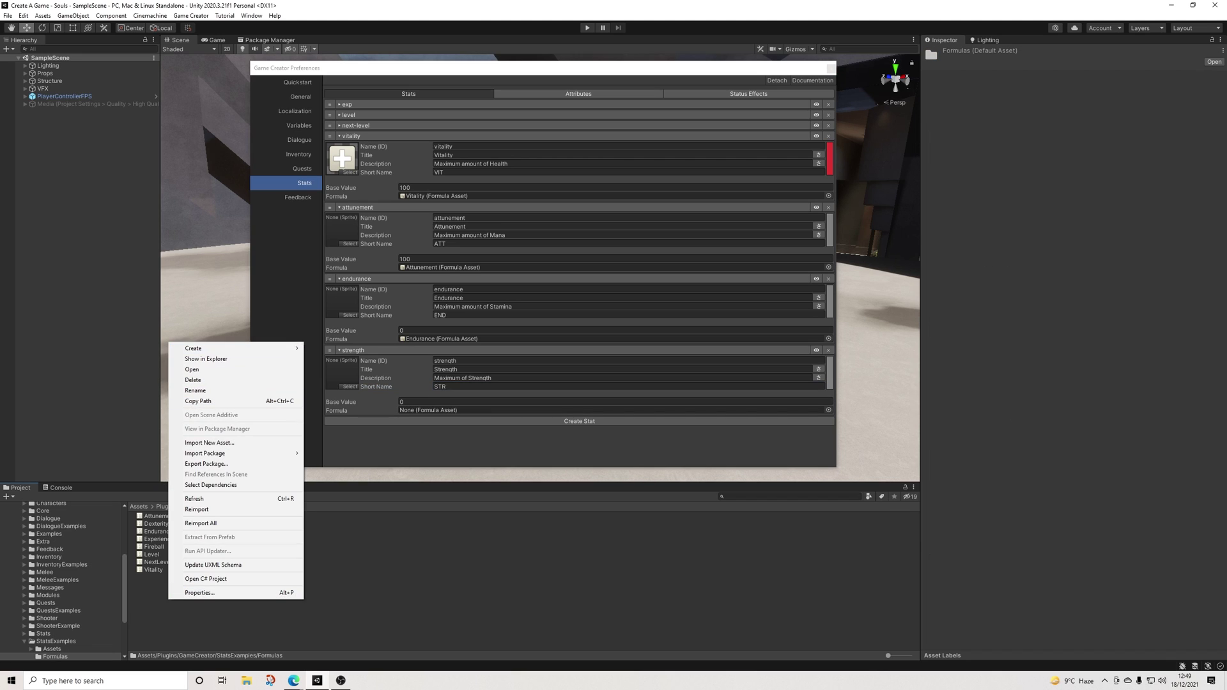
mouse_move(204, 348)
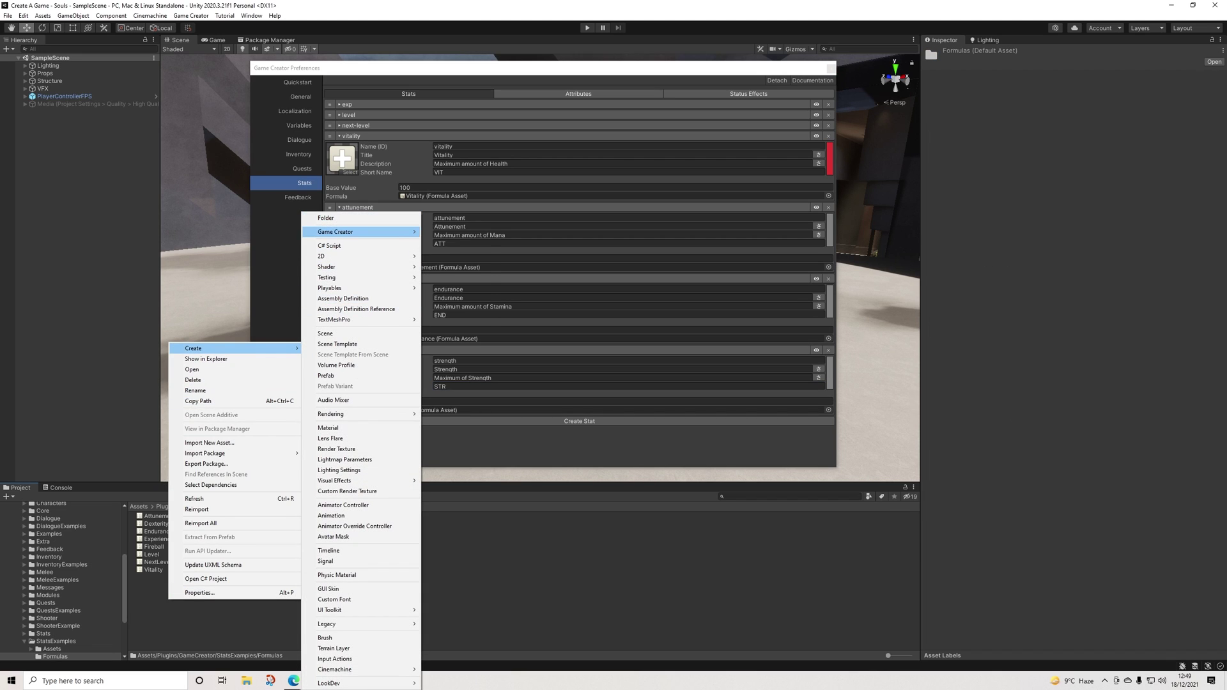
mouse_move(358, 231)
mouse_move(447, 242)
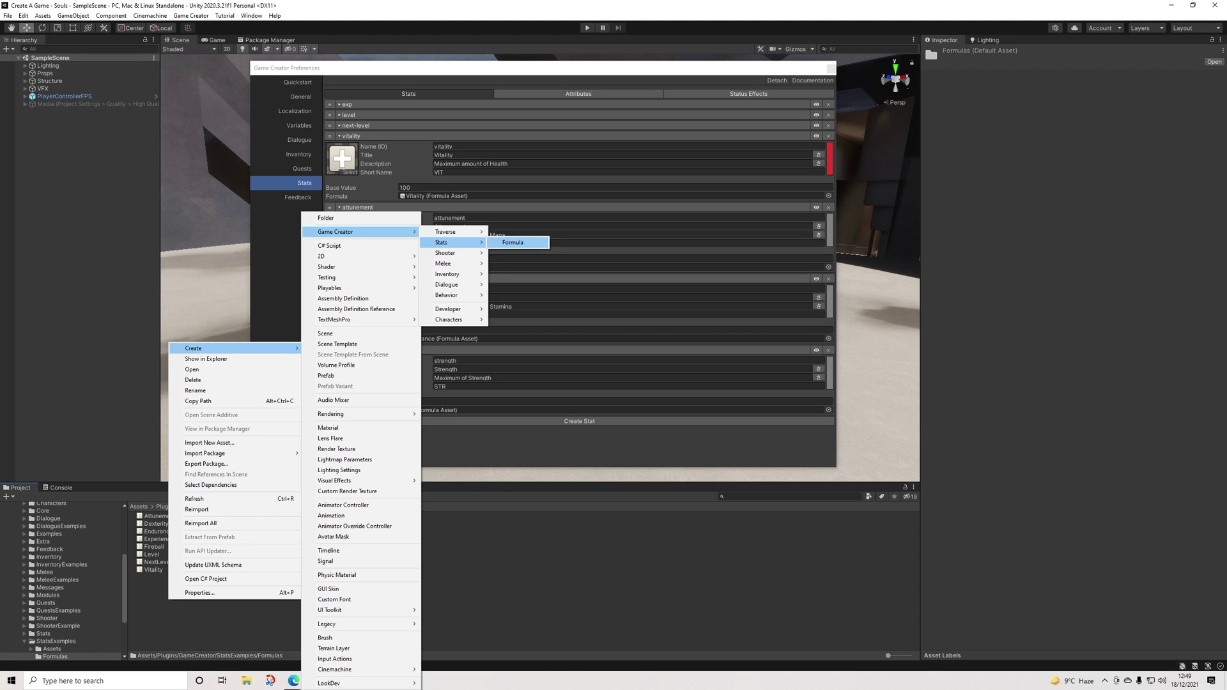
left_click(514, 242)
type("Strengt")
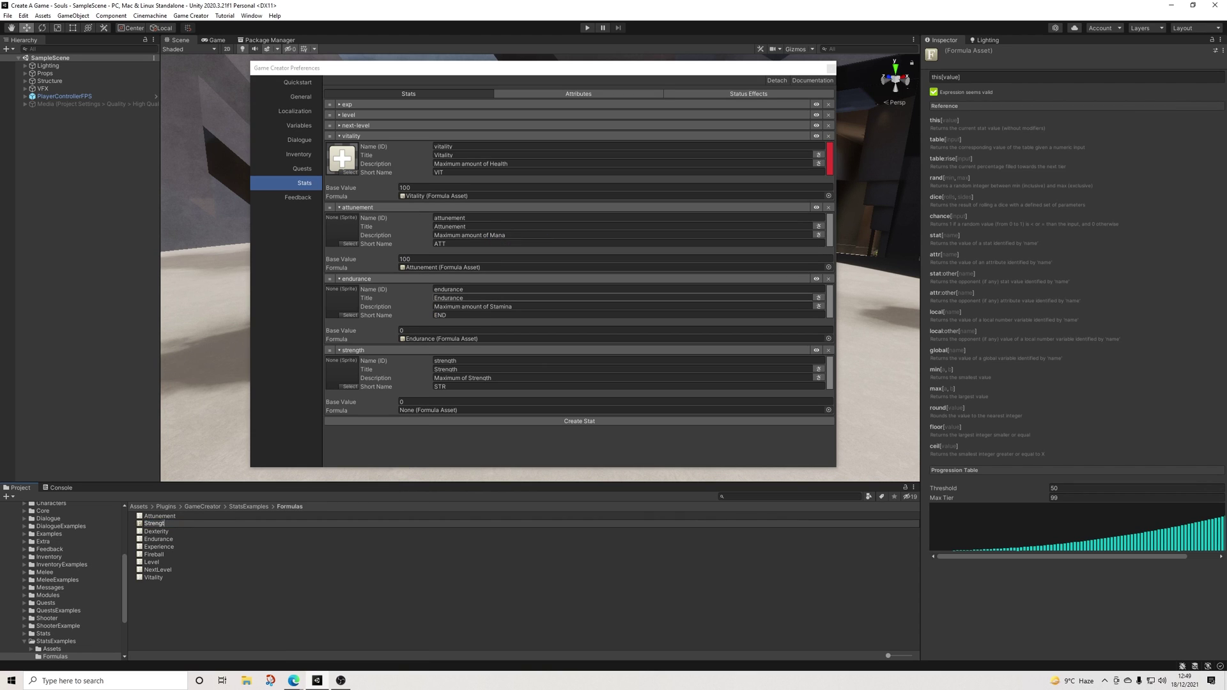
type("h")
key("Return")
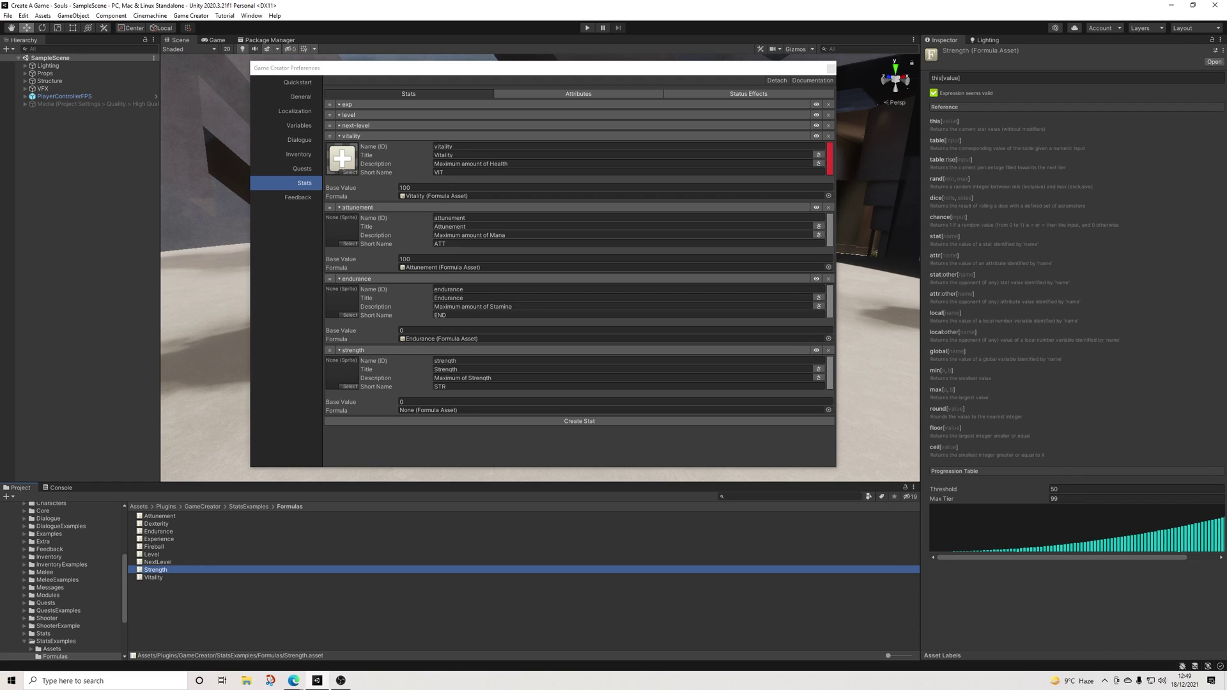
left_click_drag(155, 569, 575, 409)
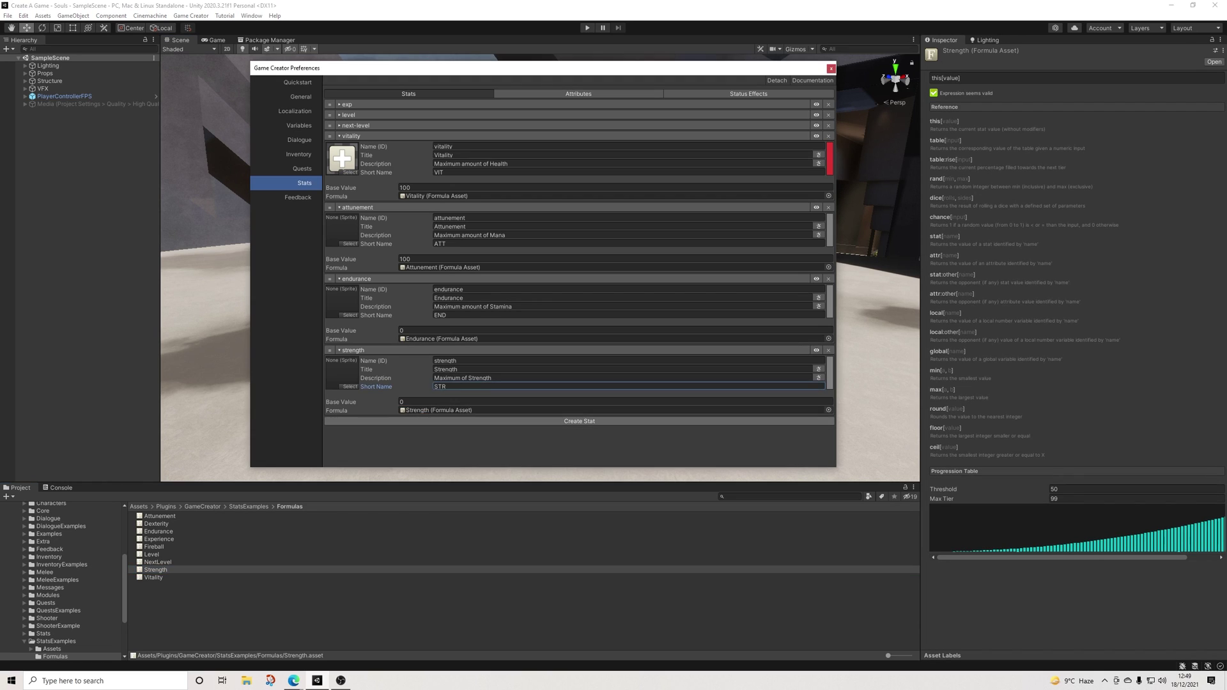
Create a stat with name ID dexterity, title Dexterity, description "Maximum of Dexterity" and short name DEX
left_click(579, 421)
scroll(575, 338, "down", 1)
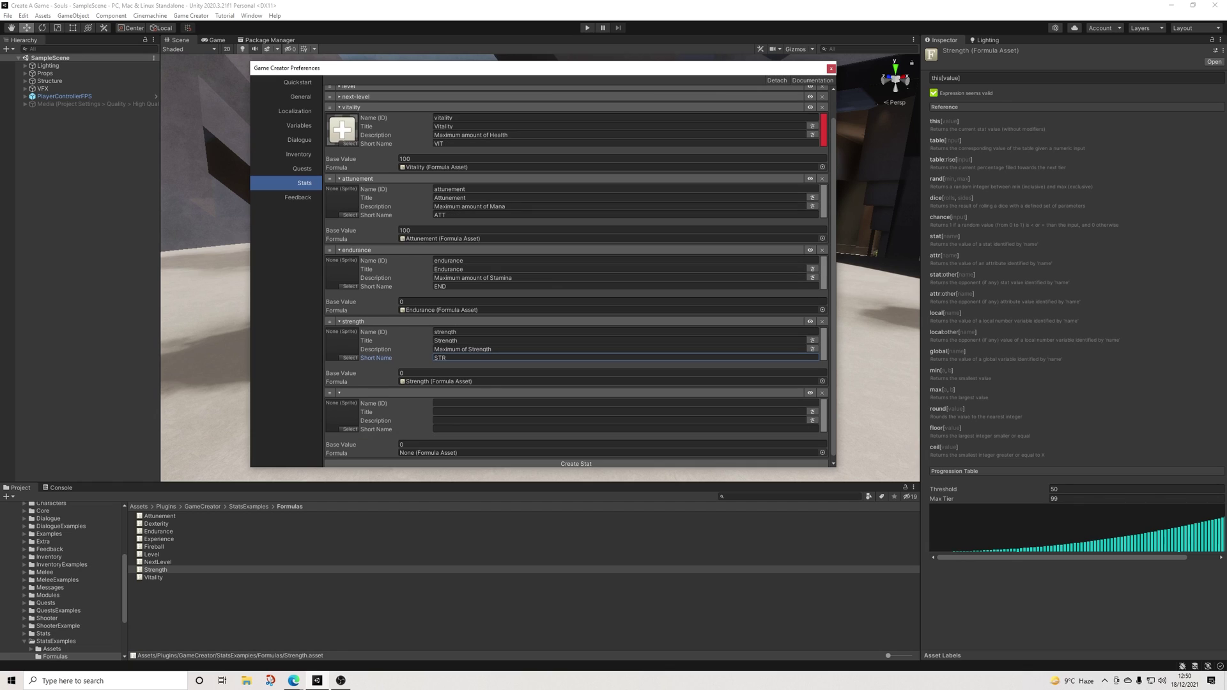
left_click(625, 398)
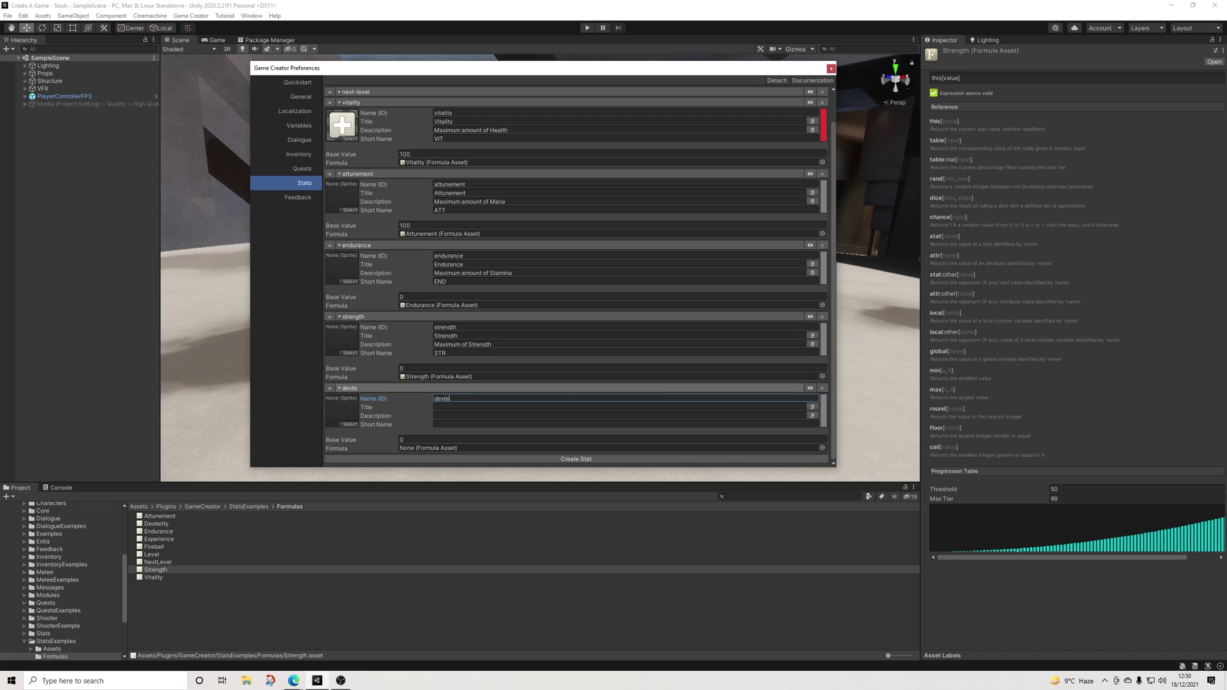
left_click(620, 407)
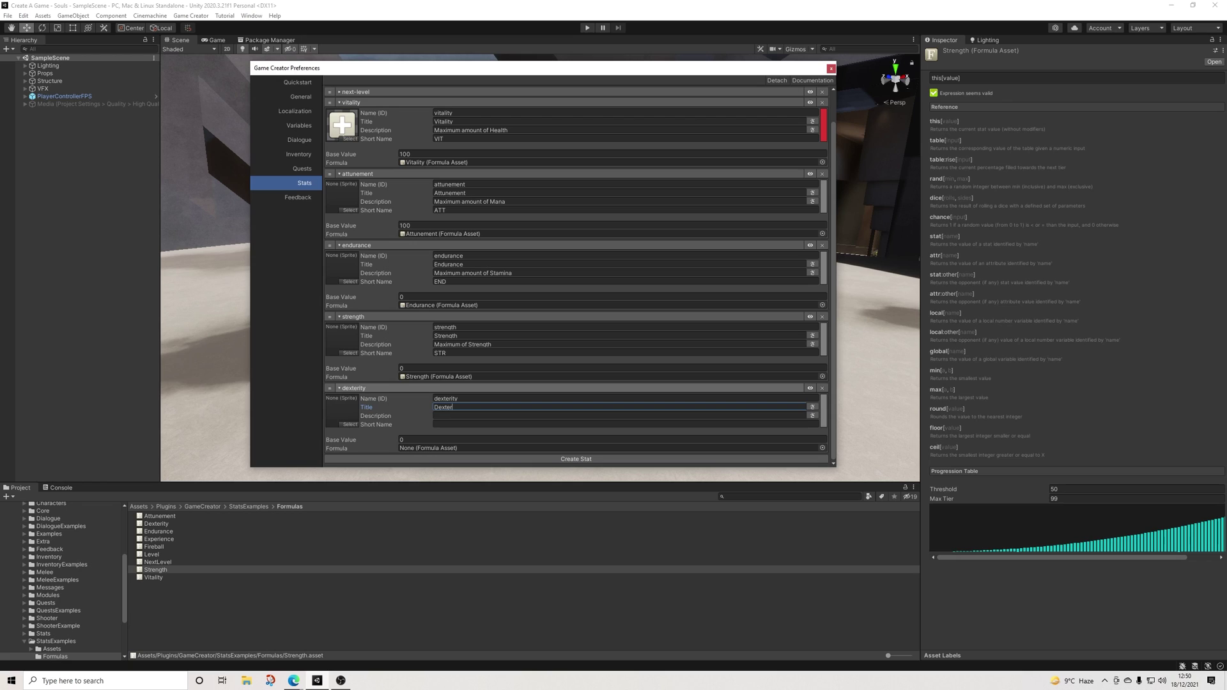
left_click(620, 415)
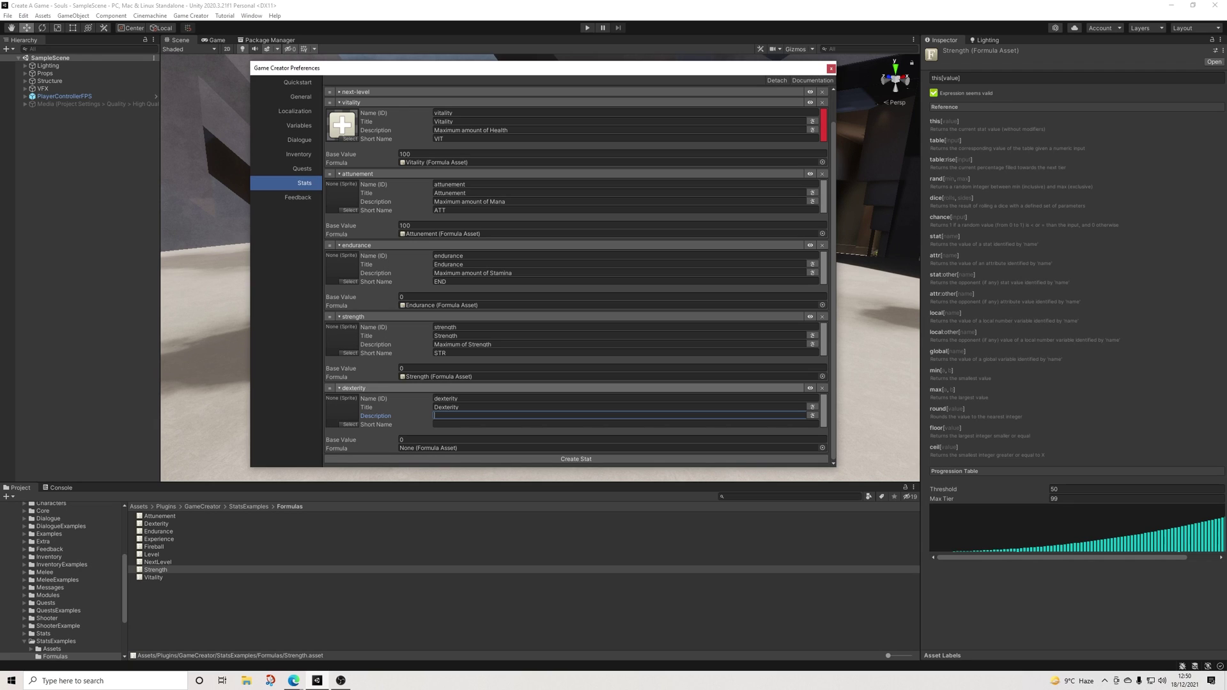
type("mum of Dexterity")
left_click(625, 424)
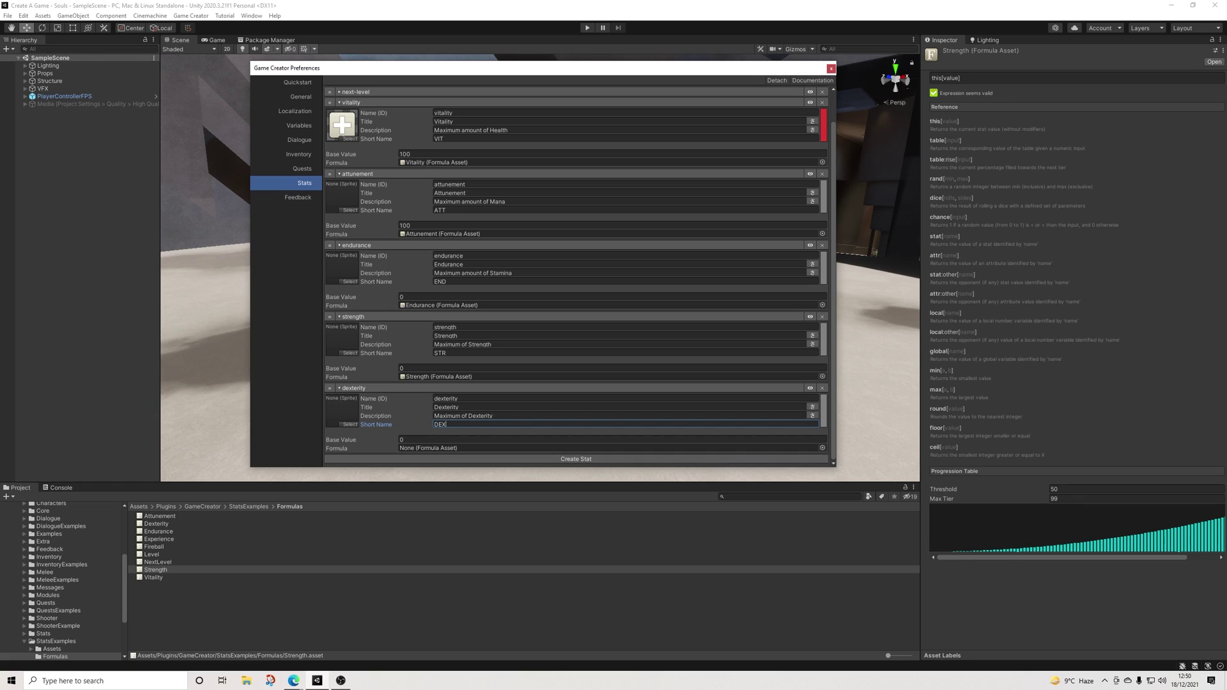
Replace the Dexterity formula's expression with this[value] copied from the Endurance formula, and assign the formula to the dexterity stat
left_click(155, 523)
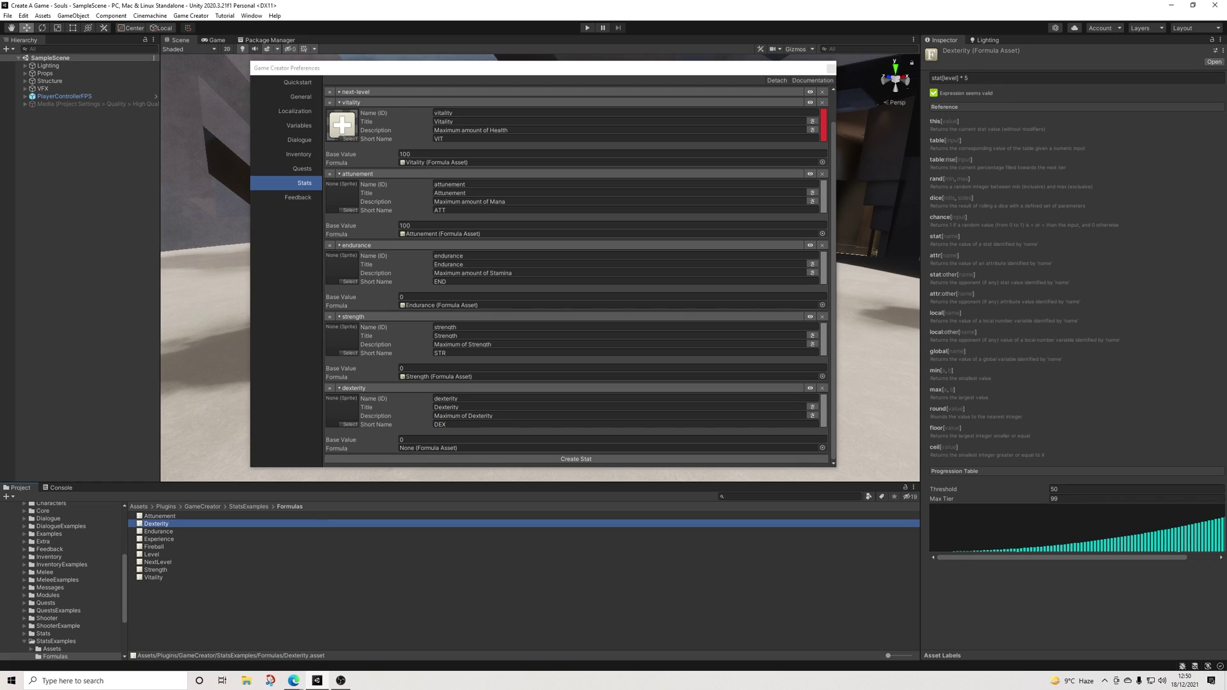
left_click(158, 531)
left_click(945, 77)
key("ctrl+c")
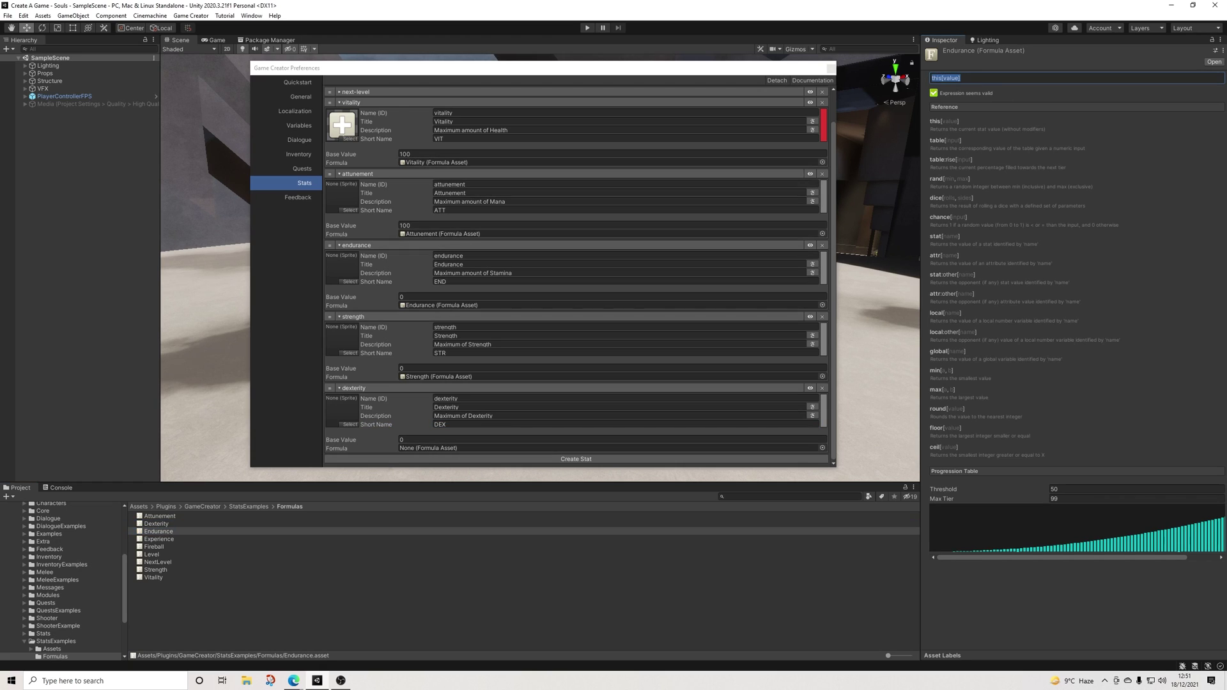
left_click(156, 523)
left_click(995, 77)
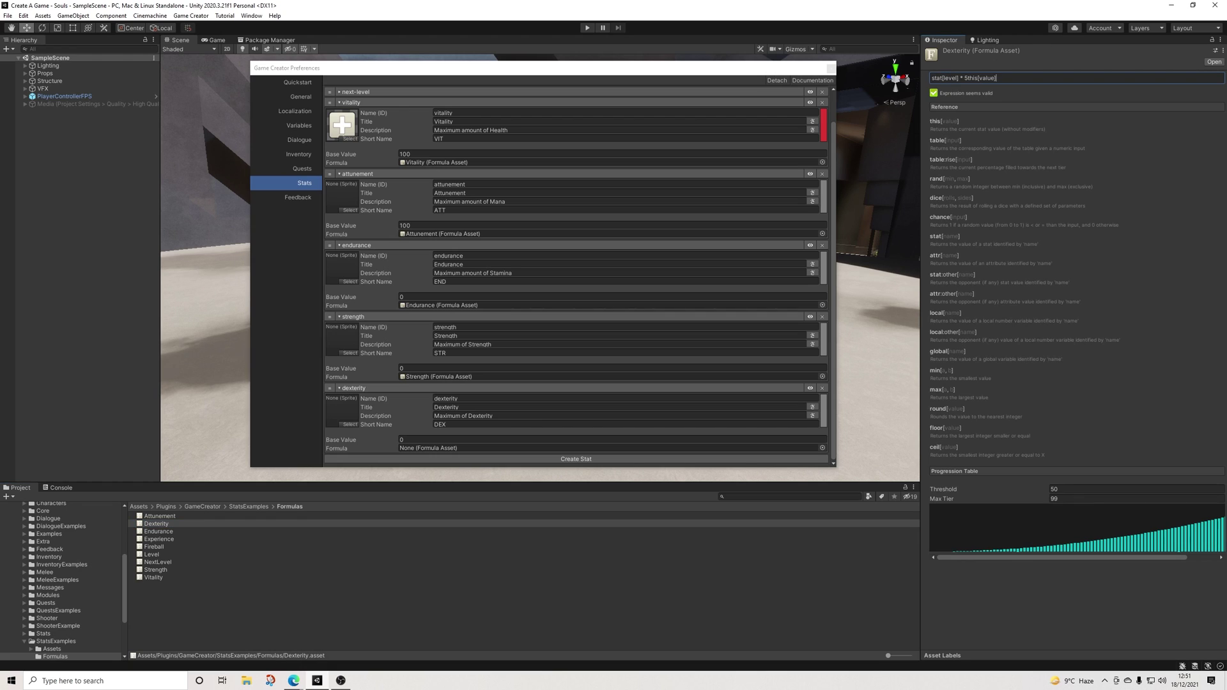
key("ctrl+a")
key("ctrl+v")
left_click_drag(156, 523, 447, 448)
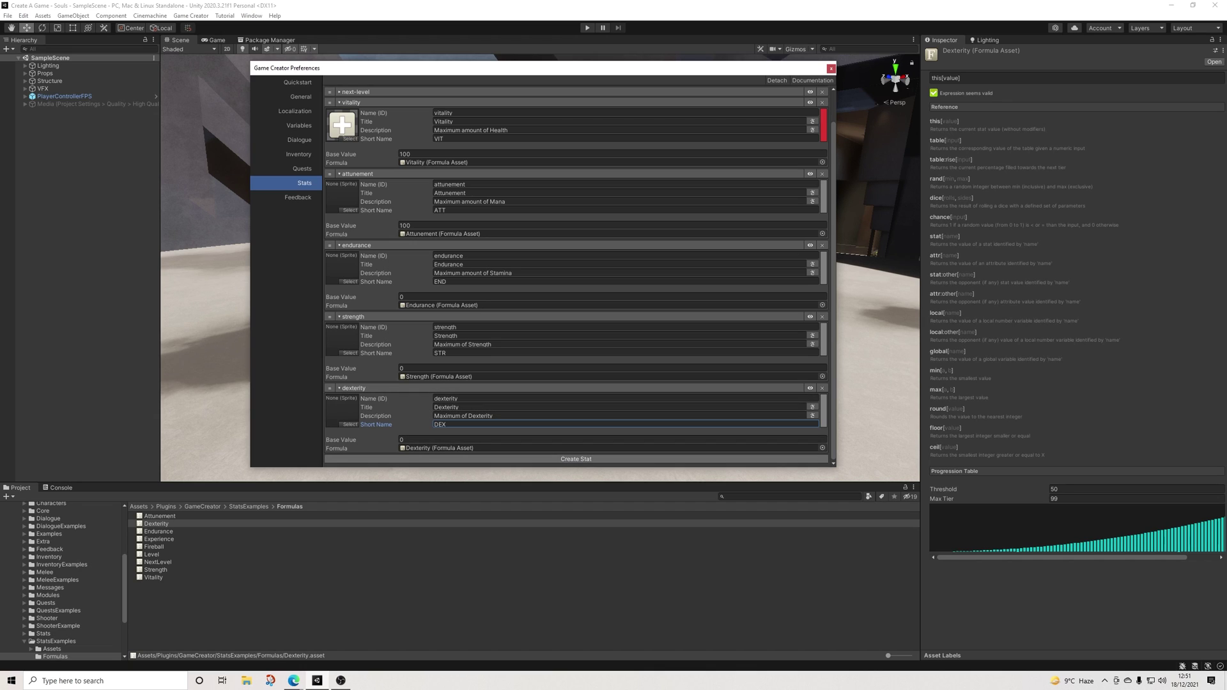
Create another stat below dexterity with the name ID resistance
left_click(575, 459)
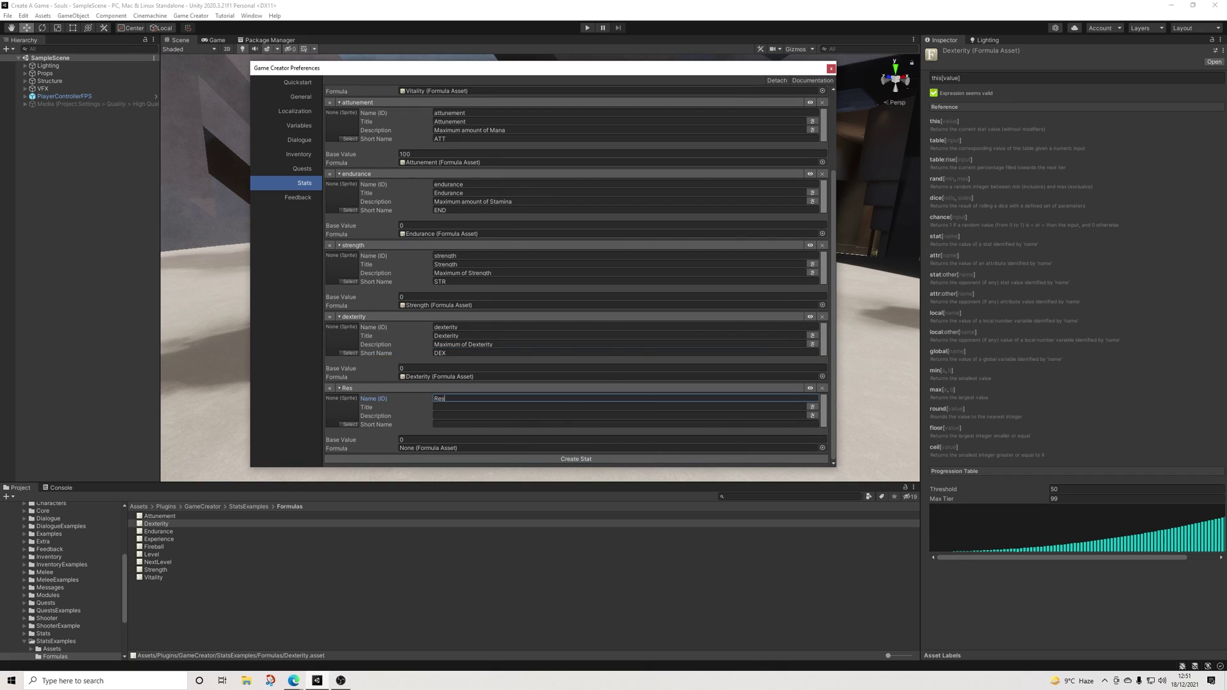
type("Resistan")
key("BackSpace")
key("BackSpace")
key("BackSpace")
key("BackSpace")
key("BackSpace")
key("BackSpace")
key("BackSpace")
key("BackSpace")
type("r")
Title the resistance stat Resistance, describe it as "Maximum of Resistance" and give it the short name RES
left_click(619, 407)
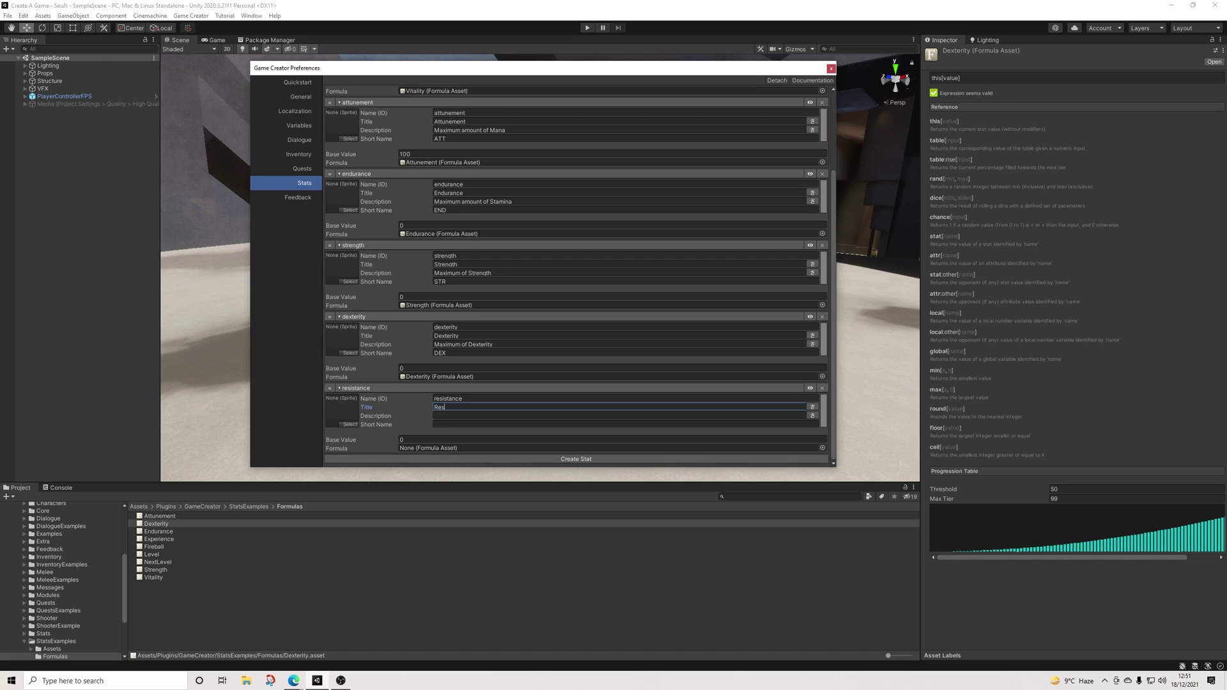
type("nce")
left_click(447, 415)
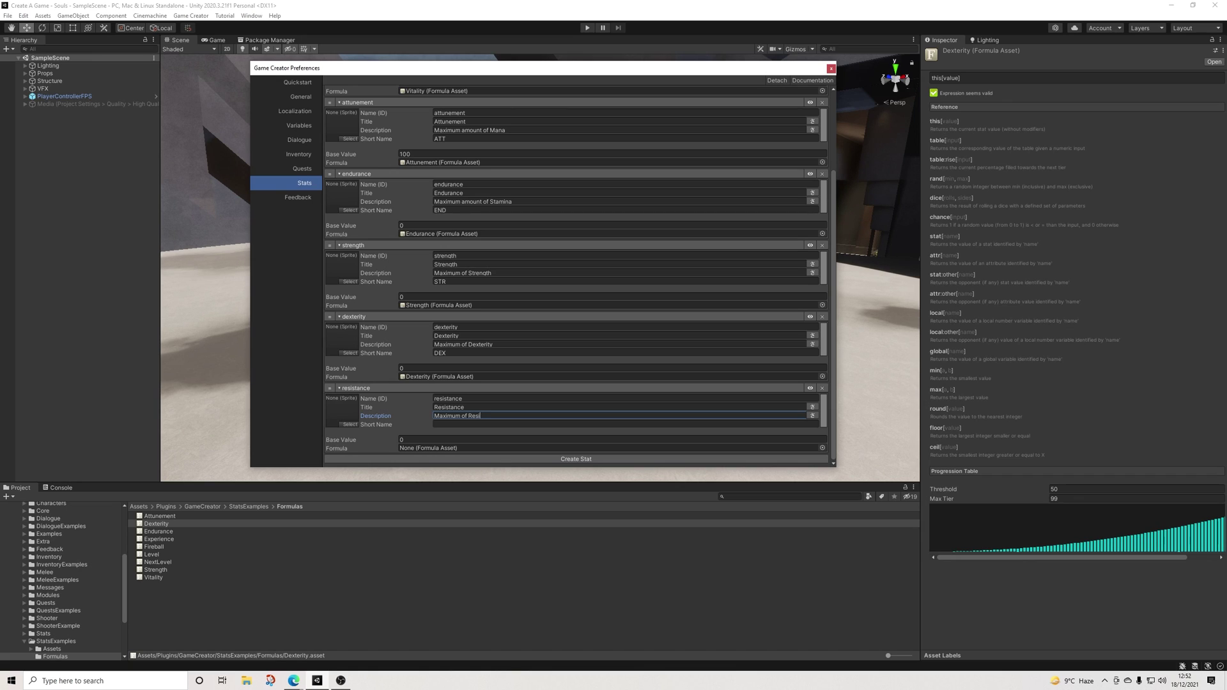
left_click(626, 425)
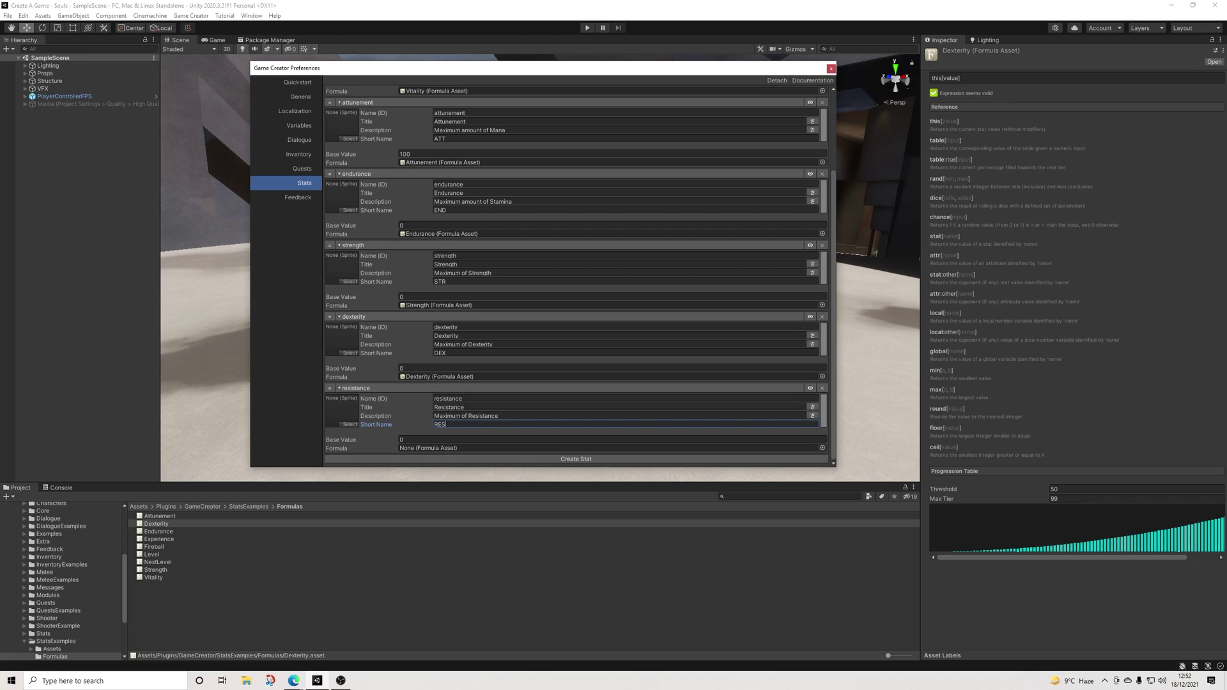
Create a stats formula named Resistance in the Formulas folder and assign it to the resistance stat
right_click(158, 600)
mouse_move(191, 346)
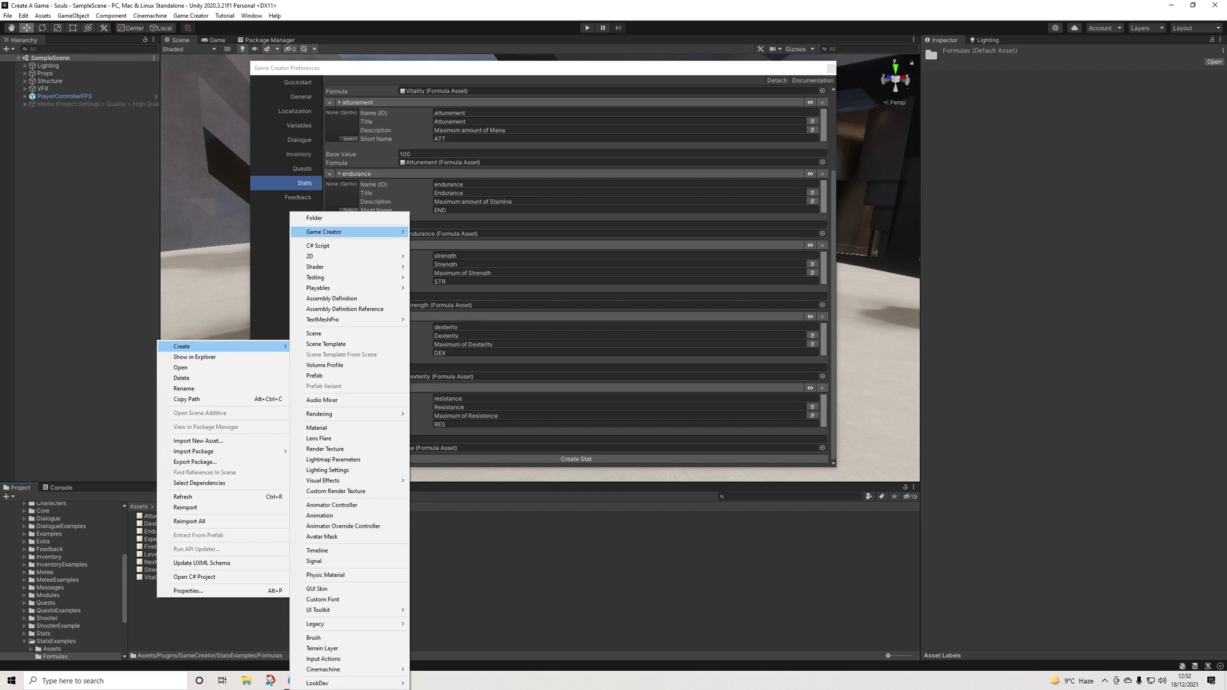
mouse_move(345, 231)
mouse_move(441, 242)
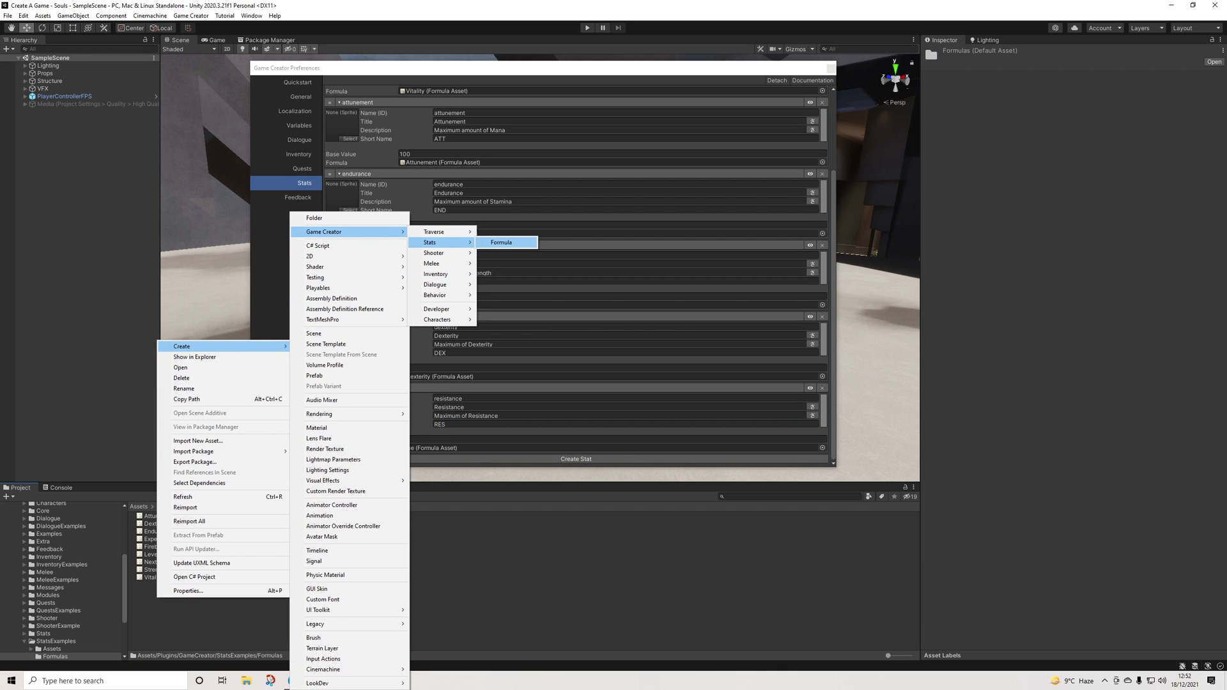
left_click(501, 242)
type("Resistance")
key("Return")
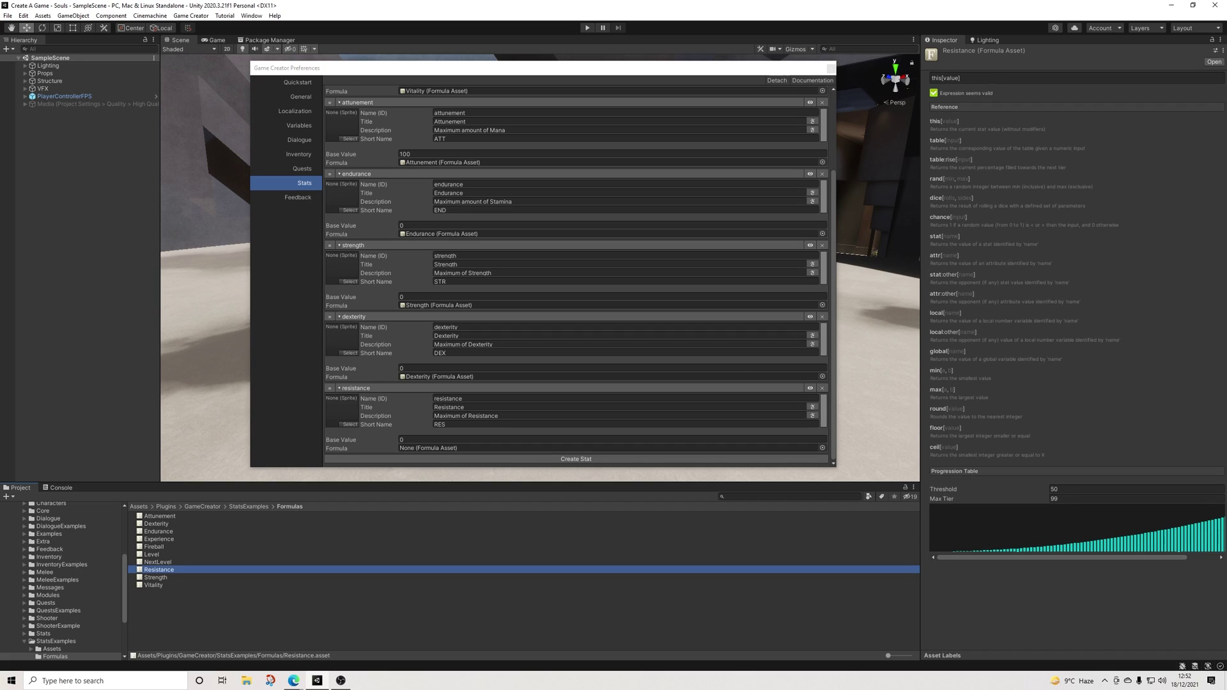
left_click_drag(159, 569, 447, 447)
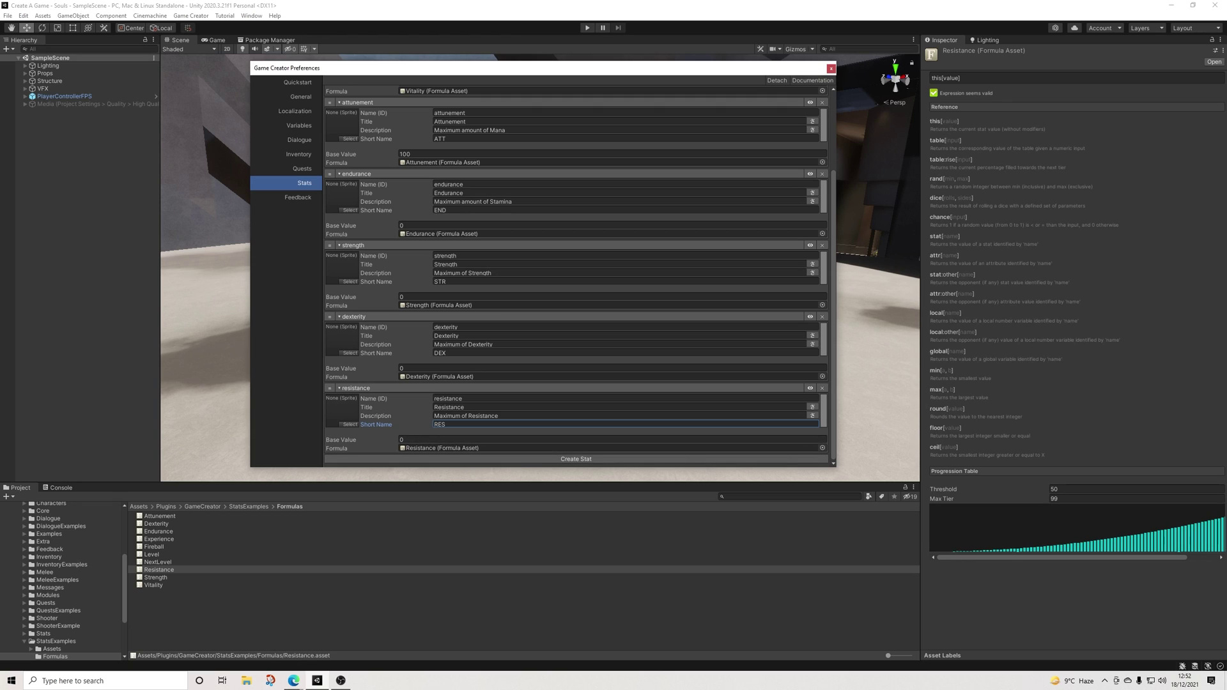
Create another stat below resistance with the name ID intelligence
left_click(575, 459)
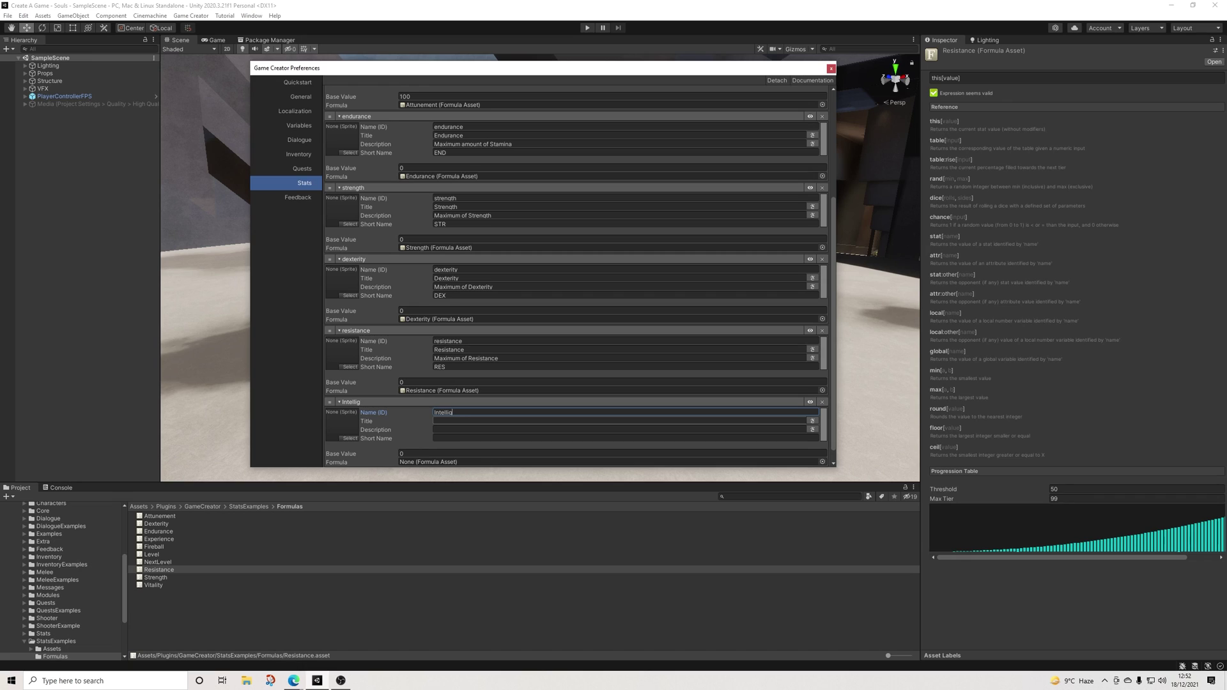
key("BackSpace")
key("BackSpace")
key("BackSpace")
key("BackSpace")
key("BackSpace")
key("BackSpace")
key("BackSpace")
type("intelligence")
Title the intelligence stat Intelligence, describe it as "Maximum of Intelligence" and give it the short name INT
key("Tab")
type("intelligence")
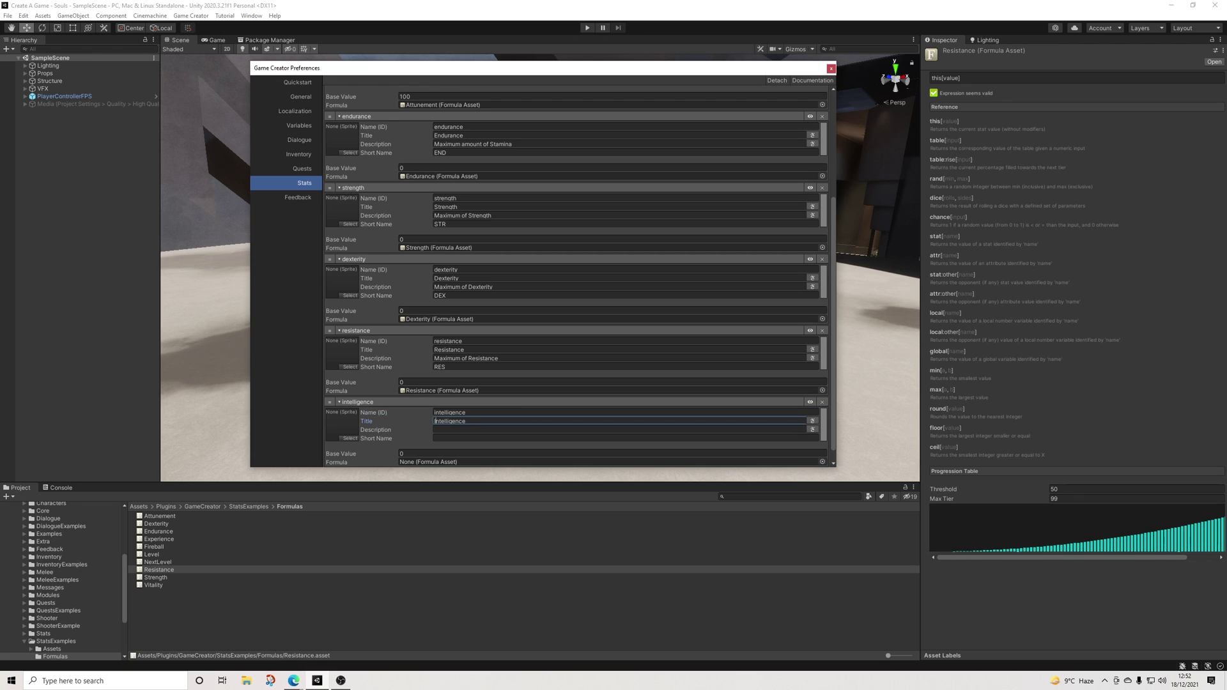
left_click(435, 430)
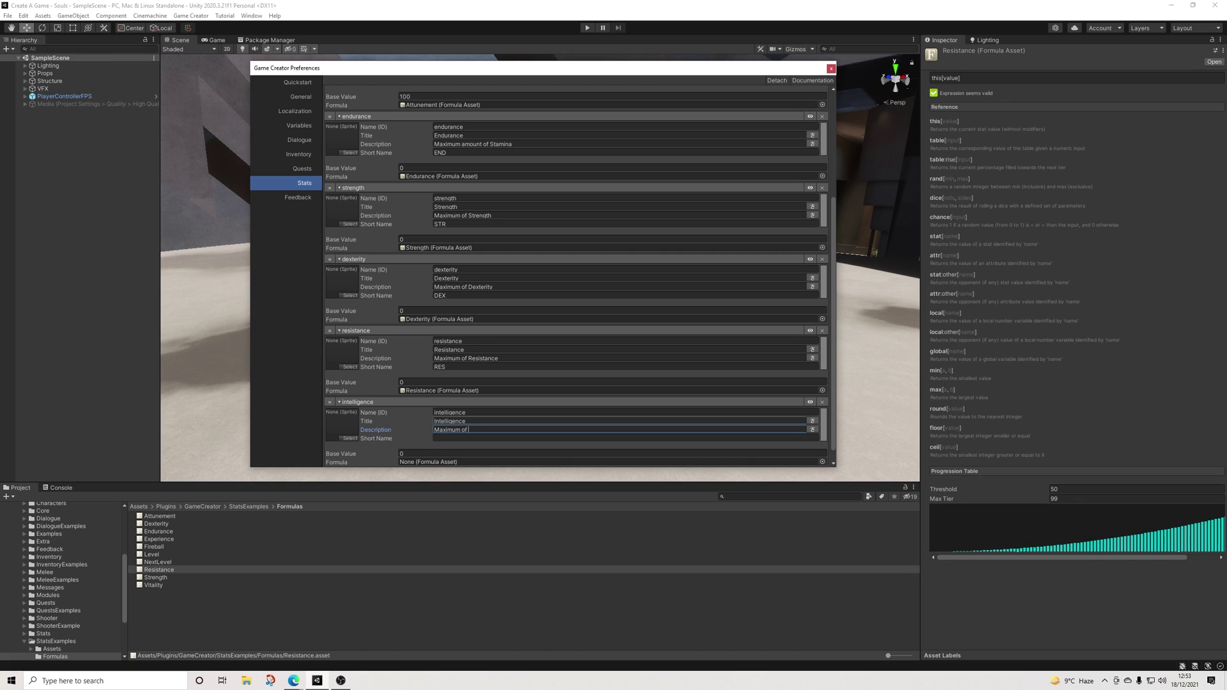
type("elligence")
key("Tab")
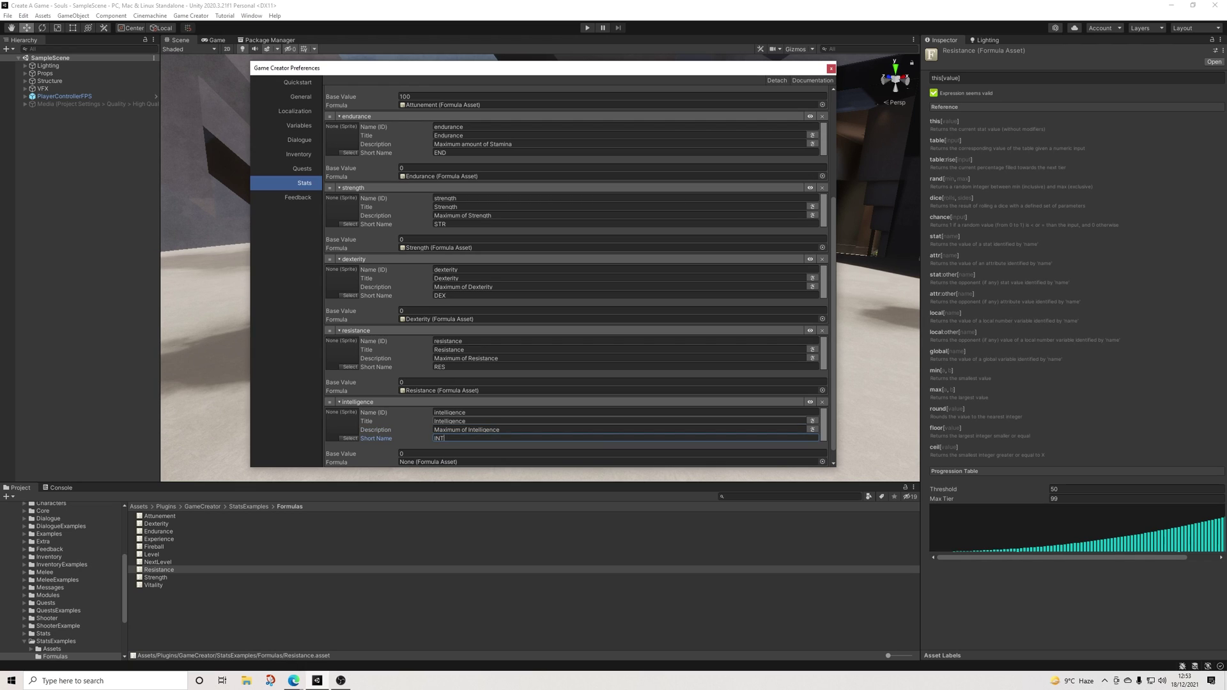
type("INT")
Create a stats formula named Intelligence in the Formulas folder and assign it to the intelligence stat
right_click(205, 612)
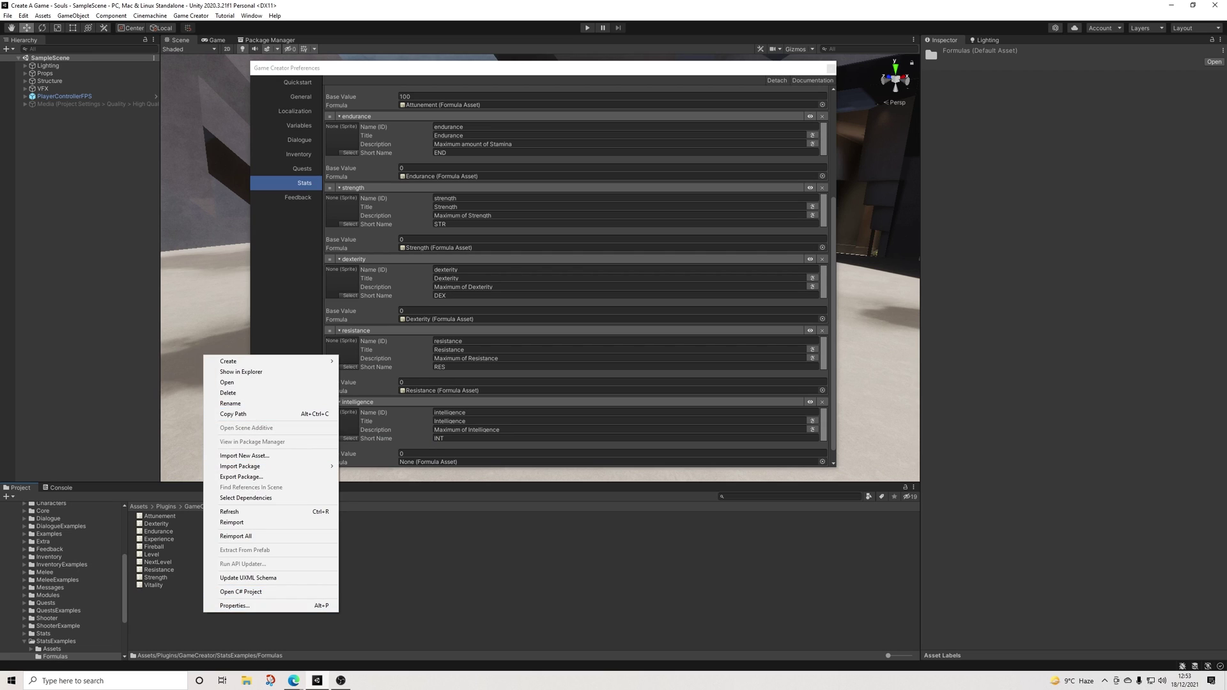
mouse_move(268, 361)
mouse_move(383, 231)
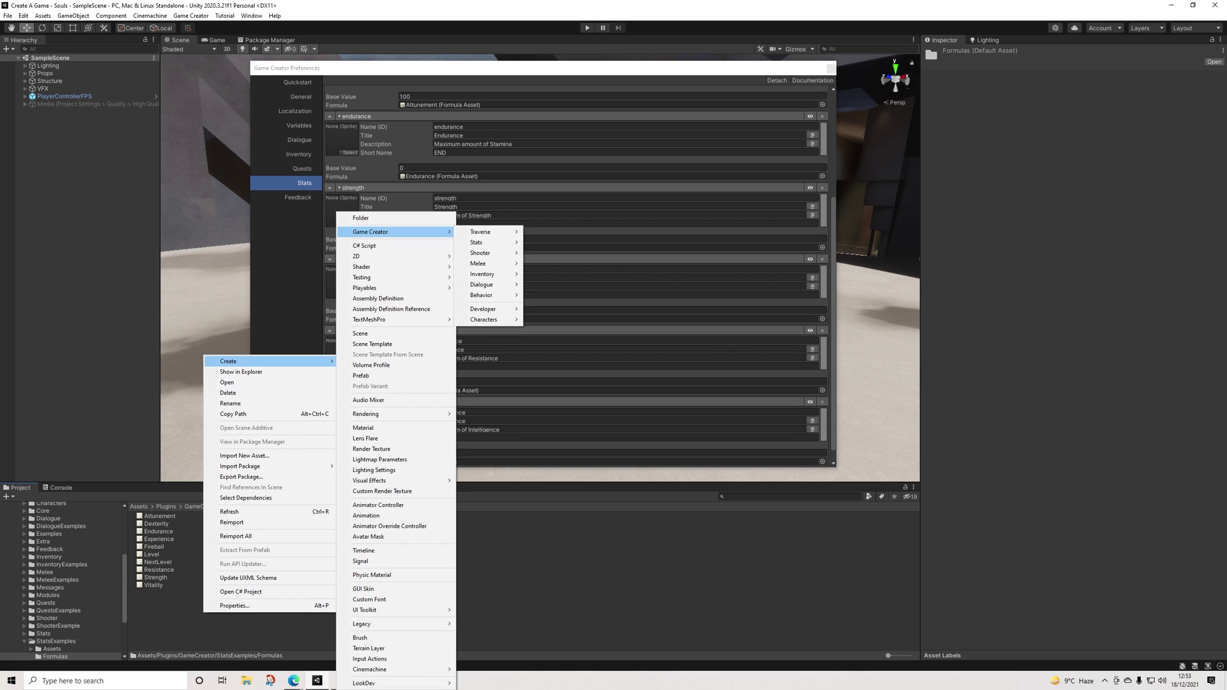
mouse_move(480, 242)
left_click(553, 242)
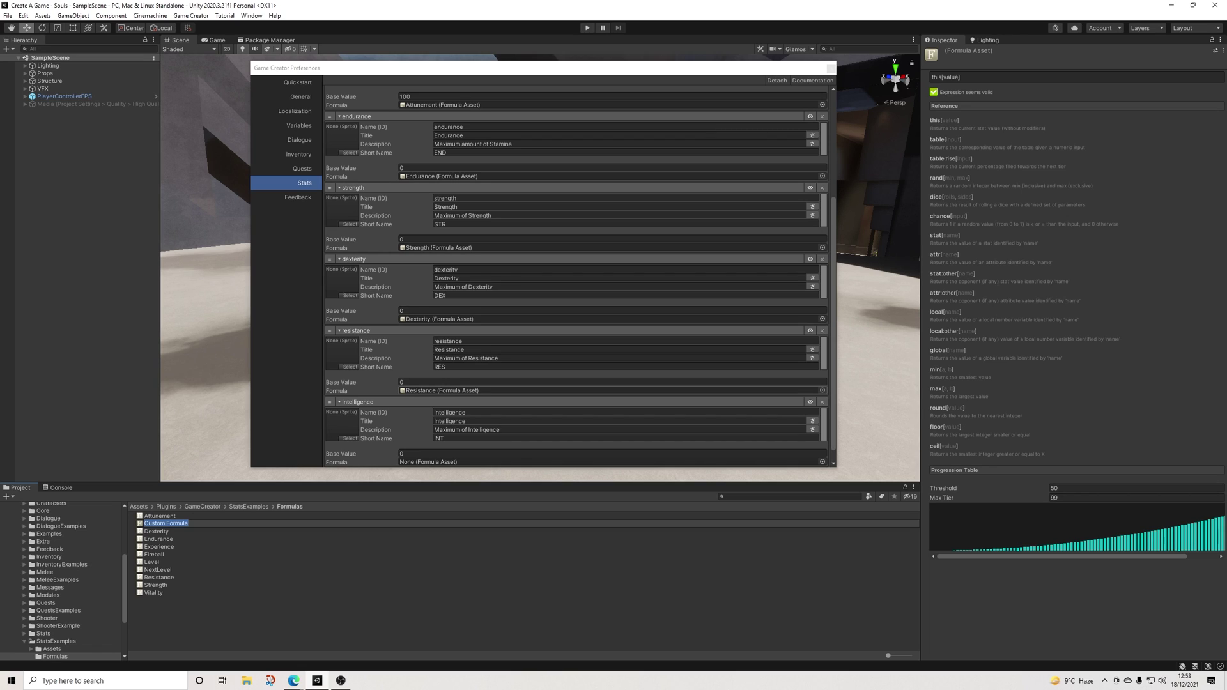
type("Intelligence")
key("Return")
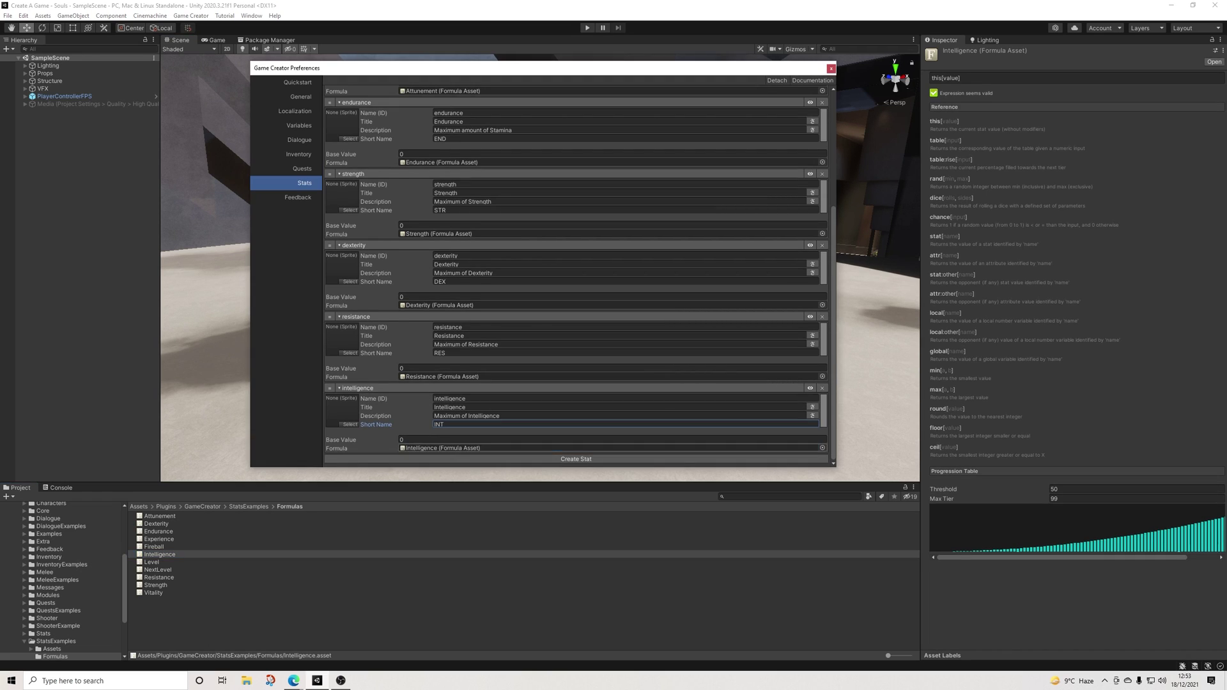
left_click_drag(159, 554, 441, 448)
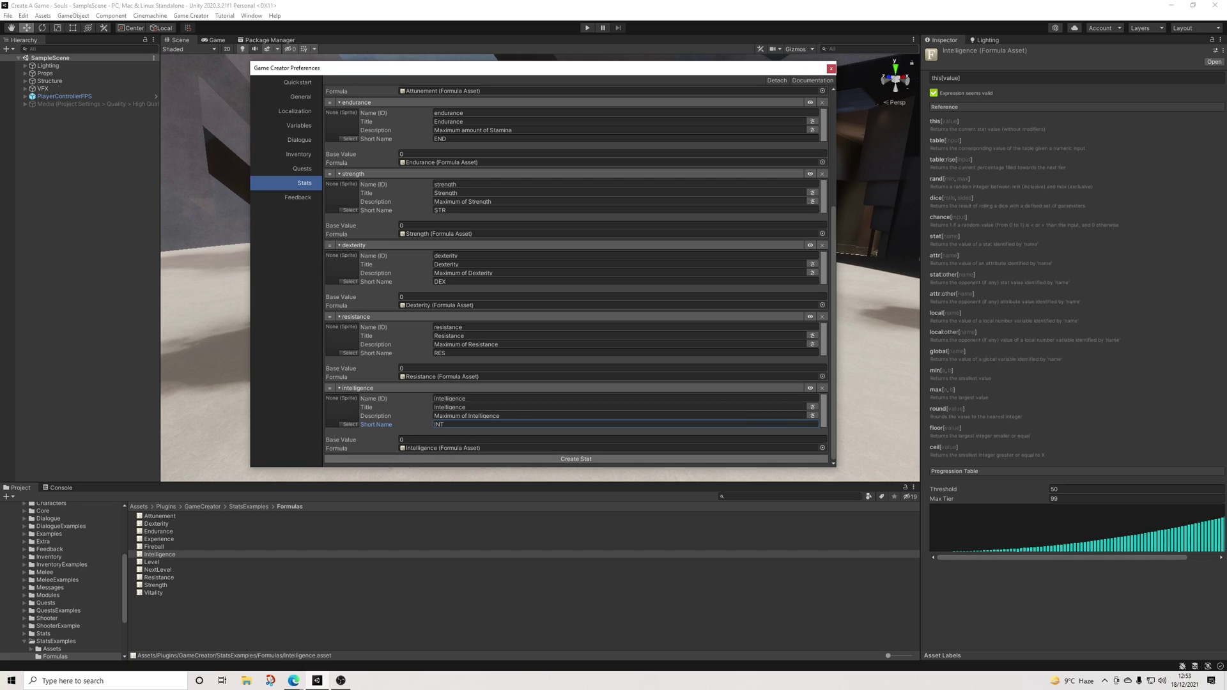
left_click(576, 458)
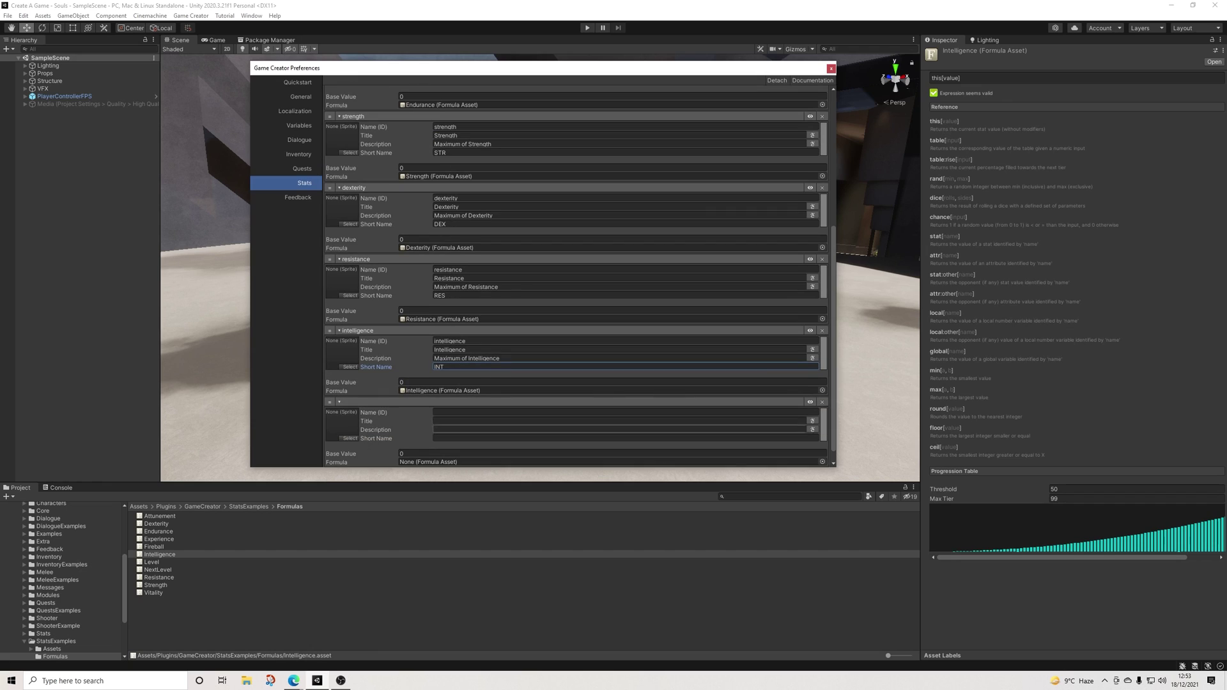
scroll(579, 274, "down", 2)
left_click(626, 398)
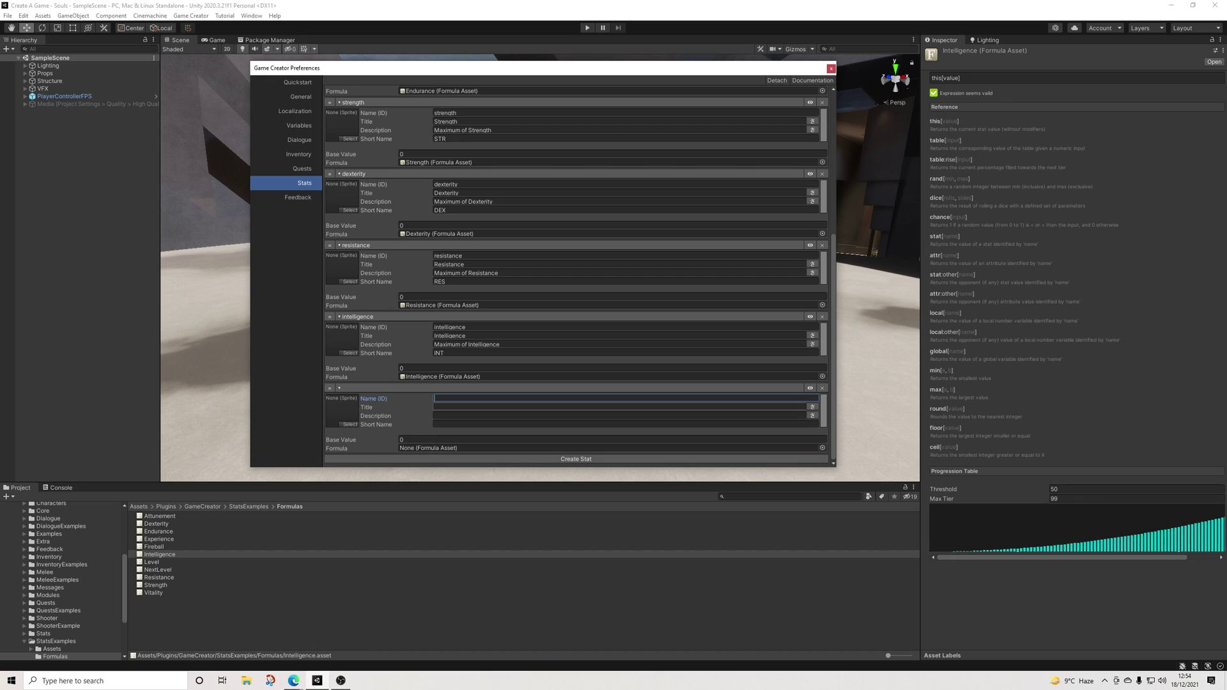
left_click(822, 388)
scroll(575, 275, "up", 5)
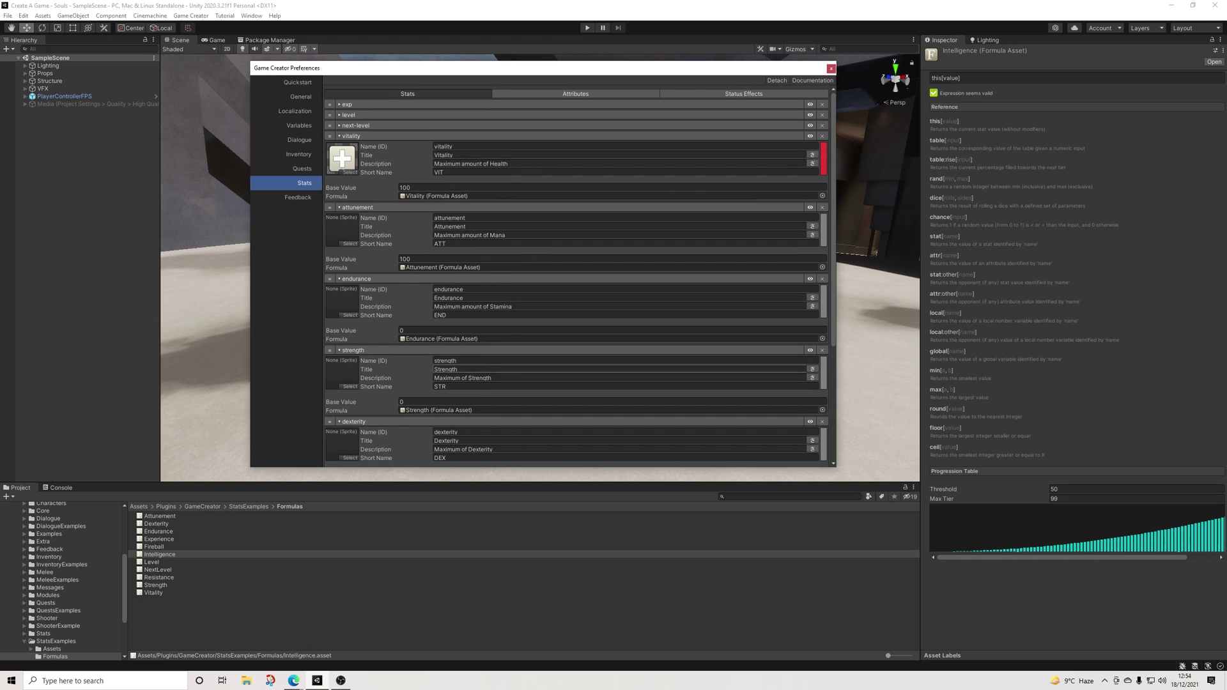
Collapse the vitality, attunement, endurance, strength, dexterity, resistance and intelligence stats
left_click(358, 136)
left_click(358, 146)
left_click(358, 156)
left_click(356, 167)
left_click(355, 182)
left_click(355, 188)
left_click(357, 199)
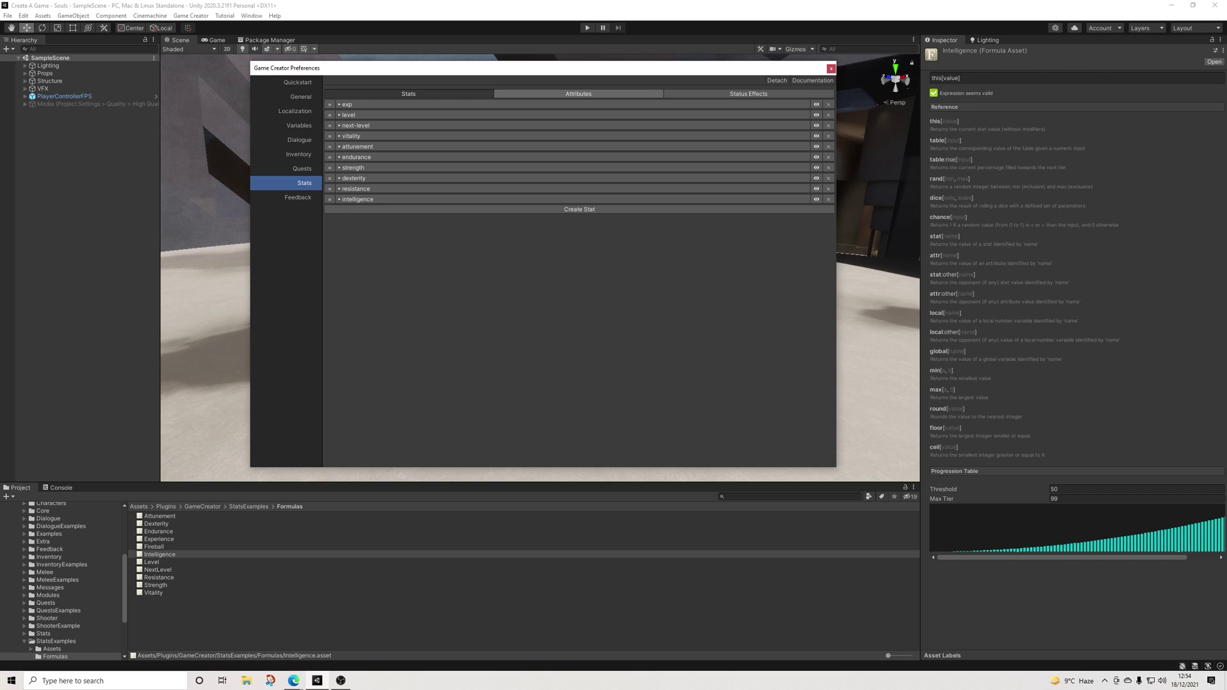
Collapse the health, mana and stamina entries in the attributes list
left_click(579, 94)
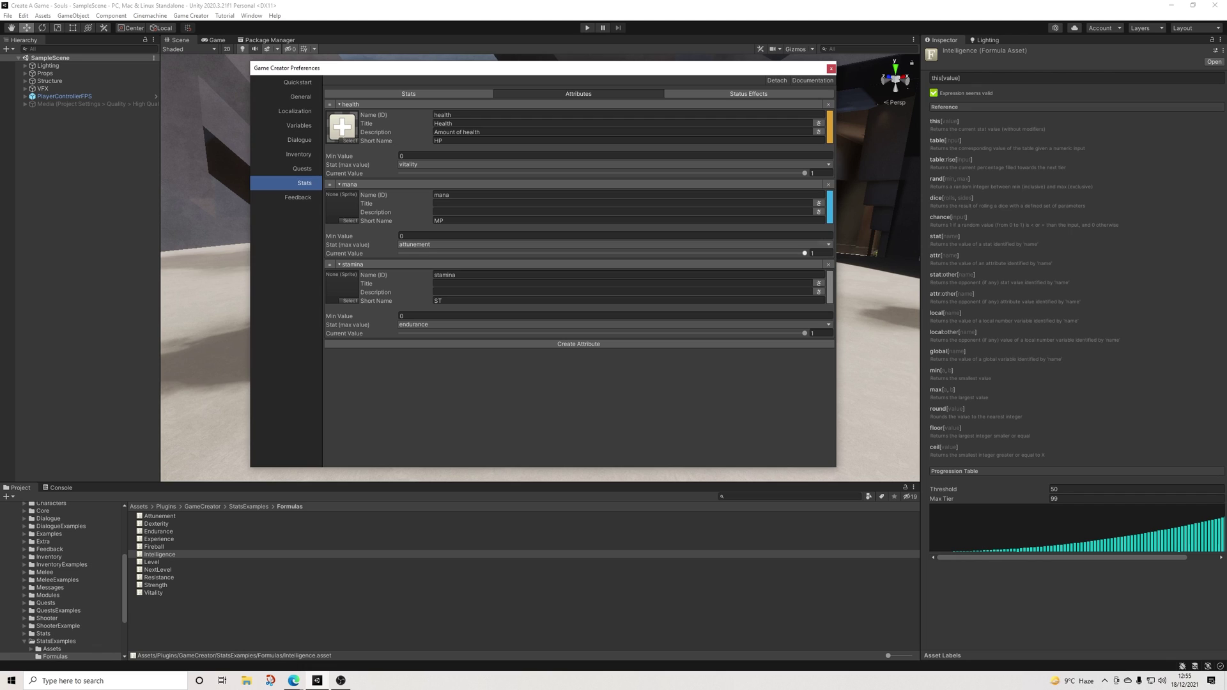
left_click(350, 104)
left_click(350, 114)
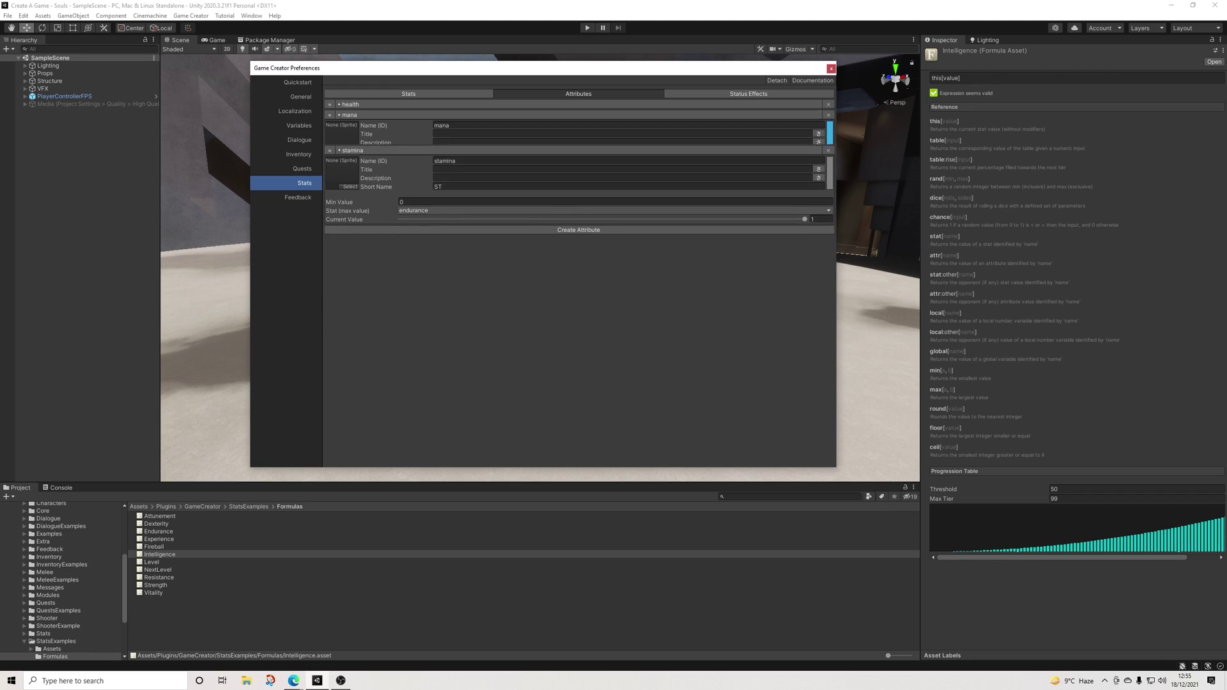
left_click(352, 126)
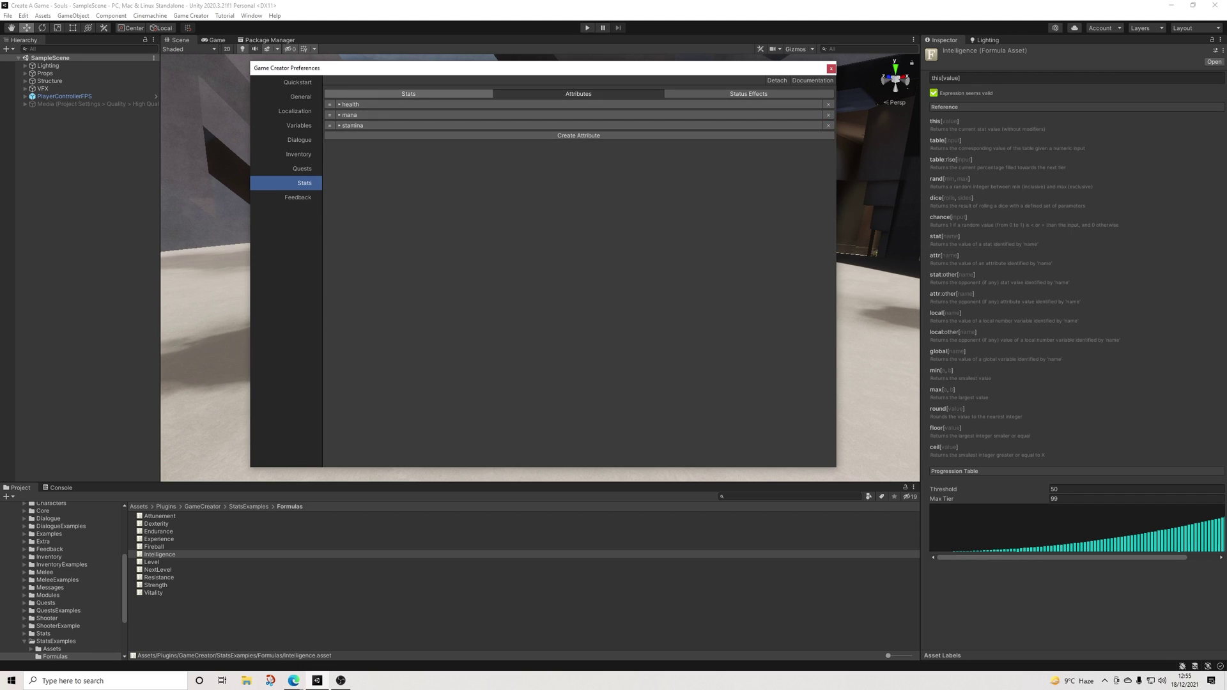
Create a global variable named NPCAttackBasic of type Number and tag it with Everything
left_click(409, 94)
left_click(299, 125)
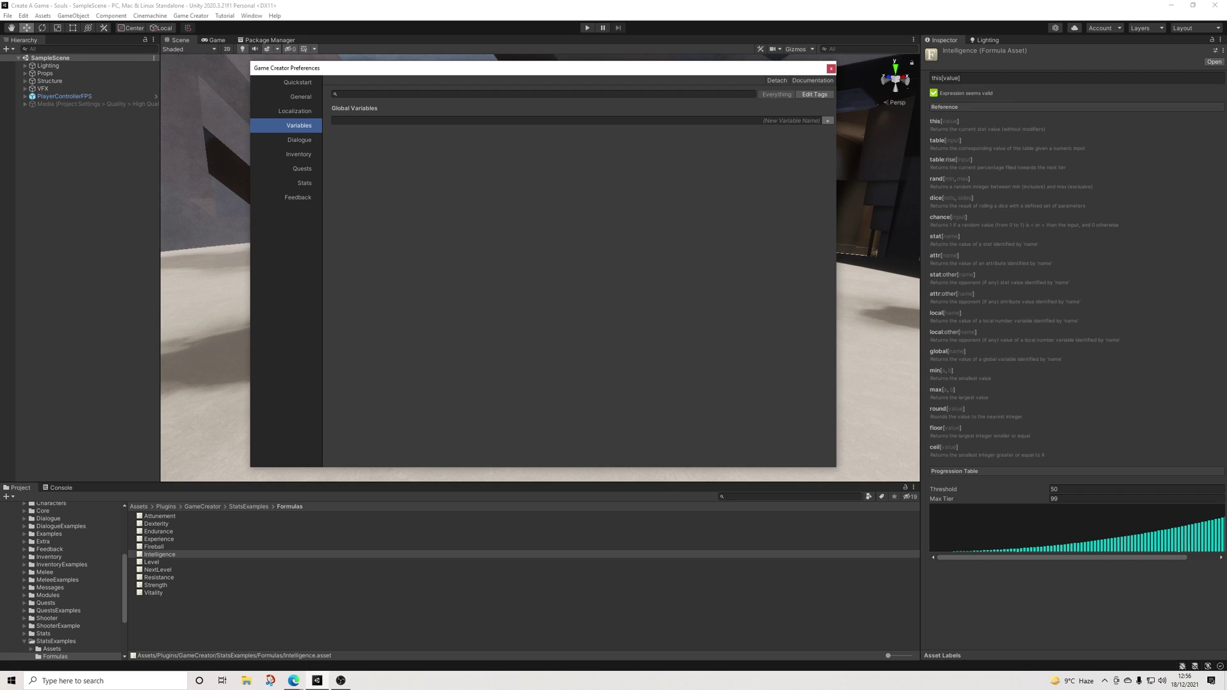
left_click(828, 120)
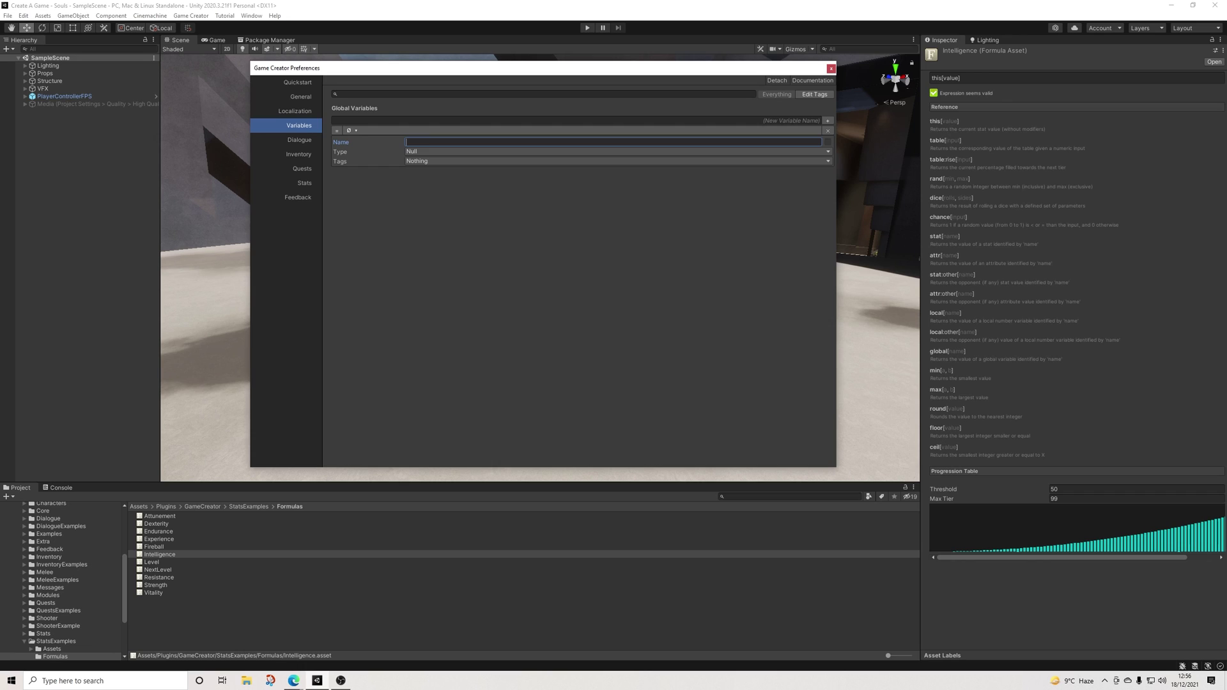
type("NPCAttackBasic")
left_click(614, 151)
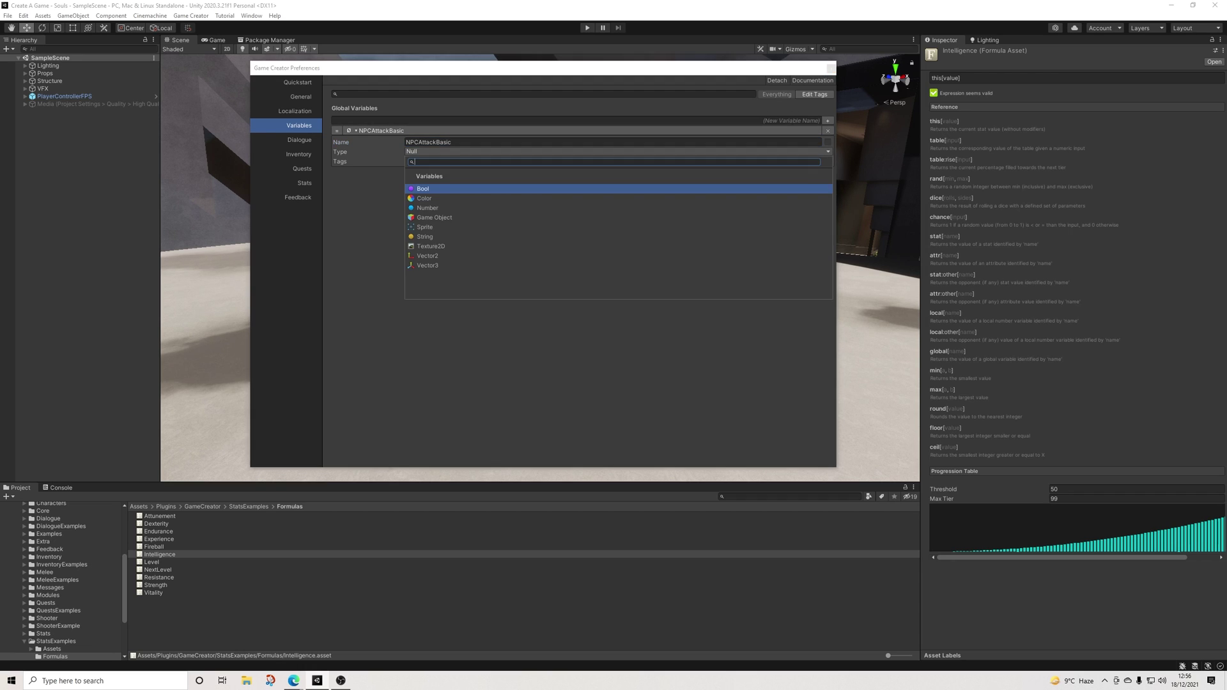
left_click(447, 205)
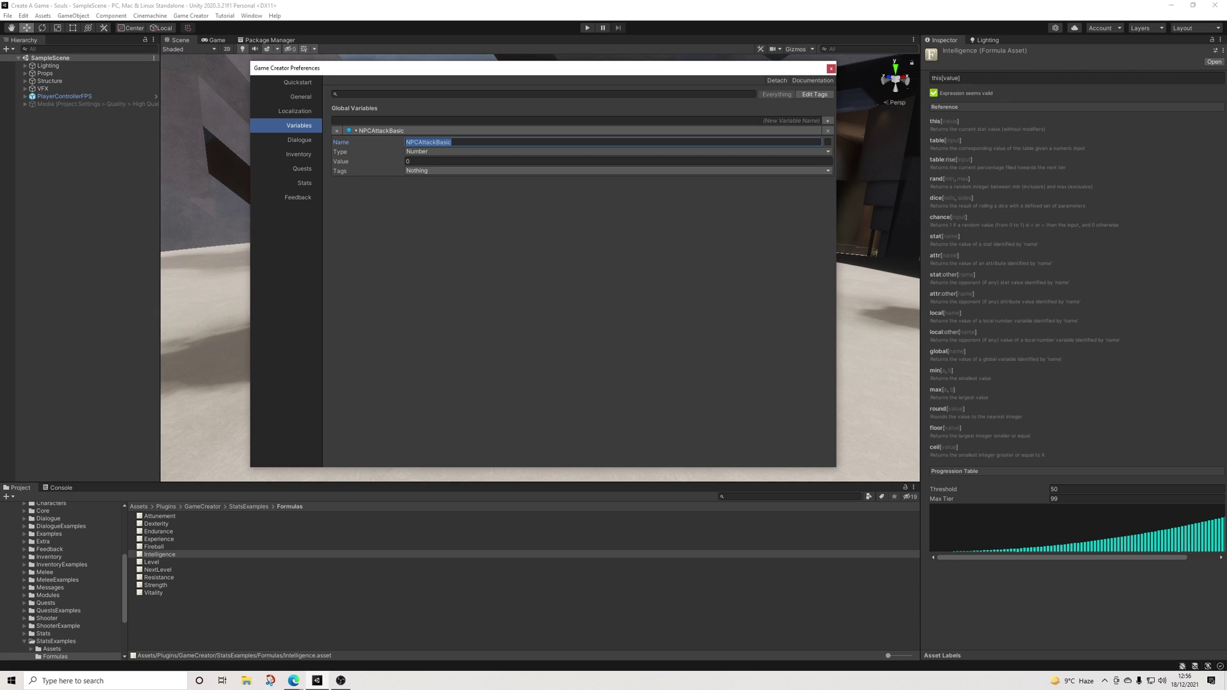
left_click(613, 170)
left_click(434, 192)
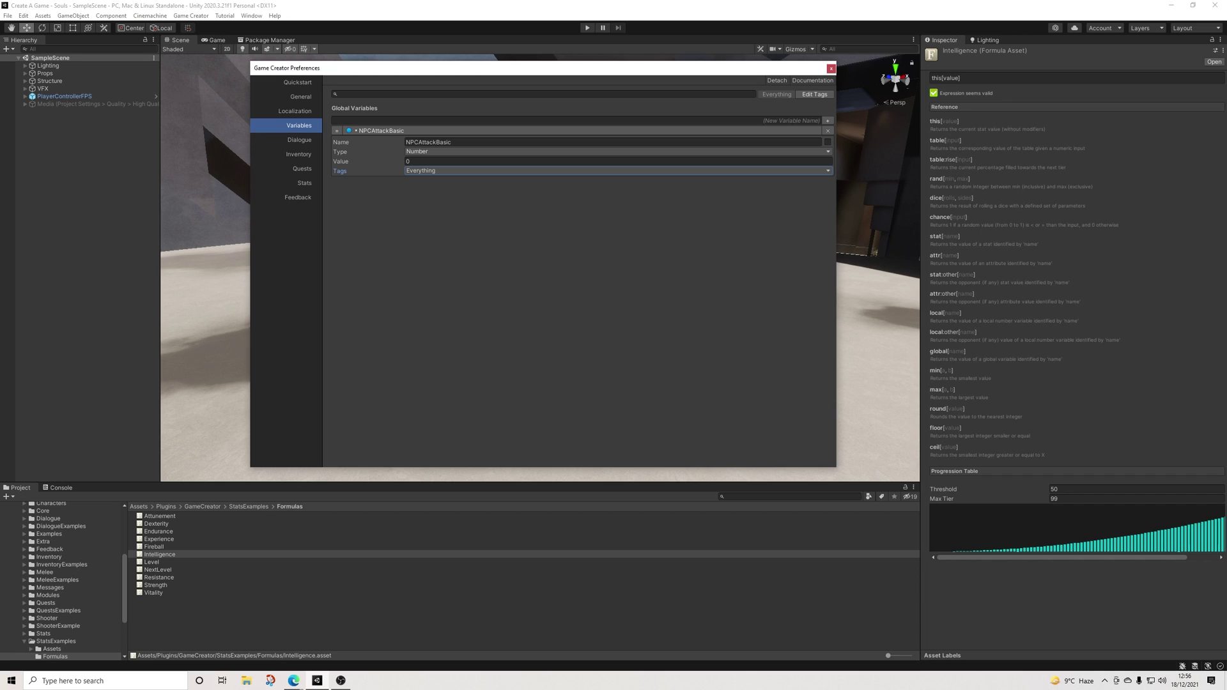
Review the resistance stat's base value and formula, leaving the entry collapsed
left_click(305, 183)
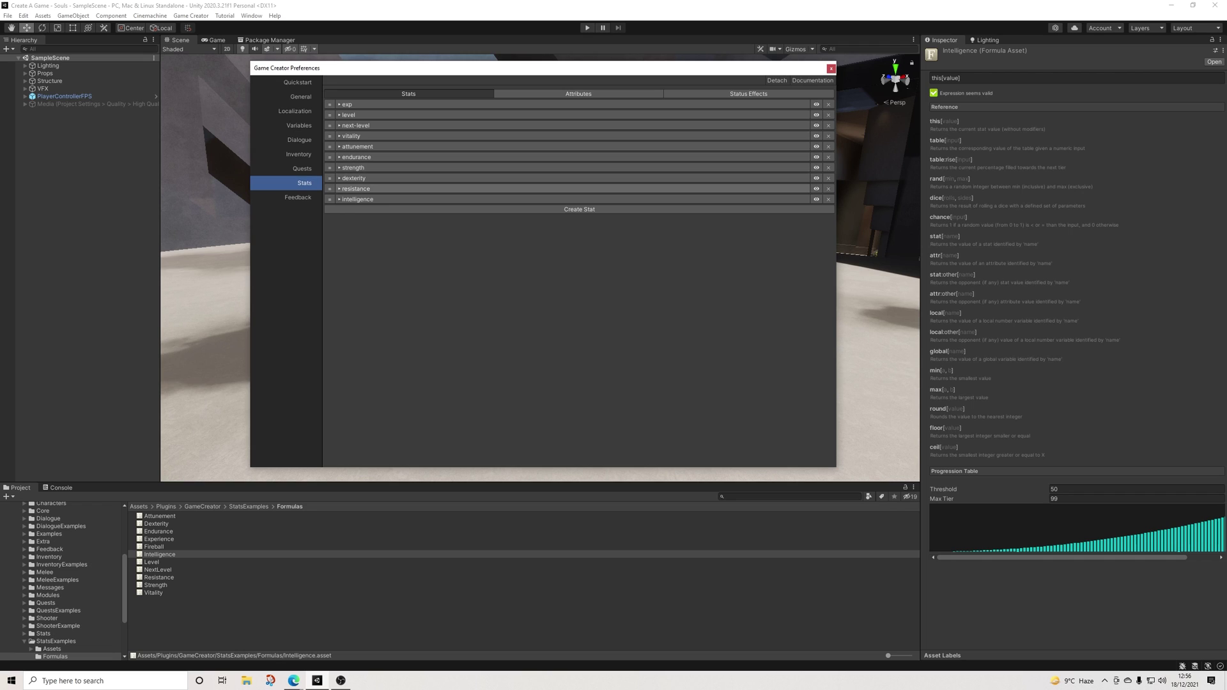
left_click(355, 188)
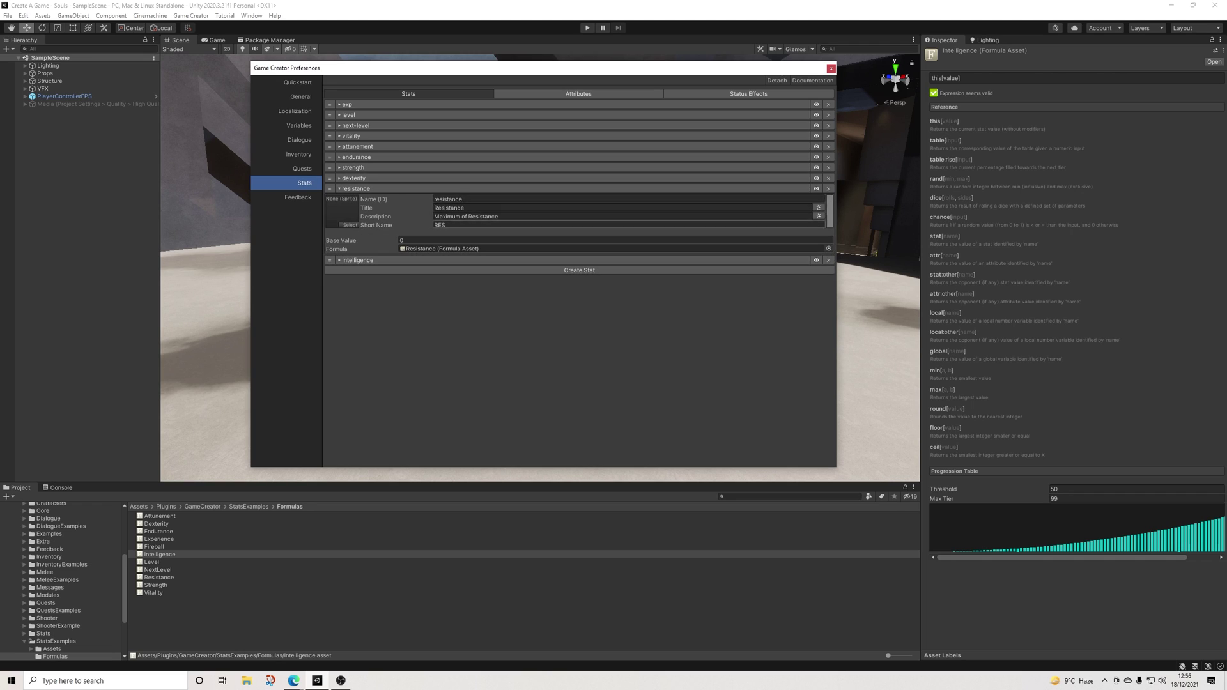
left_click(355, 188)
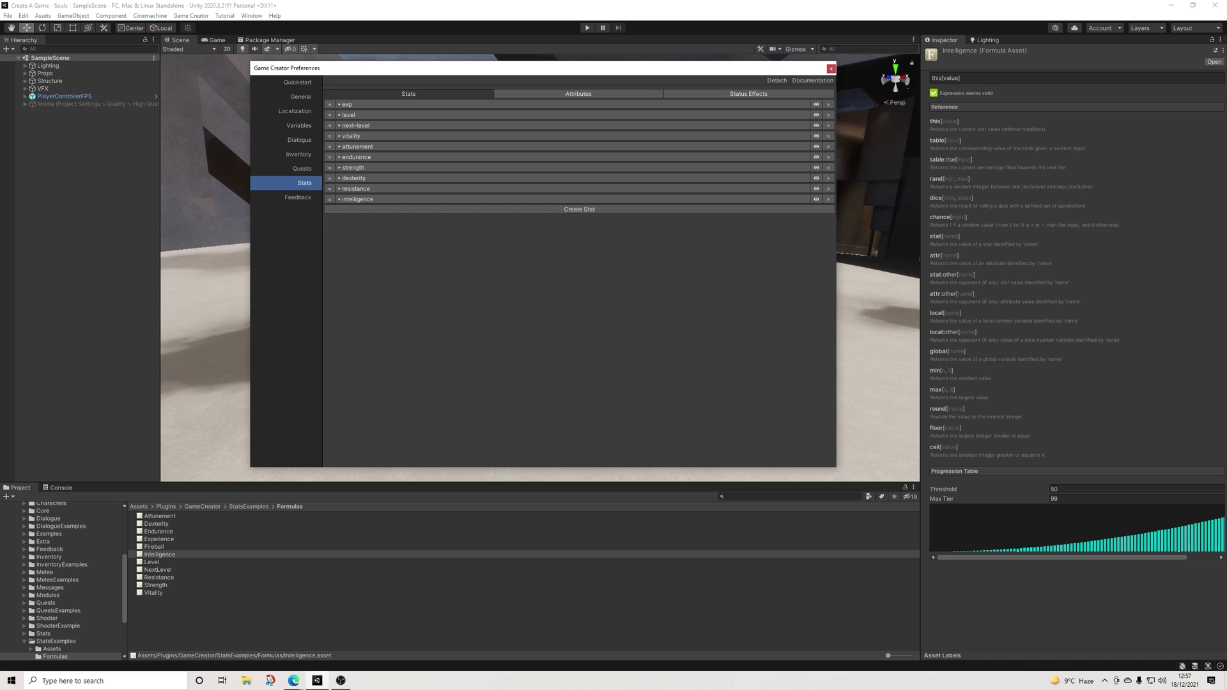
Define two global variable tags, naming Tag 0 Player in blue and Tag 1 NPC in red
left_click(298, 125)
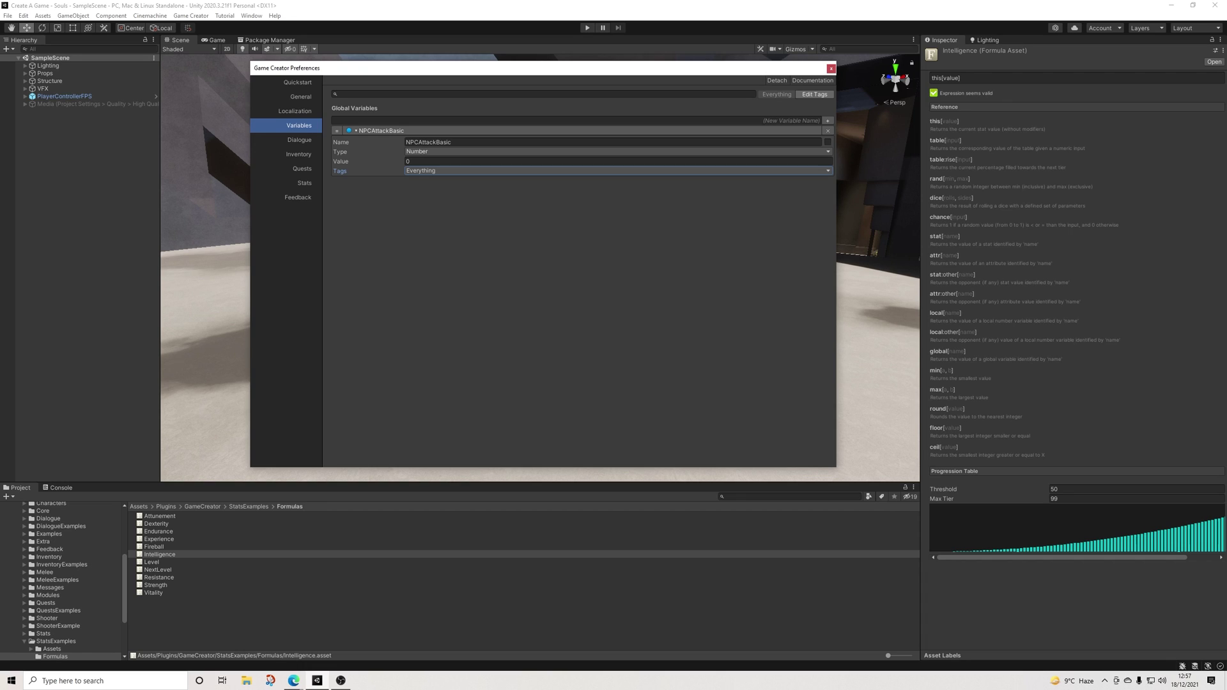
left_click(814, 94)
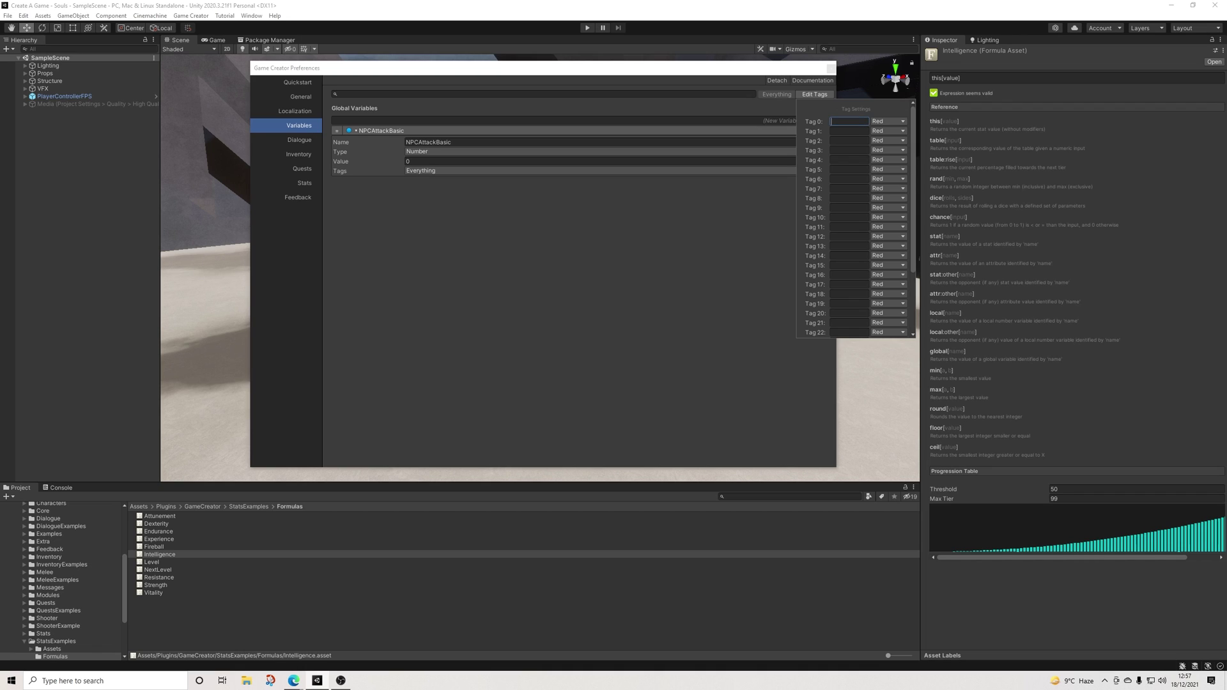
type("NPC")
key("BackSpace")
key("BackSpace")
key("BackSpace")
type("Player")
key("Tab")
key("Tab")
type("NPC")
key("Tab")
key("space")
key("Down")
key("Escape")
key("space")
key("Down")
key("Down")
key("Down")
key("Down")
key("Down")
key("Return")
key("Escape")
Replace the NPCAttackBasic variable's tags with NPC only
key("space")
key("Up")
key("Return")
key("space")
key("Down")
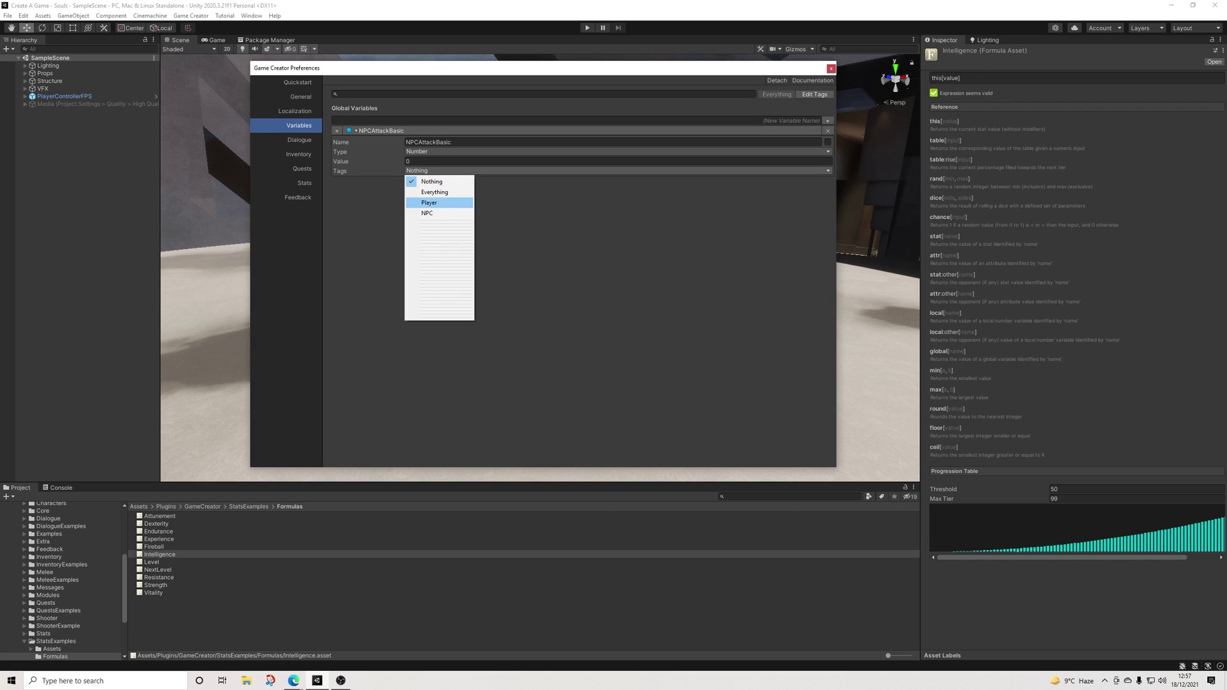
key("Down")
key("Return")
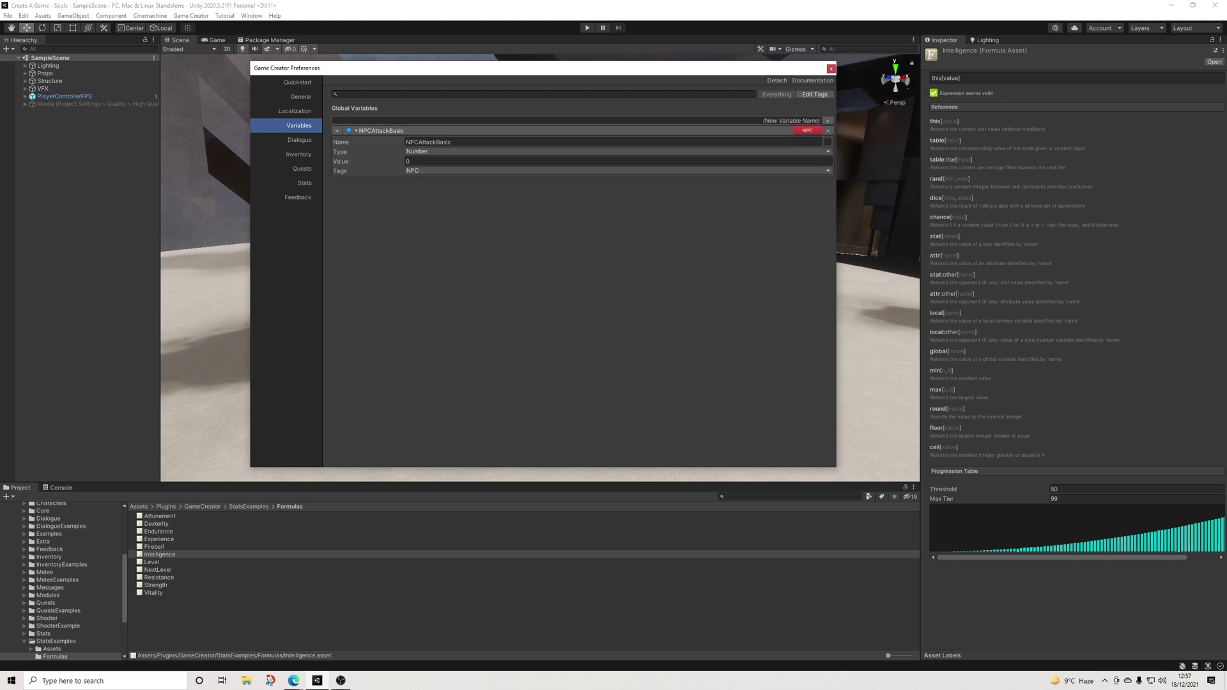
Add a global variable named PlayerDefenseBasic of type Number with the Player tag
left_click(827, 120)
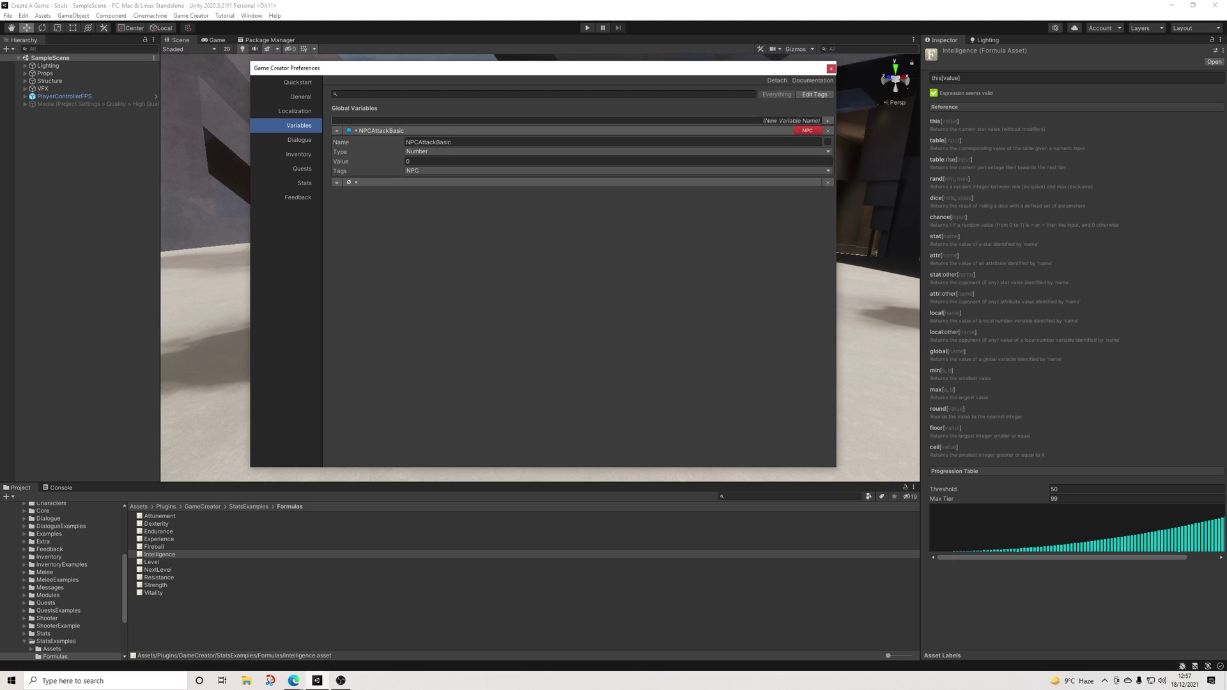
left_click(616, 203)
key("Down")
key("Return")
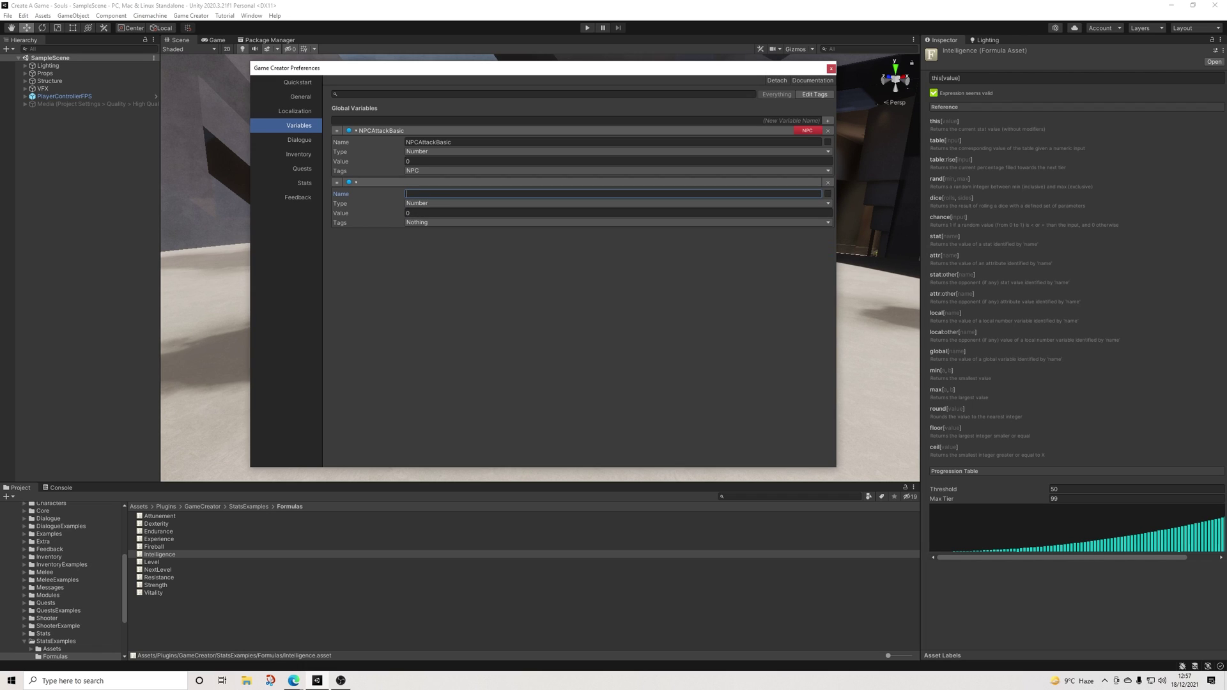
type("PlayerDefense")
type("Mag")
type("Basic")
left_click(425, 222)
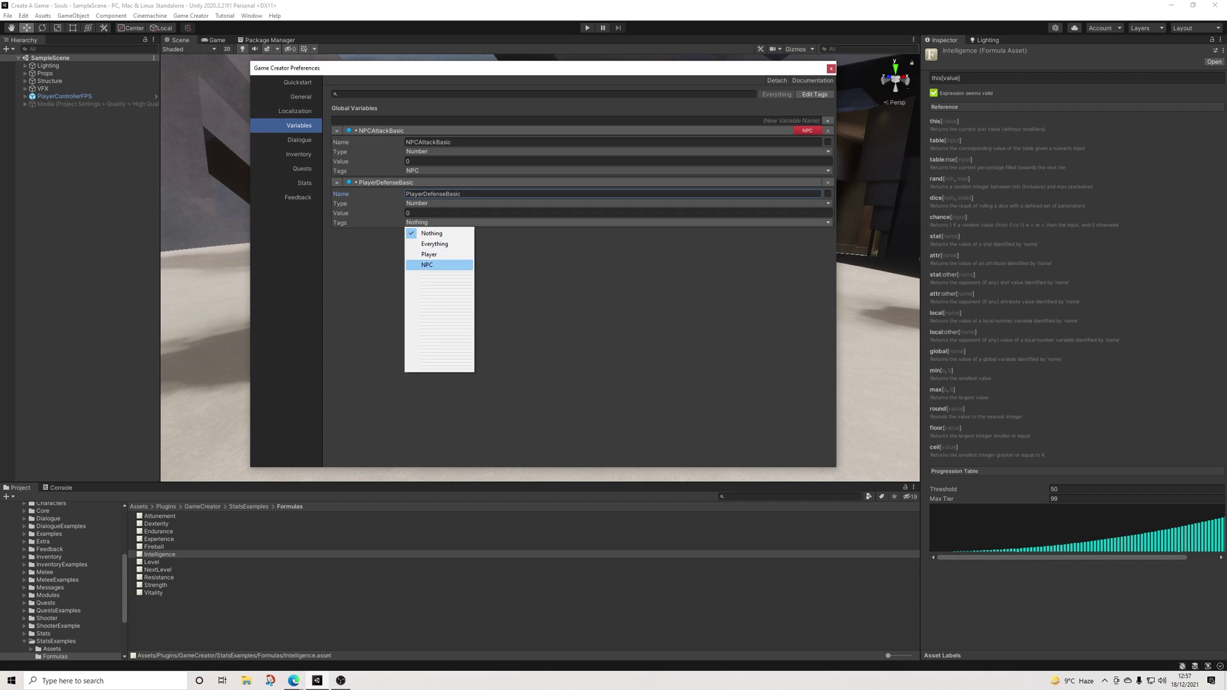
left_click(429, 254)
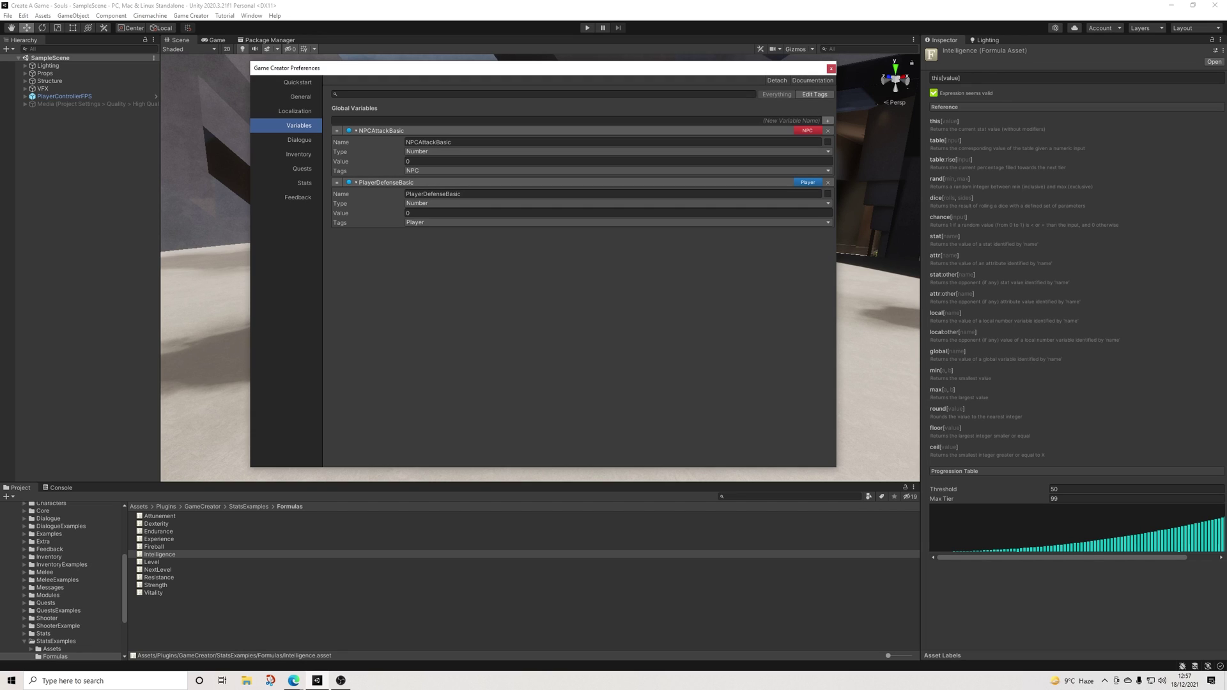
Add a third global variable named NPCDamageBasic of type Number
left_click(828, 120)
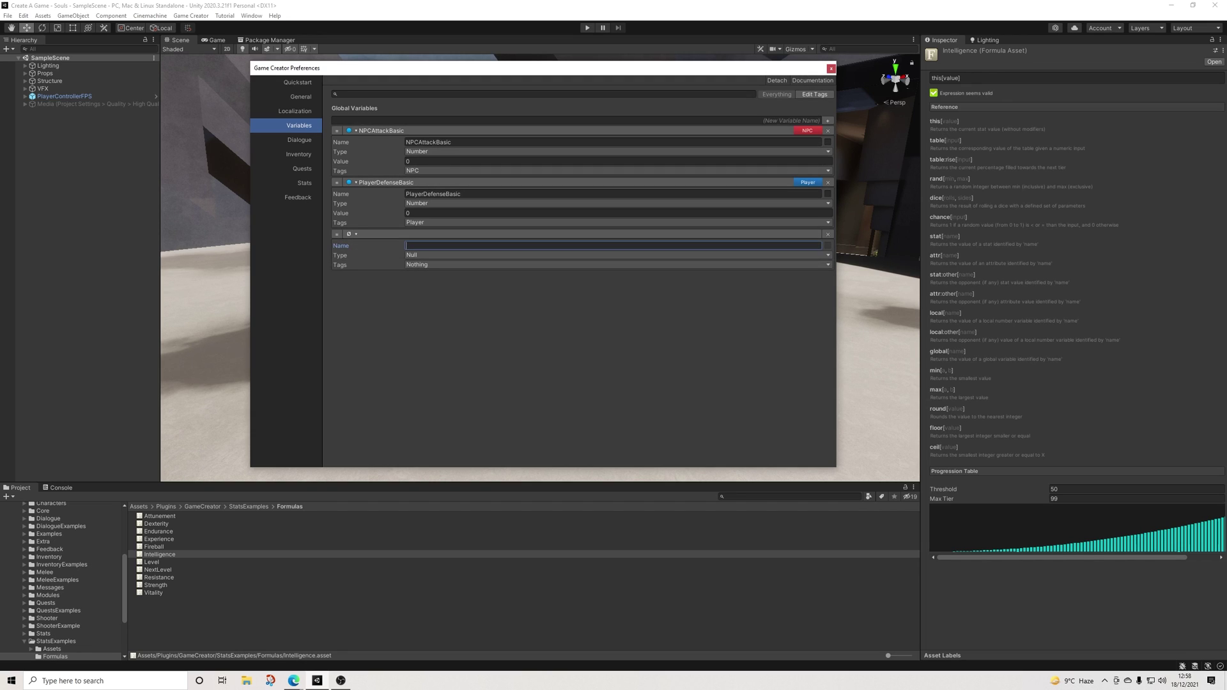
type("Play")
key("BackSpace")
key("BackSpace")
key("BackSpace")
key("BackSpace")
key("BackSpace")
type("NPCDamageBasic")
key("Tab")
key("space")
key("Down")
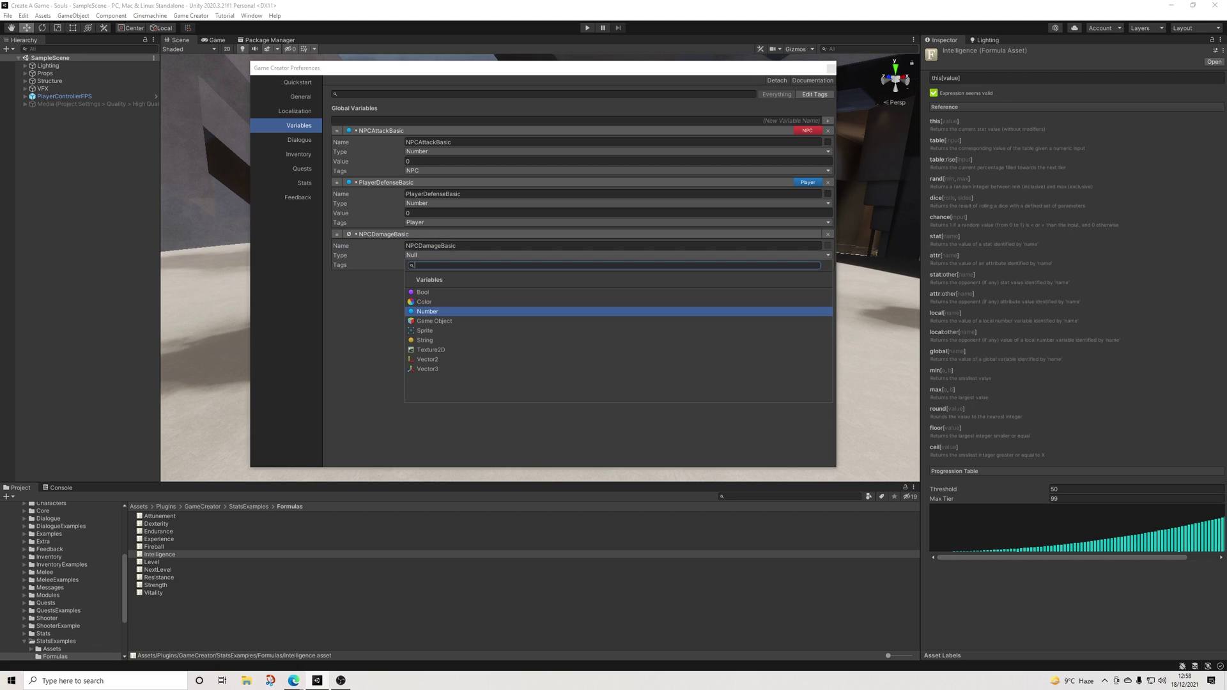
key("Return")
Assign the NPC tag to the NPCDamageBasic variable
key("Tab")
key("Tab")
key("Tab")
key("space")
key("Down")
key("Down")
key("Down")
key("Return")
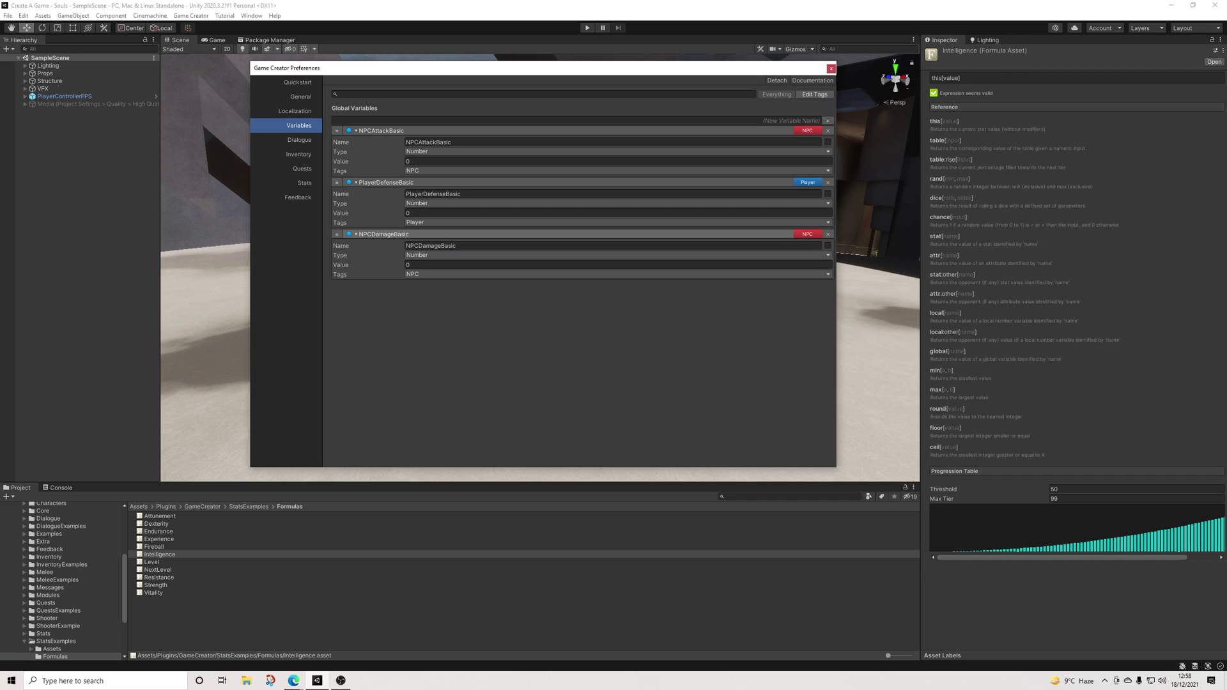
Try NPCDamageBasic above PlayerDefenseBasic in the variable list and restore the original order
left_click_drag(337, 234, 337, 182)
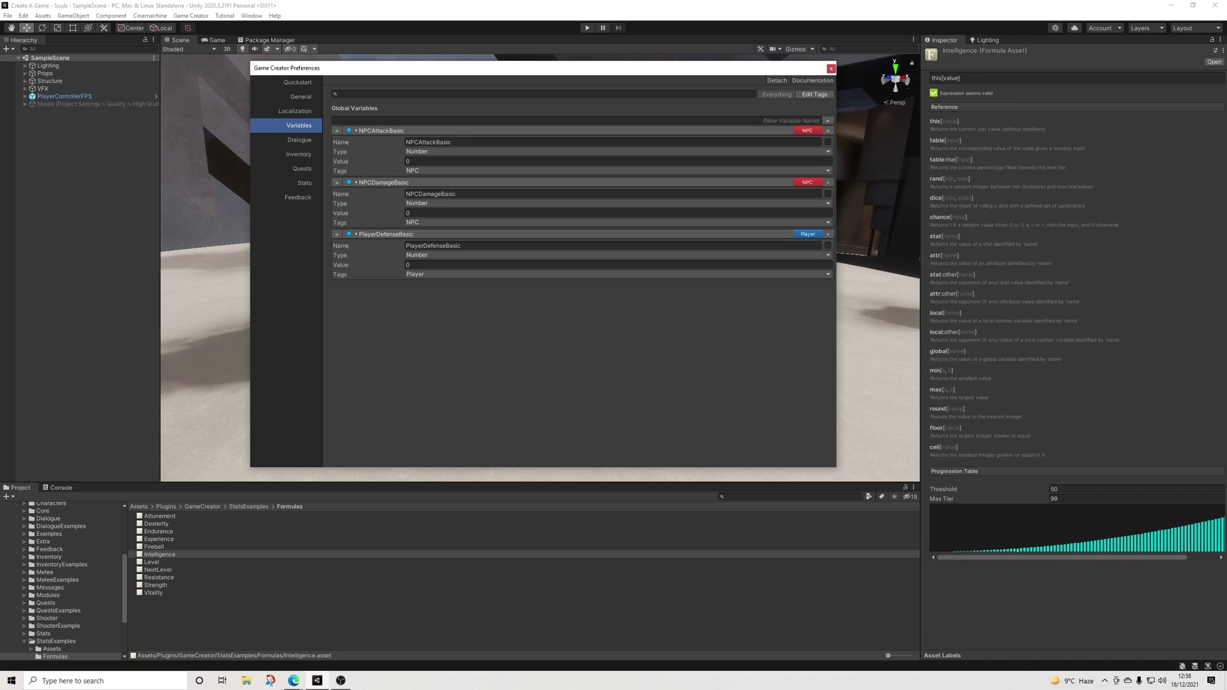
left_click_drag(336, 234, 337, 182)
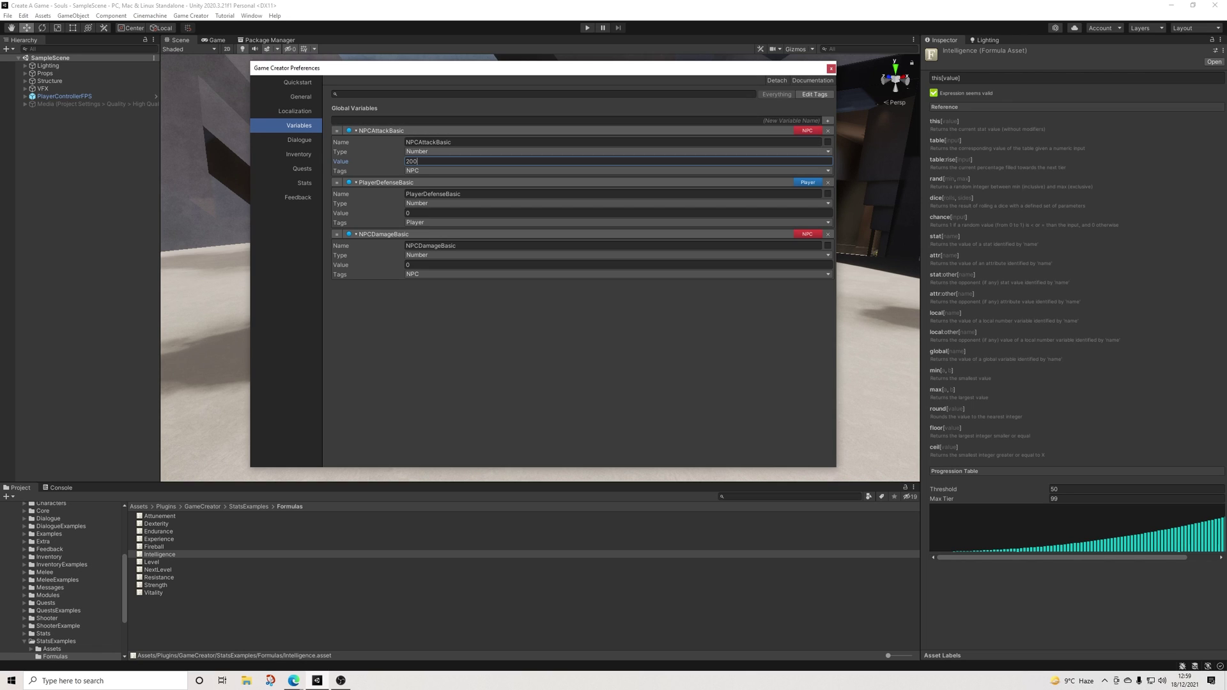
Set NPCAttackBasic's value to 200 and PlayerDefenseBasic's value to 0
key("Tab")
key("Tab")
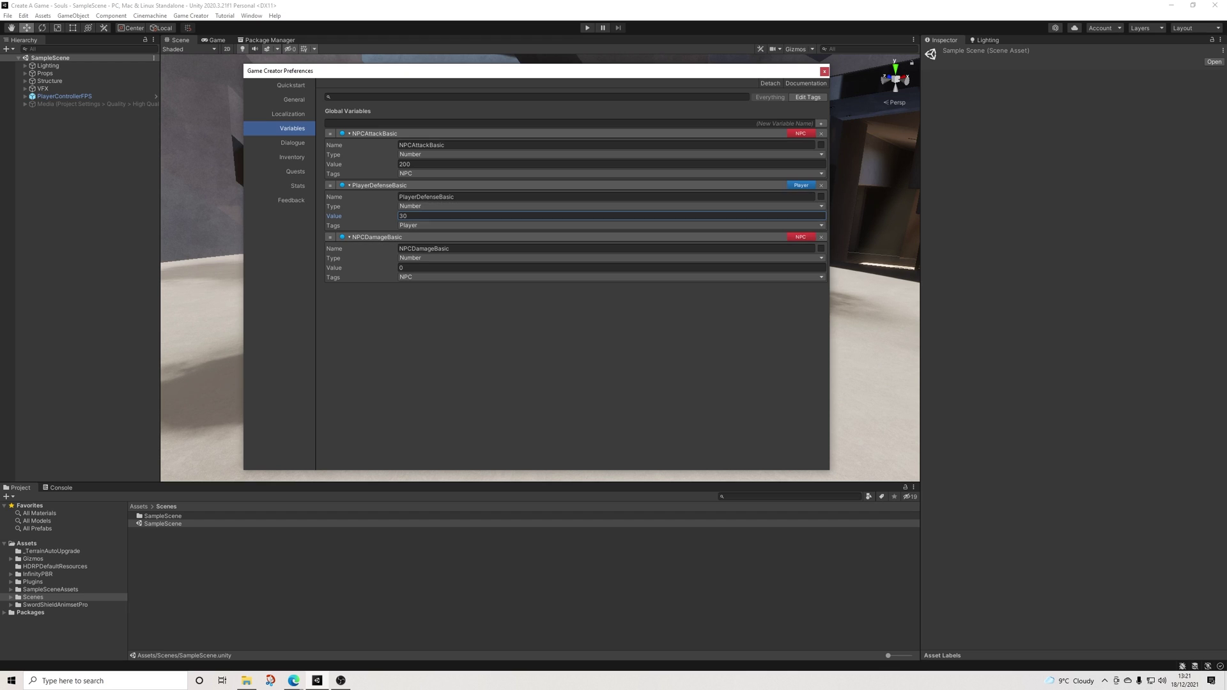
key("ctrl+a")
type("0")
Set the resistance stat's base value to 30 and collapse the stat
left_click(297, 186)
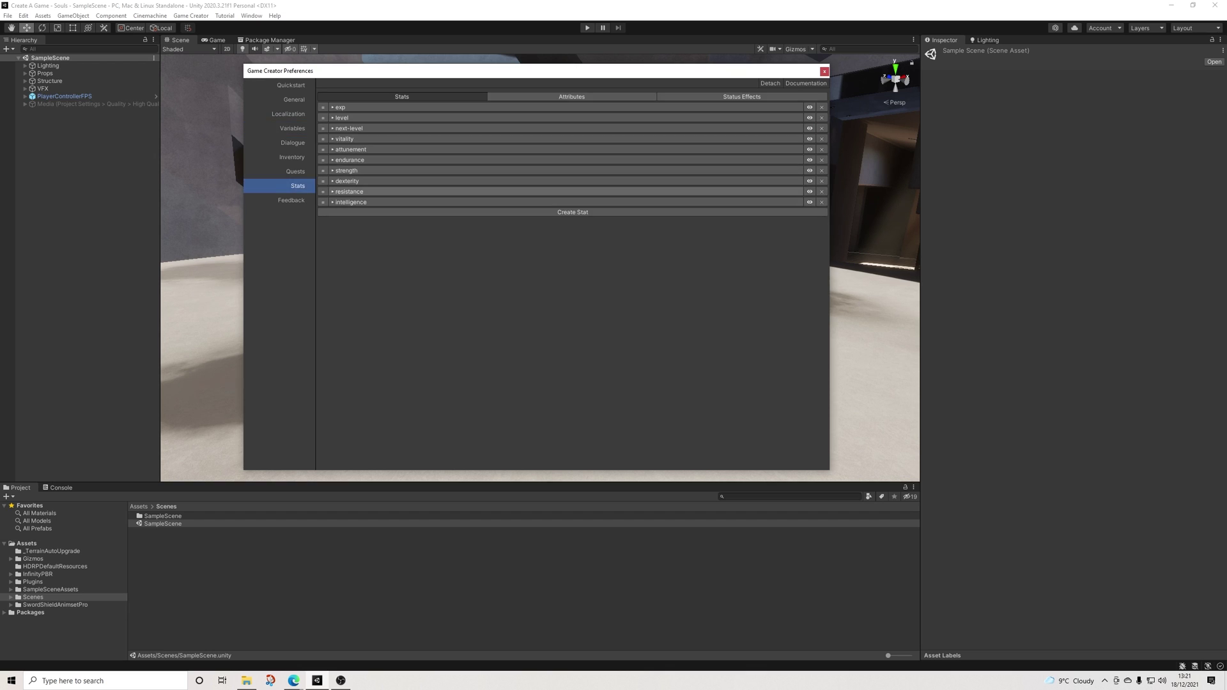
left_click(348, 191)
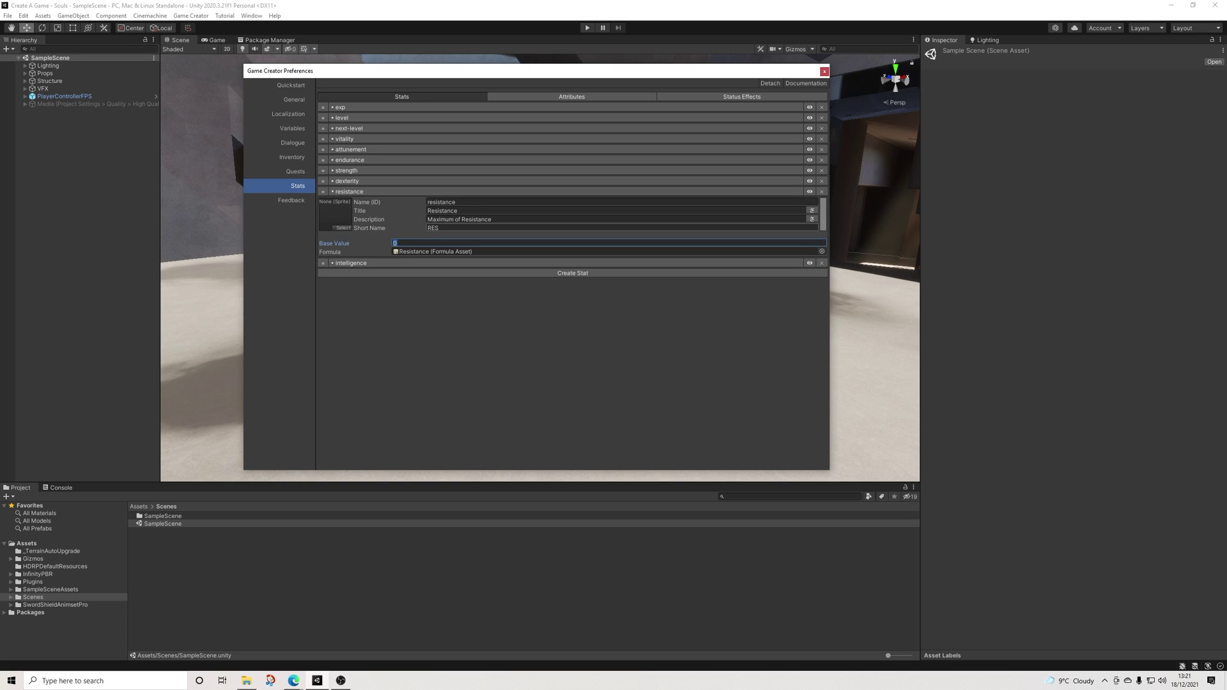
type("0")
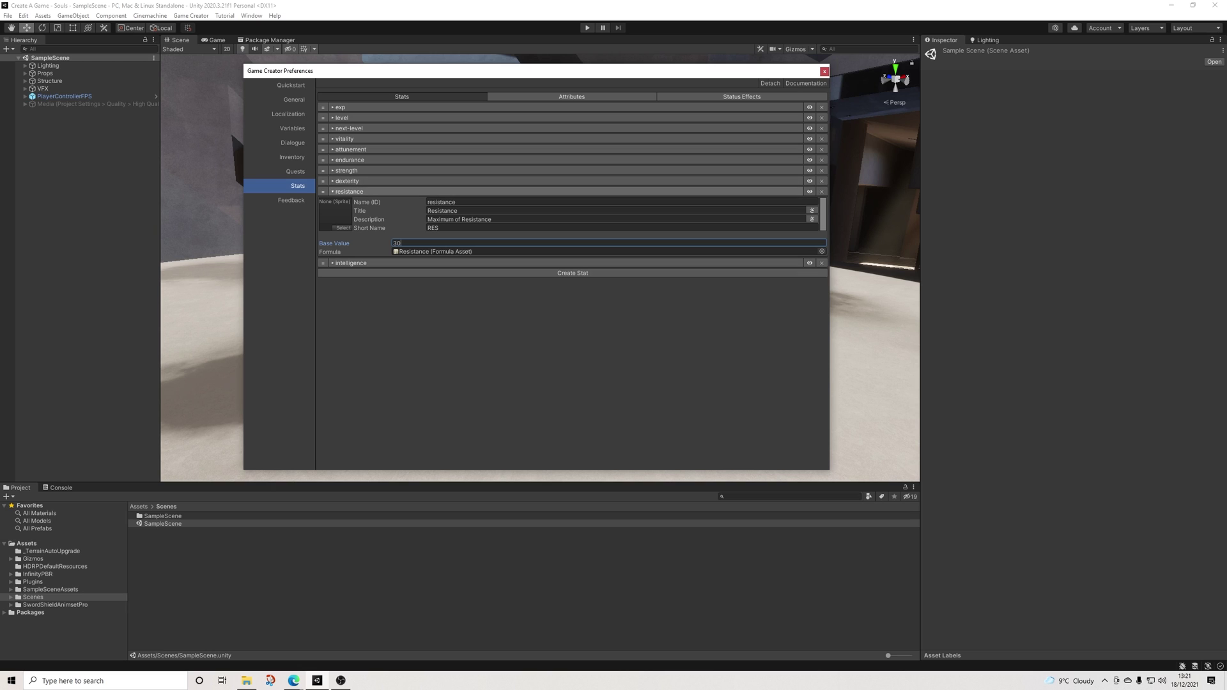
left_click(349, 191)
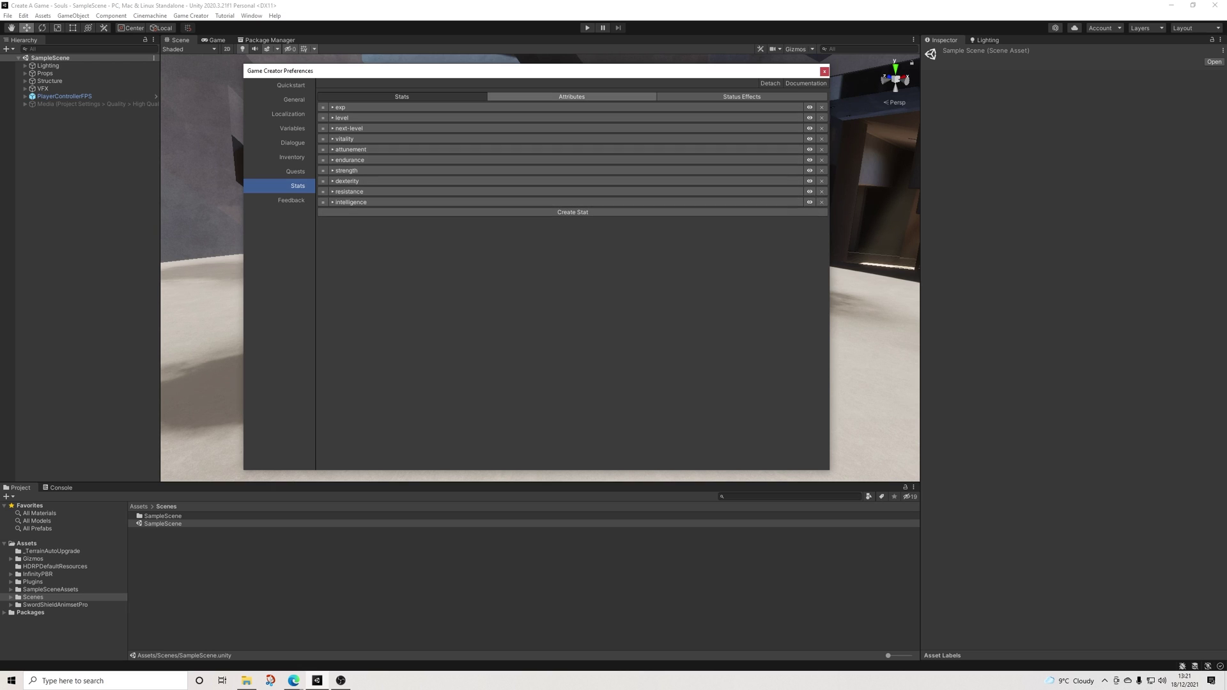
left_click(572, 96)
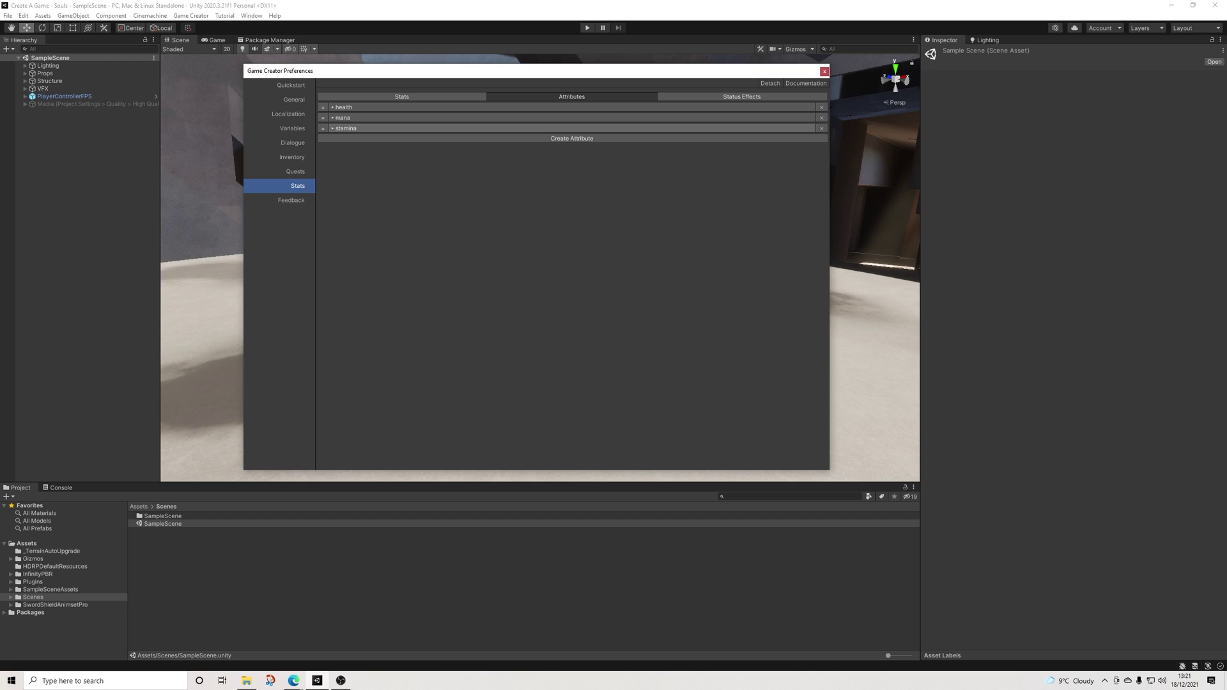
left_click(402, 97)
left_click(292, 128)
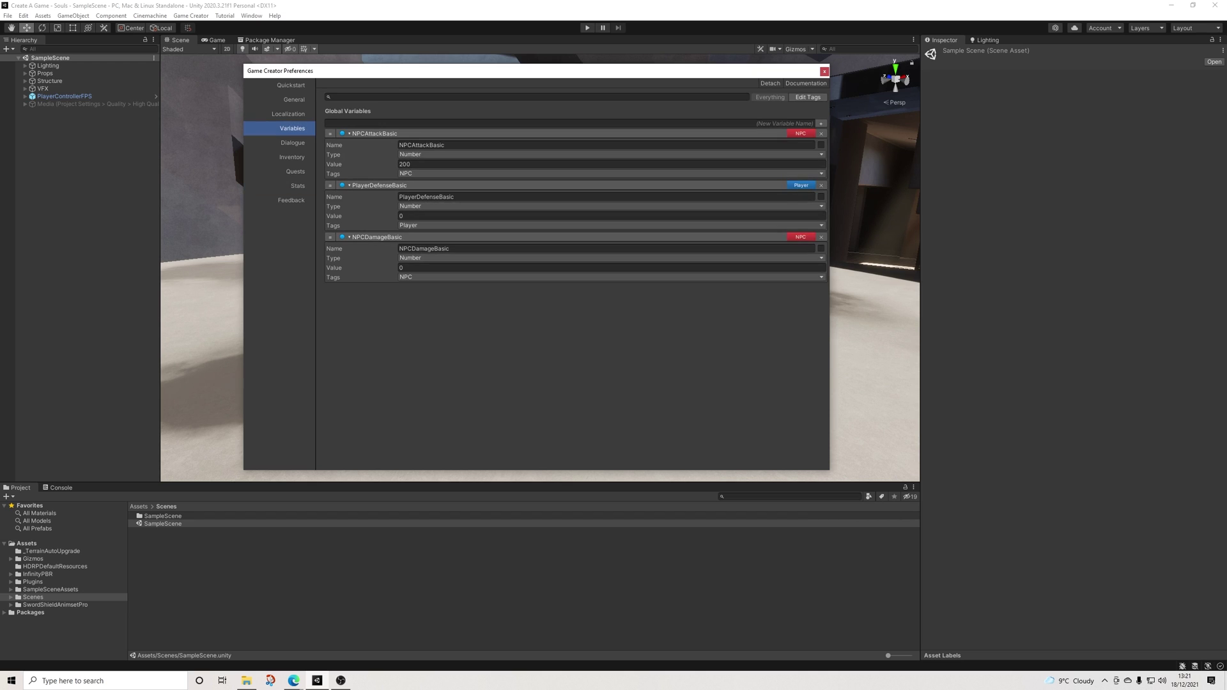
Rename the Scenes folder in Assets as 00Scenes
right_click(26, 596)
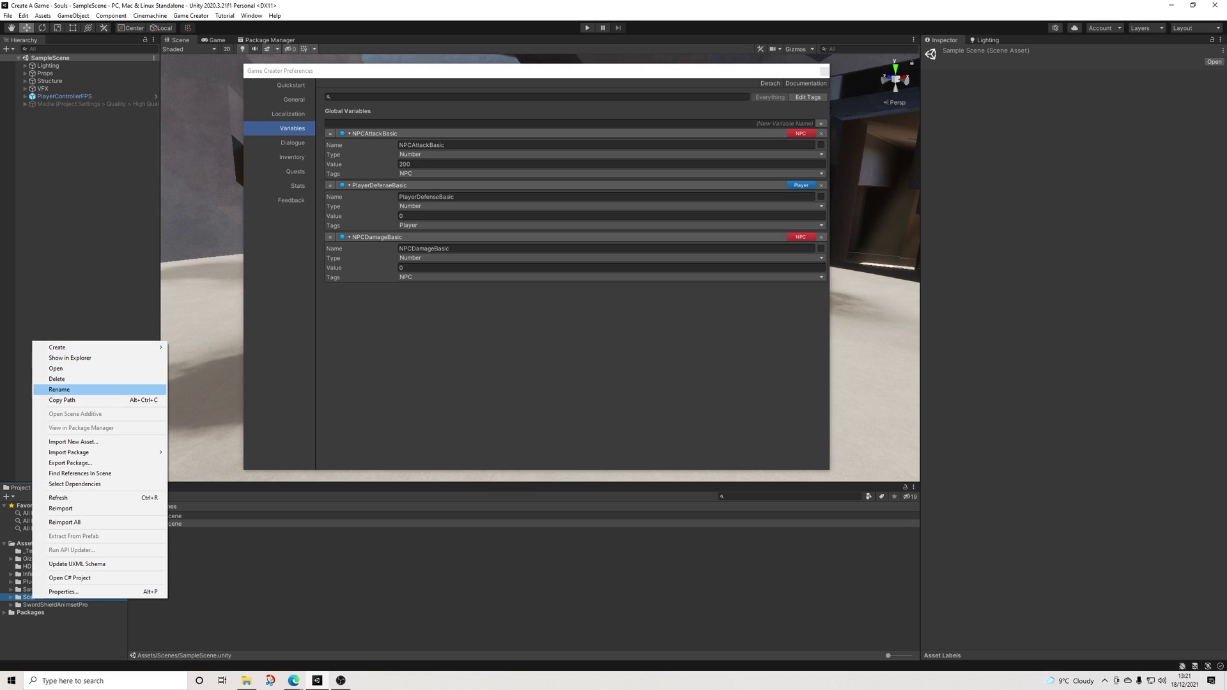
left_click(63, 389)
left_click(23, 596)
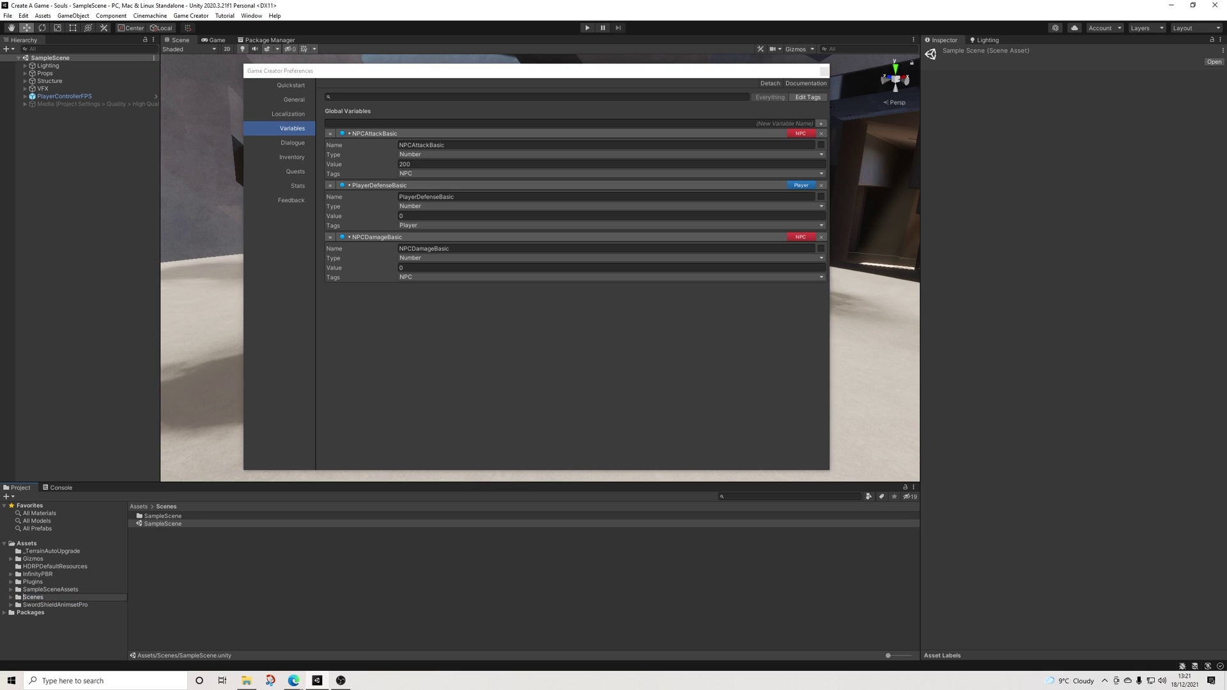
key("Return")
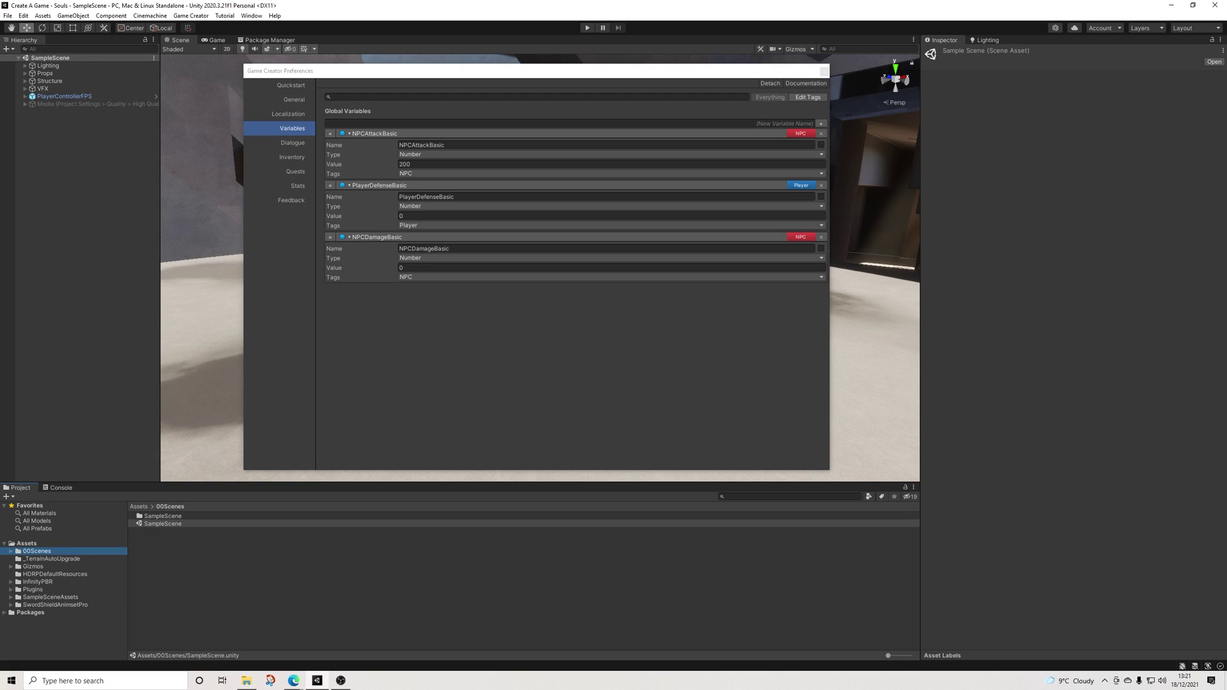
Create a scene named TestScene in the 00Scenes folder and open it
right_click(157, 538)
mouse_move(191, 286)
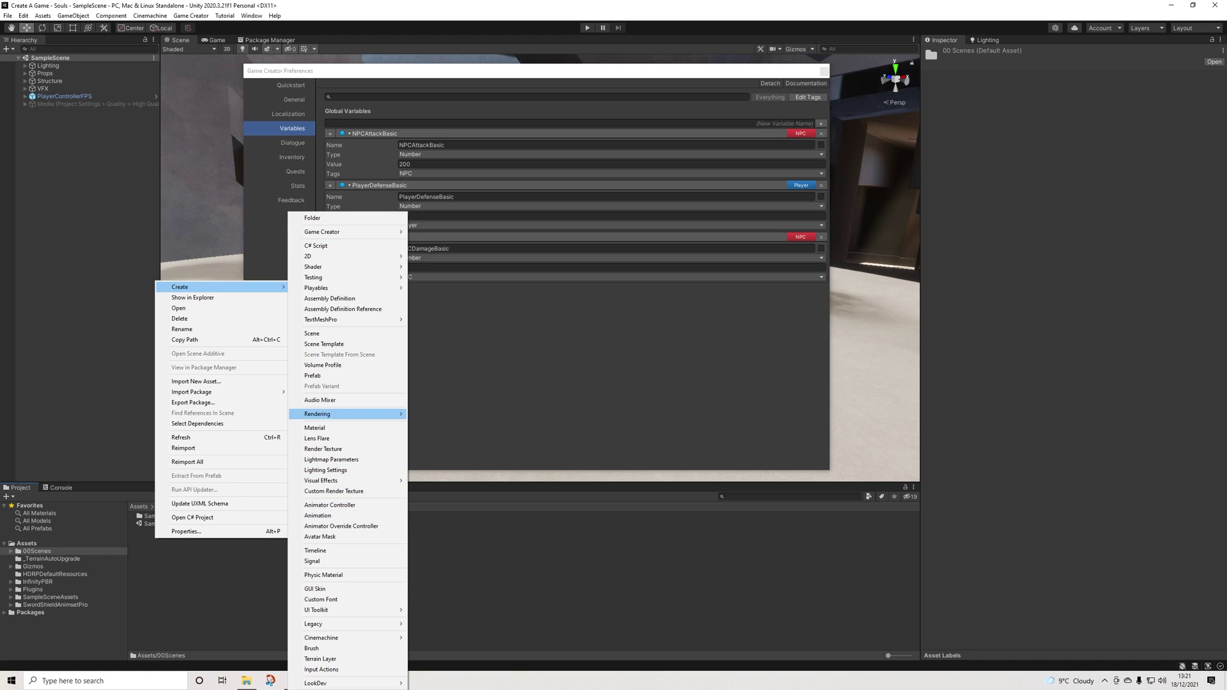
left_click(320, 333)
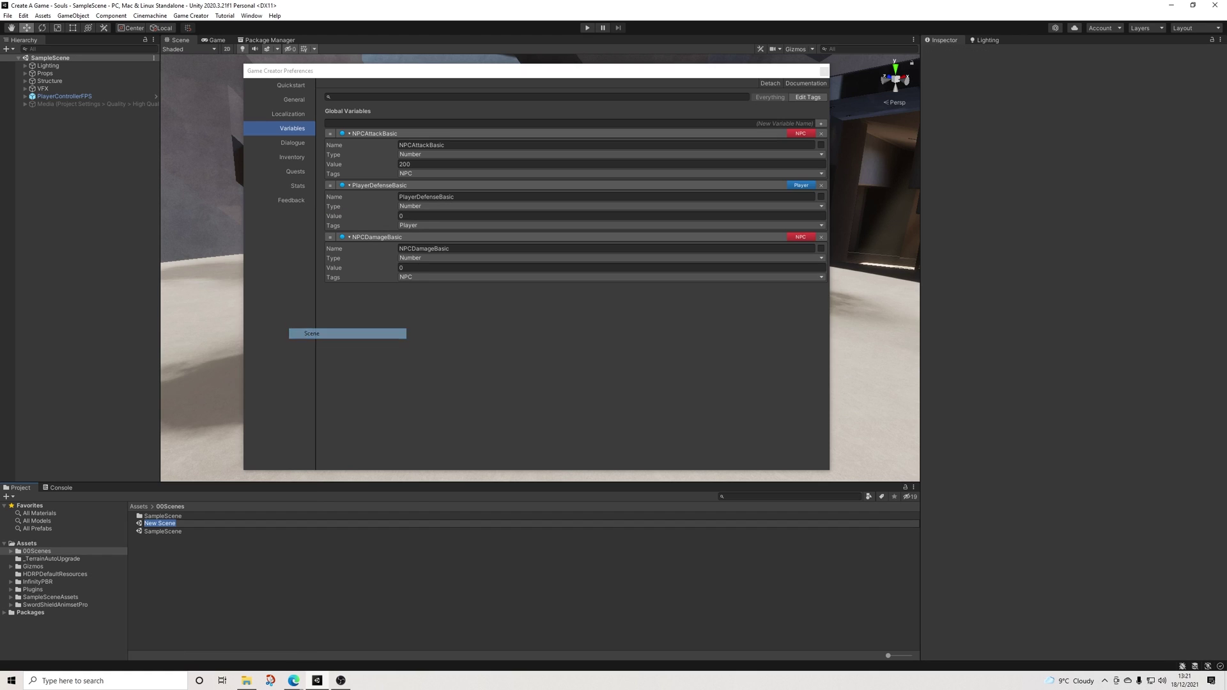
type("TestScene")
key("Return")
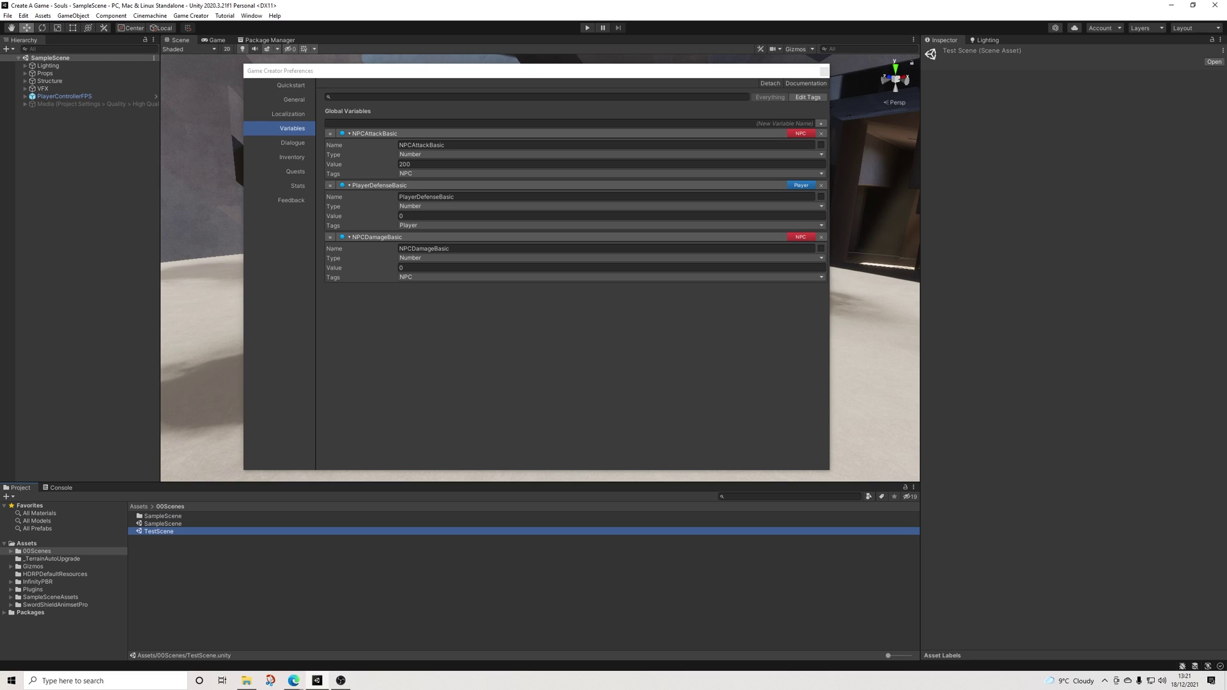
key("Return")
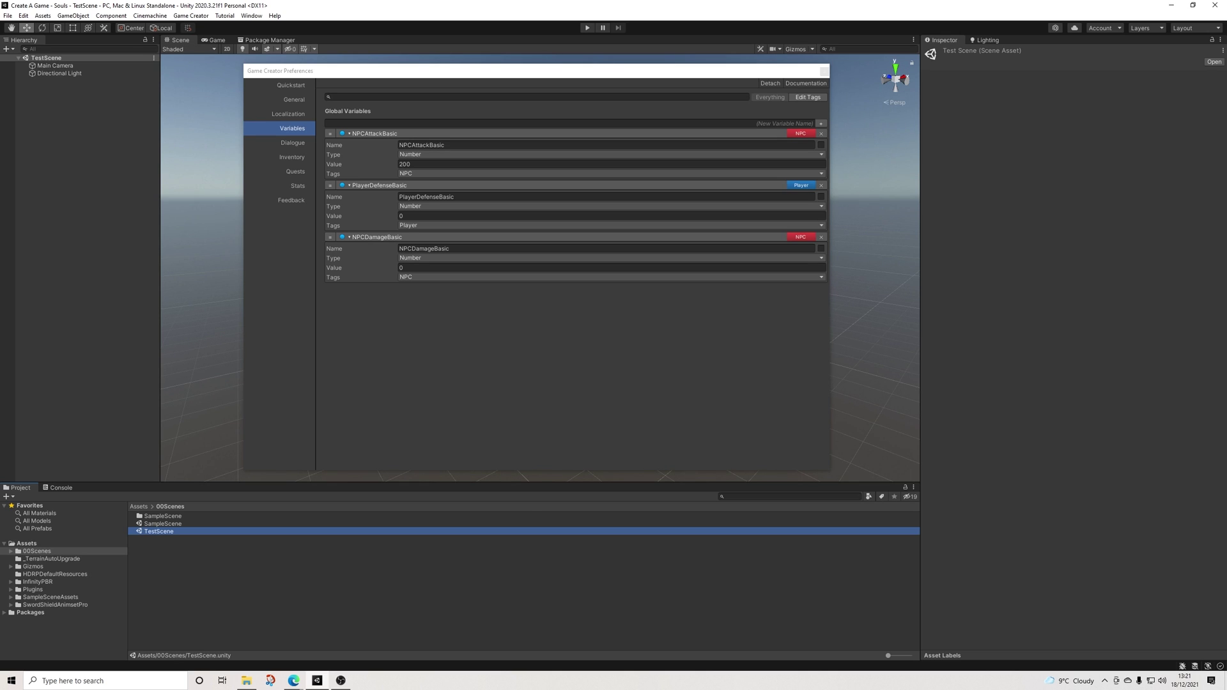
Close the Game Creator Preferences and add a 3D plane to TestScene
left_click(824, 71)
right_click_drag(540, 268, 559, 268)
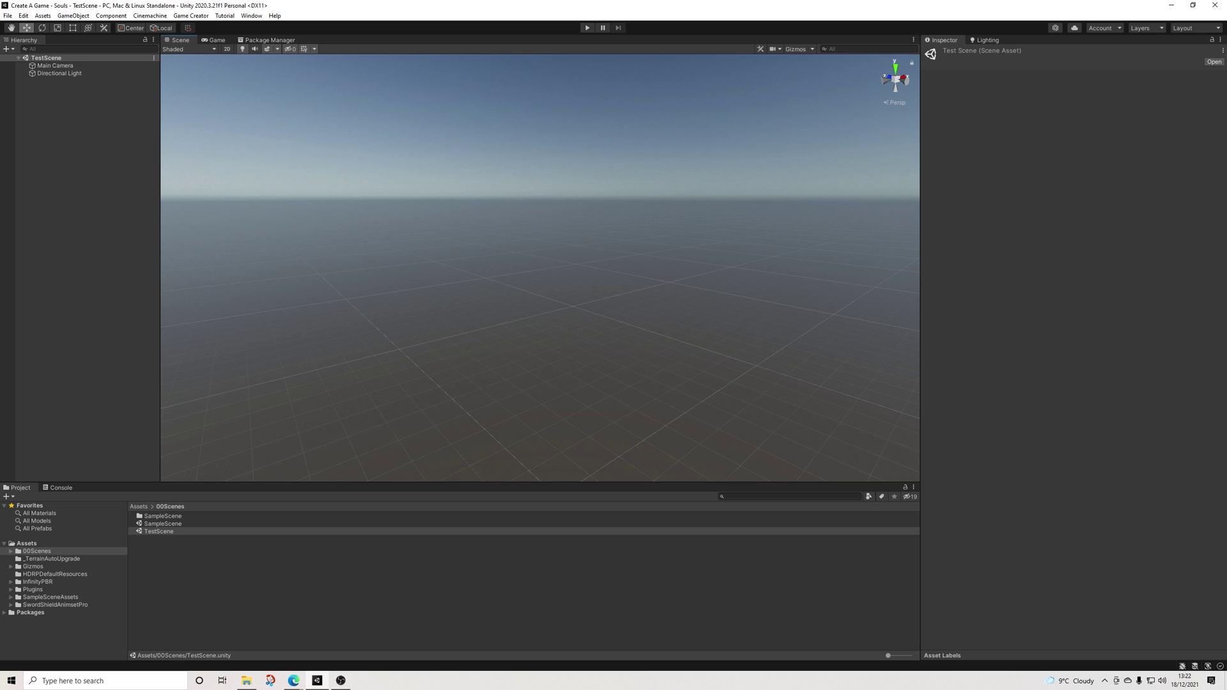
right_click(67, 110)
mouse_move(109, 245)
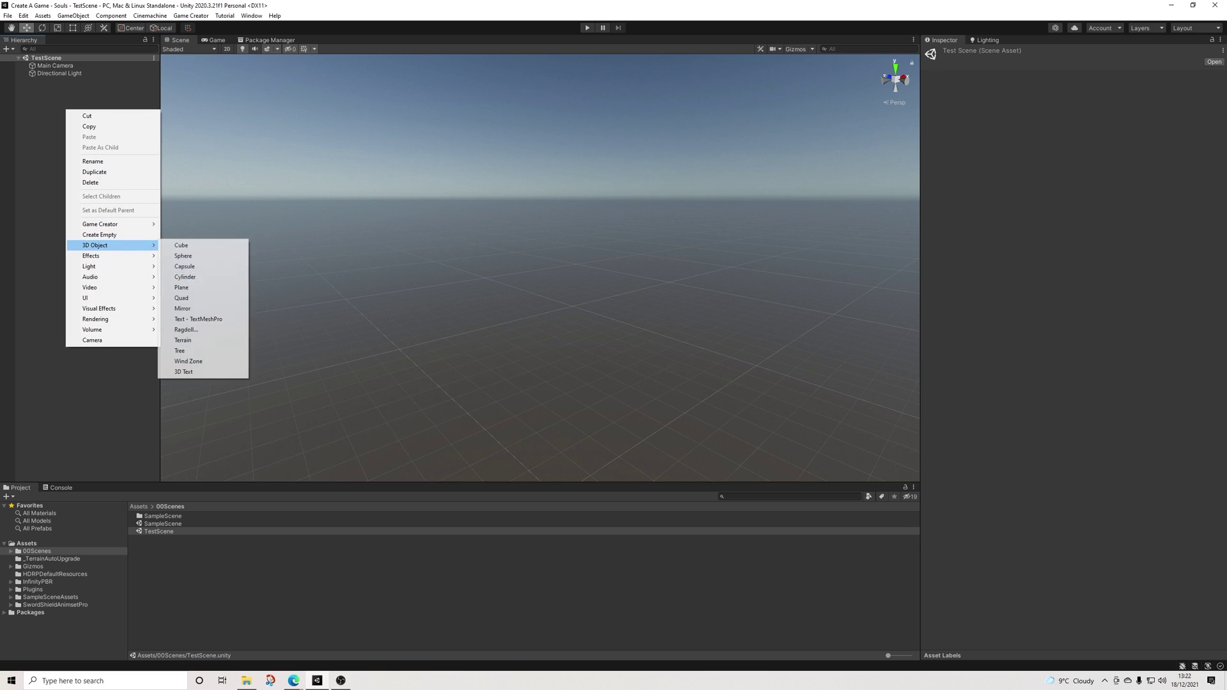
left_click(182, 288)
Set the plane's scale to 100 on both the X and Z axes
left_click(1079, 108)
type("0")
key("Tab")
key("Tab")
type("10")
key("Return")
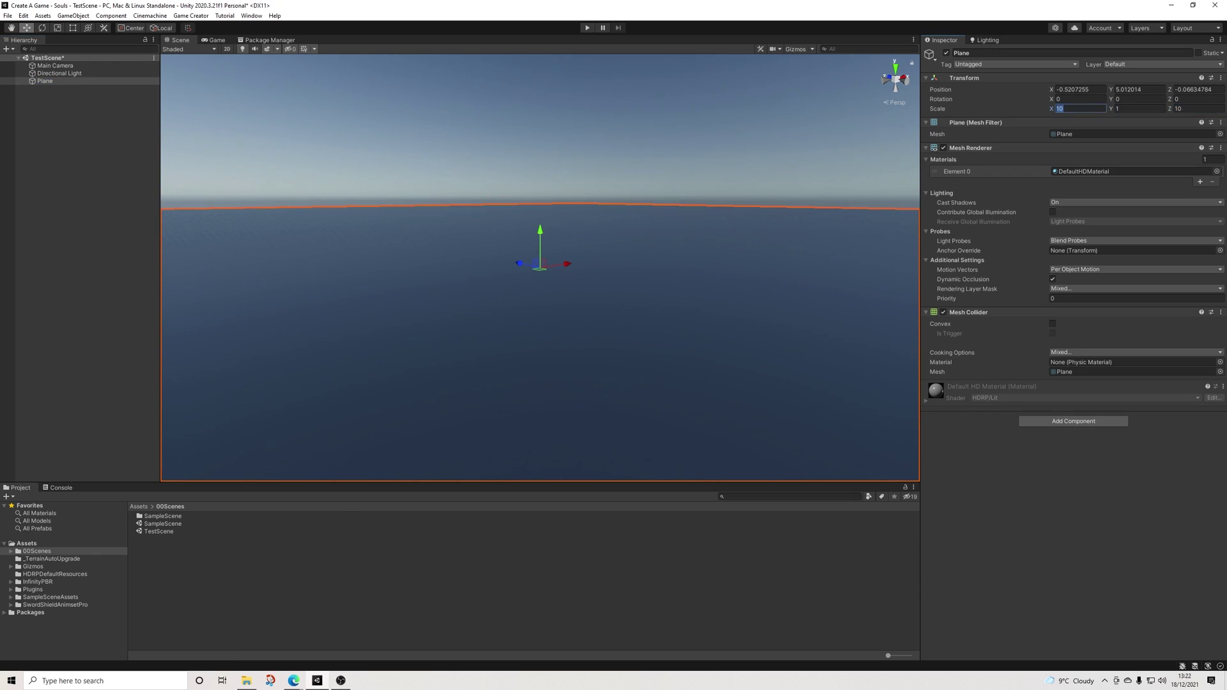
type("0")
key("Tab")
key("Tab")
key("Tab")
key("Tab")
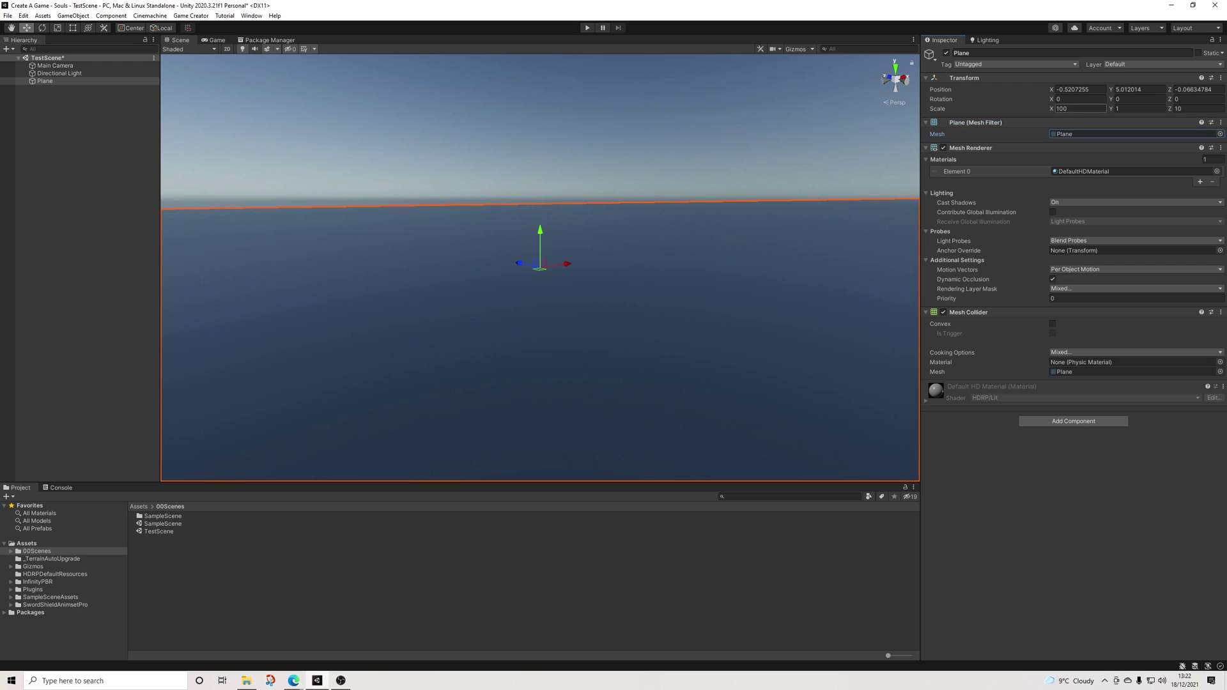
key("shift+Tab")
key("shift+Tab")
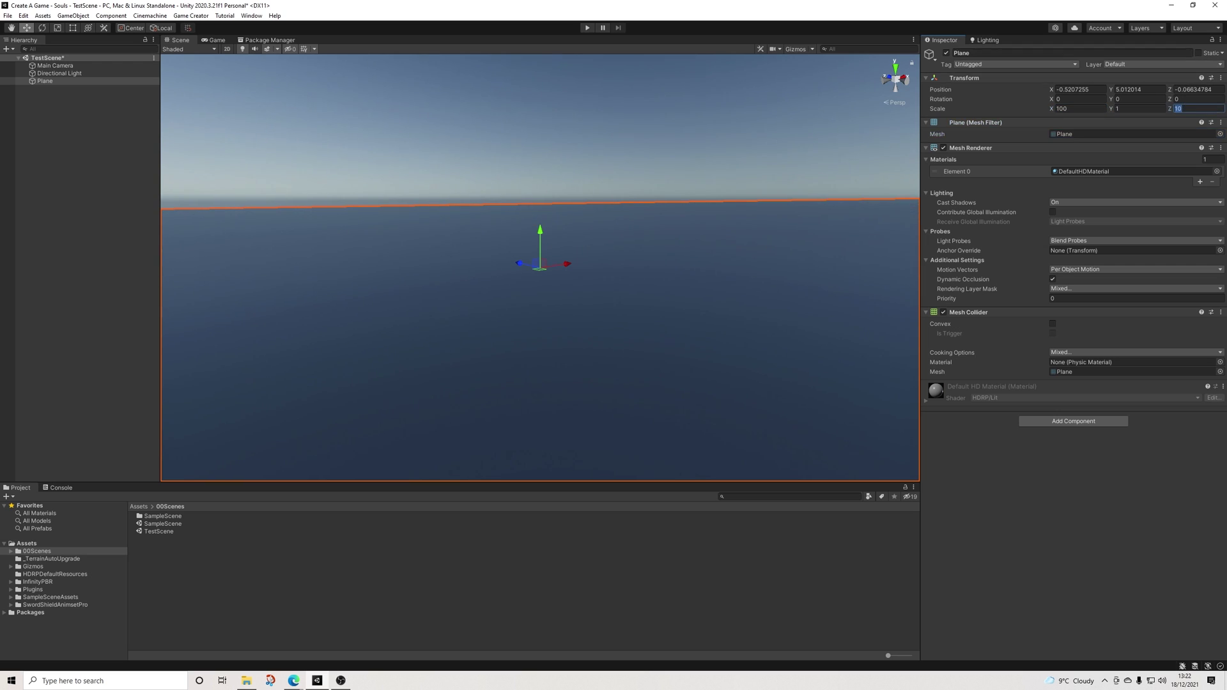
type("100")
Set the plane's position to 0 on the X, Y and Z axes
left_click(1079, 89)
type("0")
key("Tab")
type("0")
key("Tab")
type("0")
key("Return")
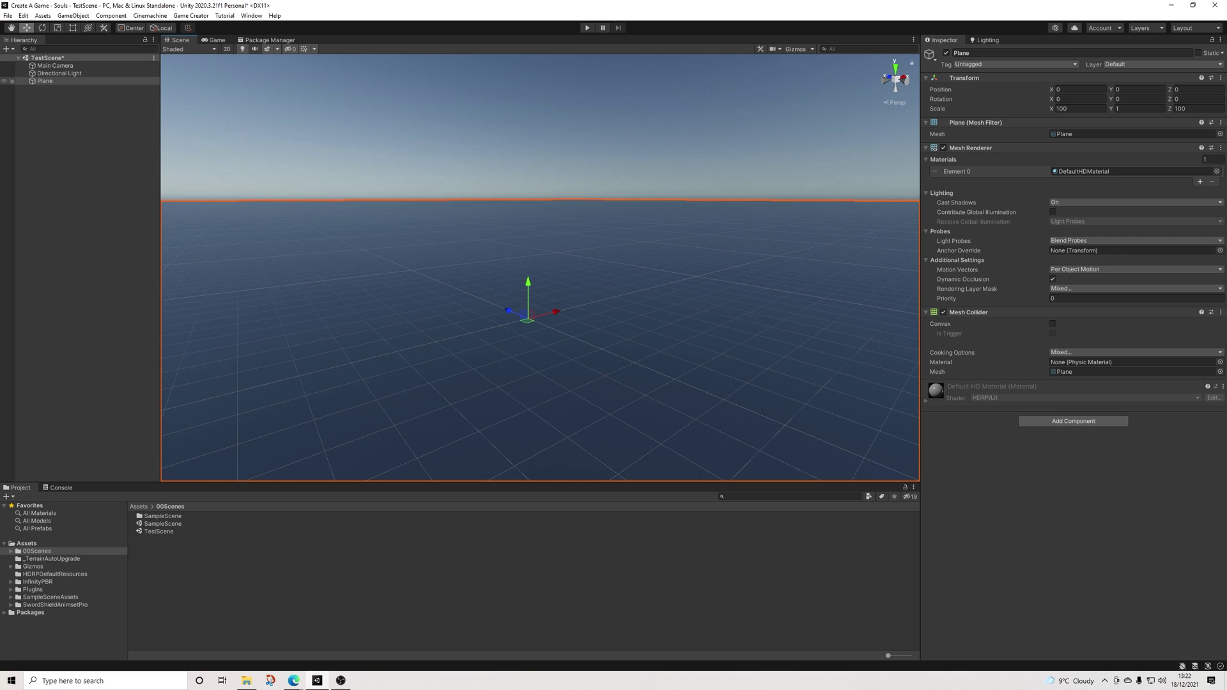
Add a Game Creator Player character to TestScene
left_click(59, 113)
right_click(59, 112)
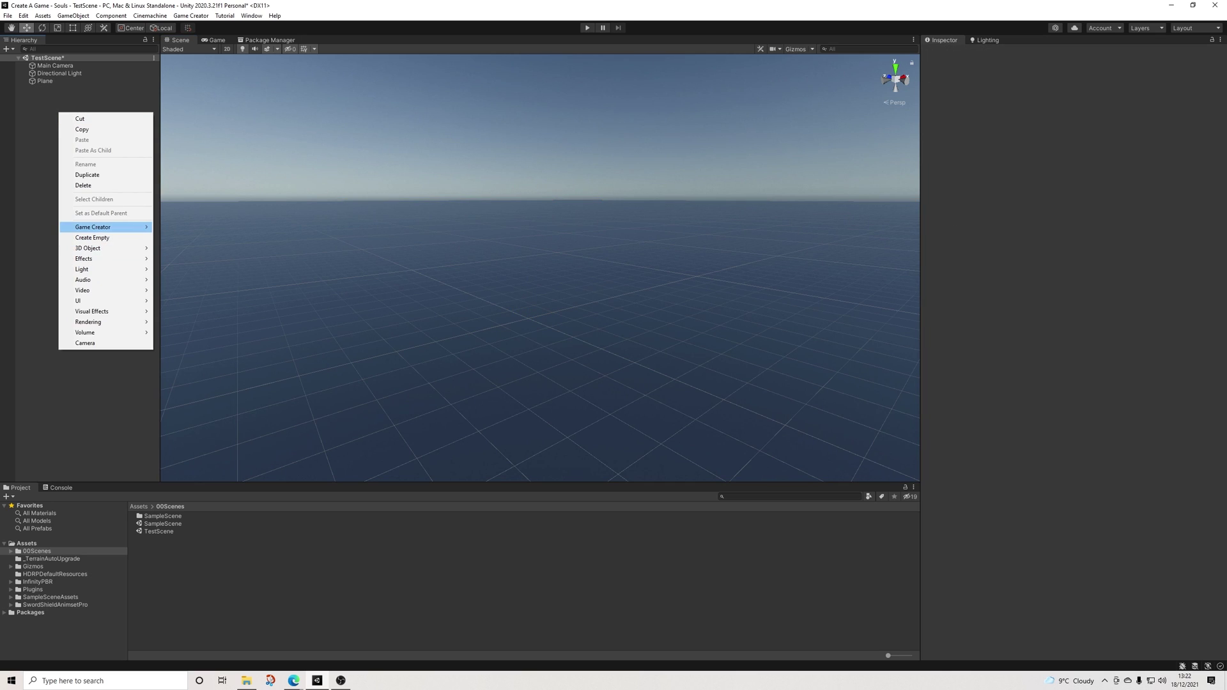
mouse_move(96, 227)
mouse_move(182, 258)
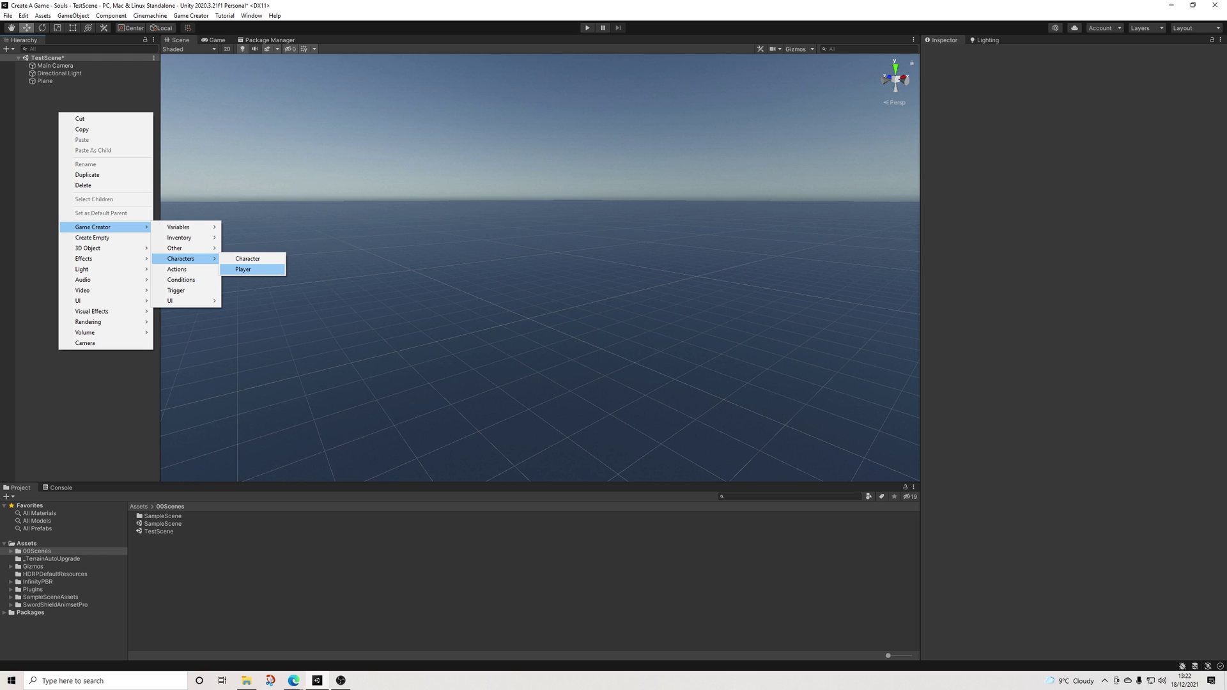
left_click(249, 269)
scroll(540, 267, "up", 3)
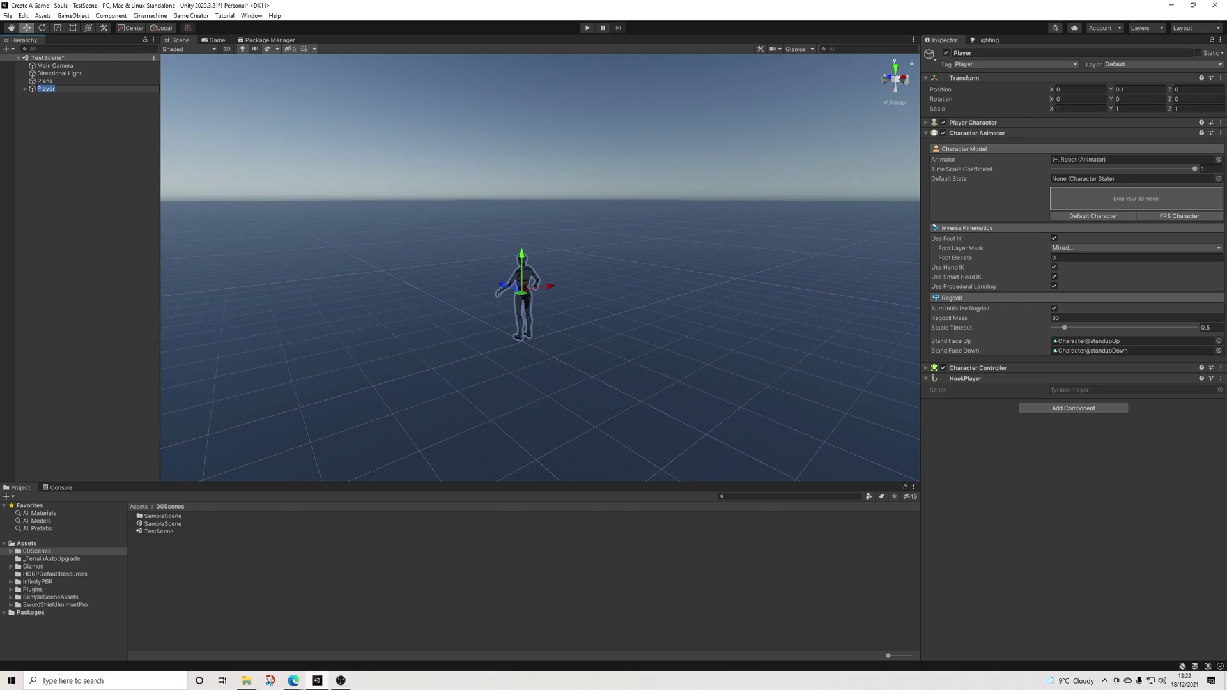
Add the Stats component to the Player object
left_click(1073, 408)
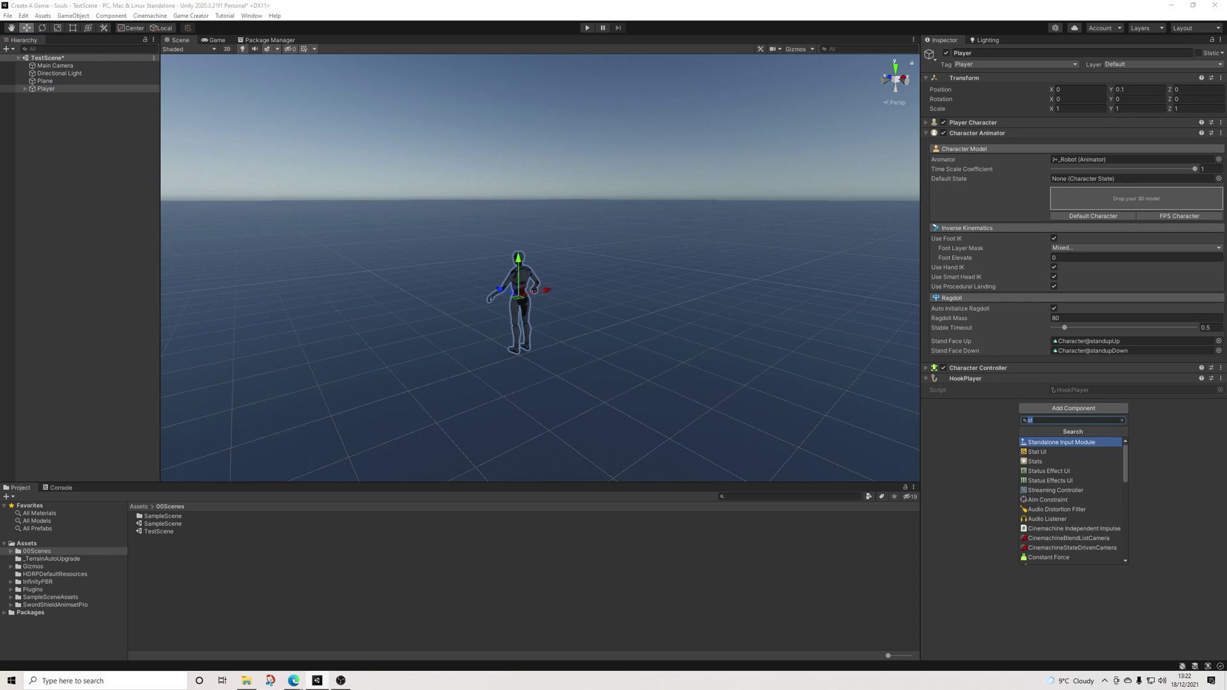
key("Down")
key("Down")
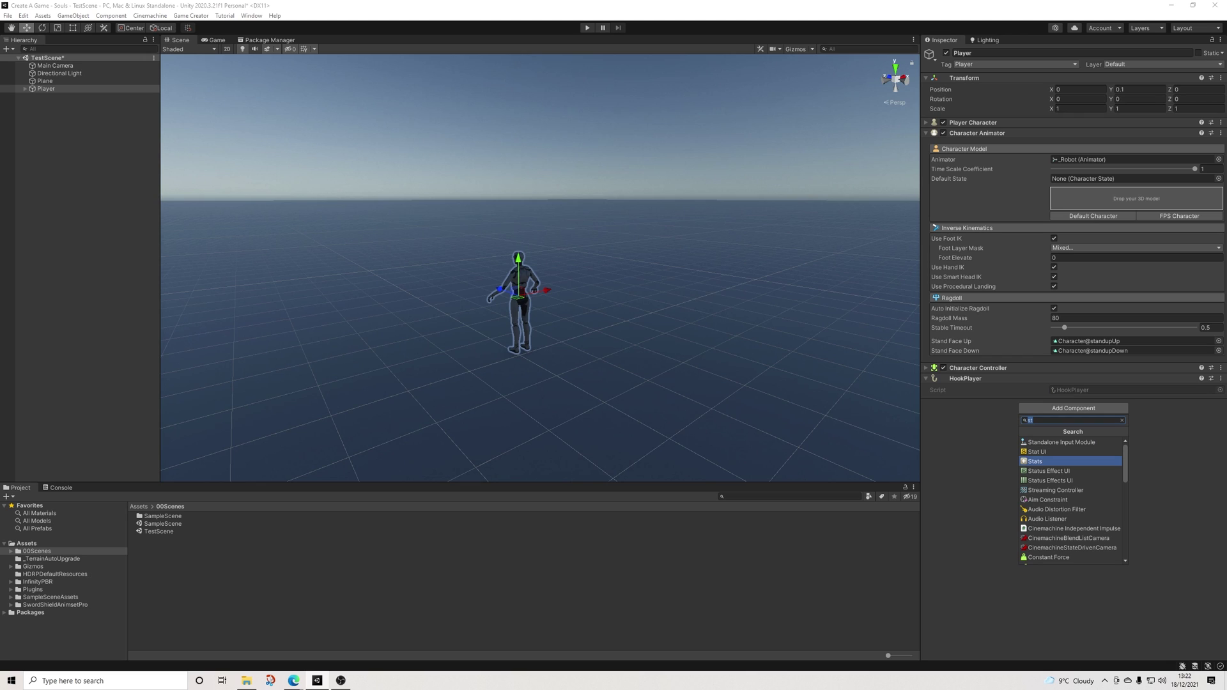
key("Return")
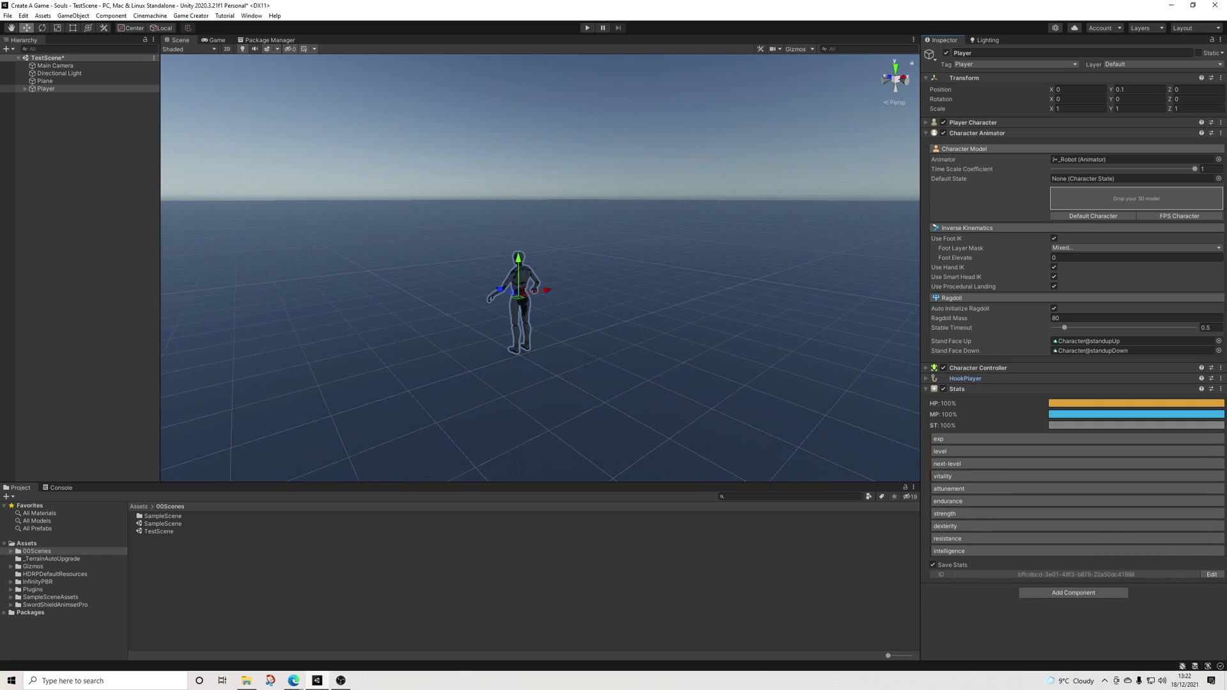
scroll(540, 268, "up", 6)
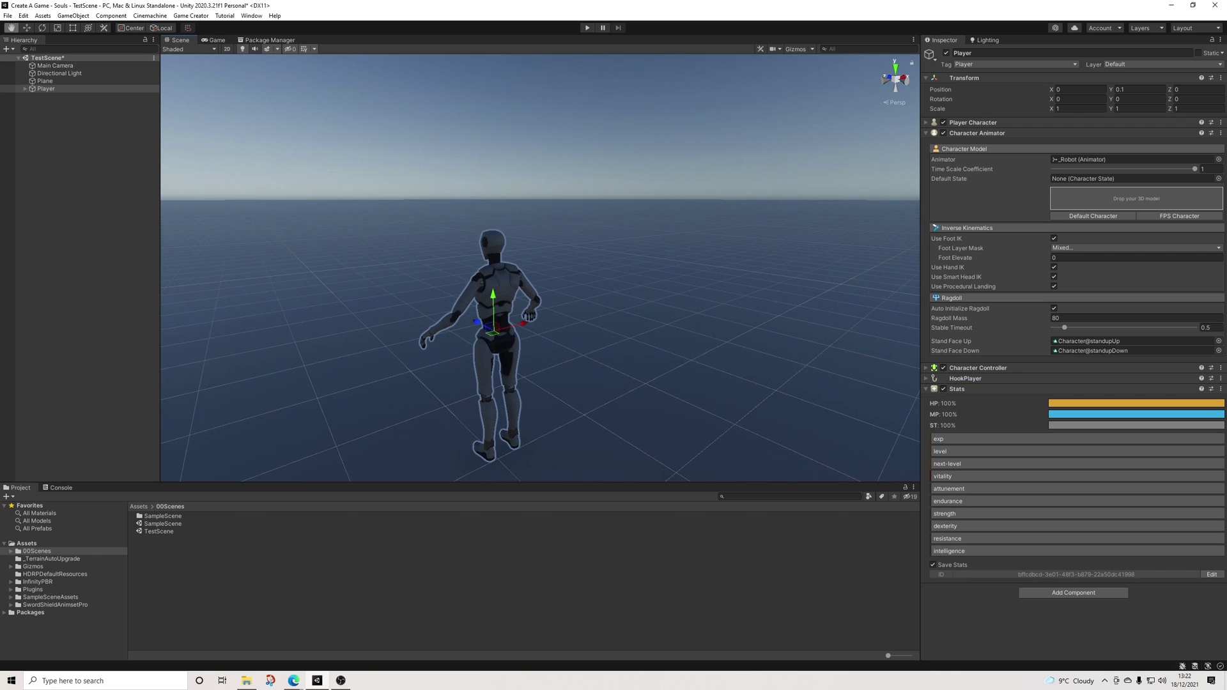
scroll(546, 319, "down", 2)
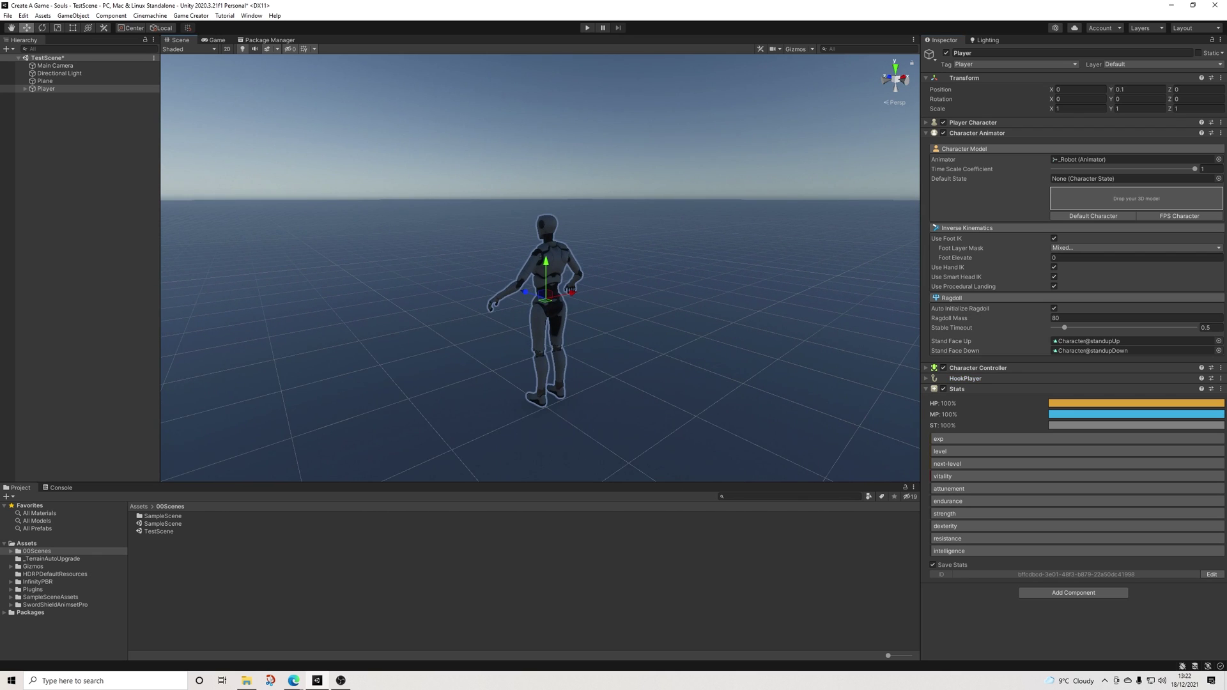
mouse_move(546, 320)
middle_mouse_down()
mouse_move(551, 310)
mouse_move(541, 330)
middle_mouse_up()
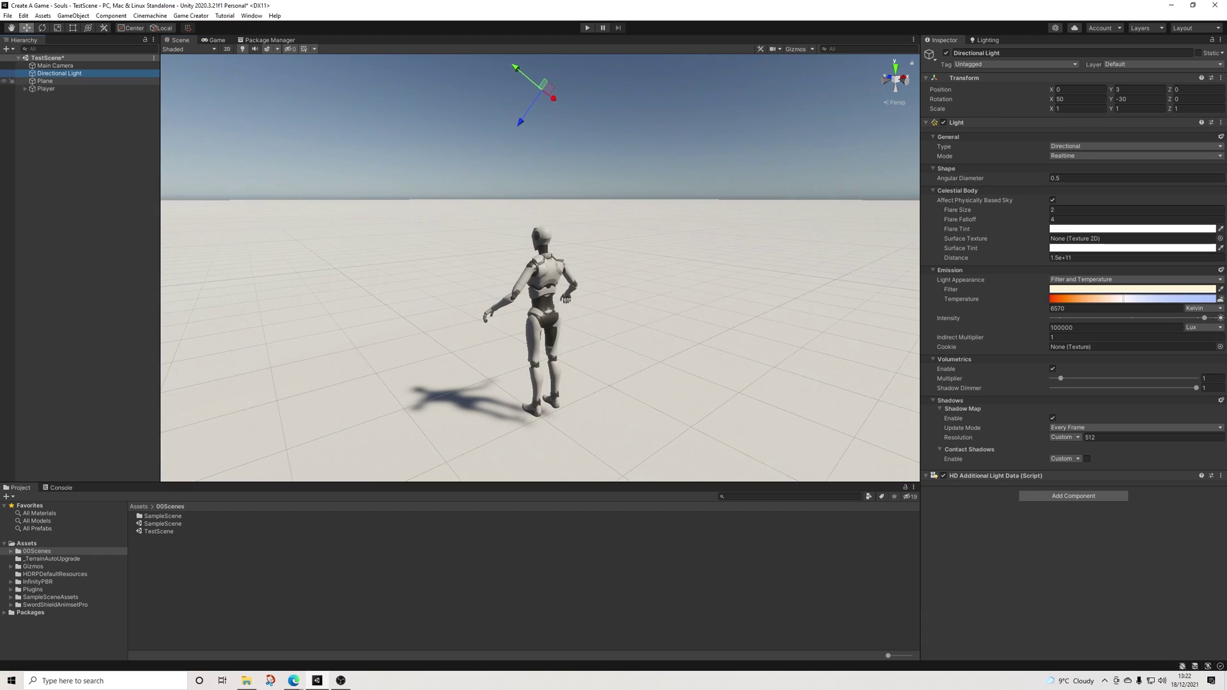
Clear the object selection and reopen the Game Creator Preferences
left_click(77, 255)
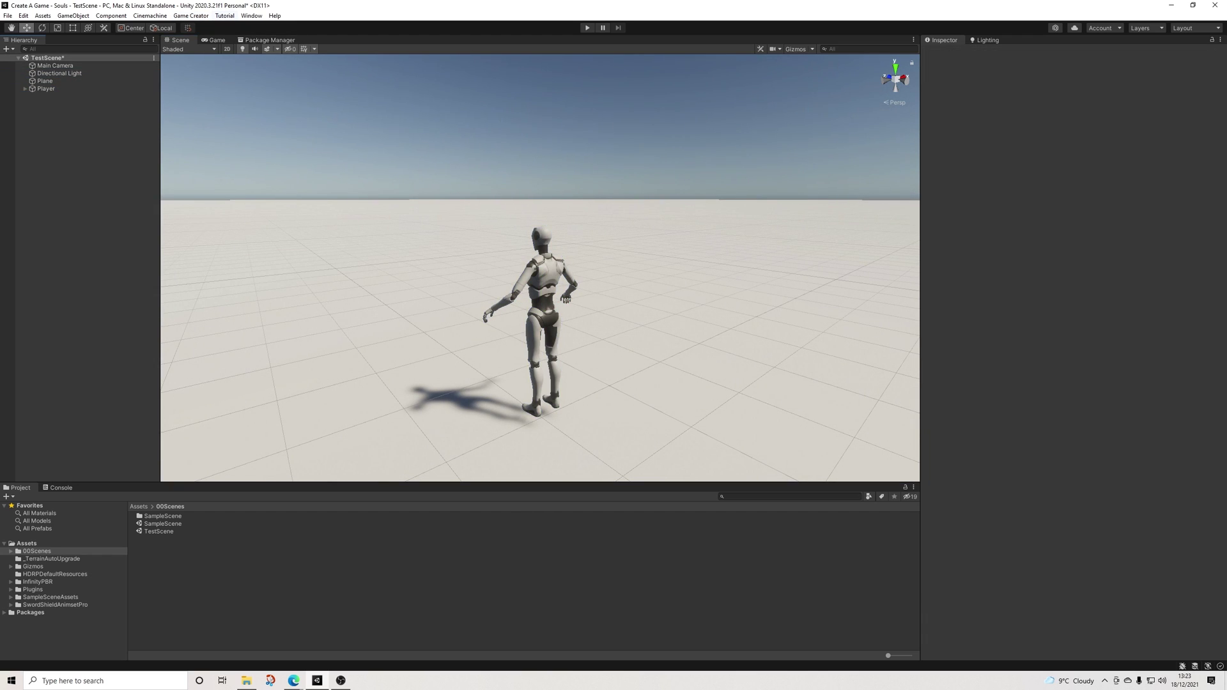
left_click(191, 16)
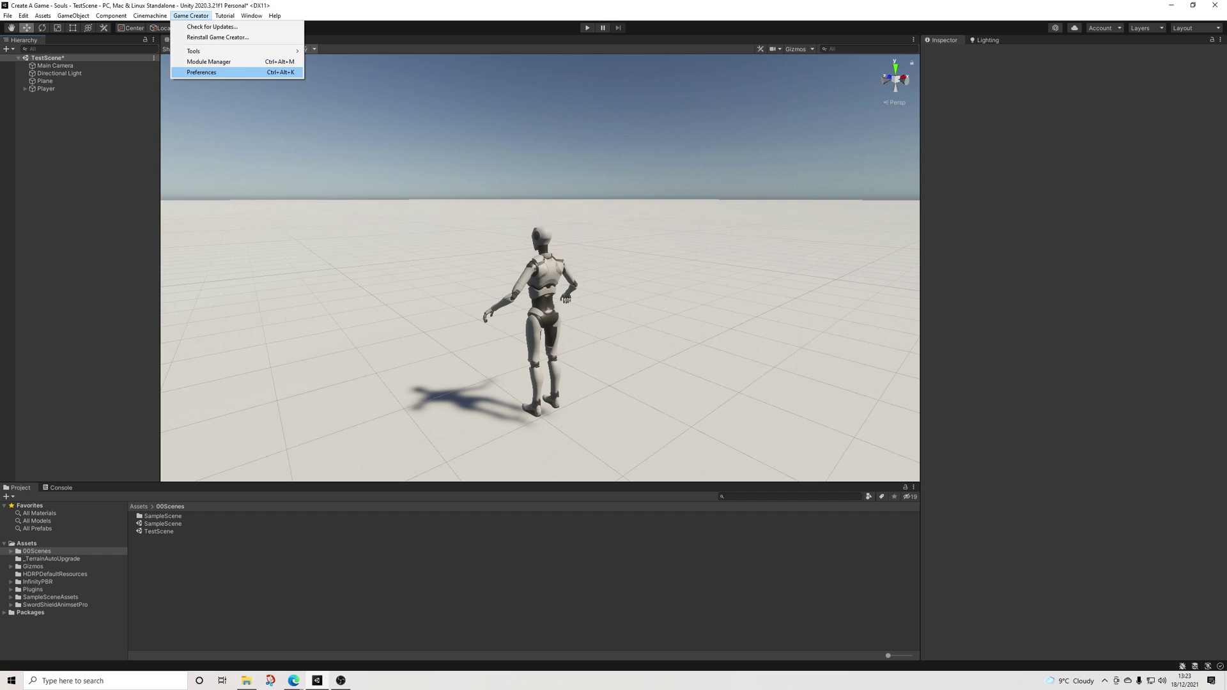
left_click(211, 72)
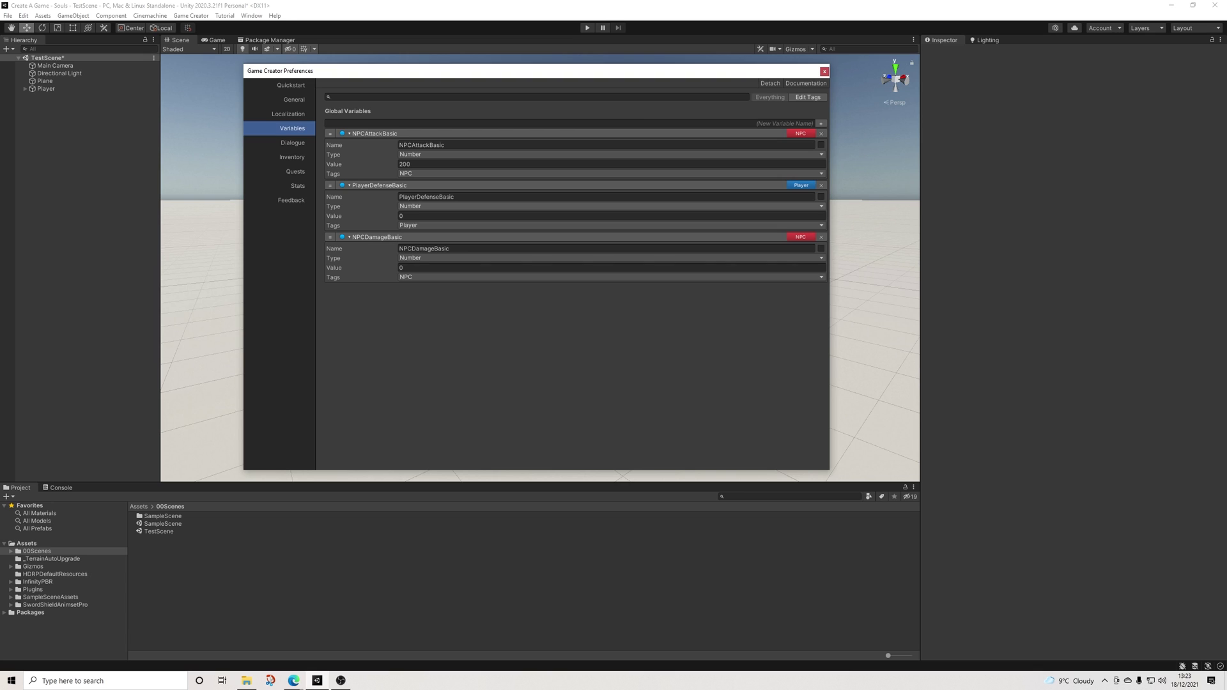
Add a Game Creator Trigger to the scene and name it OnStartTrigger
right_click(49, 104)
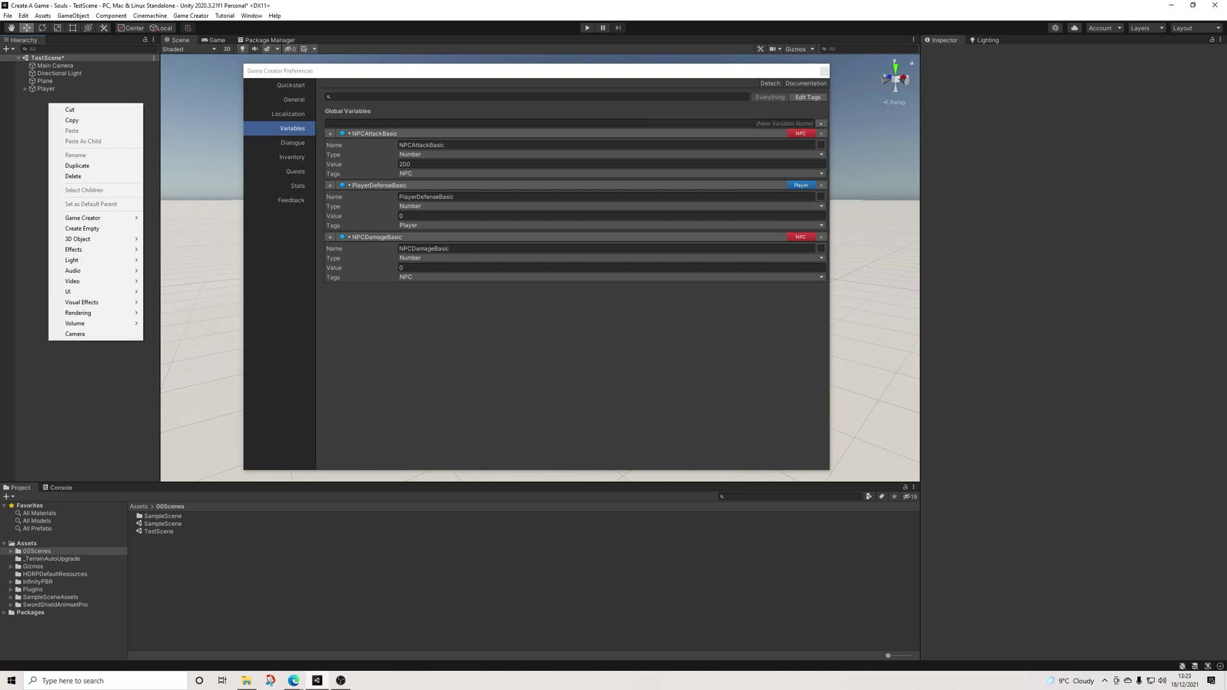
mouse_move(96, 218)
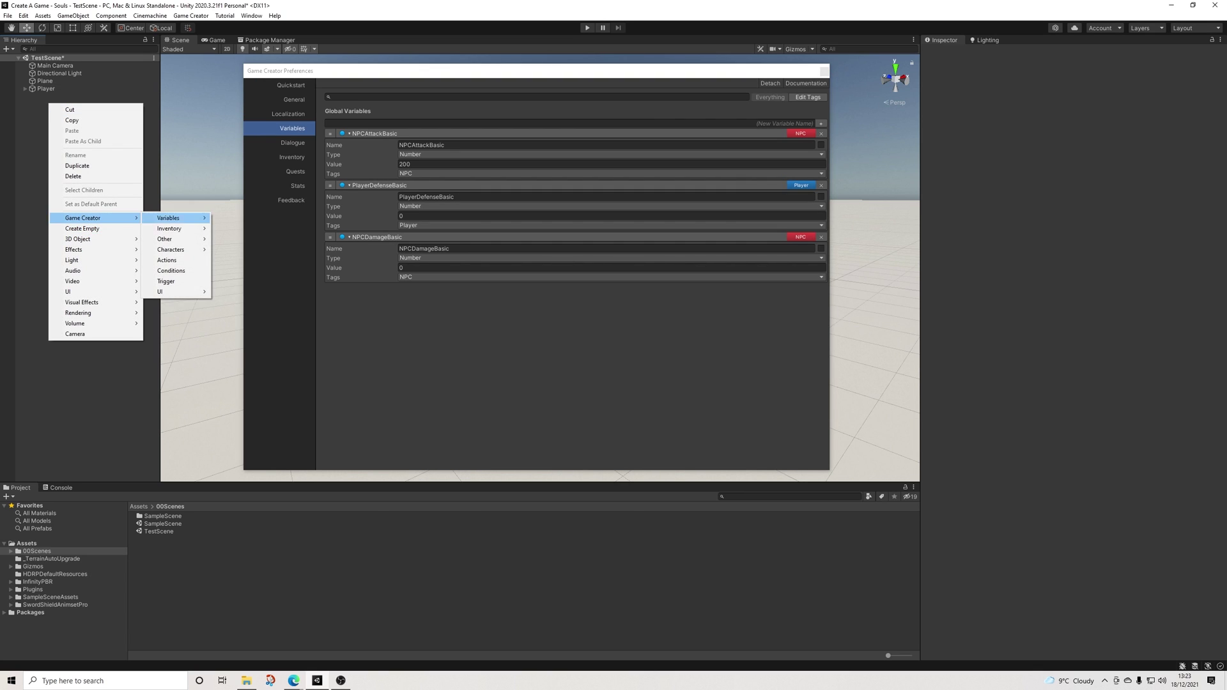
left_click(172, 282)
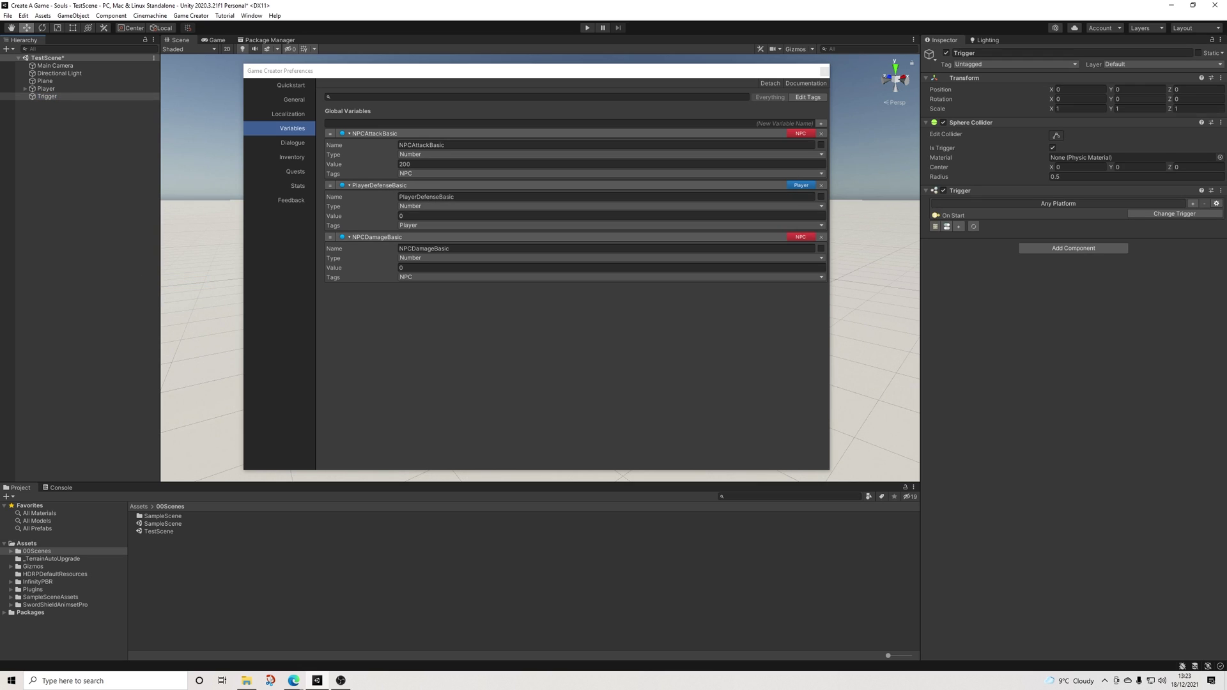
key("Home")
type("Onst")
key("BackSpace")
type("Start")
key("Return")
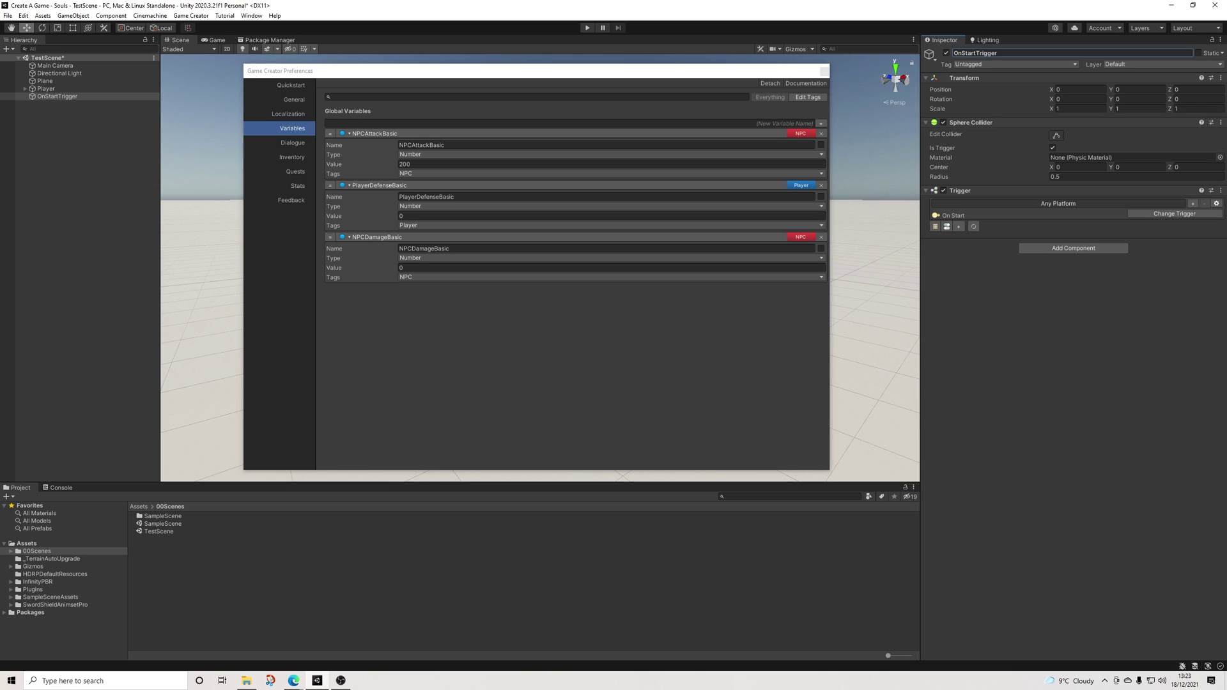
Remove the Sphere Collider from OnStartTrigger and attach a new Actions object, opening it for editing
left_click(1221, 122)
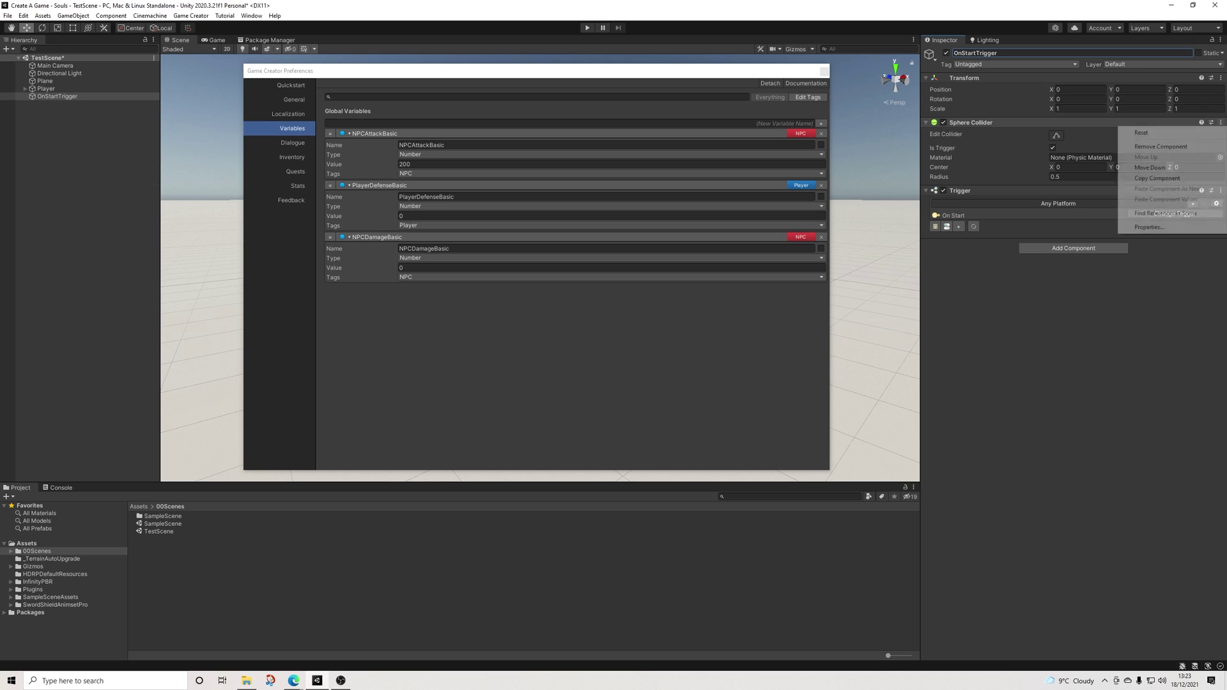
left_click(1161, 147)
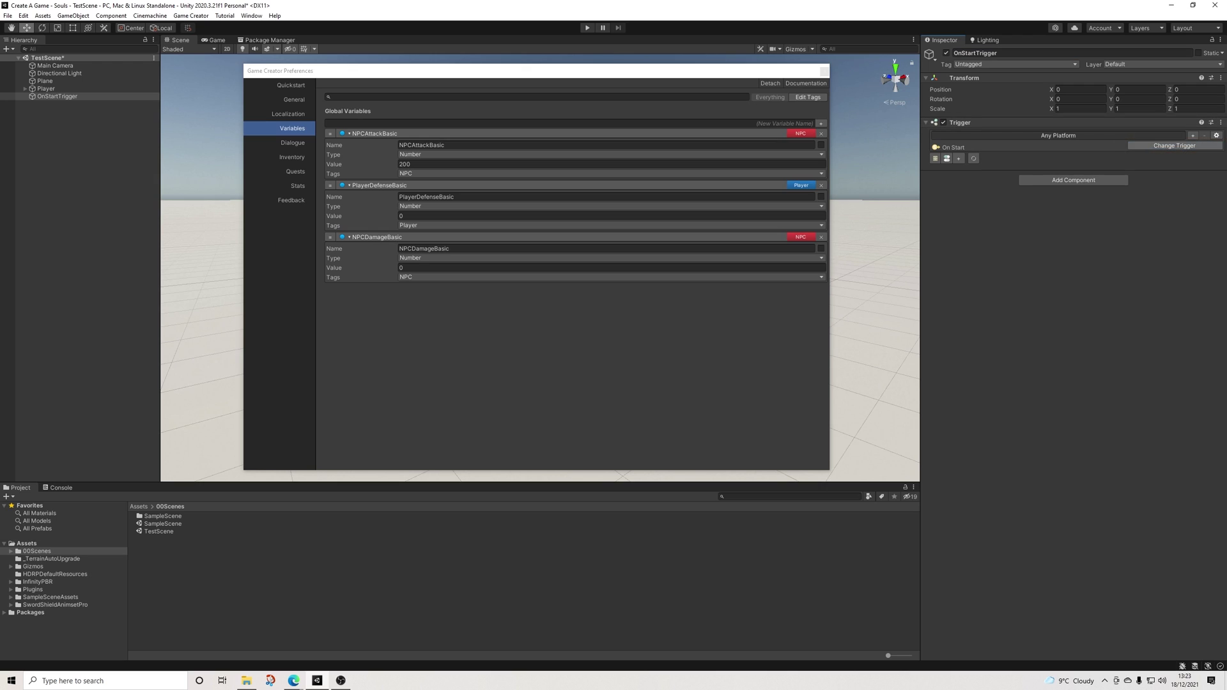
left_click(935, 158)
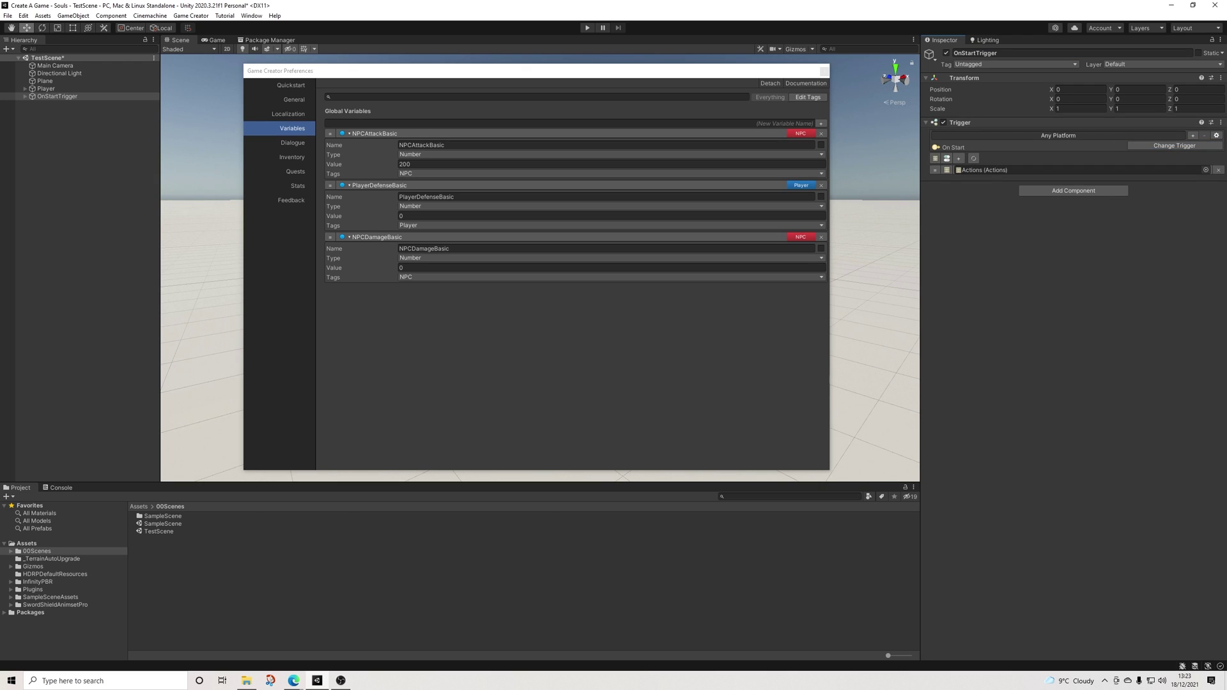
double_click(984, 170)
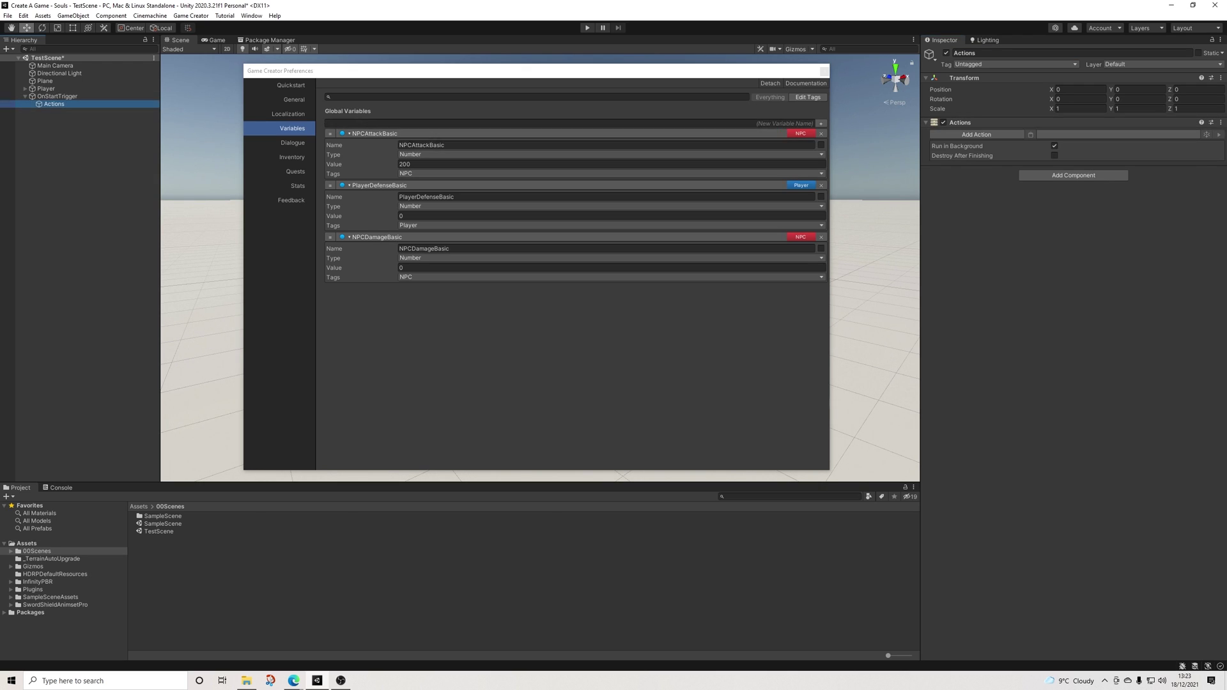
Add a Sync Stat To Variable action to the trigger's Actions object
left_click(976, 134)
type("att")
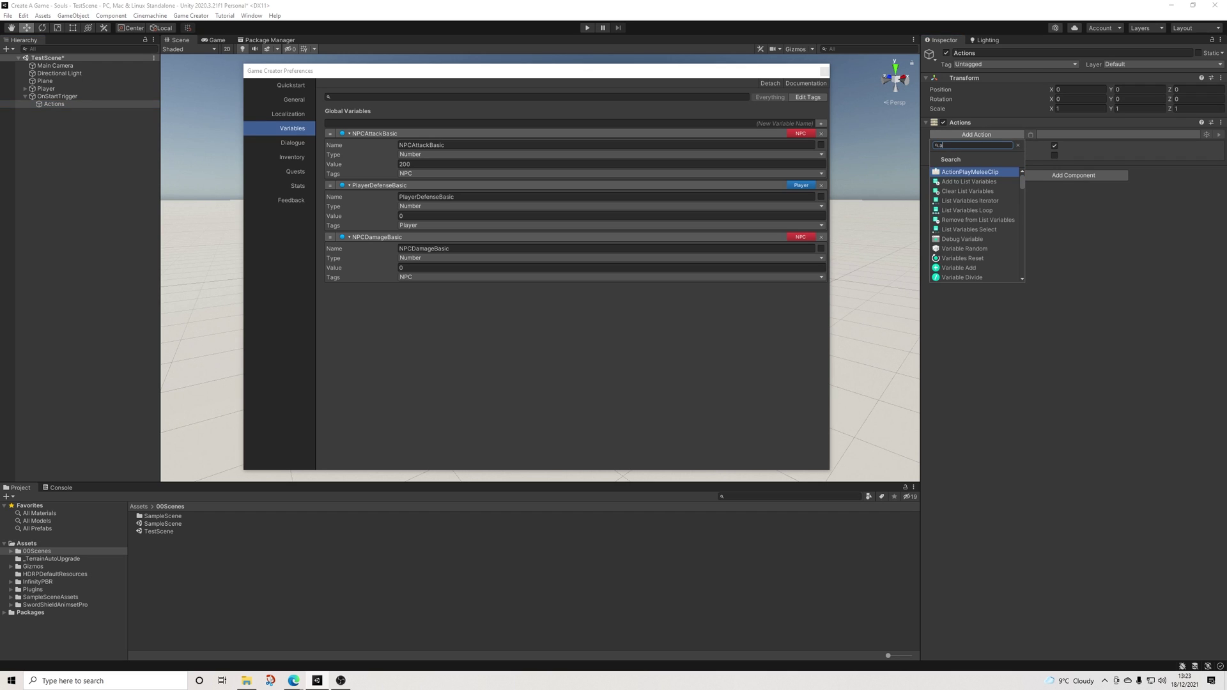
key("BackSpace")
key("BackSpace")
key("BackSpace")
type("syn")
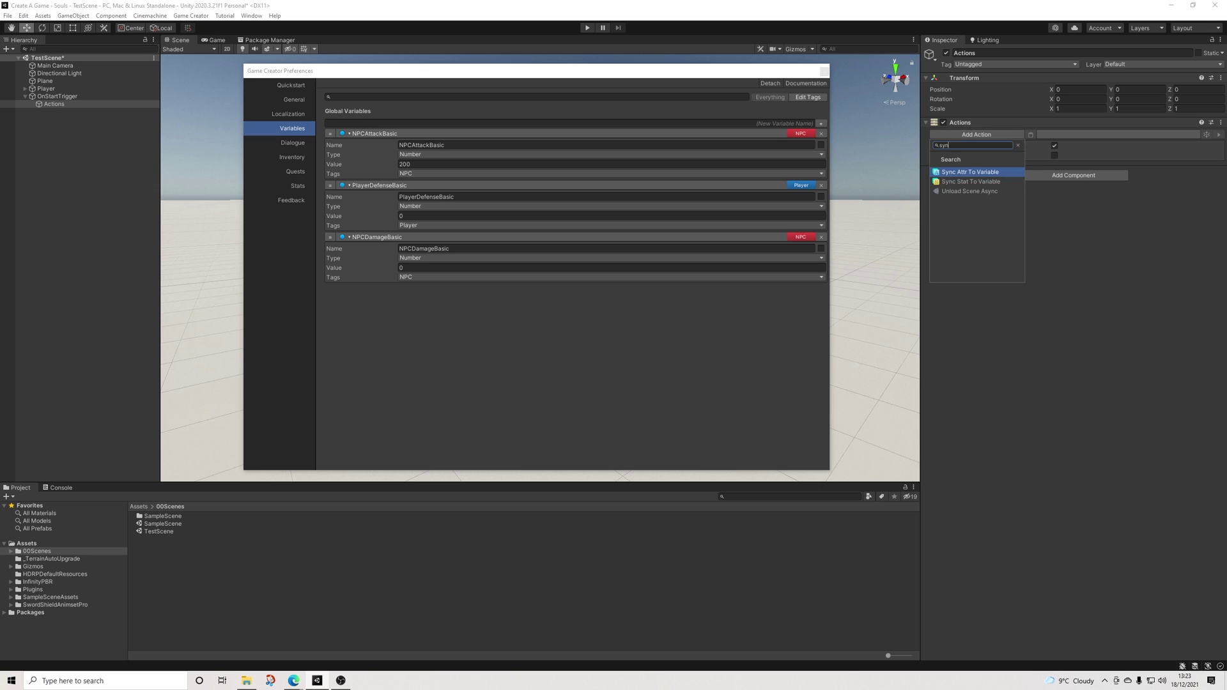
key("Down")
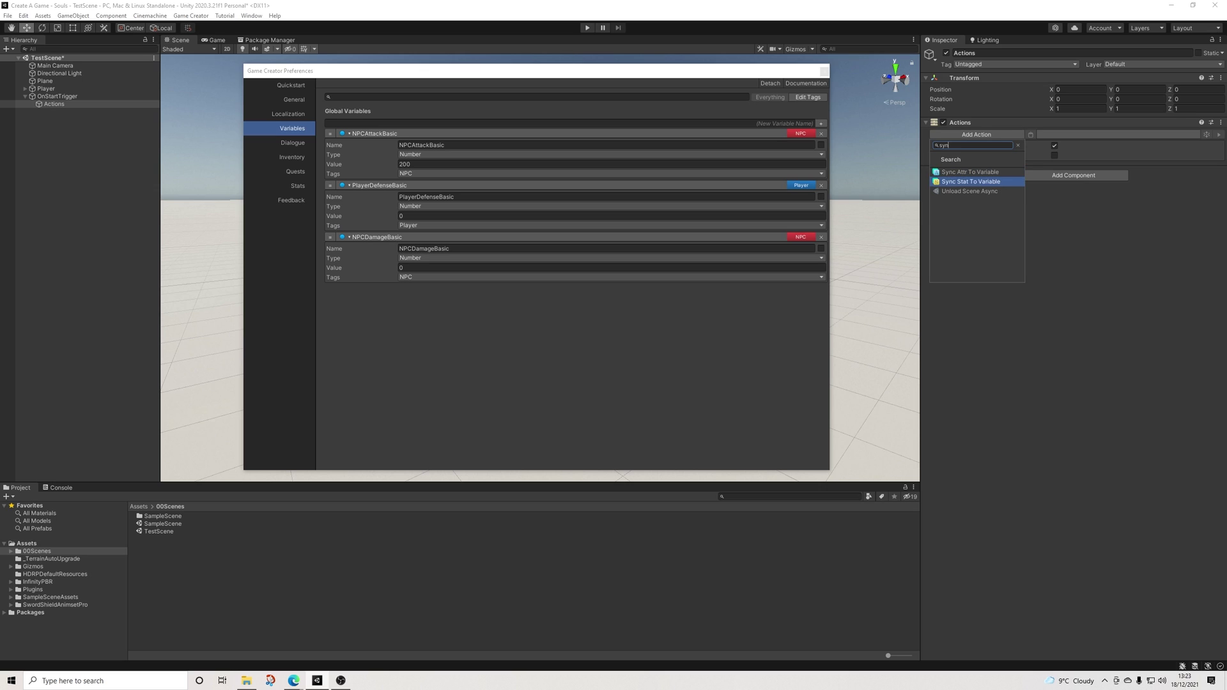
key("Return")
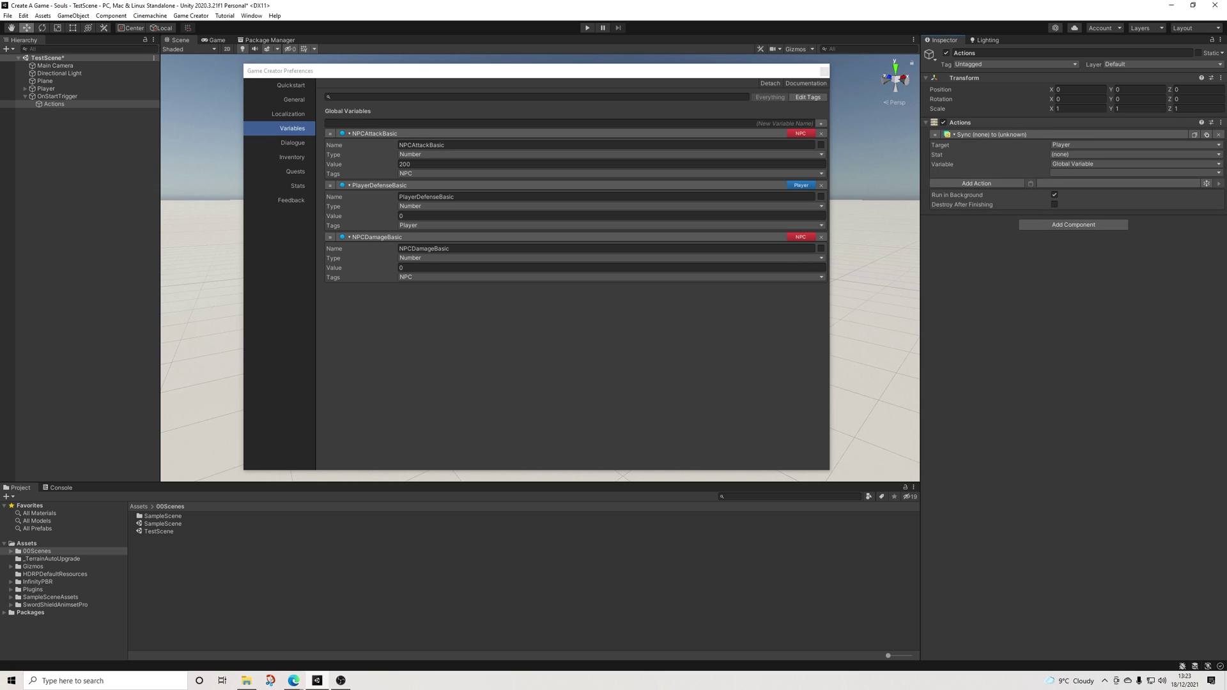
Configure the sync action to copy the Player's resistance stat to the global variable PlayerDefenseBasic
left_click(1136, 154)
key("Down")
key("Down")
key("Down")
key("Down")
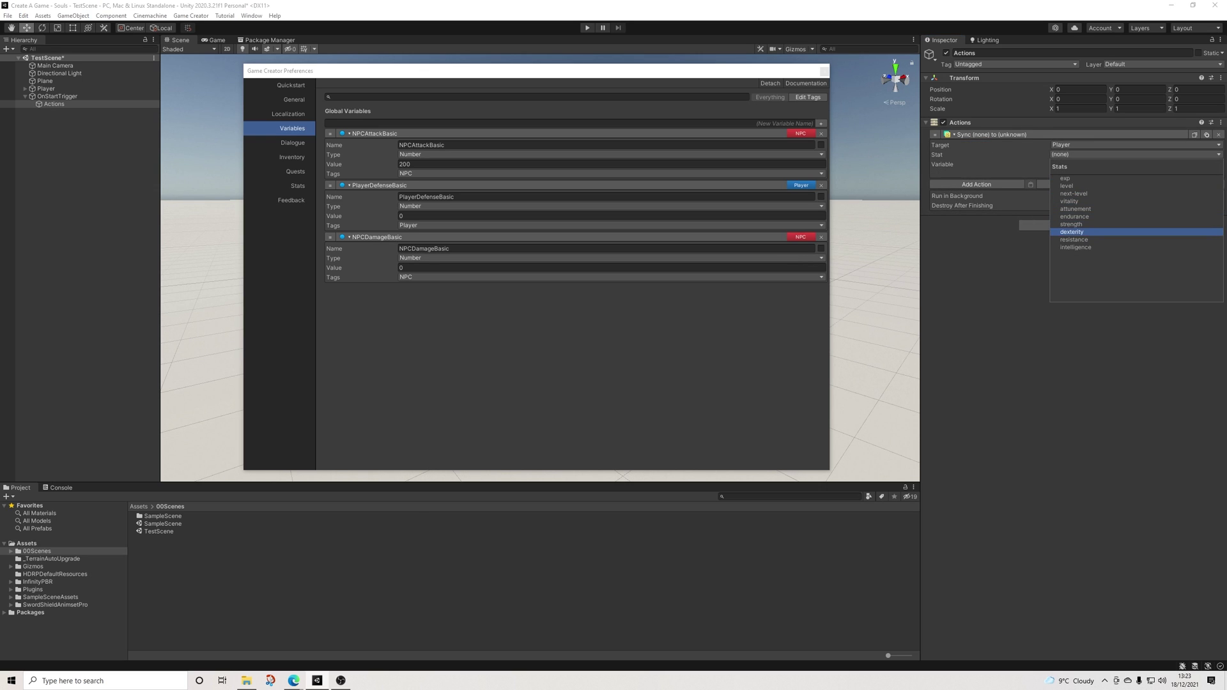
key("Return")
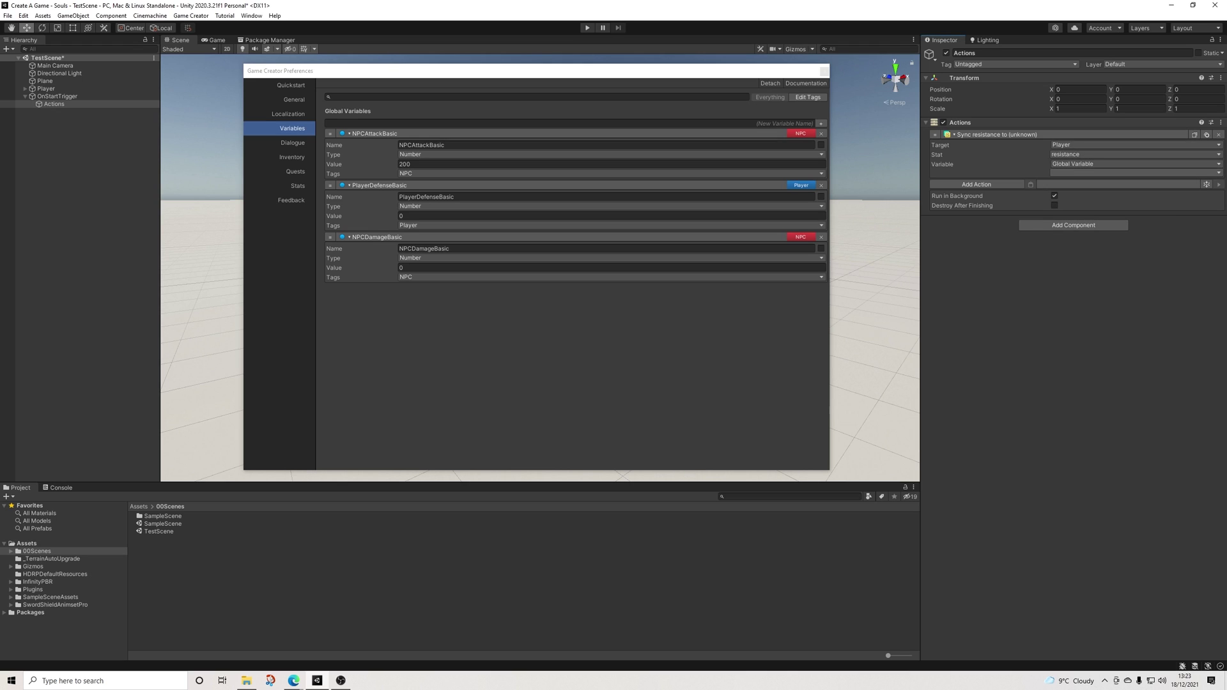
left_click(1136, 173)
key("Down")
key("Down")
key("Up")
key("Up")
key("Down")
key("Return")
Add a Wait action of 0.001 seconds after the resistance sync action
left_click(977, 184)
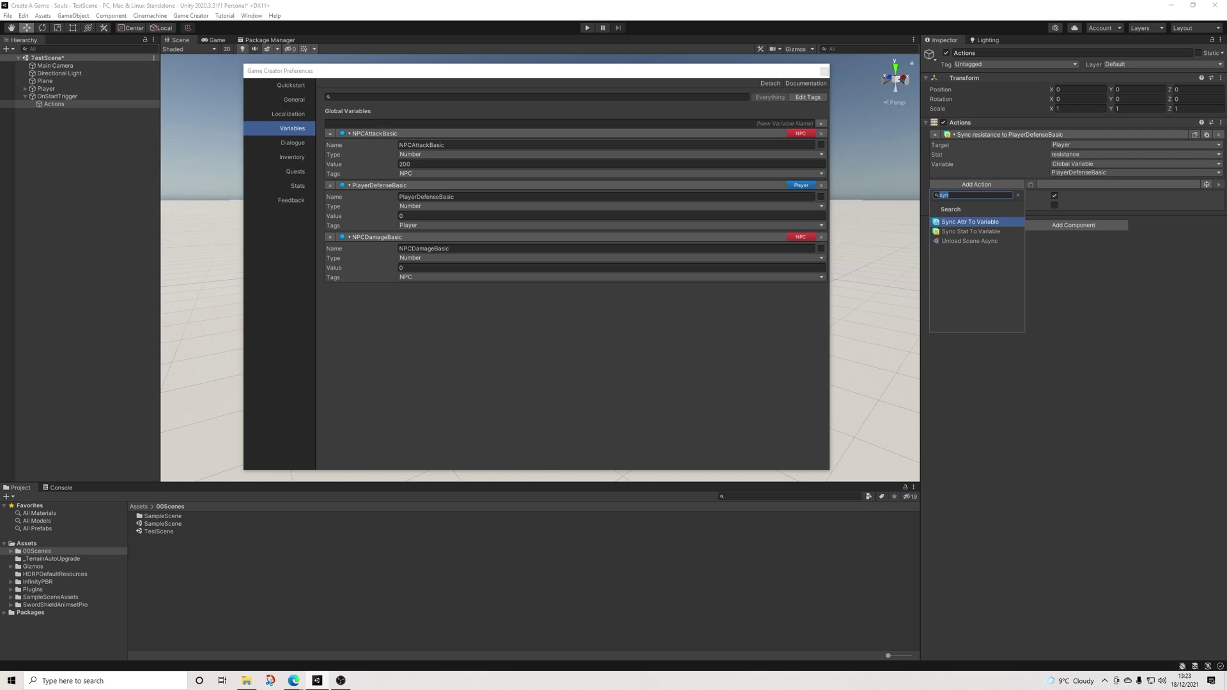
type("wait")
key("Return")
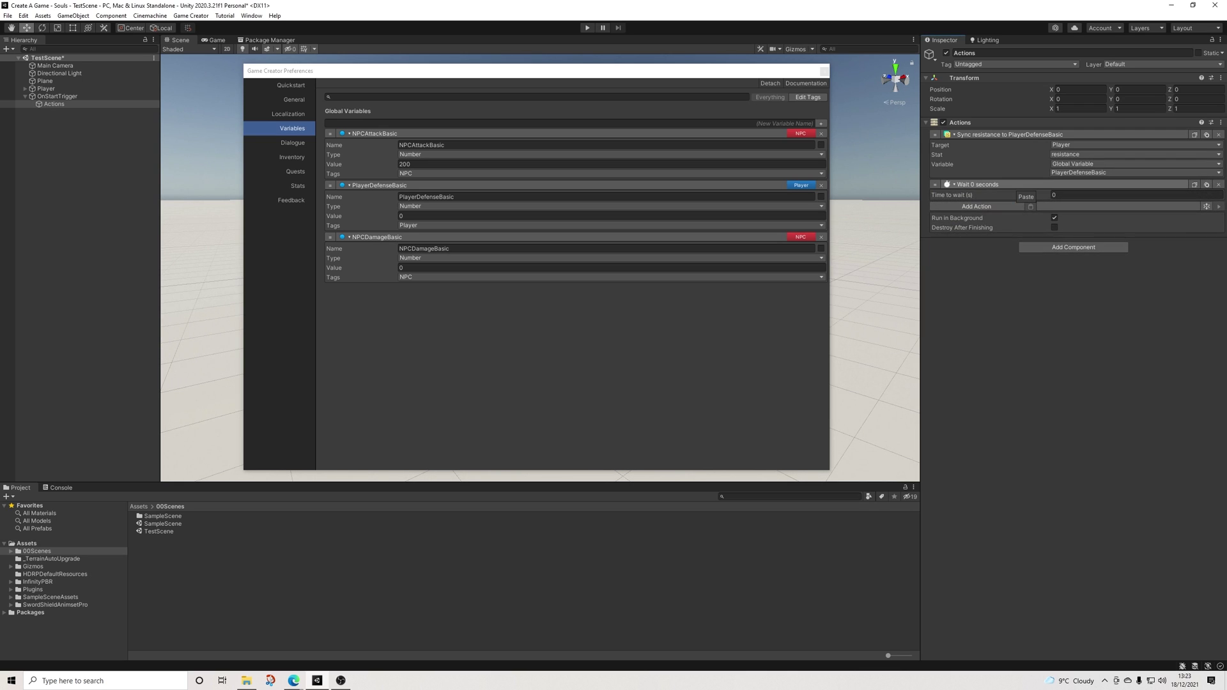
left_click(1086, 195)
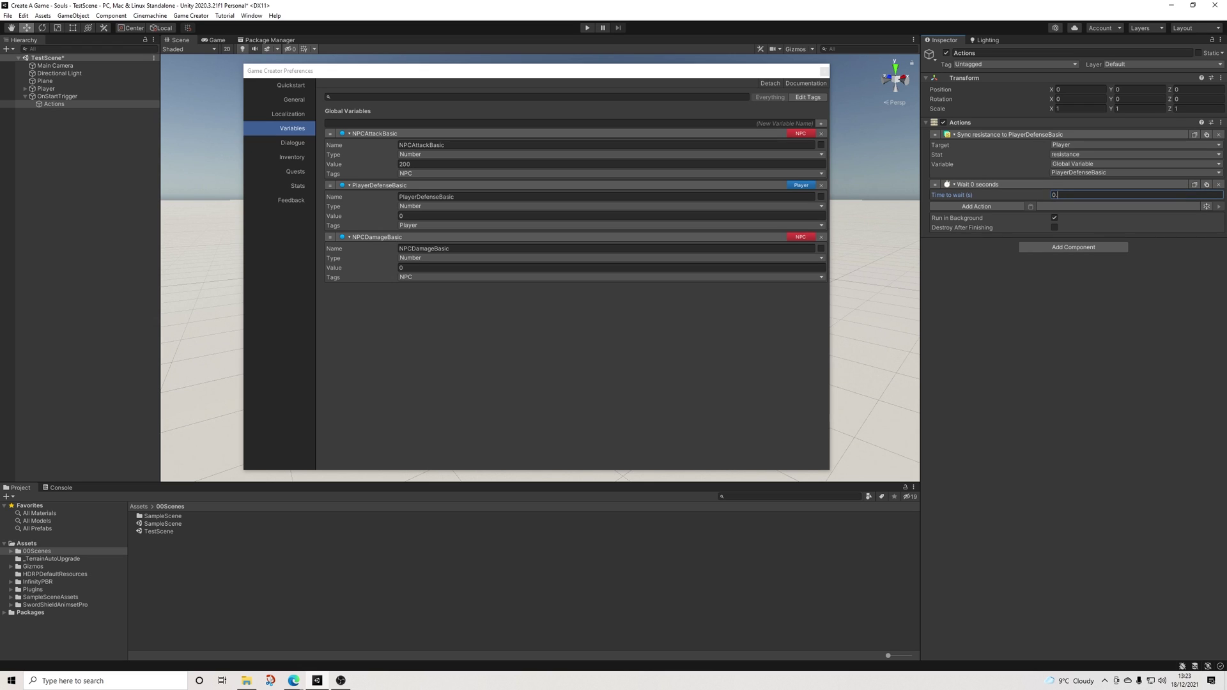
type(".001")
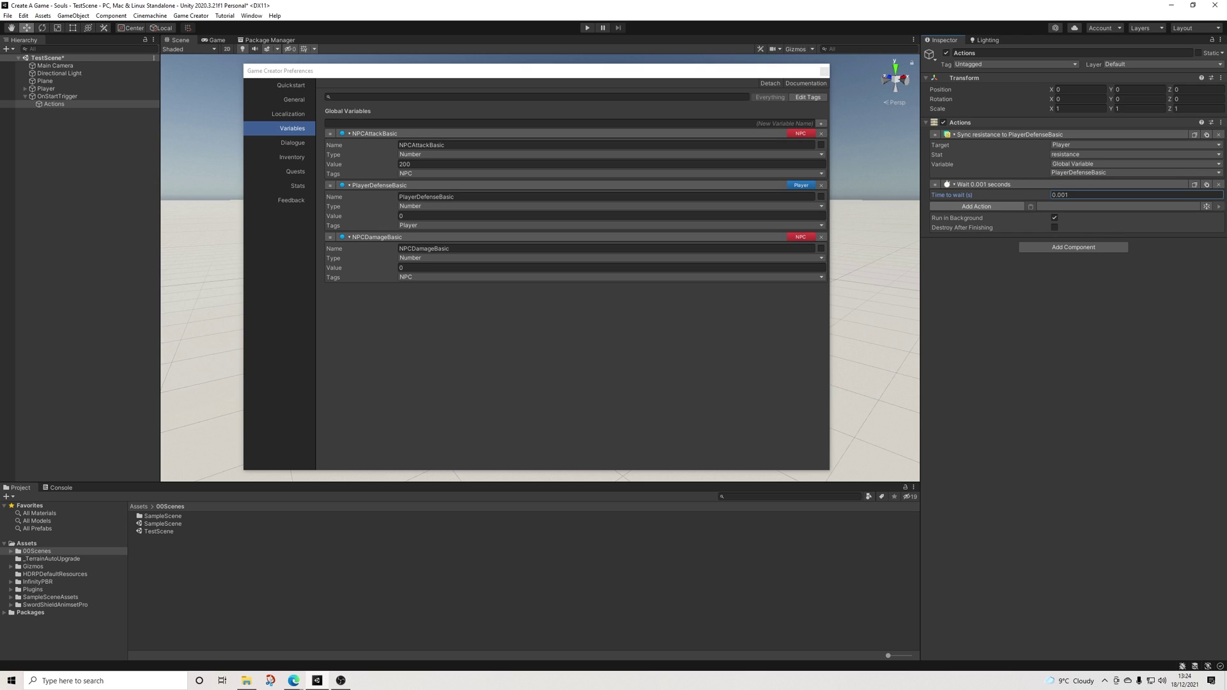
Add a Variable Math action after the wait, with the global variable NPCDamageBasic as its result
left_click(977, 206)
type("math")
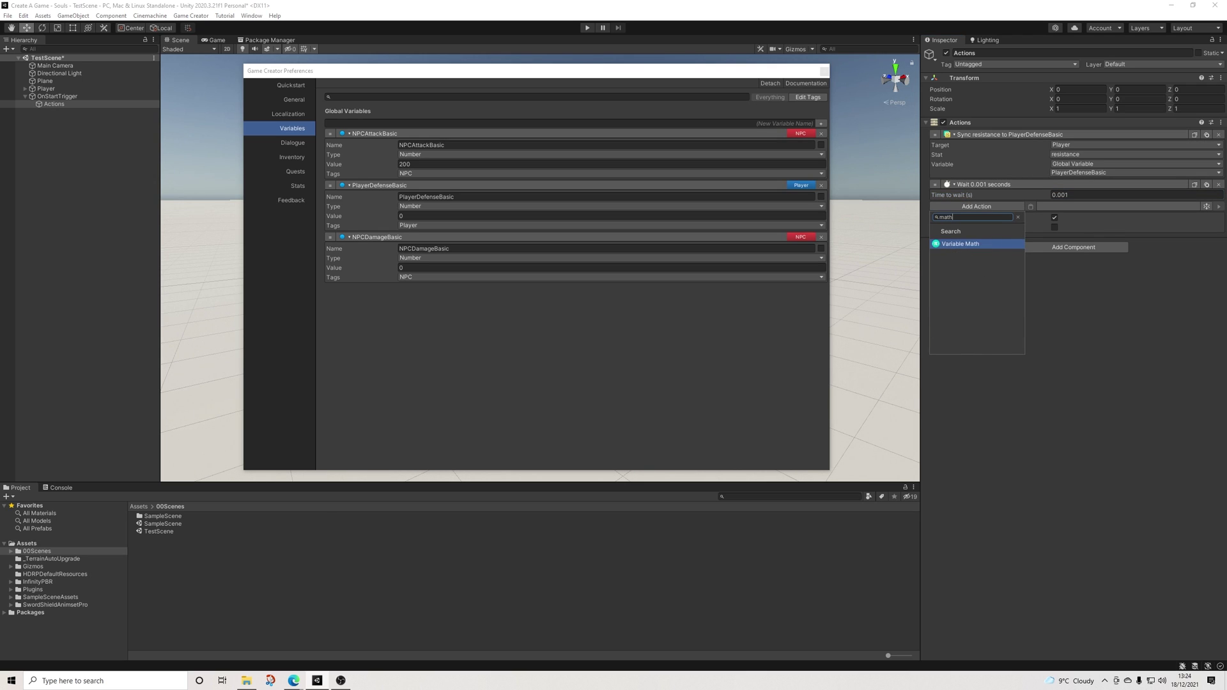
key("Return")
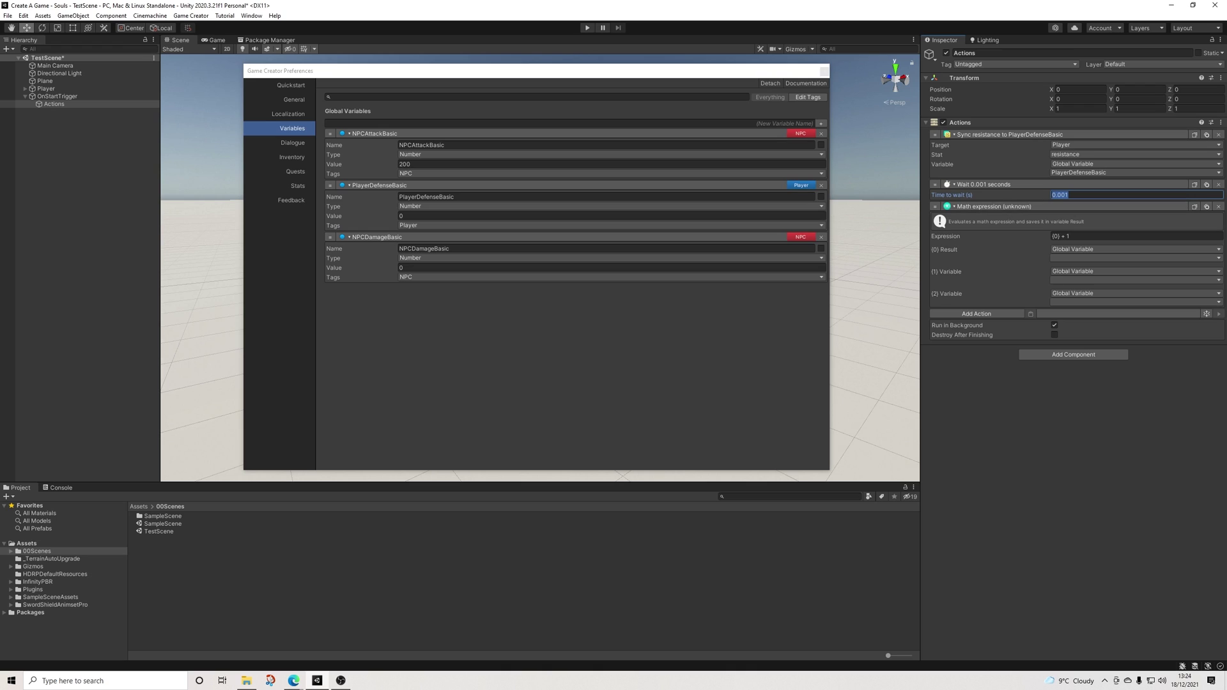
key("Escape")
left_click(1136, 236)
left_click(1134, 257)
left_click(1086, 297)
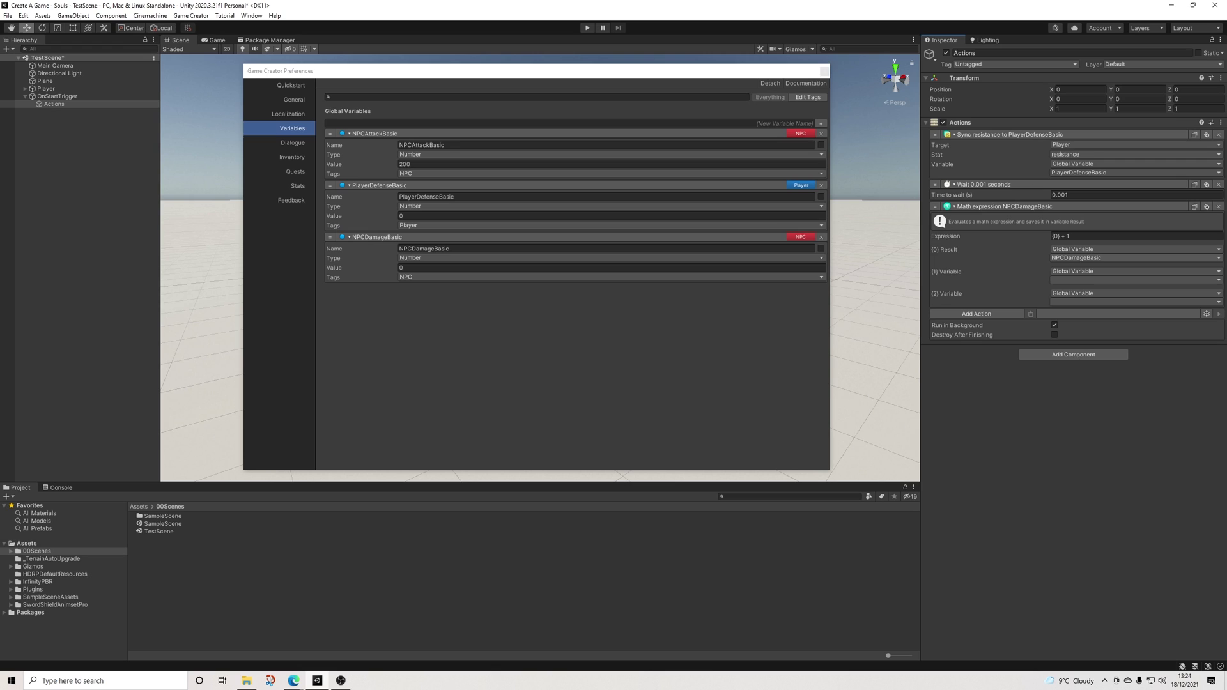
Set the math action's variable {1} to NPCAttackBasic and variable {2} to PlayerDefenseBasic
left_click(1134, 280)
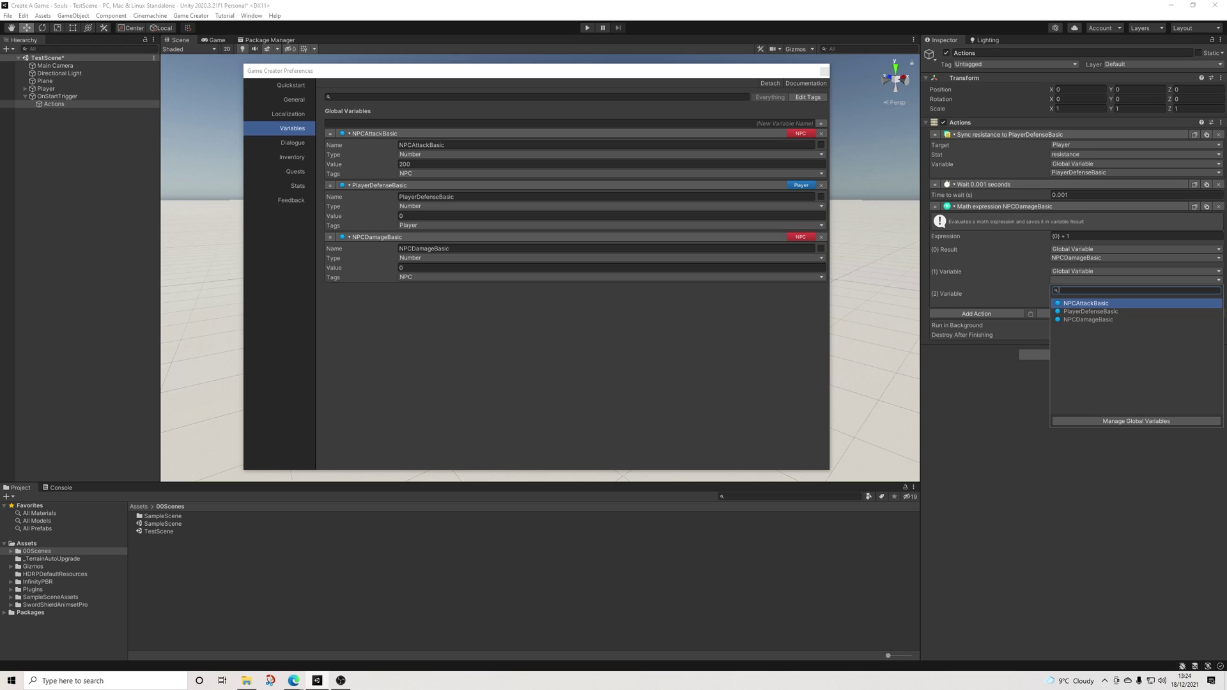
key("Return")
left_click(1134, 302)
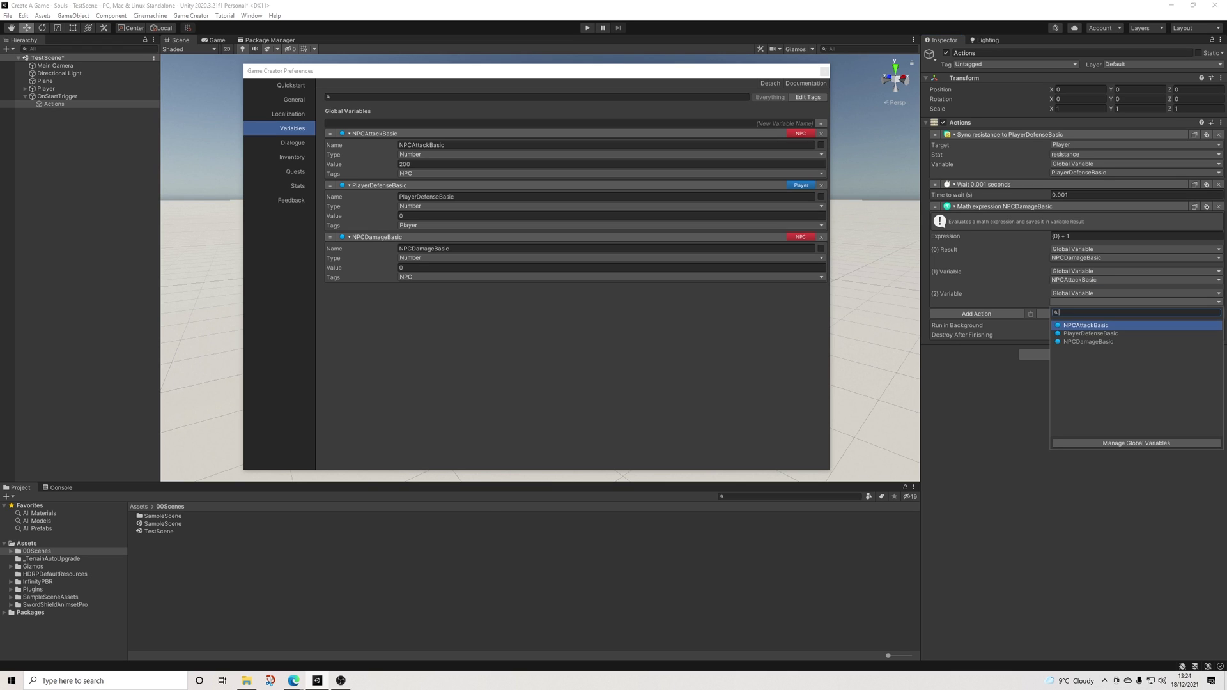
key("Down")
key("Return")
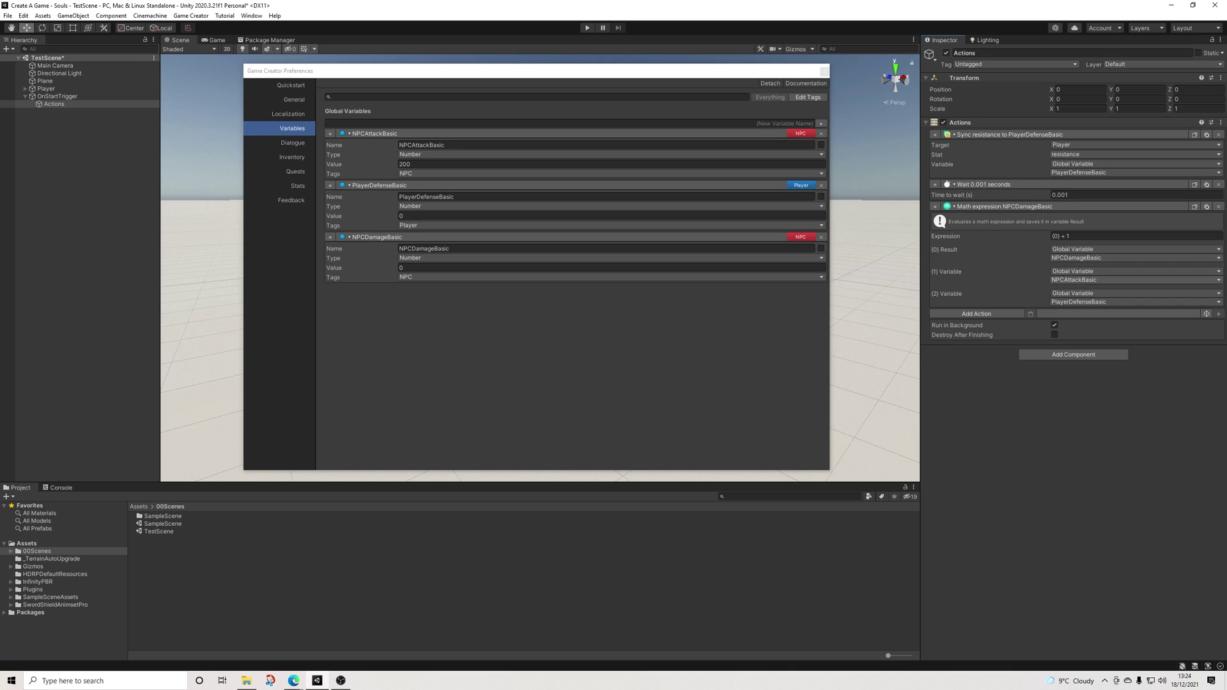
Set the math action's expression to {1}*(100/(100+{2}))
left_click(1069, 235)
type("{1}*(1")
type("00/(100+{2}))")
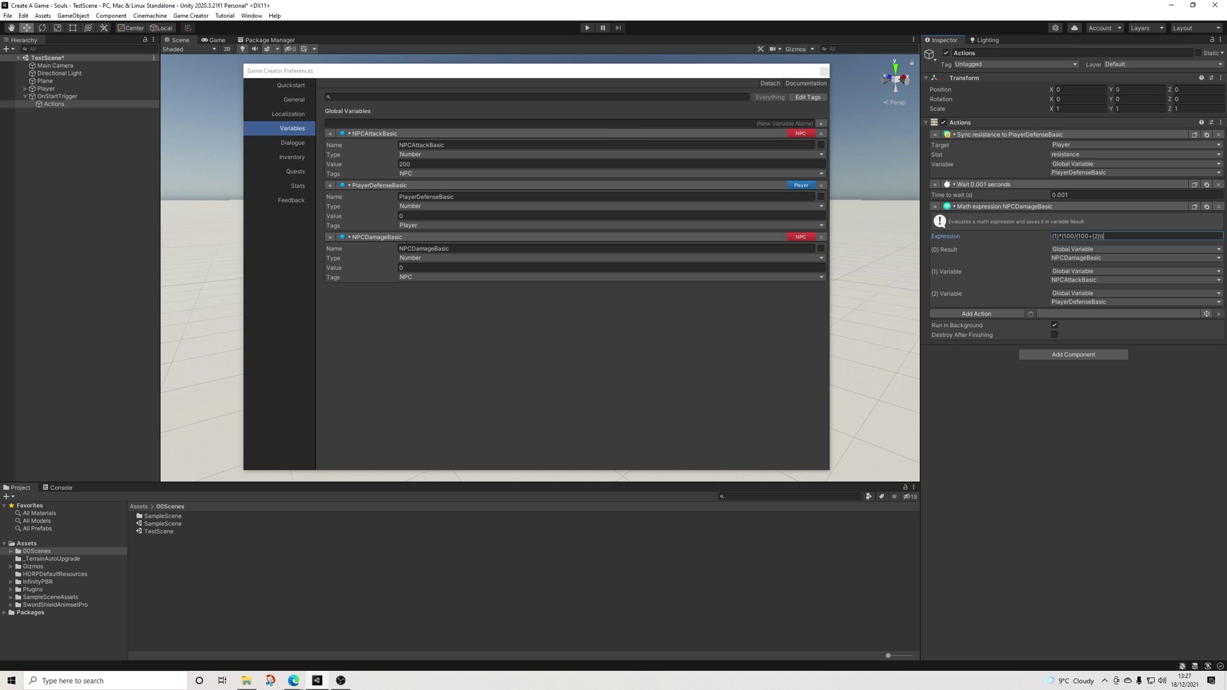
Review the resistance stat and the attribute list, and play-test the scene to check the global variables' runtime values
left_click(298, 186)
left_click(349, 191)
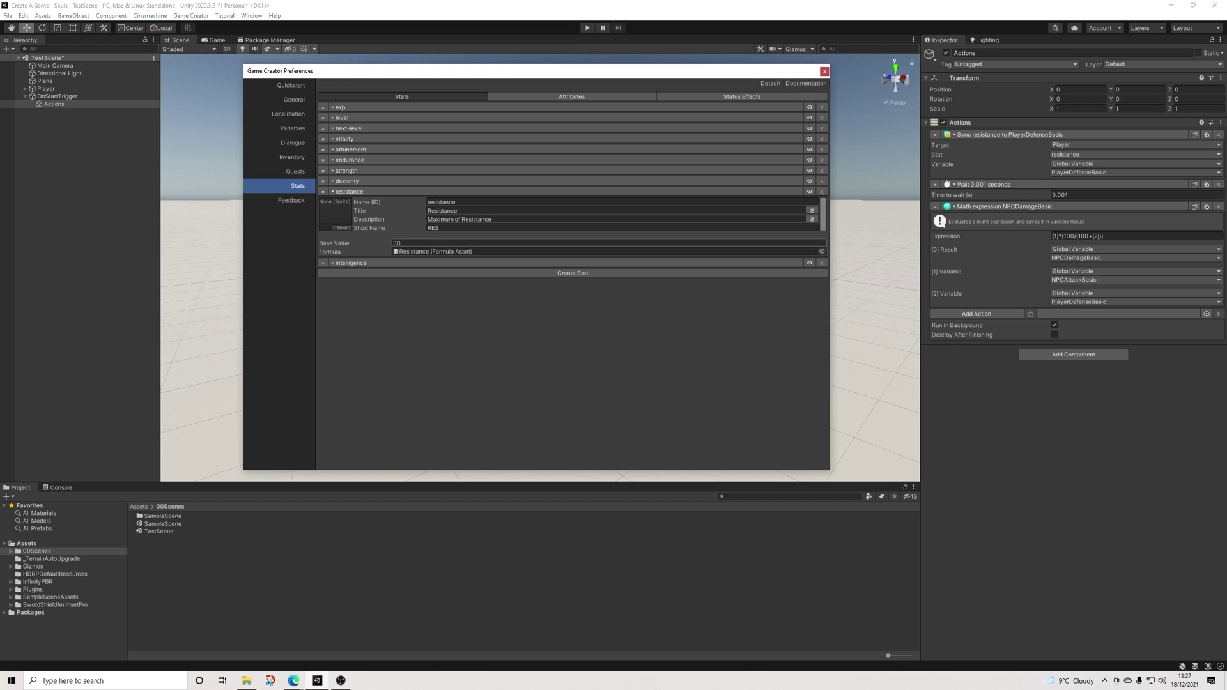
left_click(572, 96)
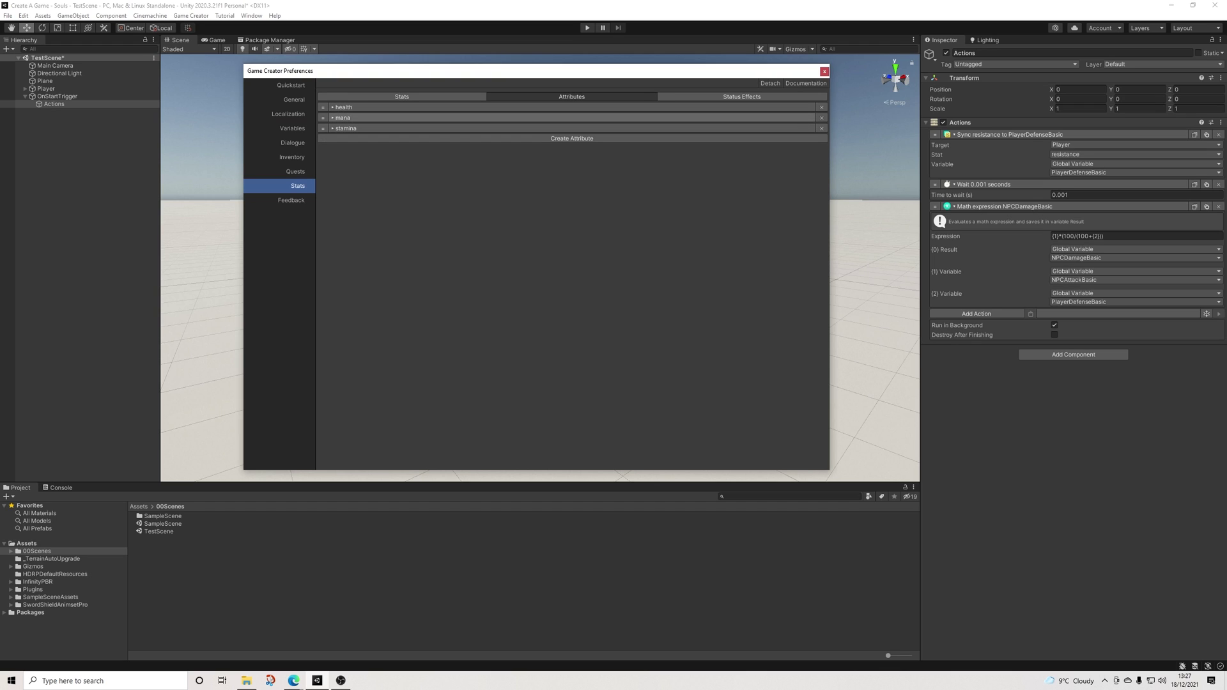
left_click(402, 97)
left_click(292, 128)
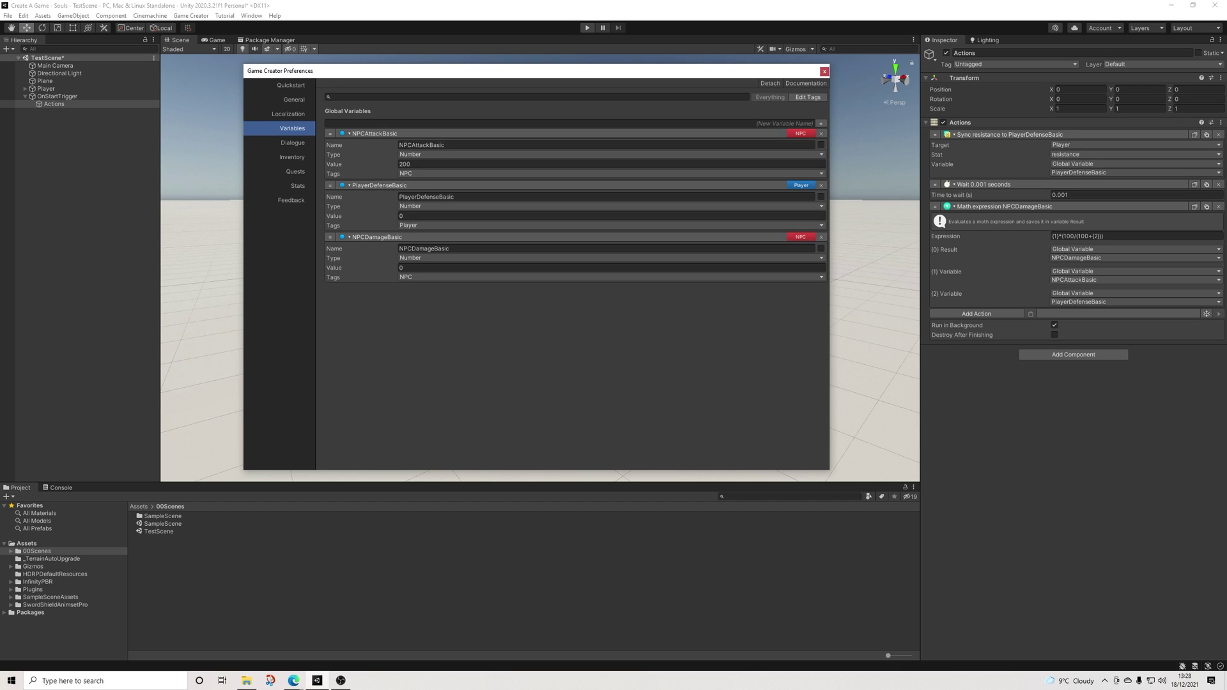
left_click(587, 27)
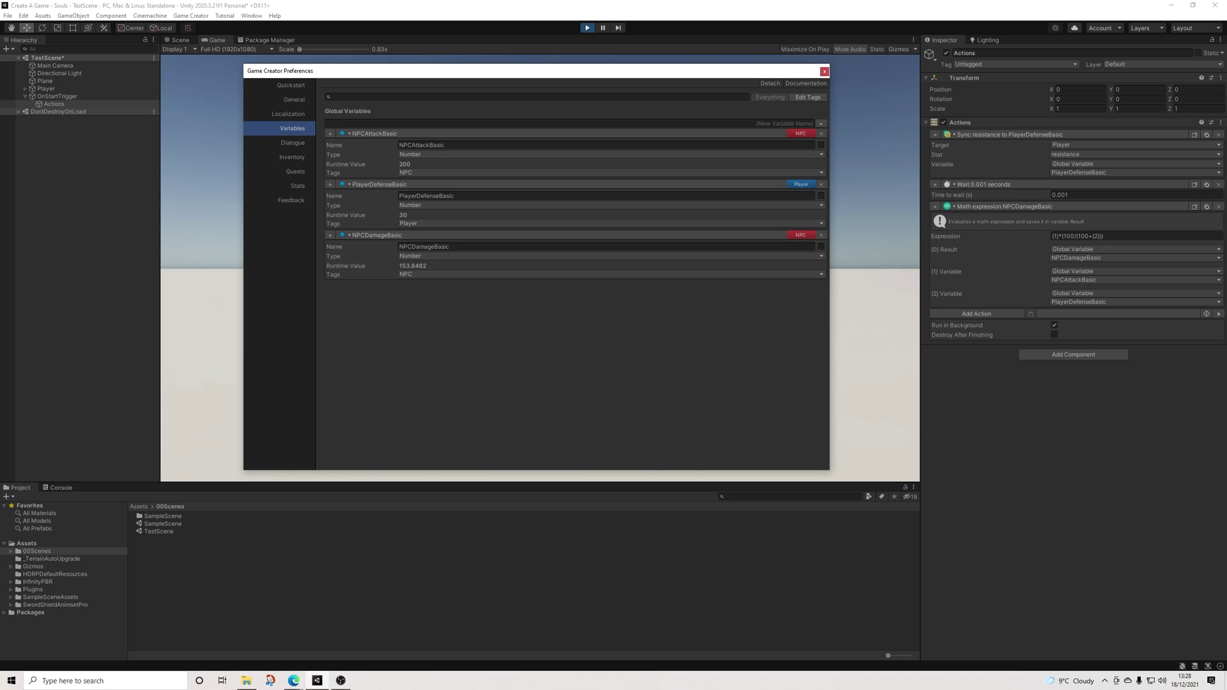
key("ctrl+p")
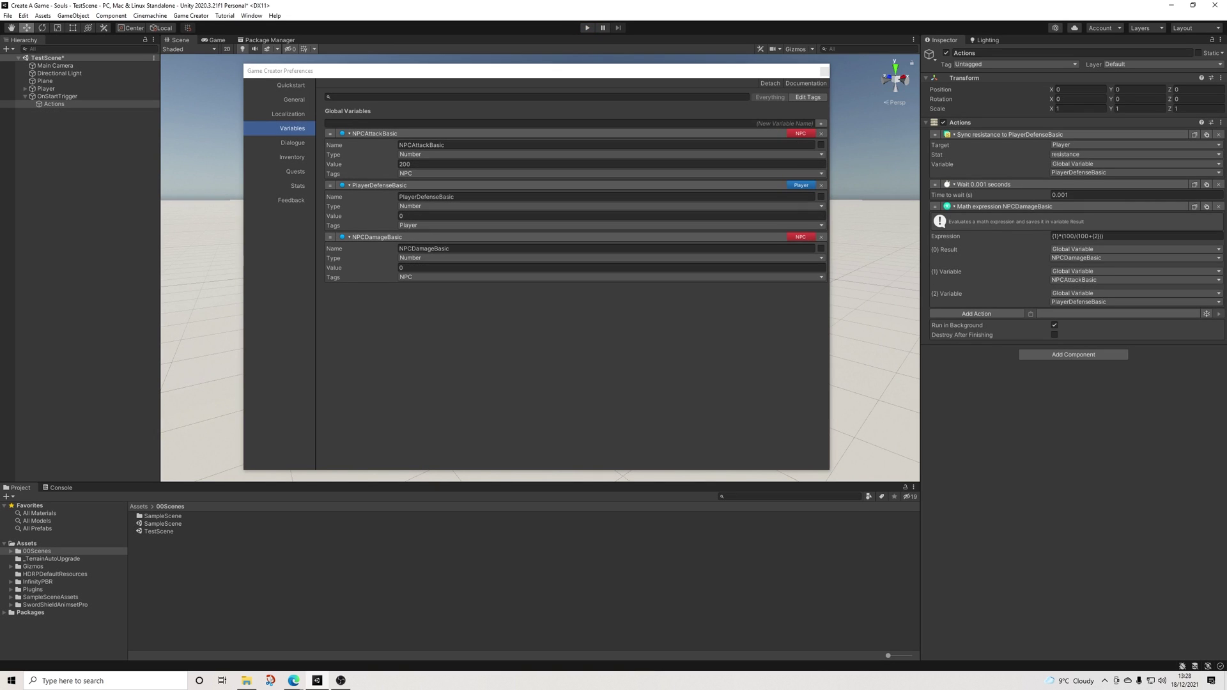
Set the resistance stat's base value to 200 and play-test the scene to check the runtime value of NPCDamageBasic
left_click(297, 185)
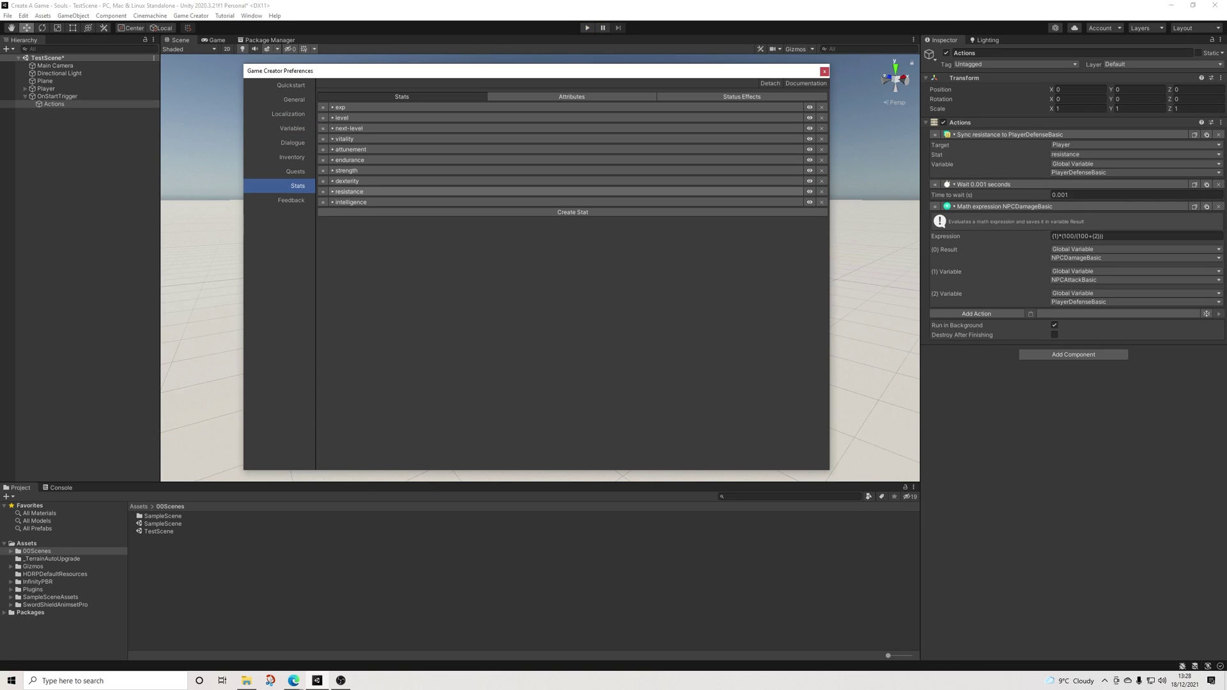
left_click(350, 191)
left_click(408, 242)
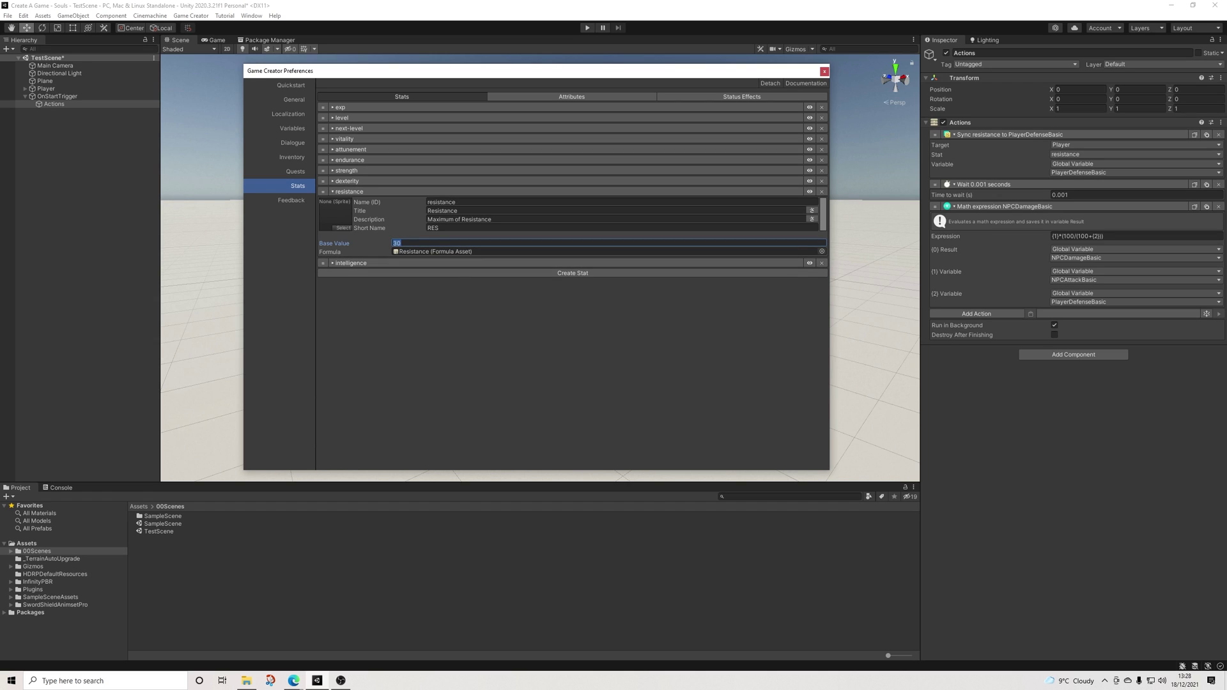
type("200")
left_click(292, 128)
key("ctrl+p")
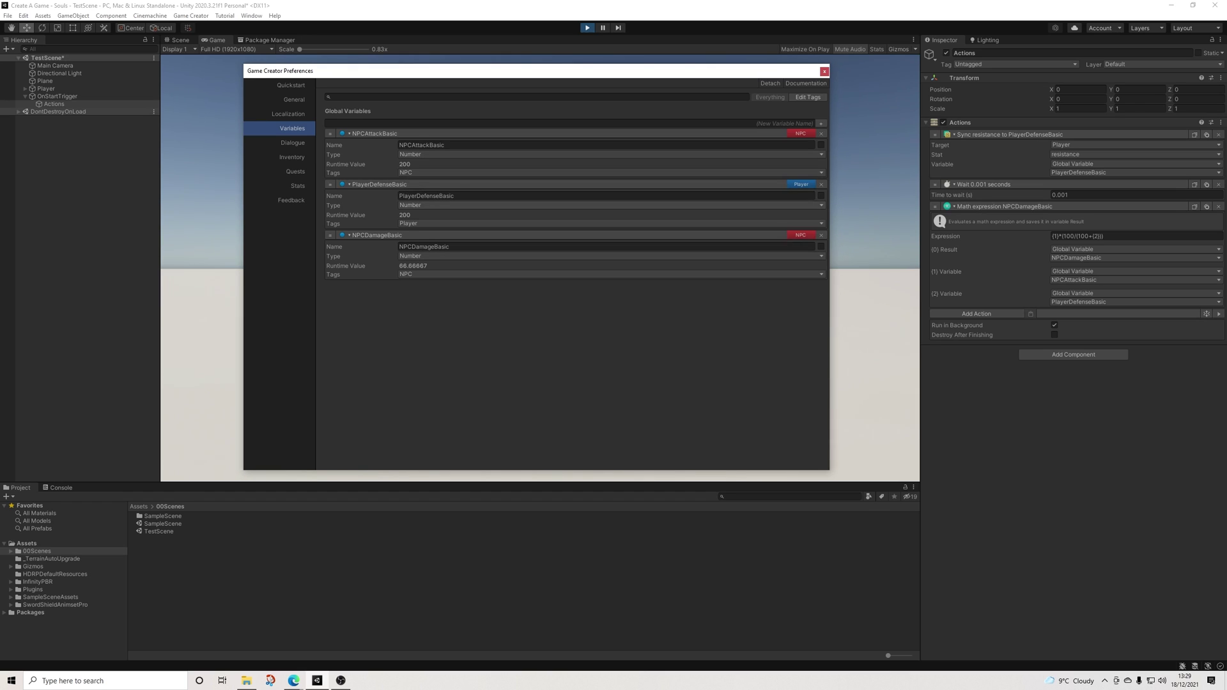
key("ctrl+p")
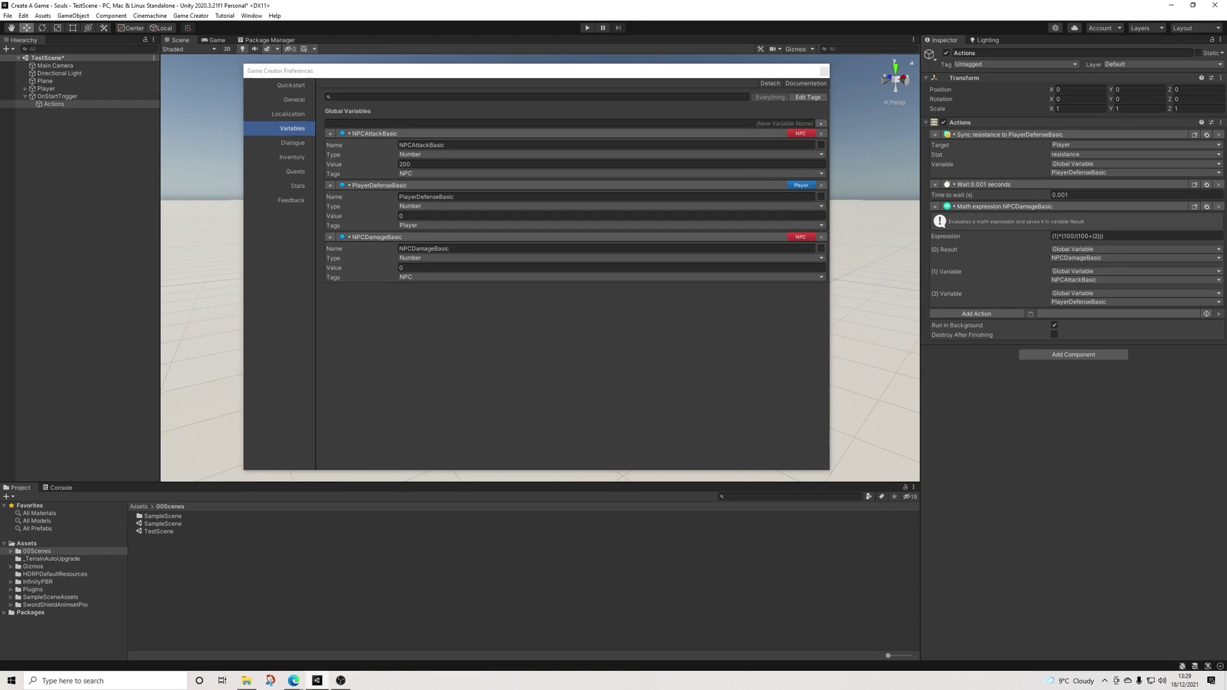
Set the resistance stat's base value to 400 and play-test the scene to check the global variables' runtime values
left_click(297, 186)
left_click(349, 192)
left_click(398, 243)
type("400")
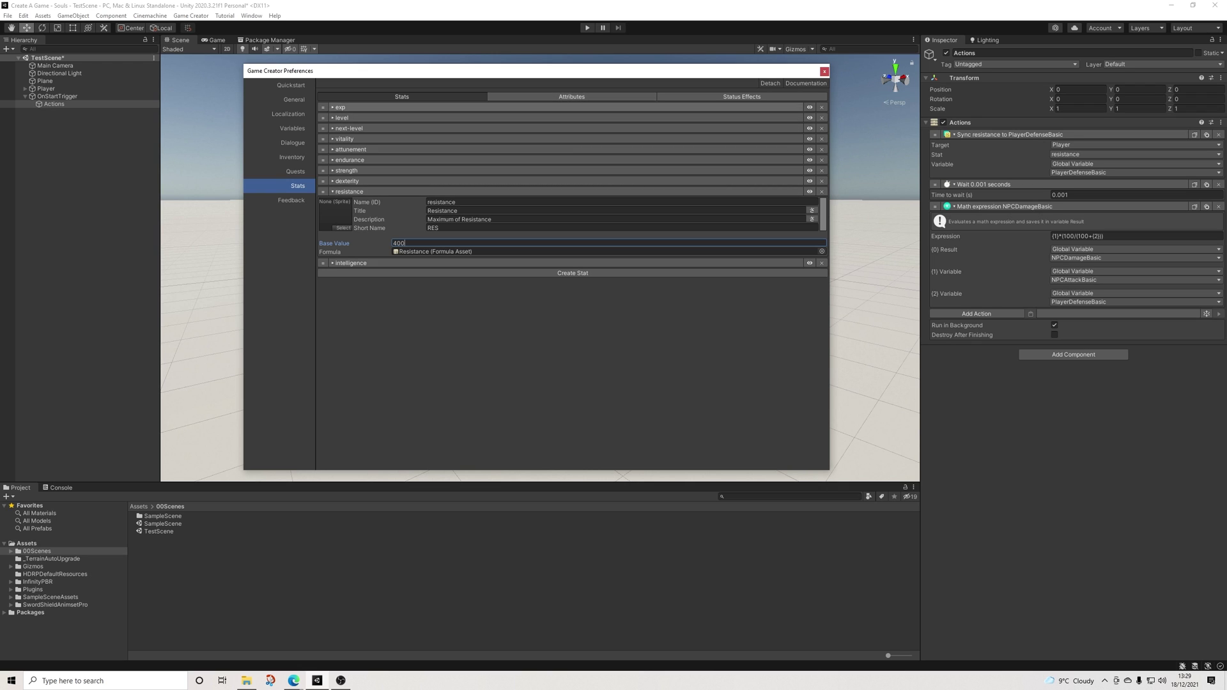
left_click(292, 127)
key("ctrl+p")
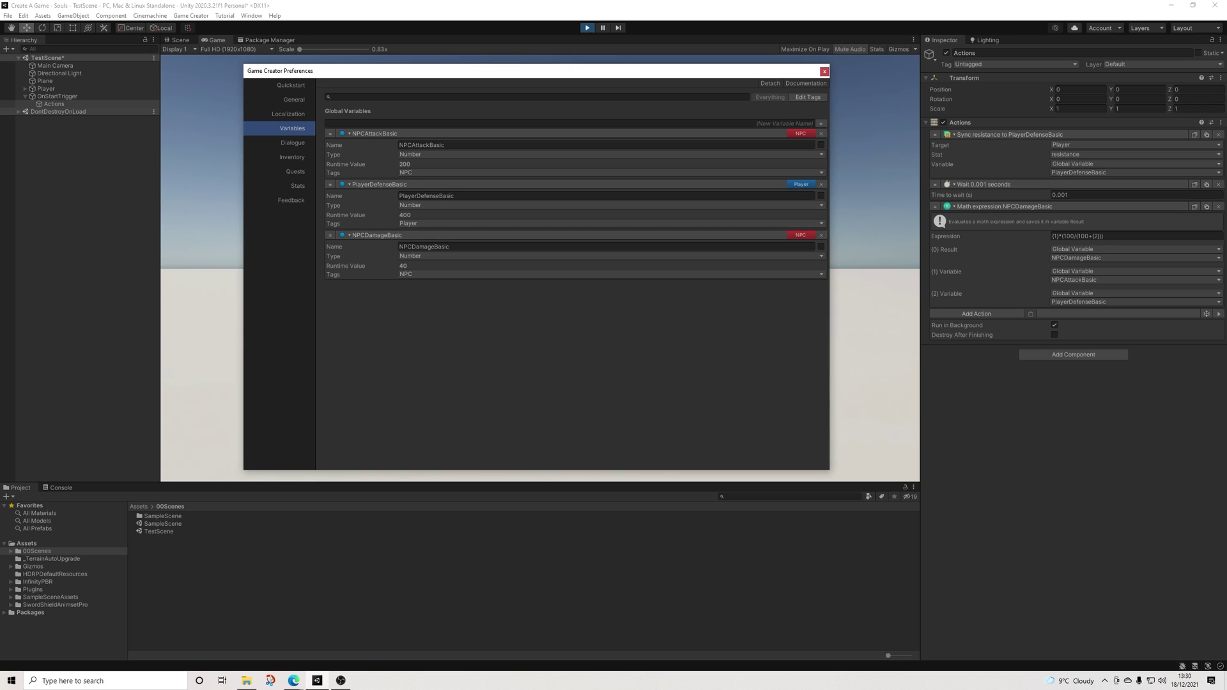
key("ctrl+p")
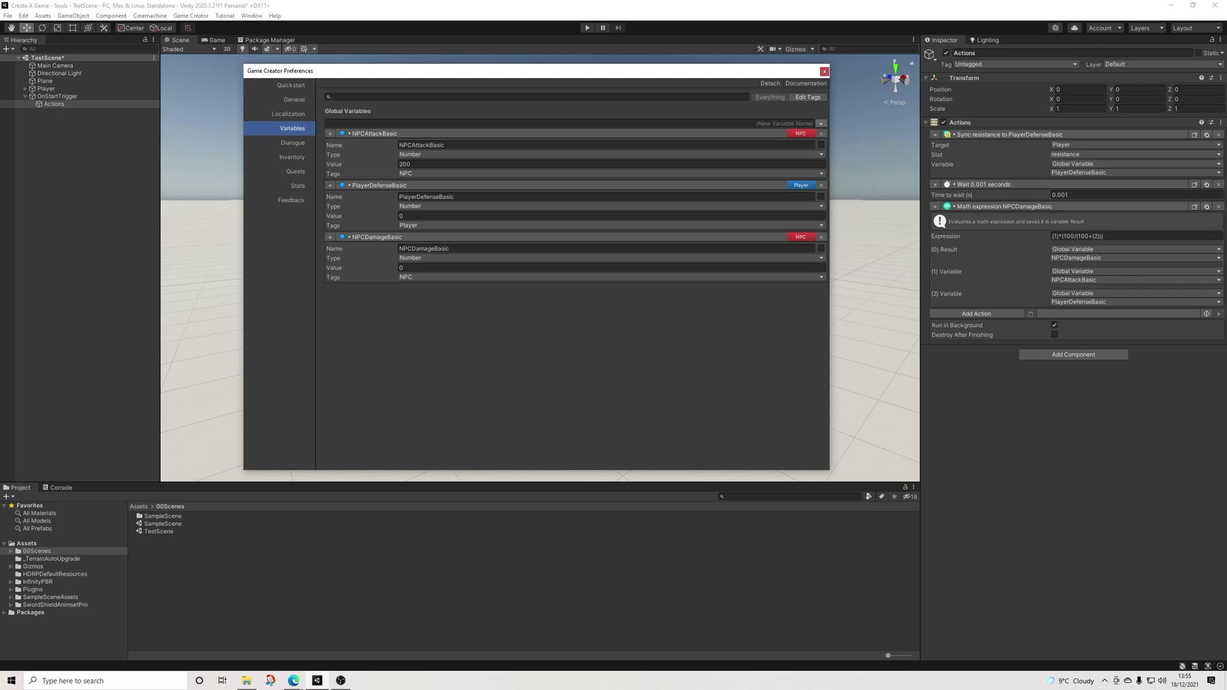
Add a global variable of type Number named PlayerAttackBasic
left_click(821, 124)
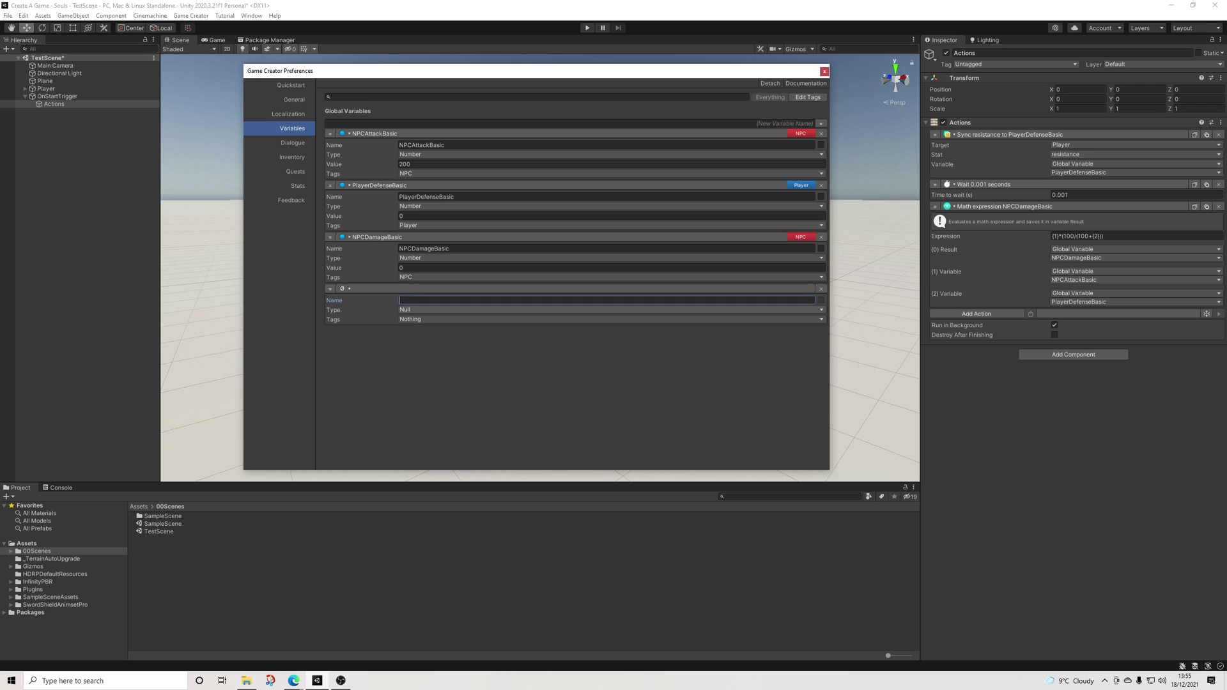
left_click(607, 309)
left_click(447, 365)
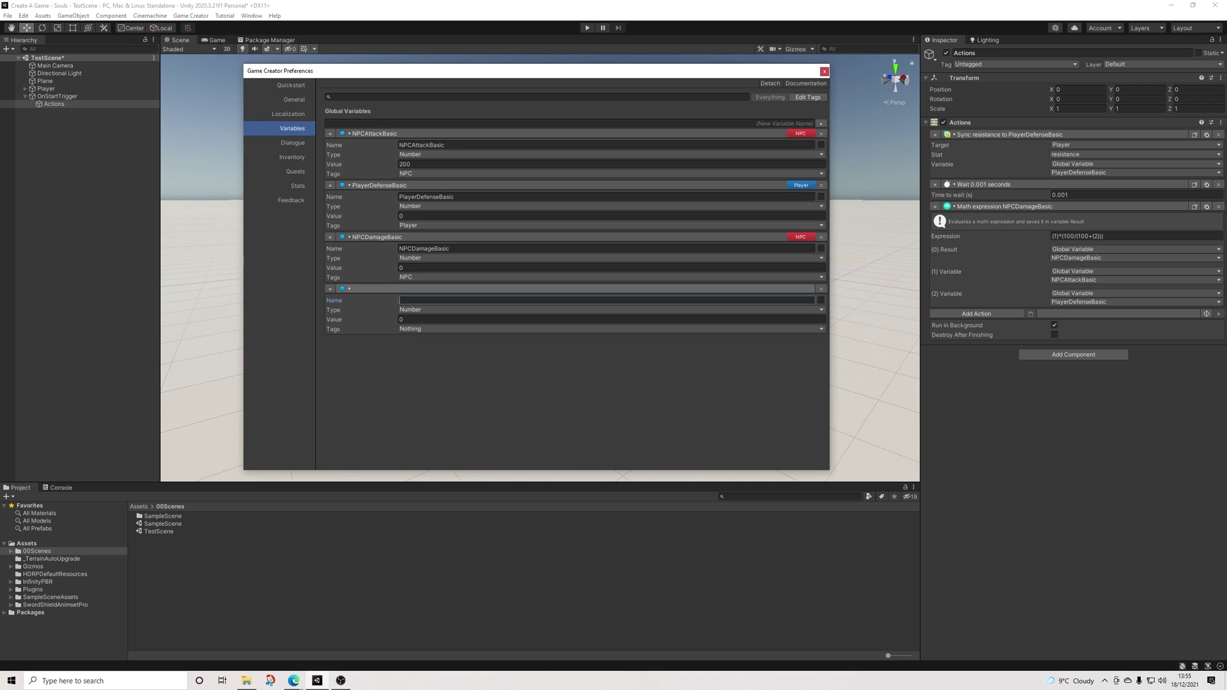
type("PlayerAttackBasic")
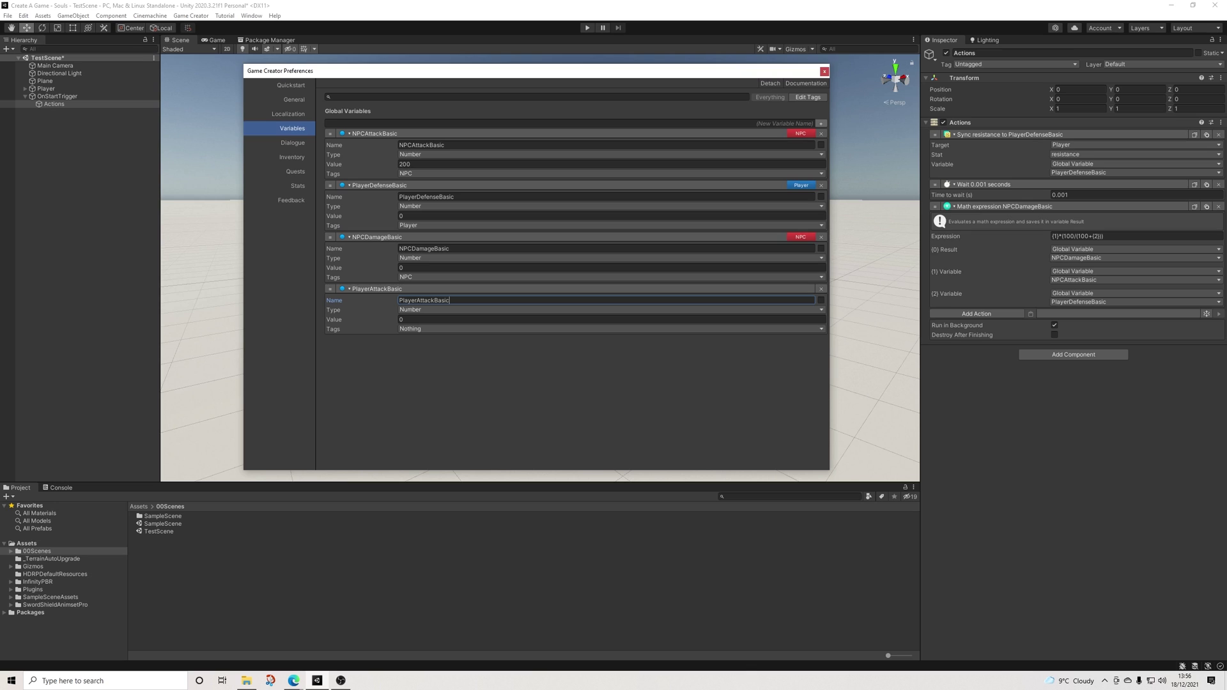
Add a global variable named PlayerStrength and set its type to Number
left_click(821, 124)
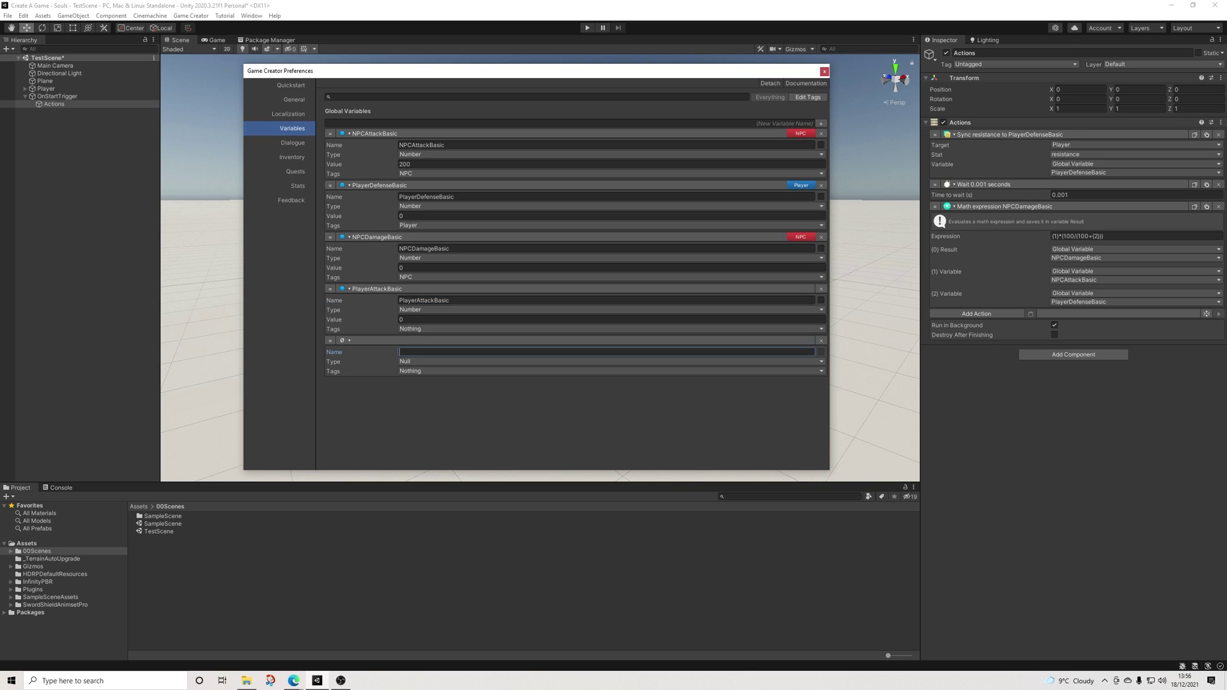
type("PlayerStrength")
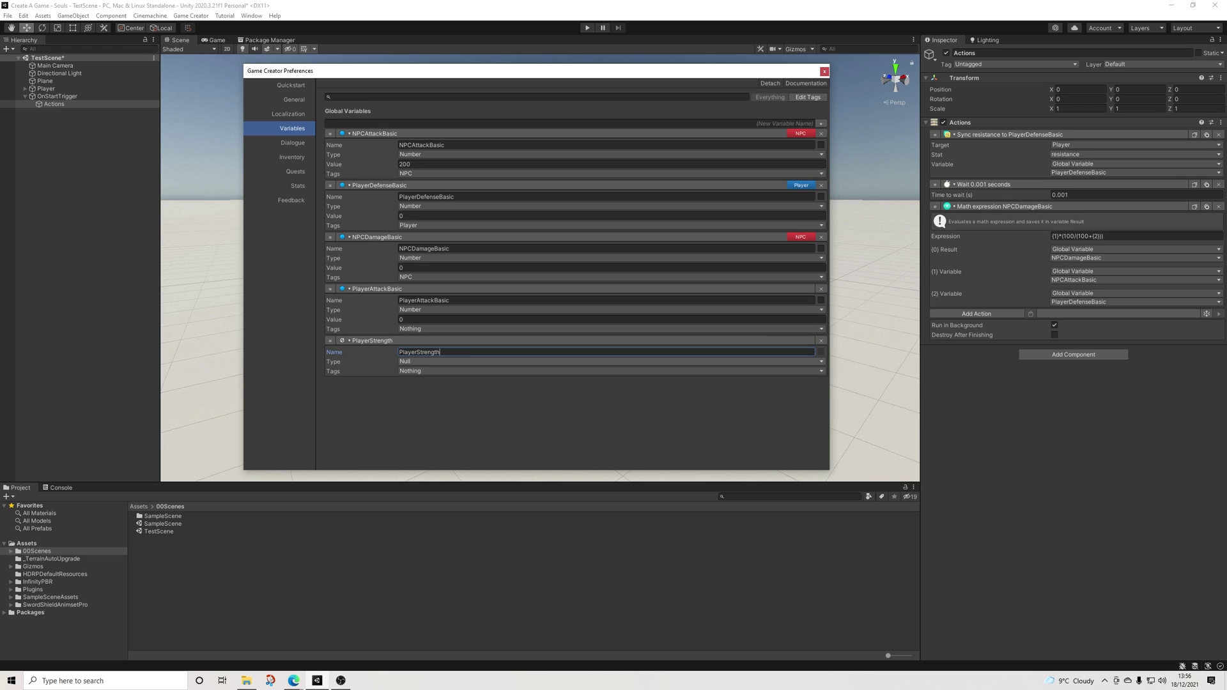
left_click(610, 361)
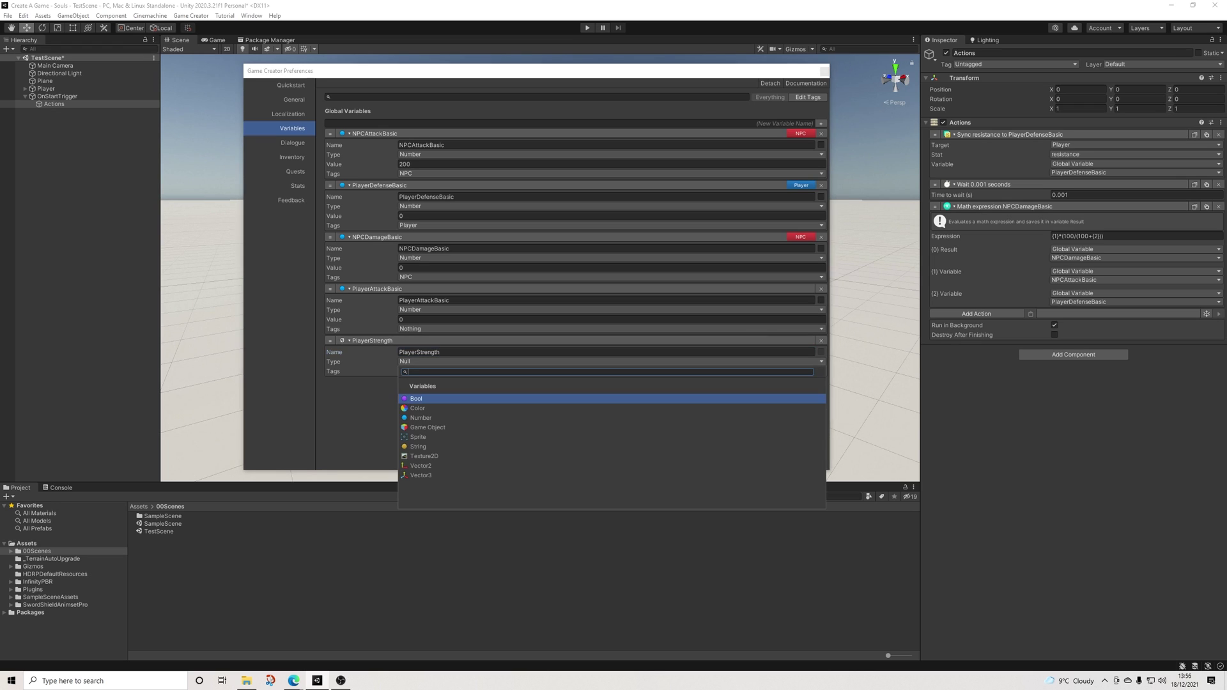
left_click(447, 418)
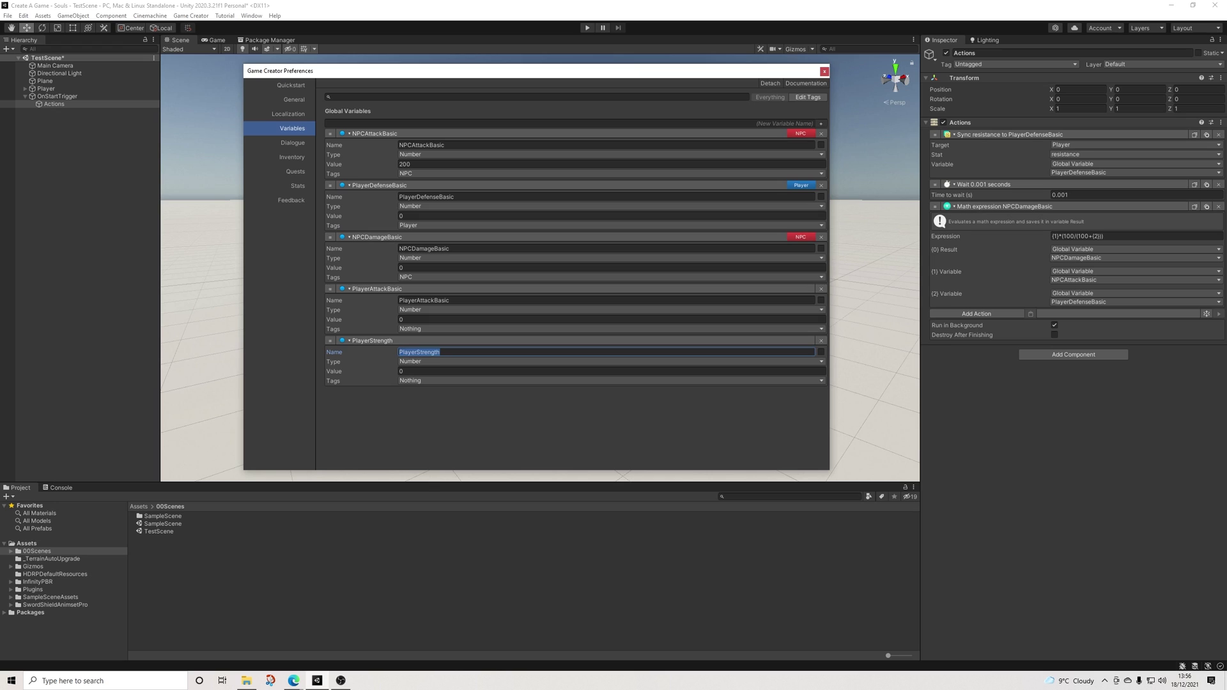
Add a global variable named PlayerDexterity and set its type to Number
left_click(821, 123)
type("PlayerDexterit")
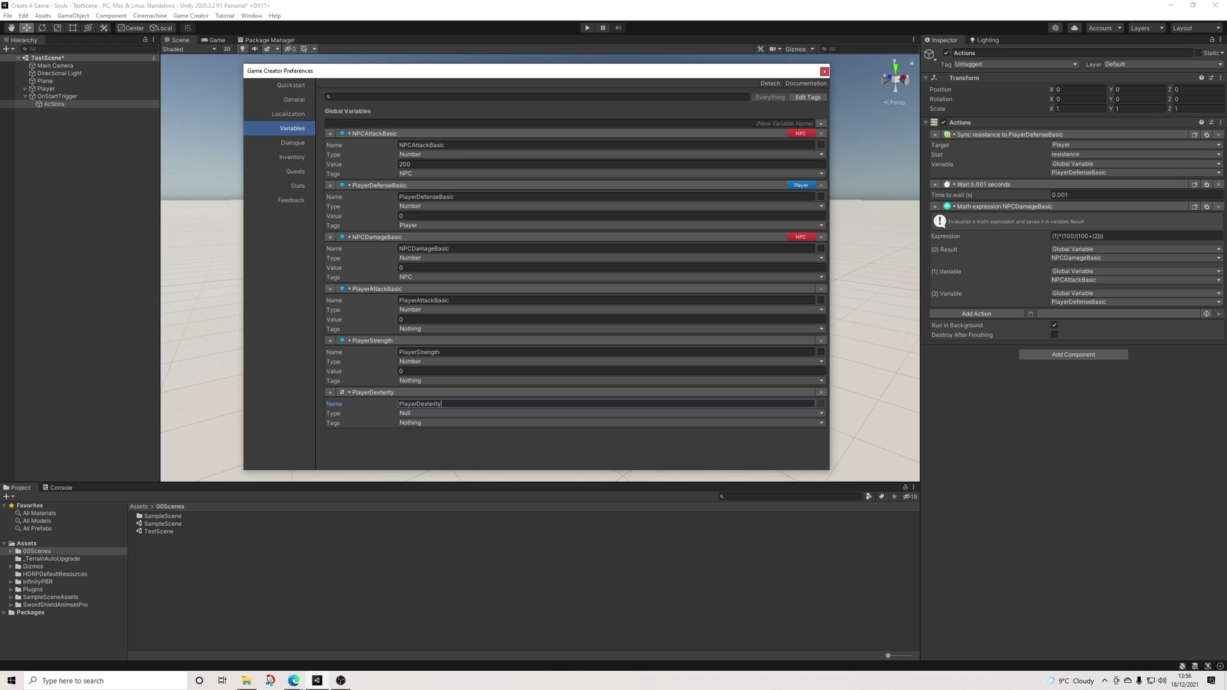
type("y")
left_click(607, 413)
left_click(447, 471)
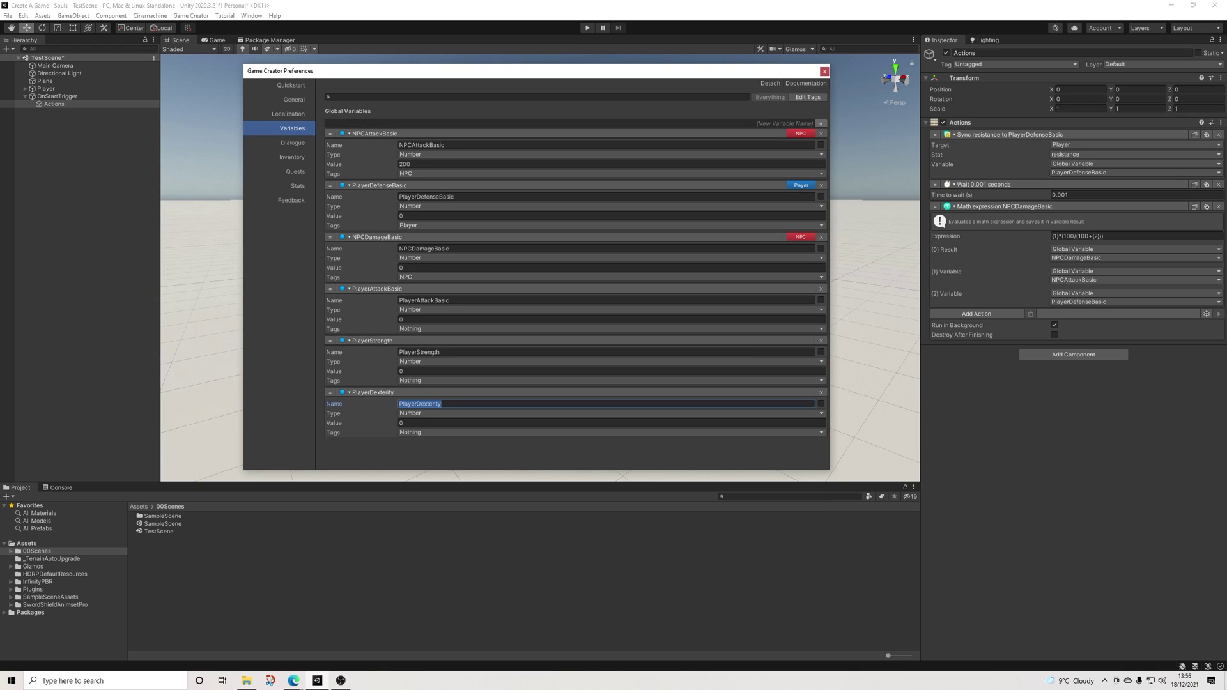
Add two new global variables below PlayerDexterity and set the type of the first one to Number
left_click(820, 124)
scroll(607, 358, "down", 2)
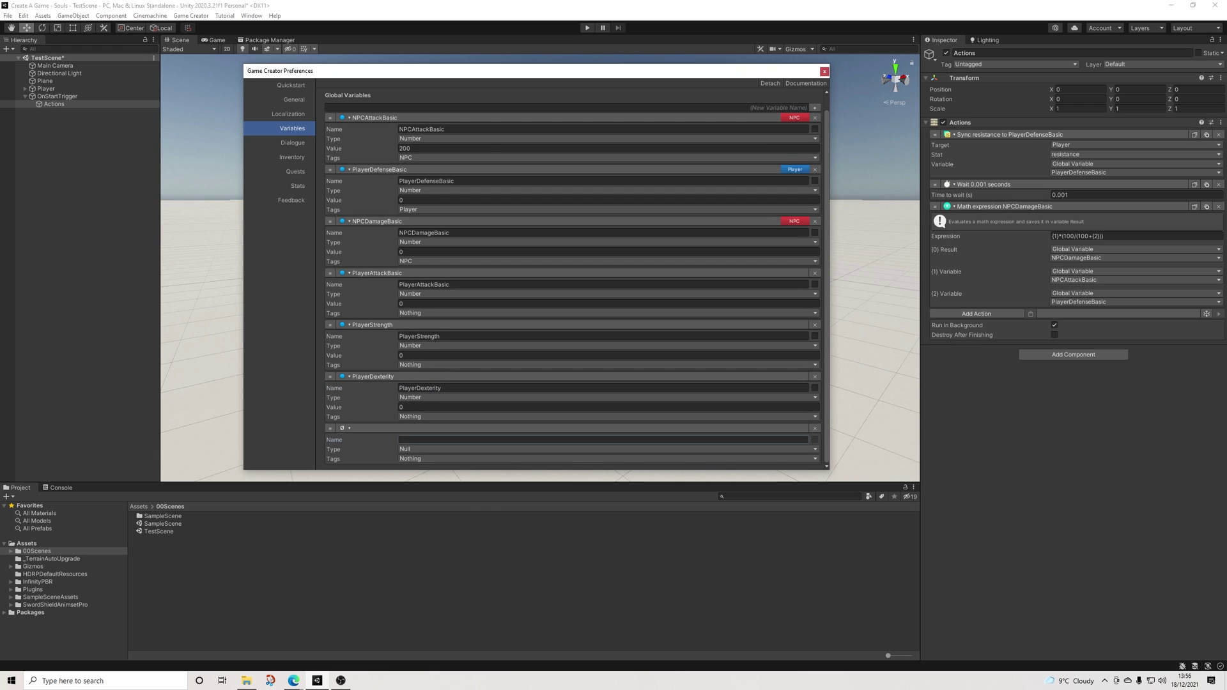
left_click(607, 449)
left_click(420, 505)
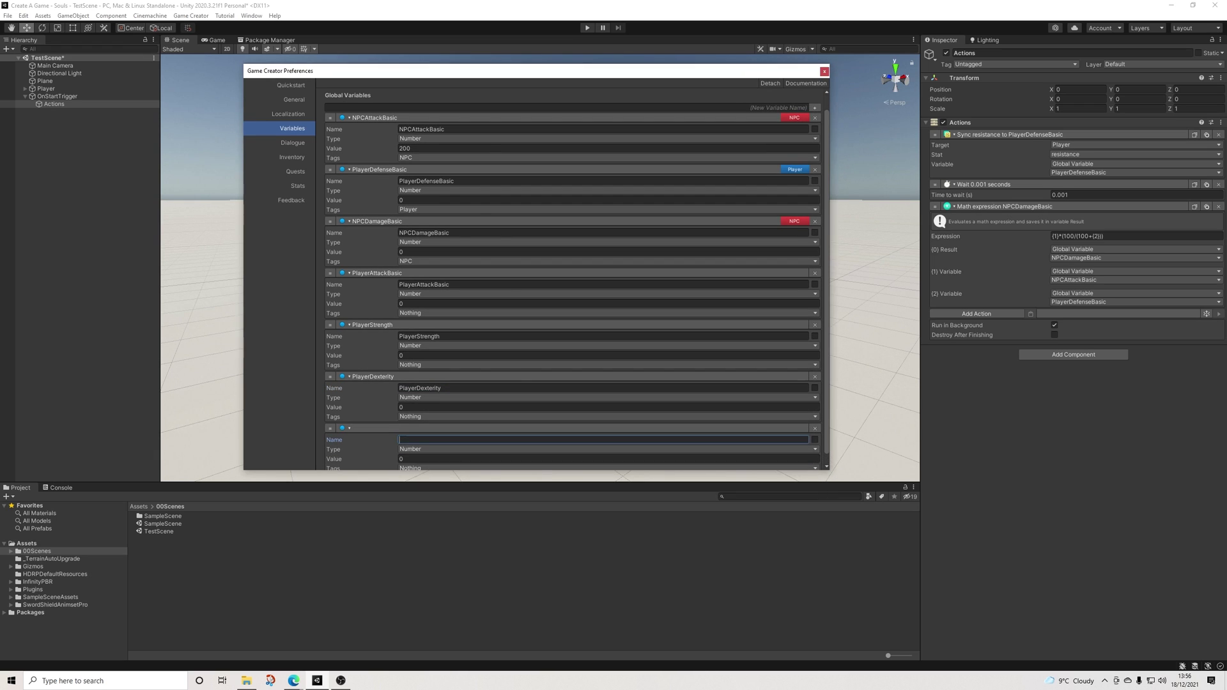
left_click(814, 108)
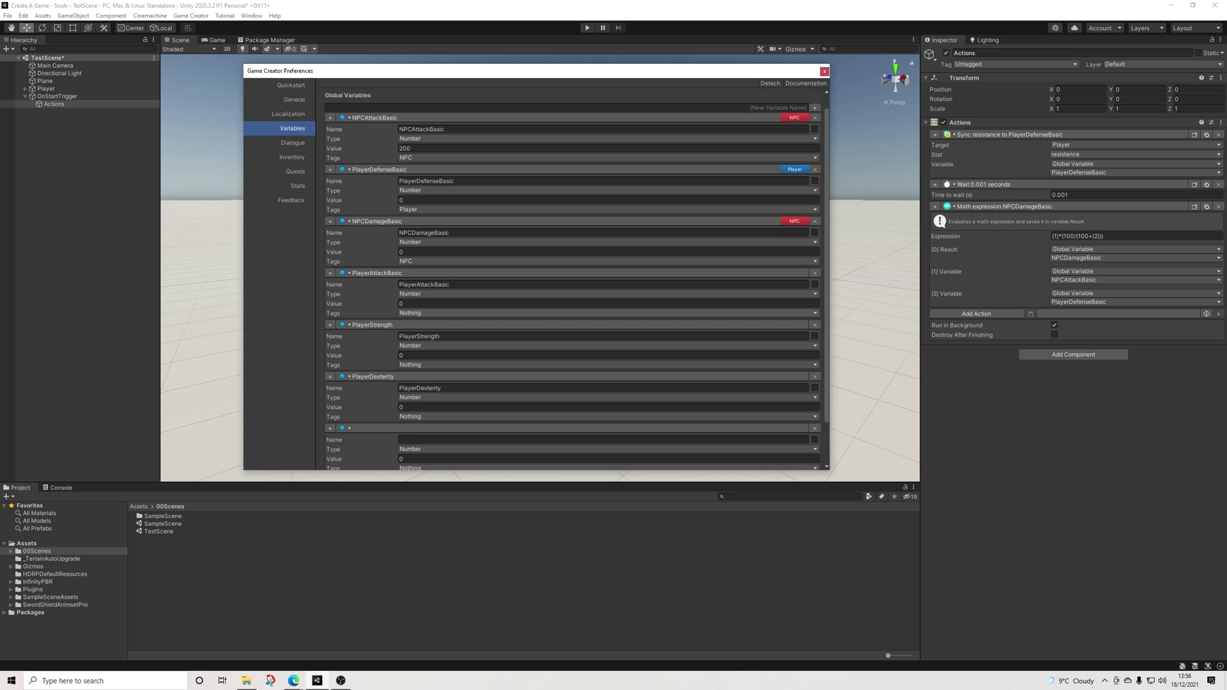
scroll(607, 281, "down", 2)
Name the new Number variable below PlayerDexterity PlayerDamageStrength and tag it as Player
left_click(601, 388)
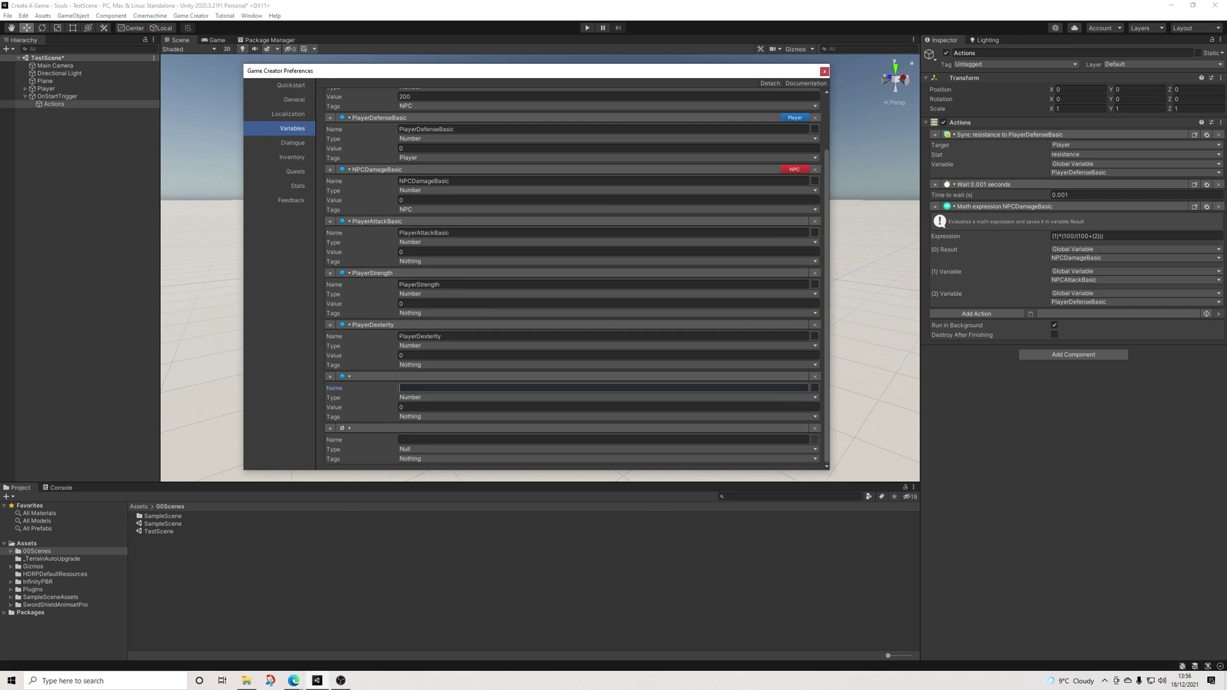
type("PlayerDamage")
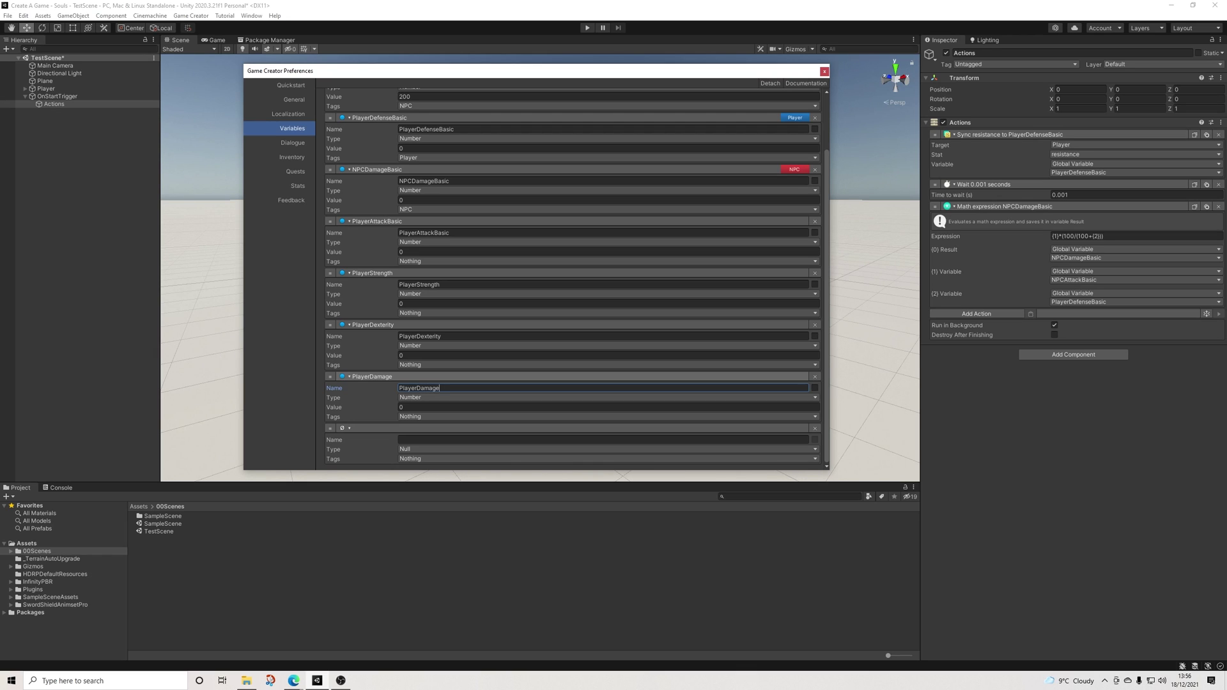
type("Strength")
left_click(448, 416)
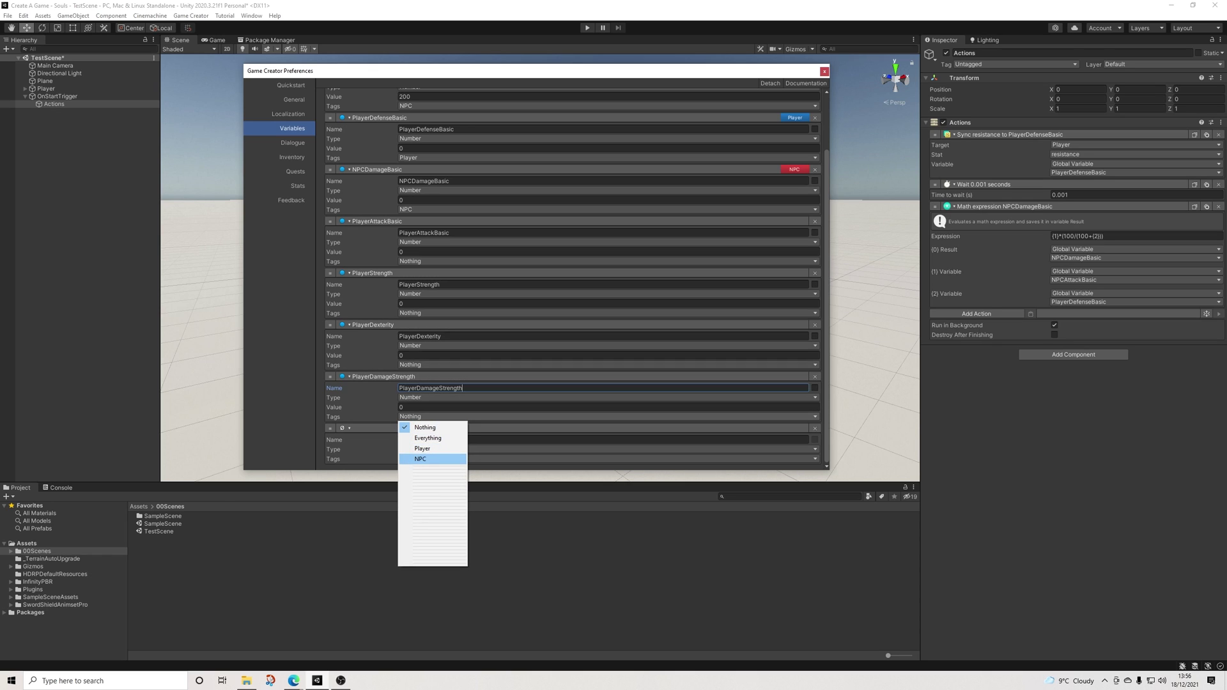
left_click(421, 455)
Open the tag choices of the last, still unnamed global variable
left_click(447, 458)
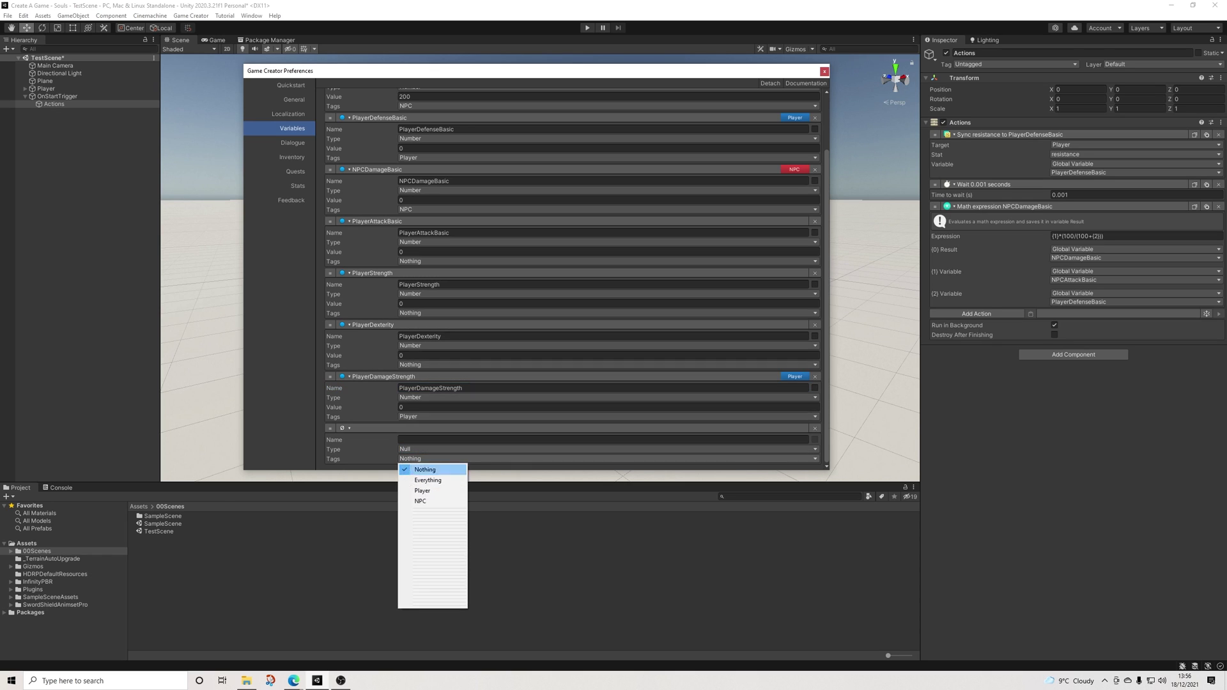
Tag the new untitled global variable as Player and name it PlayerDamageDex
left_click(422, 491)
left_click(447, 440)
type("PlayerDamag")
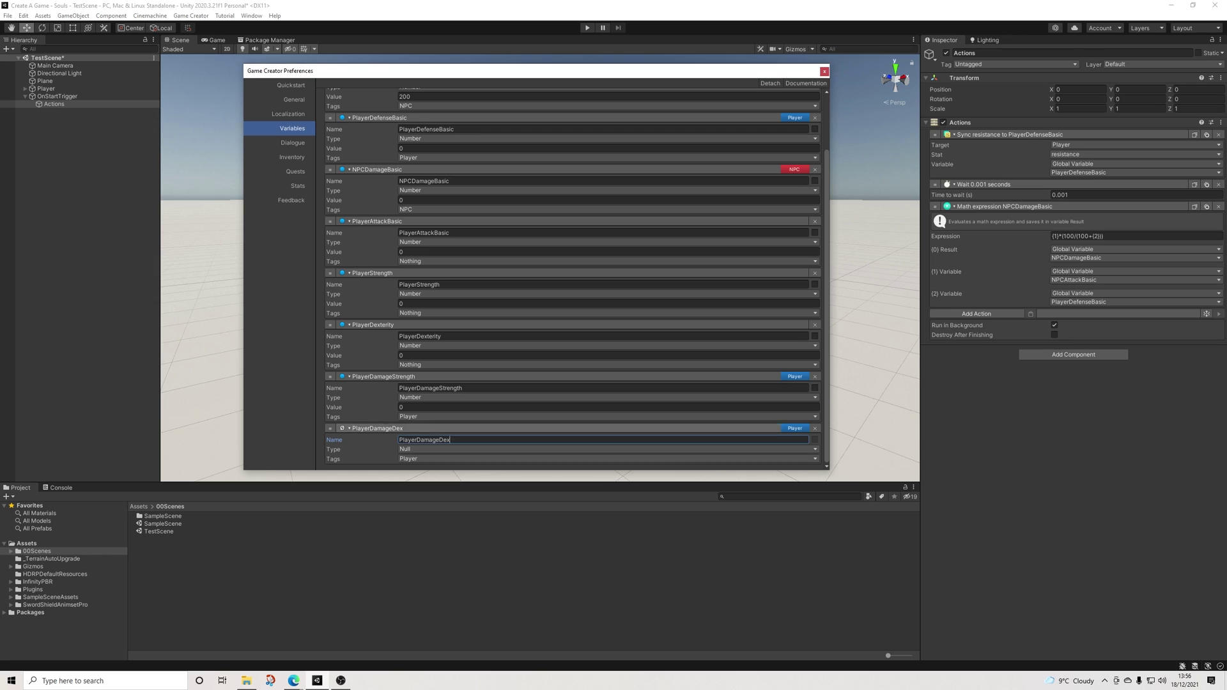
type("eDex")
Rename the PlayerDamageStrength variable to PlayerDamageStr and set the type of PlayerDamageDex to Number
left_click_drag(462, 388, 447, 387)
key("BackSpace")
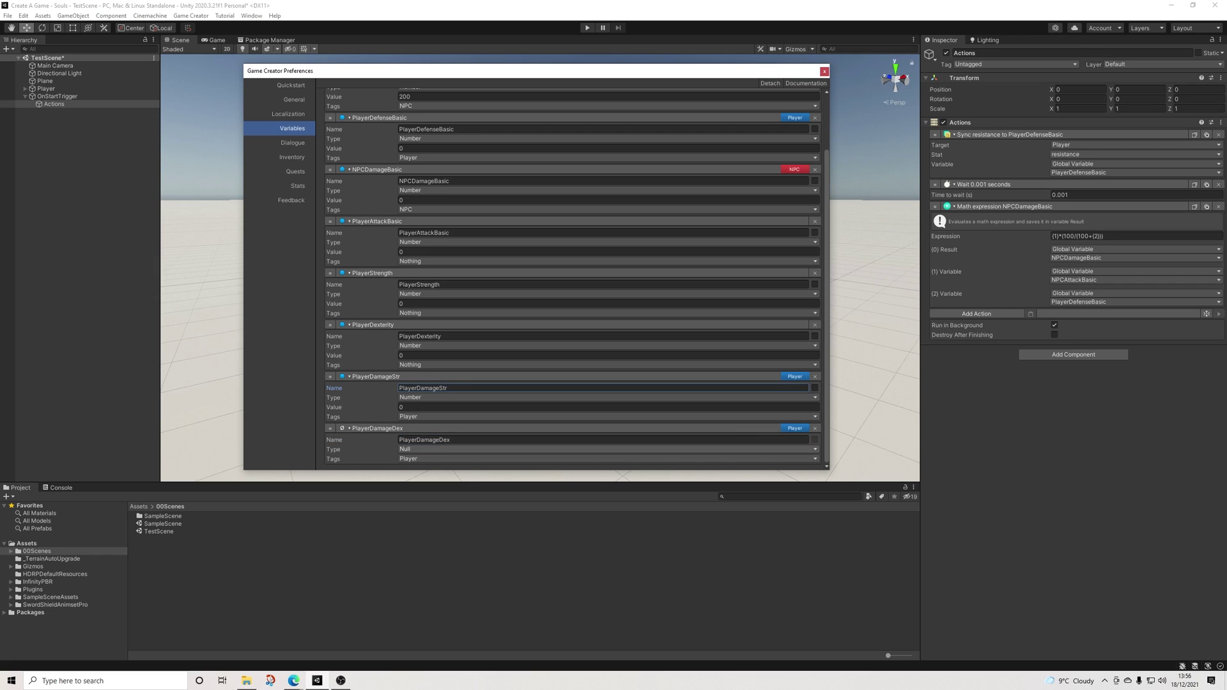
left_click(447, 449)
left_click(447, 506)
scroll(448, 448, "down", 1)
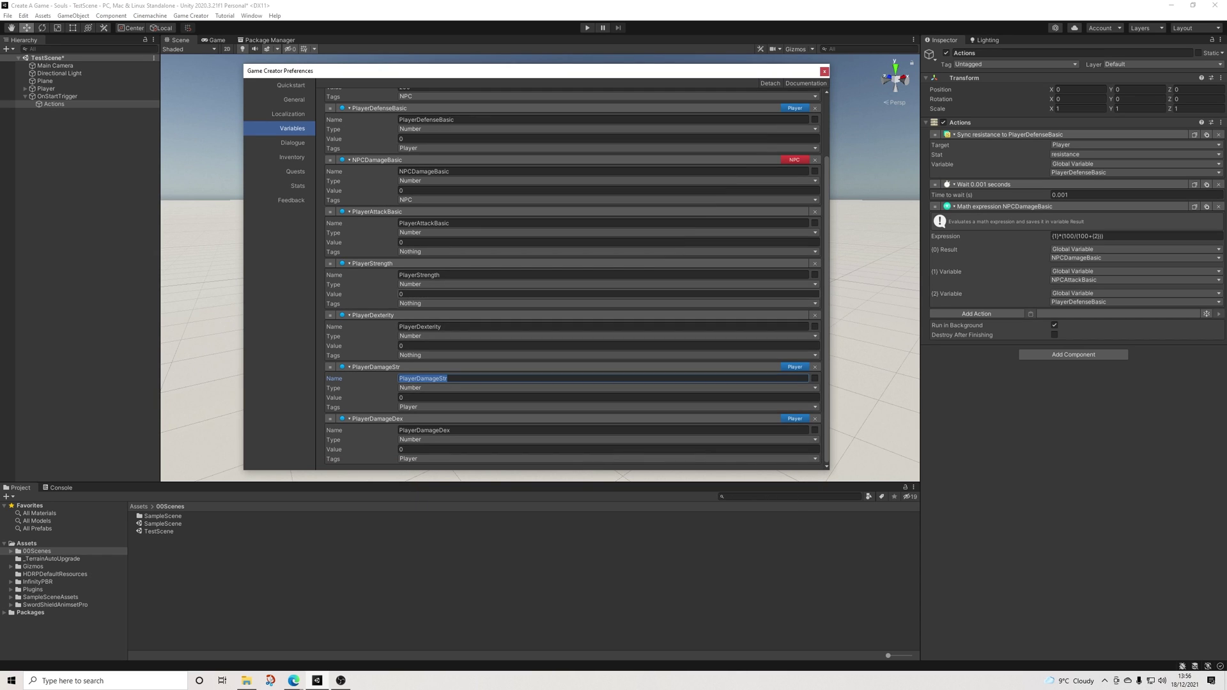
Tag the PlayerDexterity, PlayerStrength and PlayerAttackBasic variables as Player
left_click(421, 397)
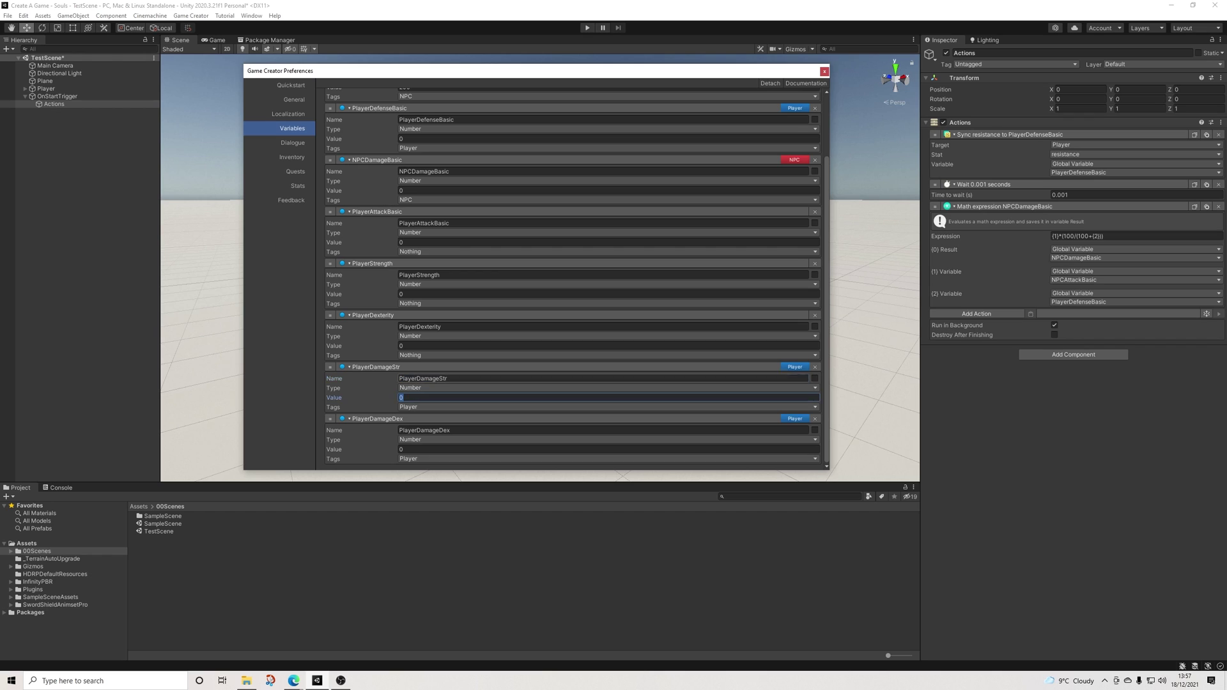
left_click(412, 355)
left_click(417, 387)
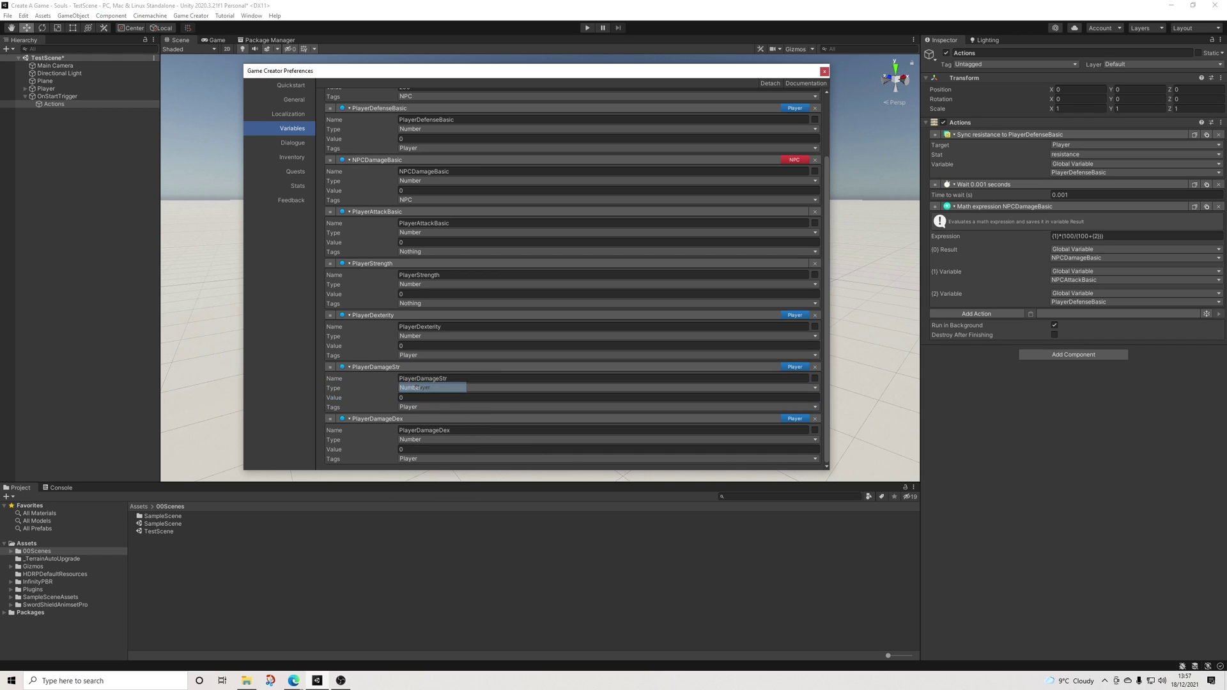
left_click(412, 304)
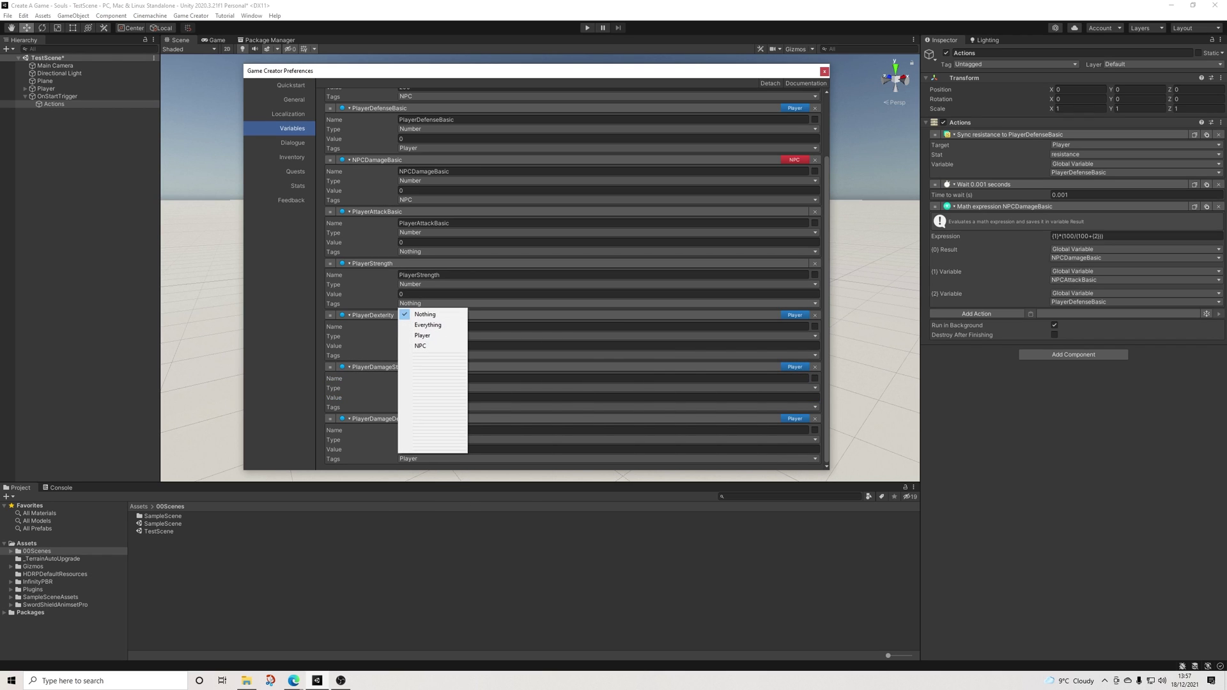
left_click(415, 336)
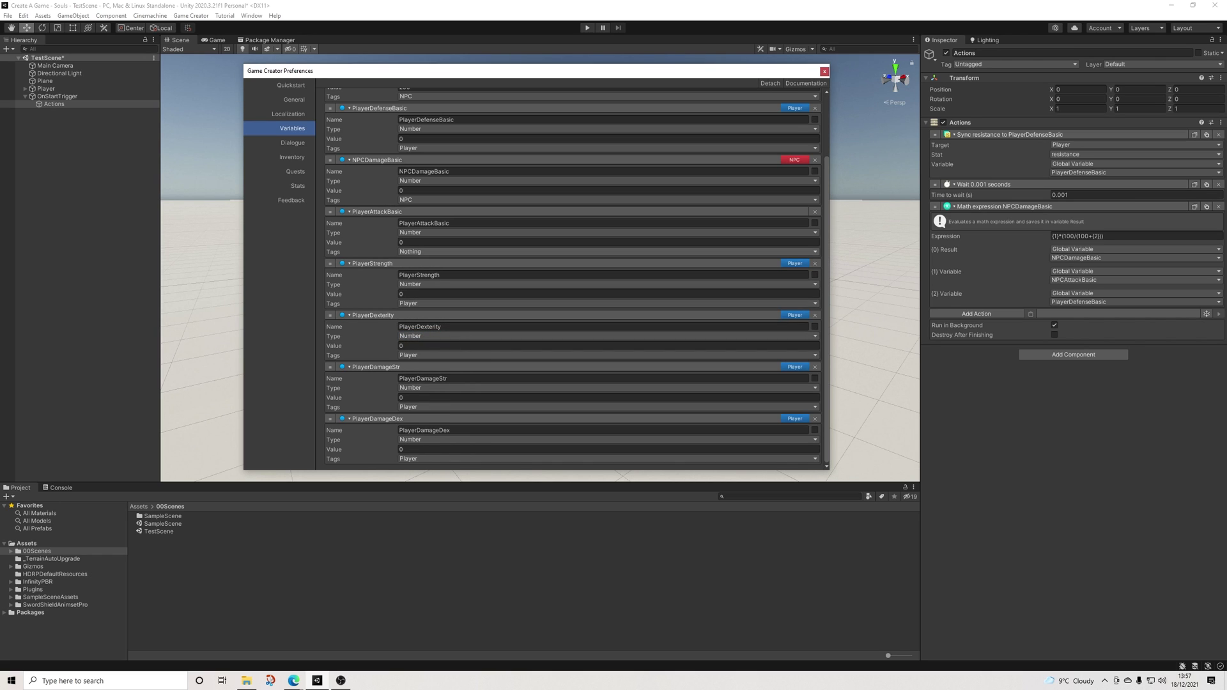
left_click(412, 251)
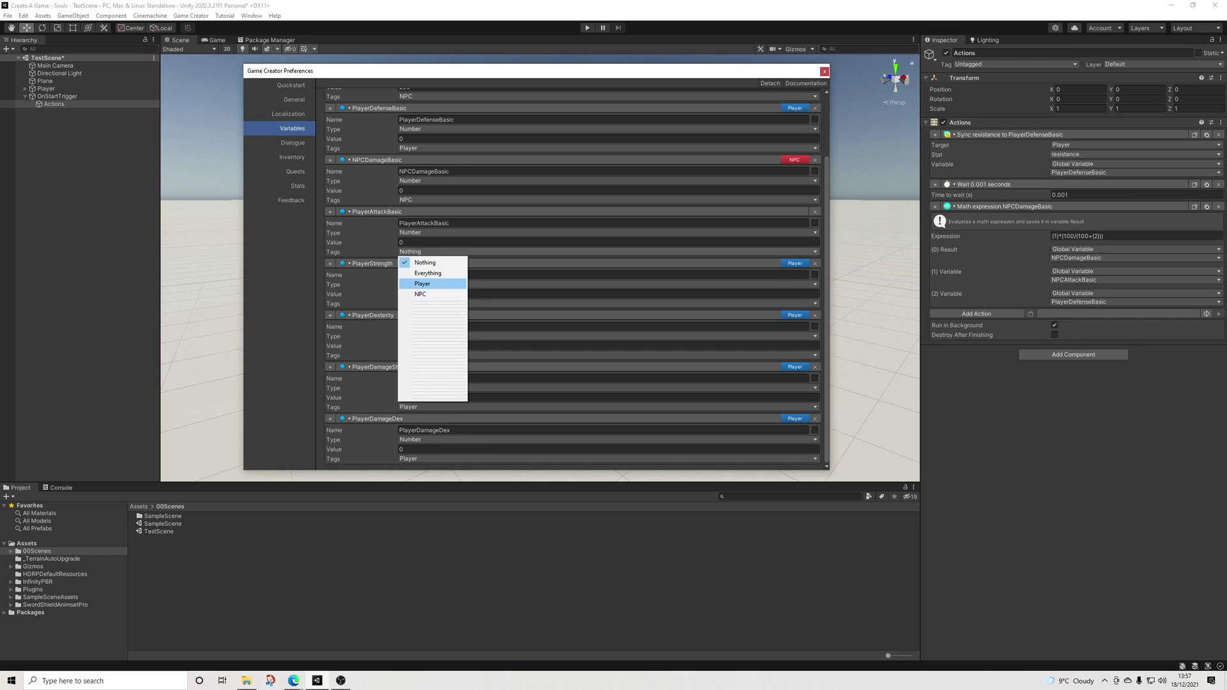
left_click(415, 282)
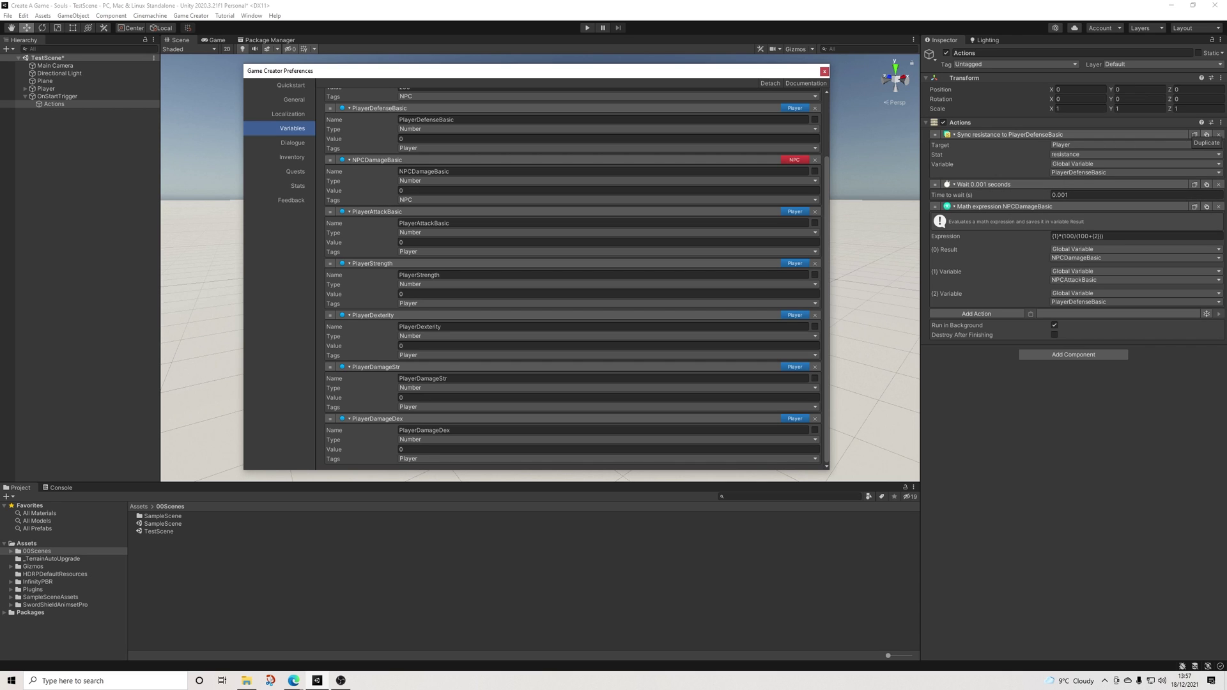
Duplicate the resistance sync action twice and make the second one sync the strength stat to PlayerStrength
left_click(1194, 135)
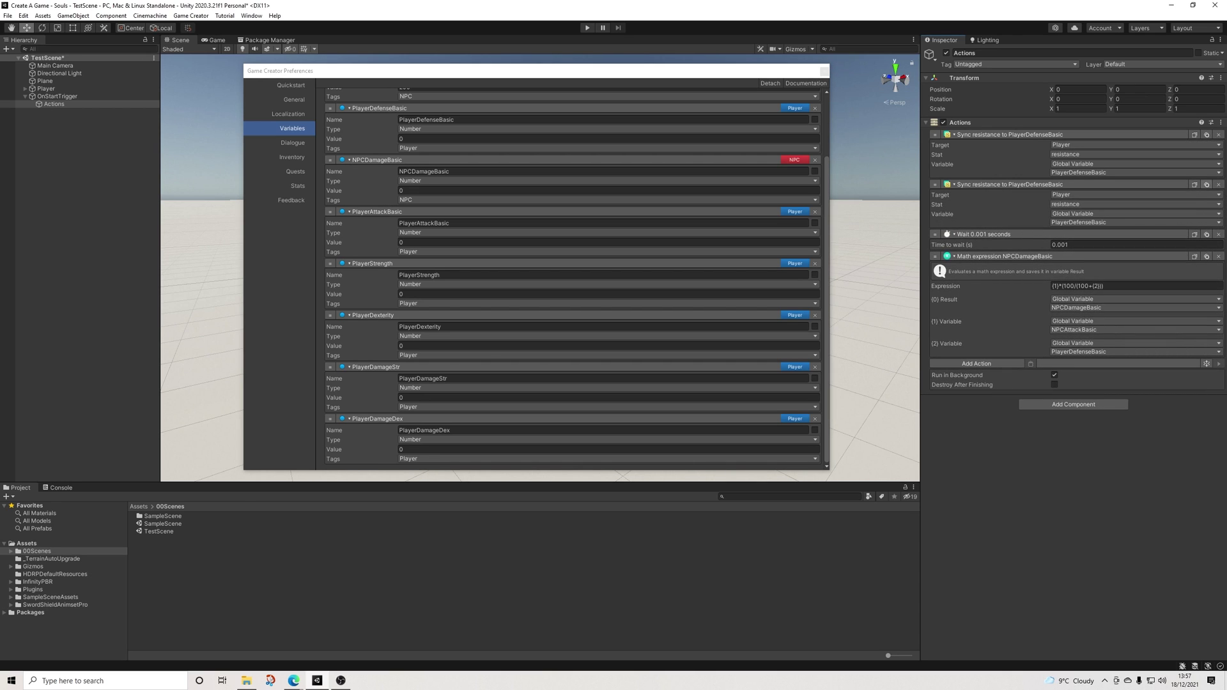
left_click(1194, 184)
left_click(1134, 205)
left_click(1086, 274)
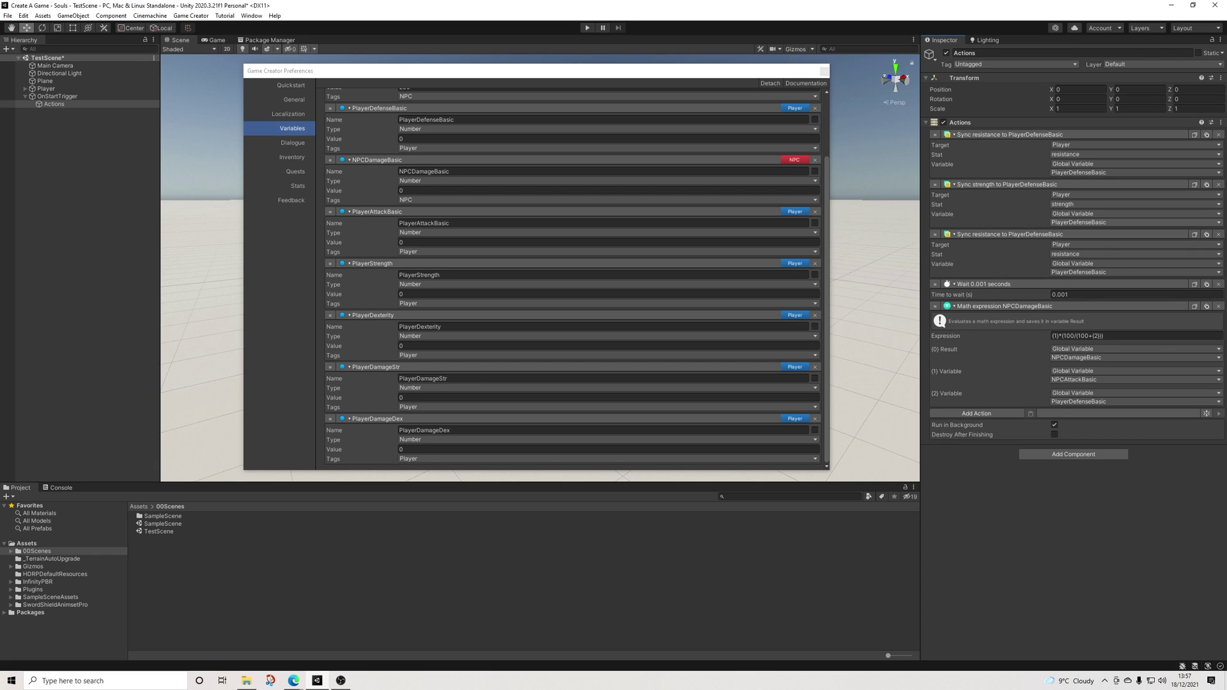
left_click(1134, 223)
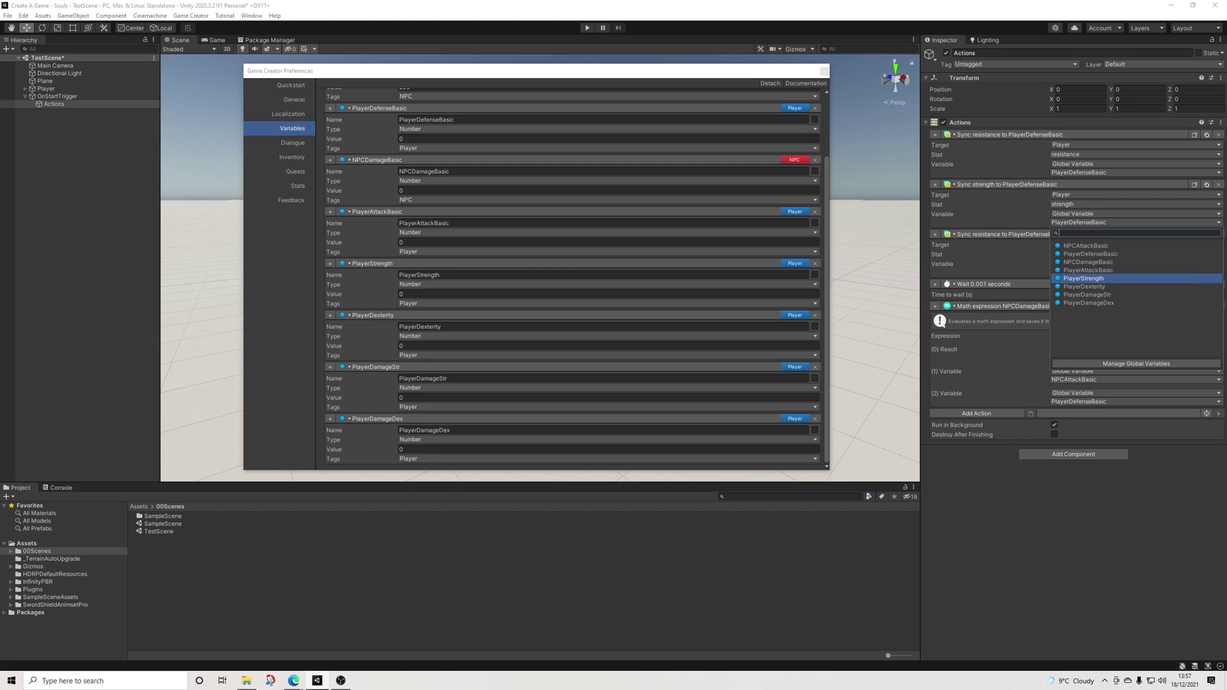
left_click(1084, 278)
Make the third sync action sync the dexterity stat to the PlayerDexterity global variable
left_click(1134, 253)
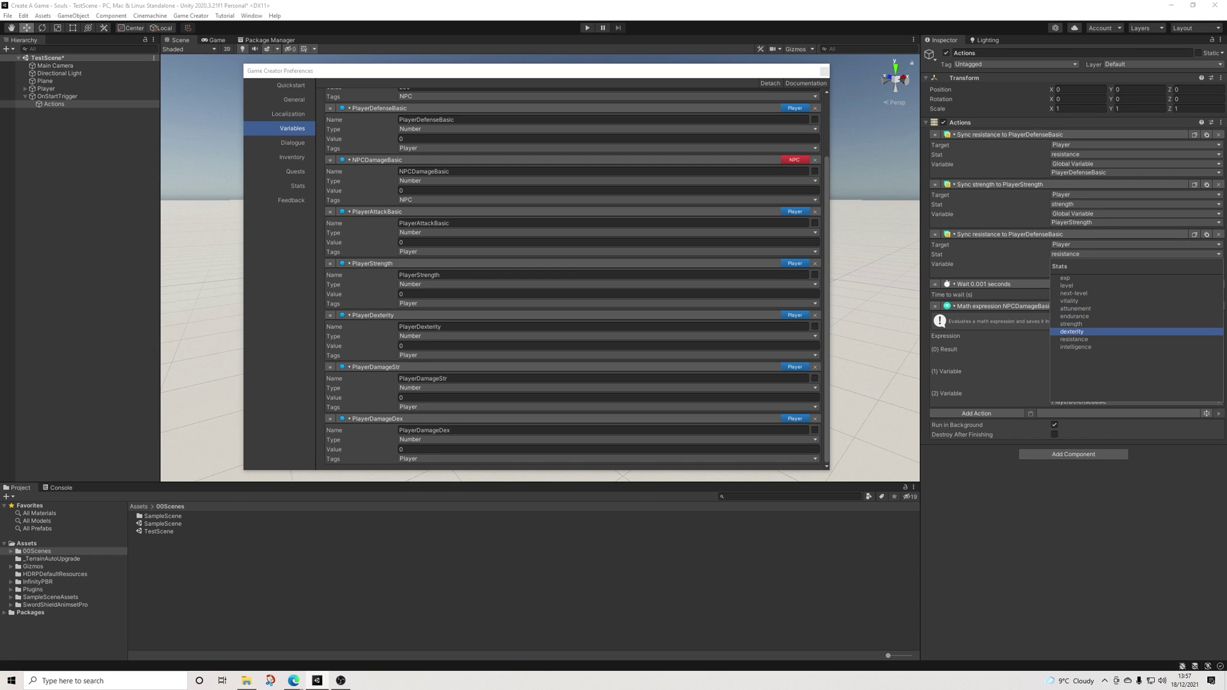
left_click(1086, 332)
left_click(1134, 272)
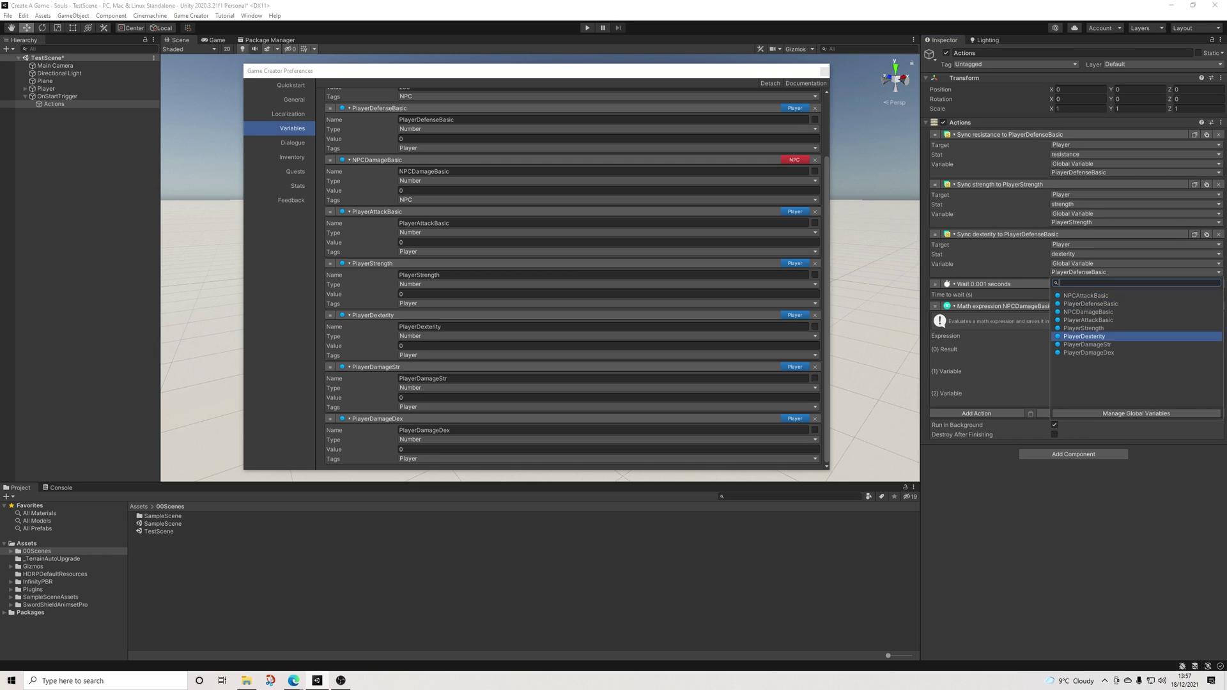
left_click(1086, 337)
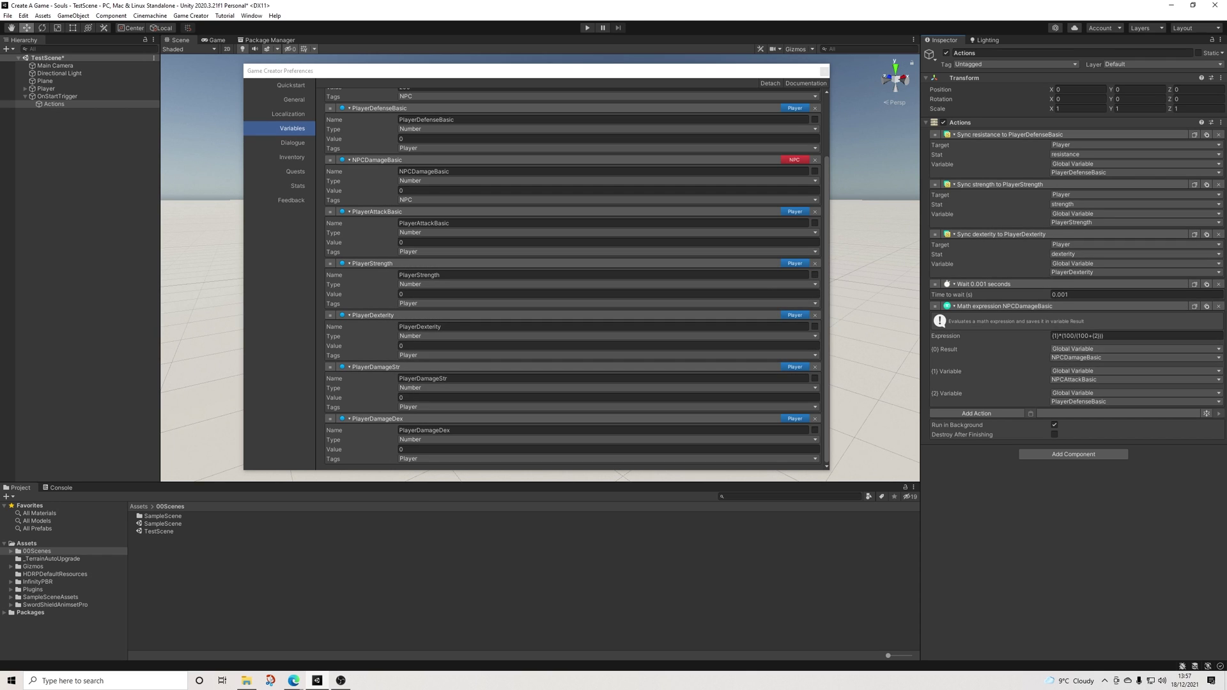
Duplicate the NPCDamageBasic math expression, saving the copy's result in PlayerDamageStr and reducing its expression to {1}+{2}
left_click(1206, 306)
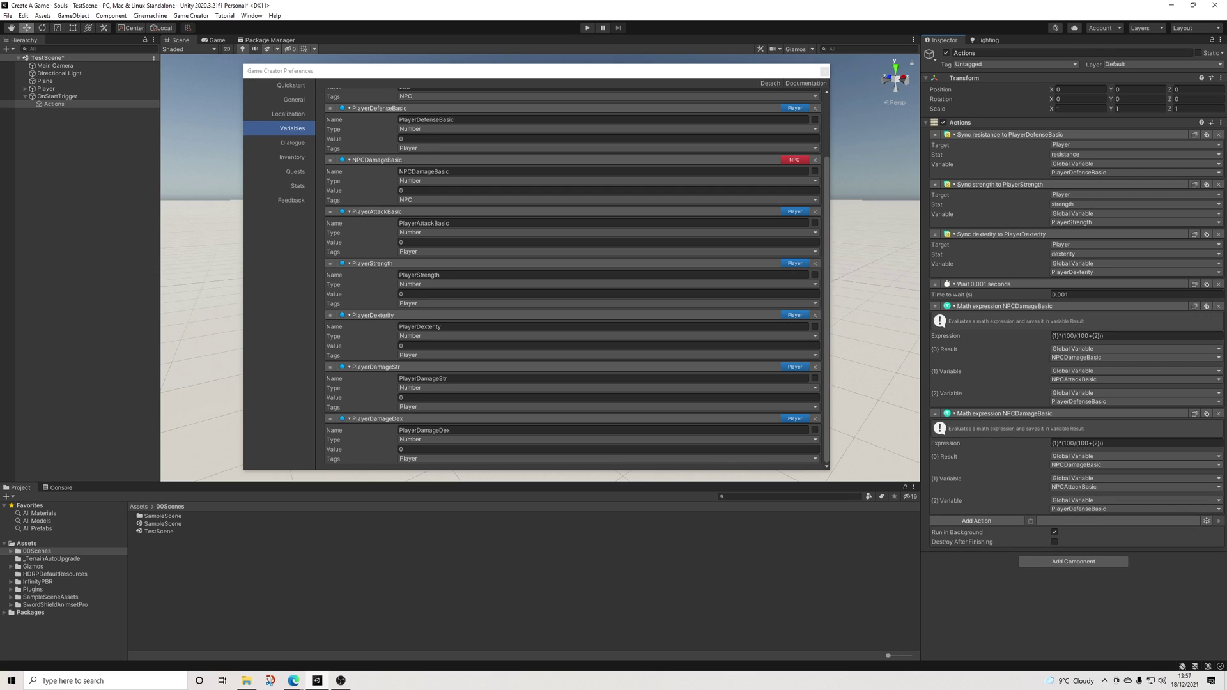
left_click(1134, 465)
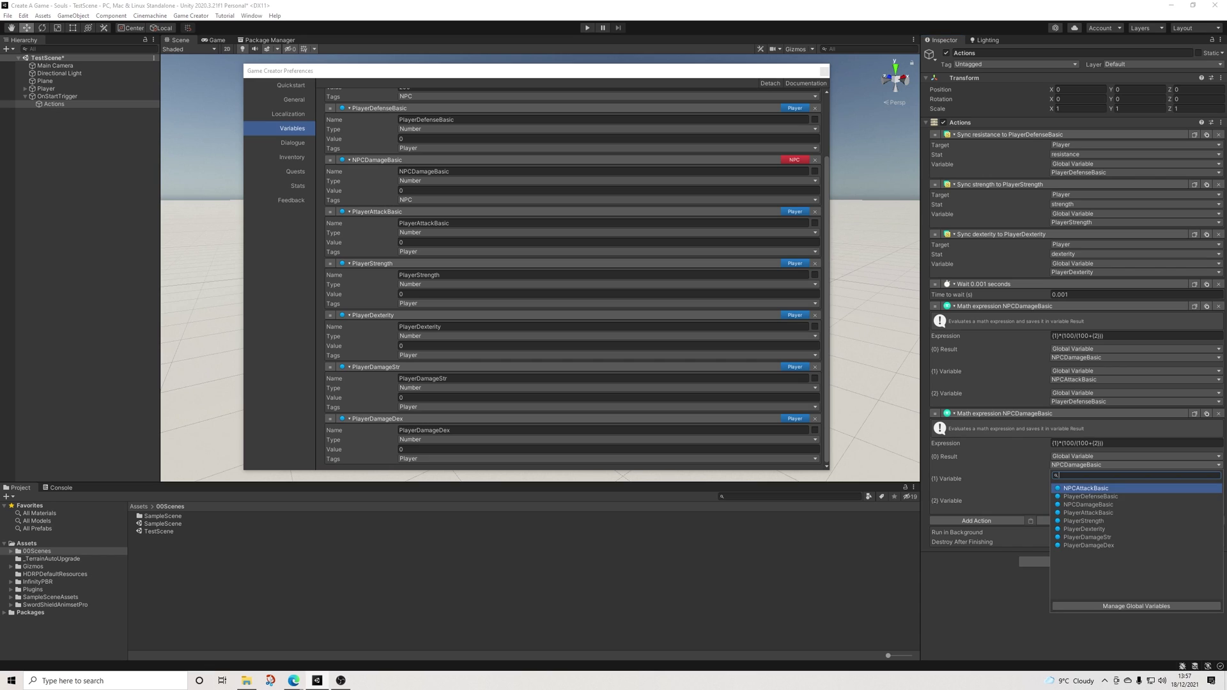
left_click(1087, 537)
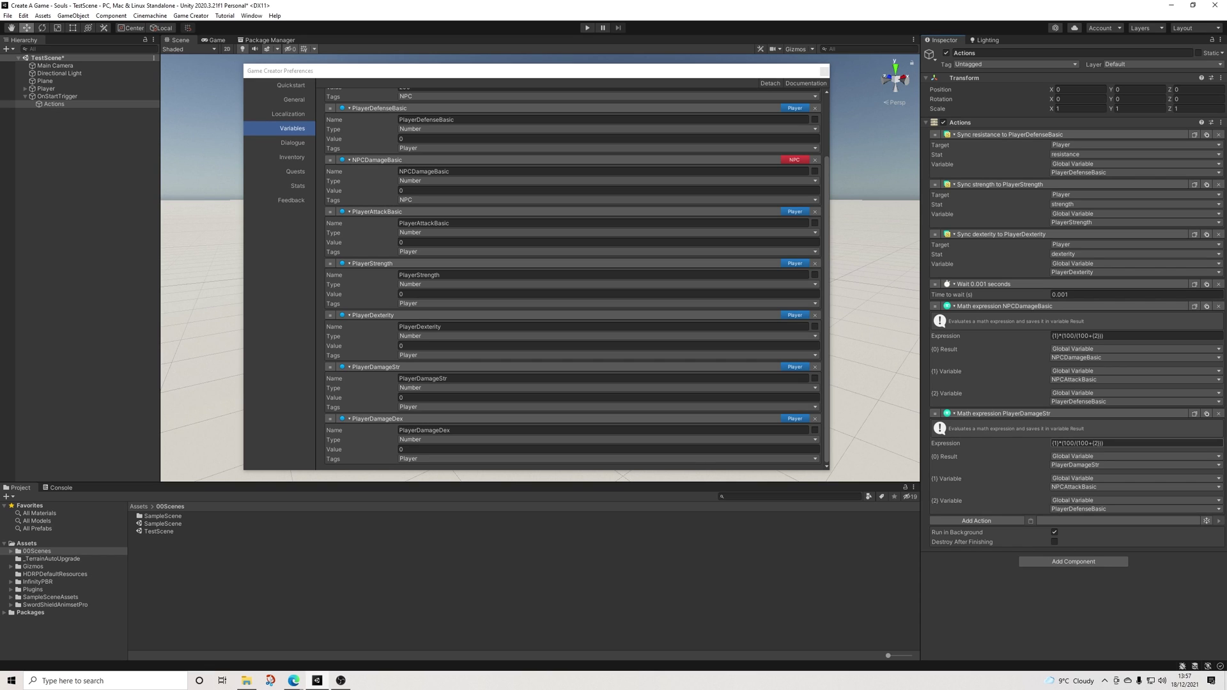
left_click_drag(1058, 443, 1094, 443)
key("BackSpace")
Set variable {1} of the PlayerDamageStr math expression to PlayerAttackBasic
left_click(1134, 487)
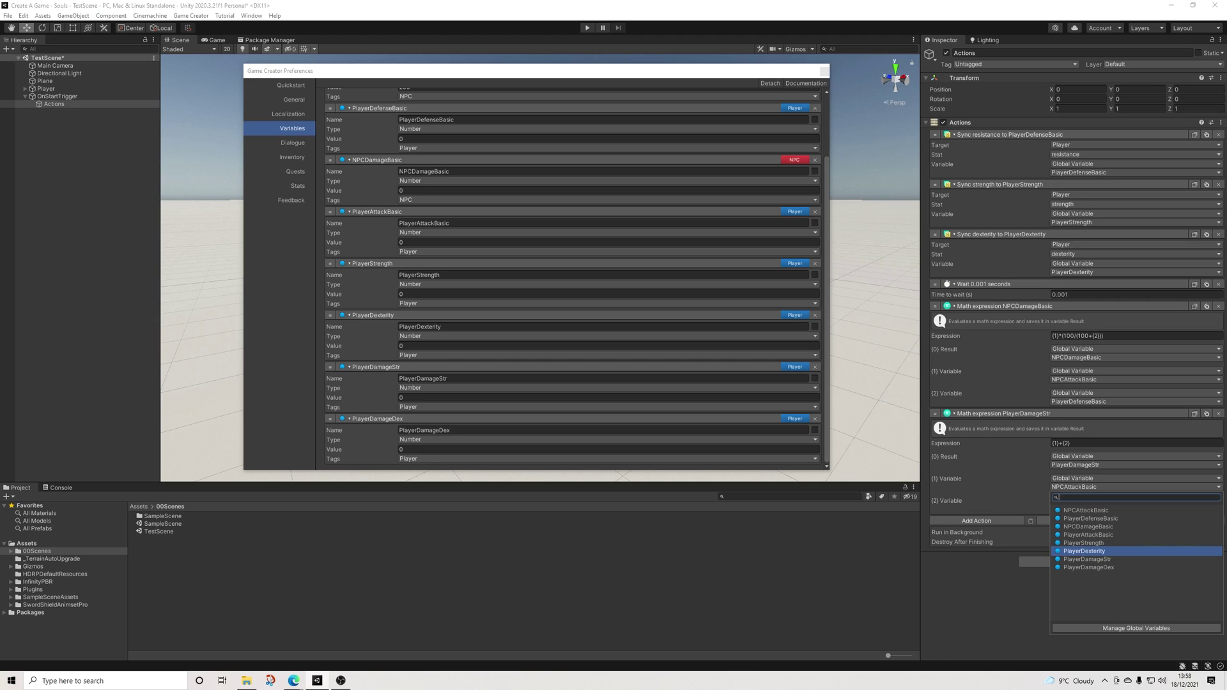
key("Up")
key("Up")
key("Up")
key("Down")
key("Down")
key("Down")
key("Up")
key("Up")
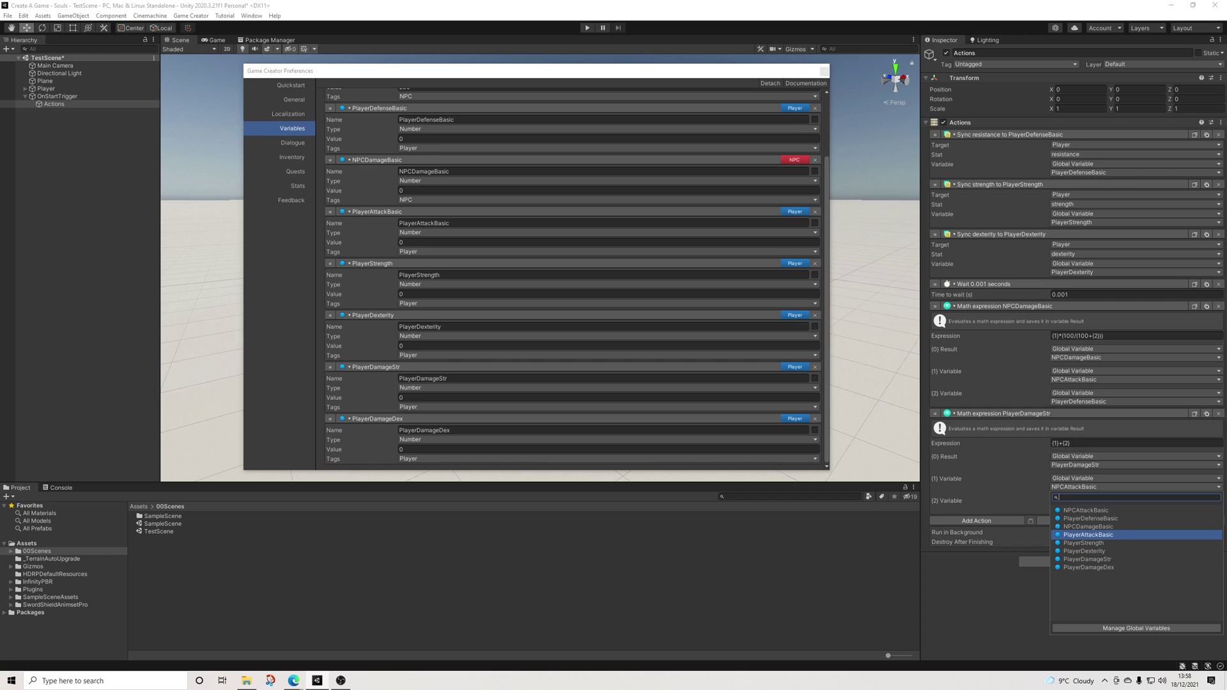
key("Return")
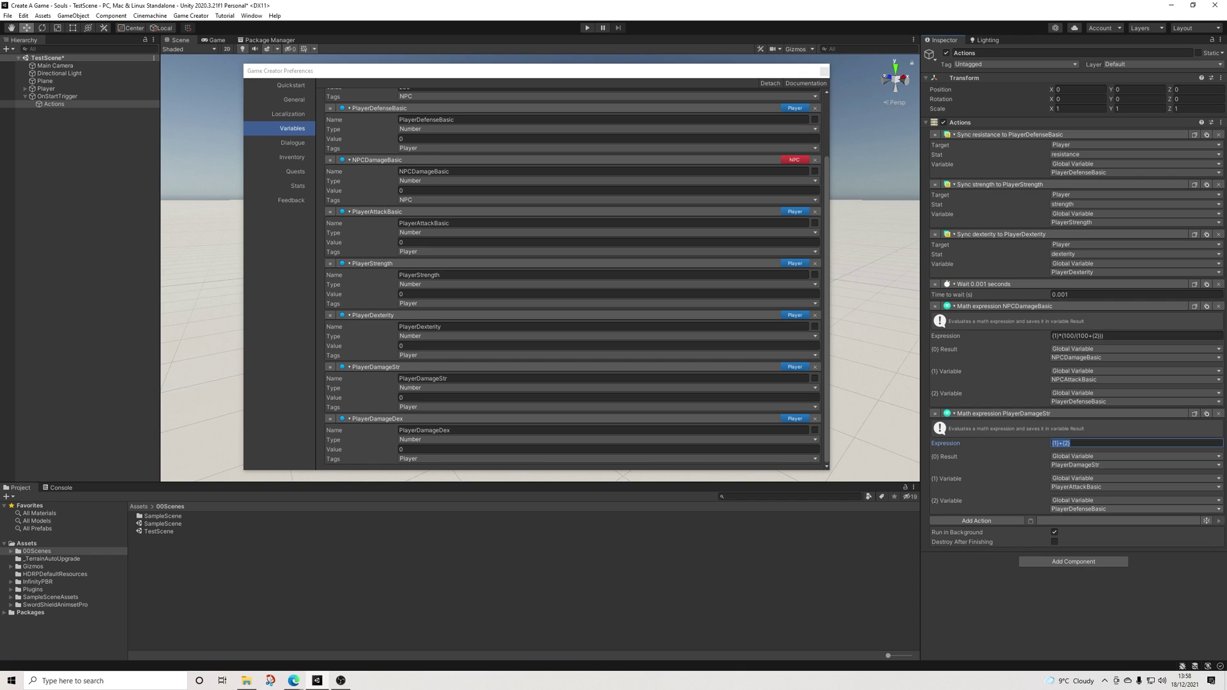
Set variable {2} of the PlayerDamageStr math expression to PlayerStrength
key("space")
key("Down")
key("Down")
key("Down")
key("Down")
key("Down")
key("Down")
key("Up")
key("Up")
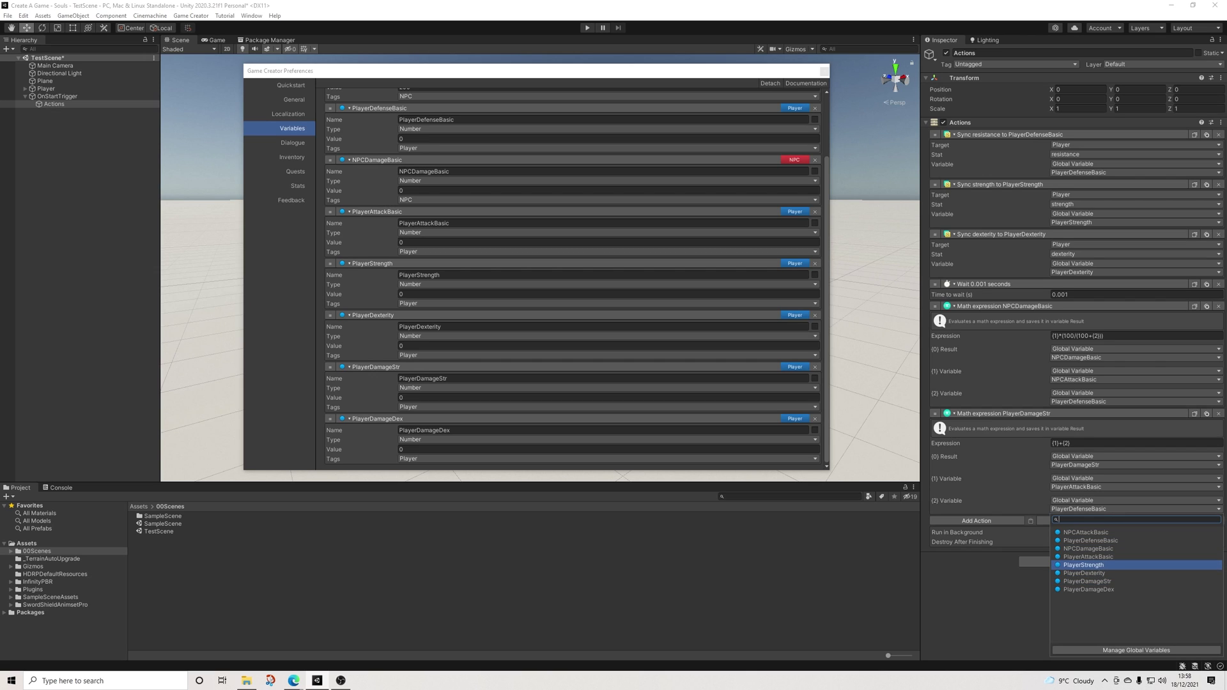
key("Return")
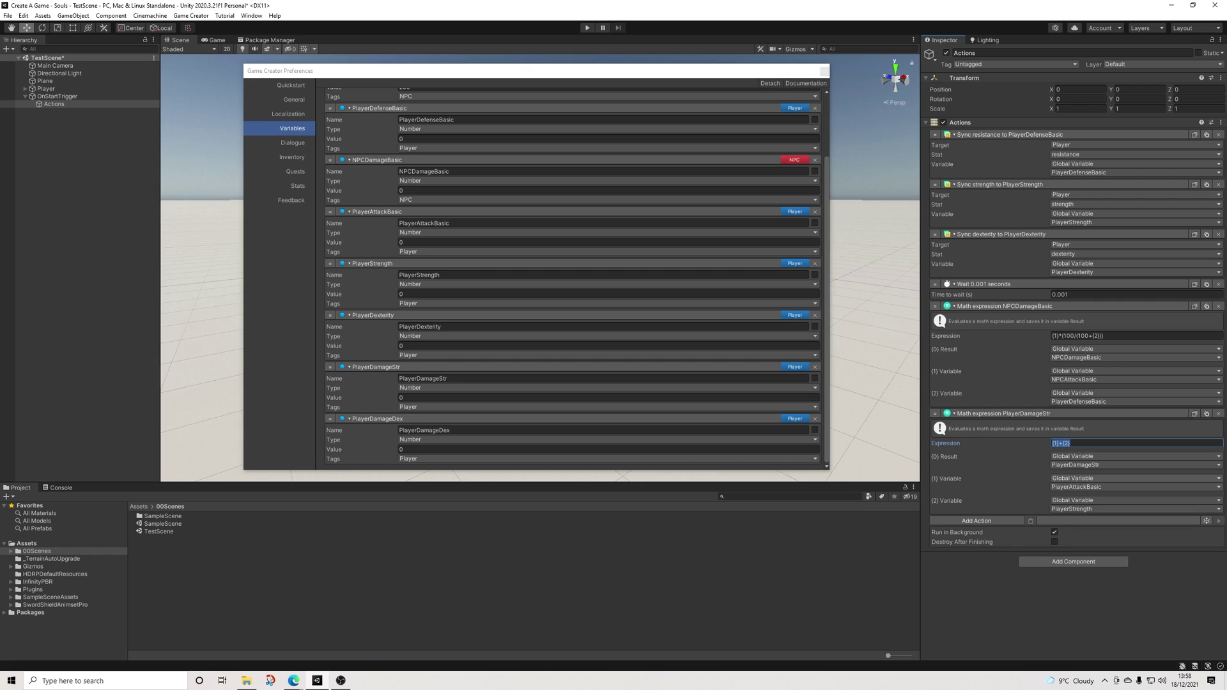
Duplicate the PlayerDamageStr math expression, setting the copy's result to PlayerDamageDex and its variable {2} to PlayerDexterity
left_click(1207, 413)
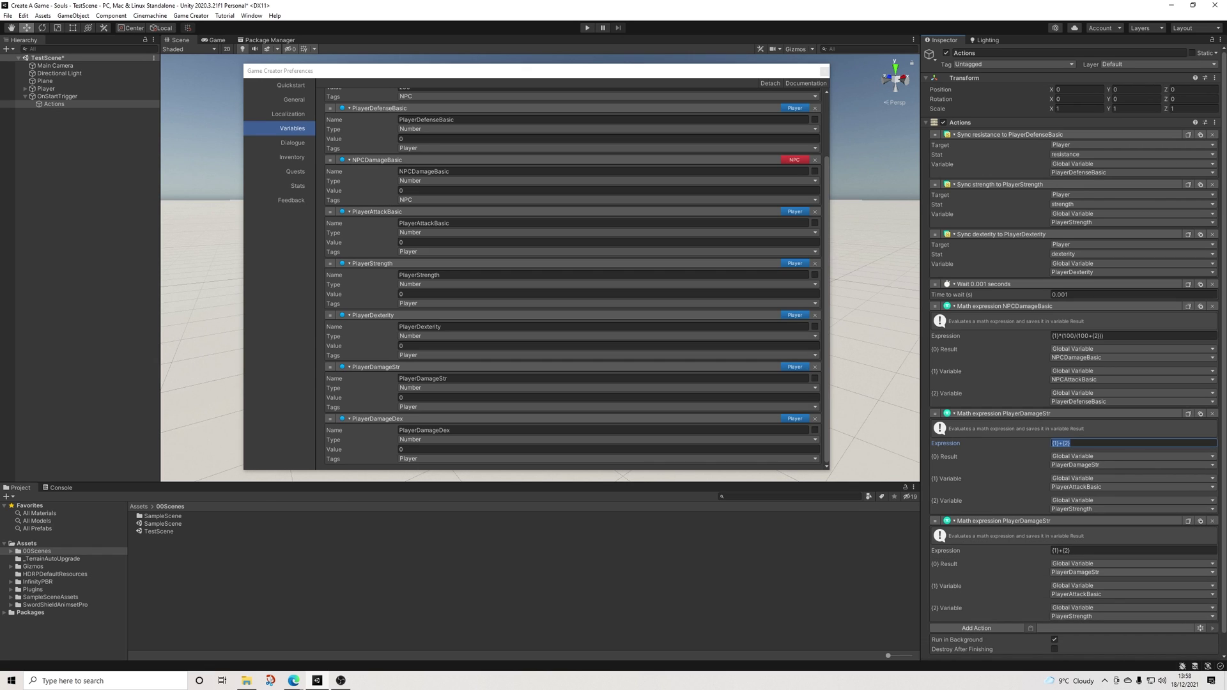
left_click(1131, 571)
left_click(1098, 501)
left_click(1131, 616)
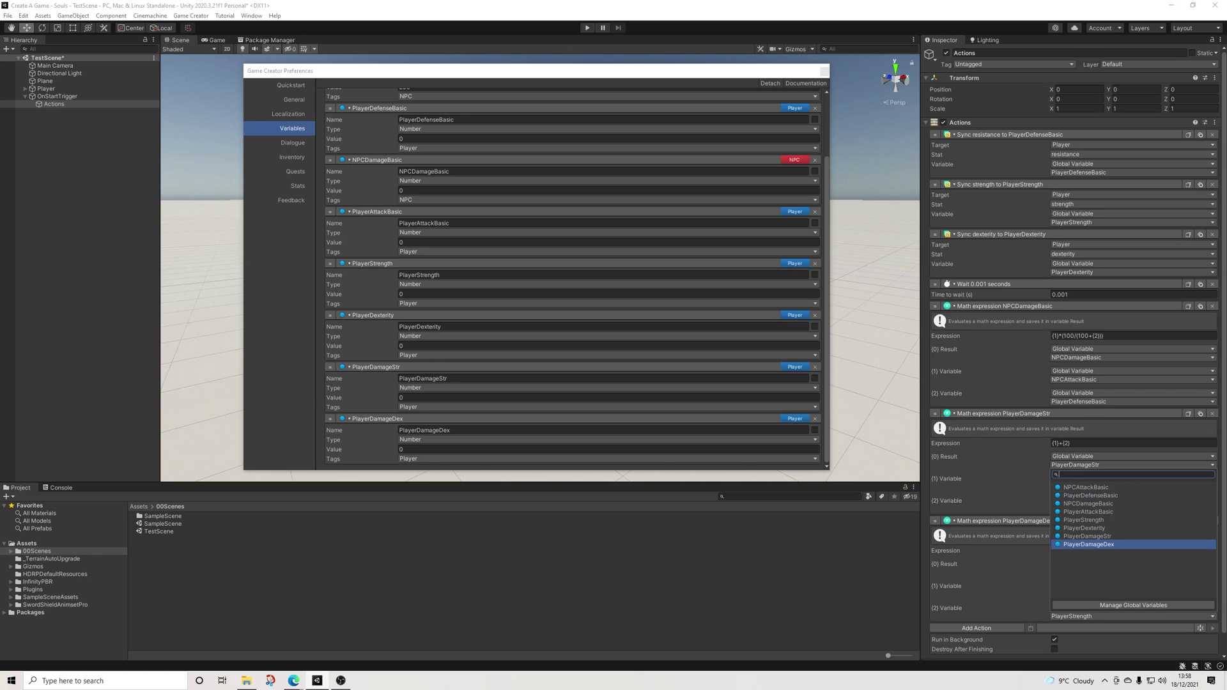
left_click(1086, 532)
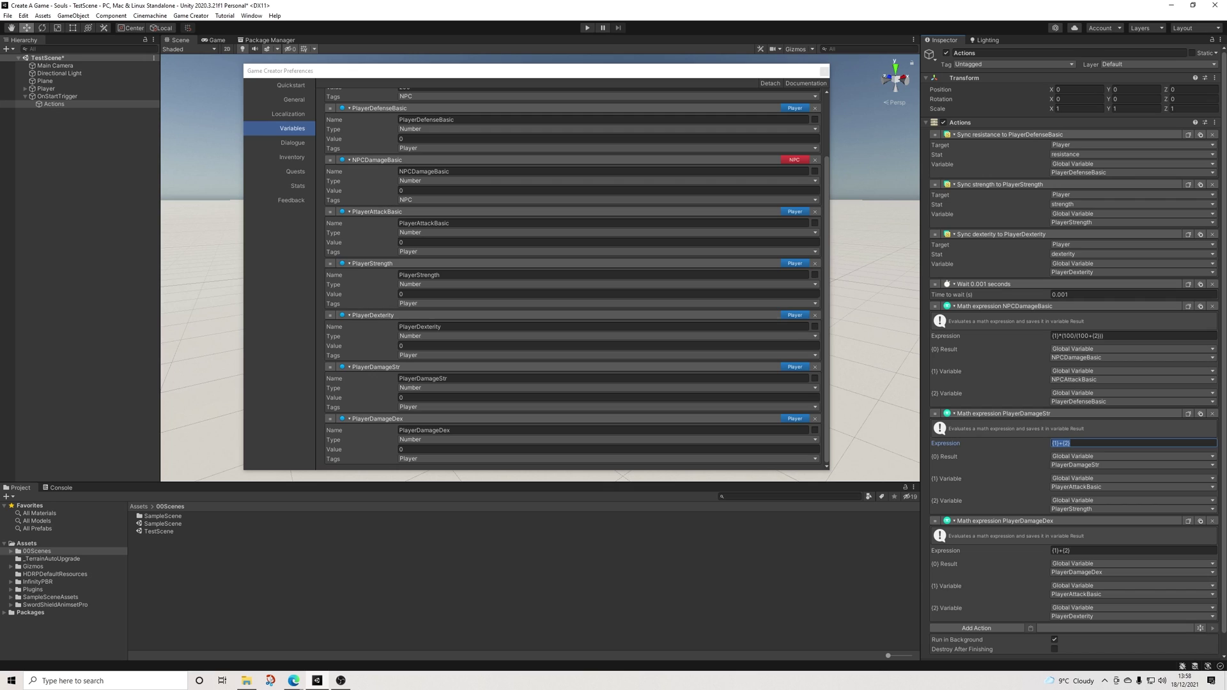
Set the base value of both the strength and dexterity stats to 15
left_click(295, 171)
left_click(298, 185)
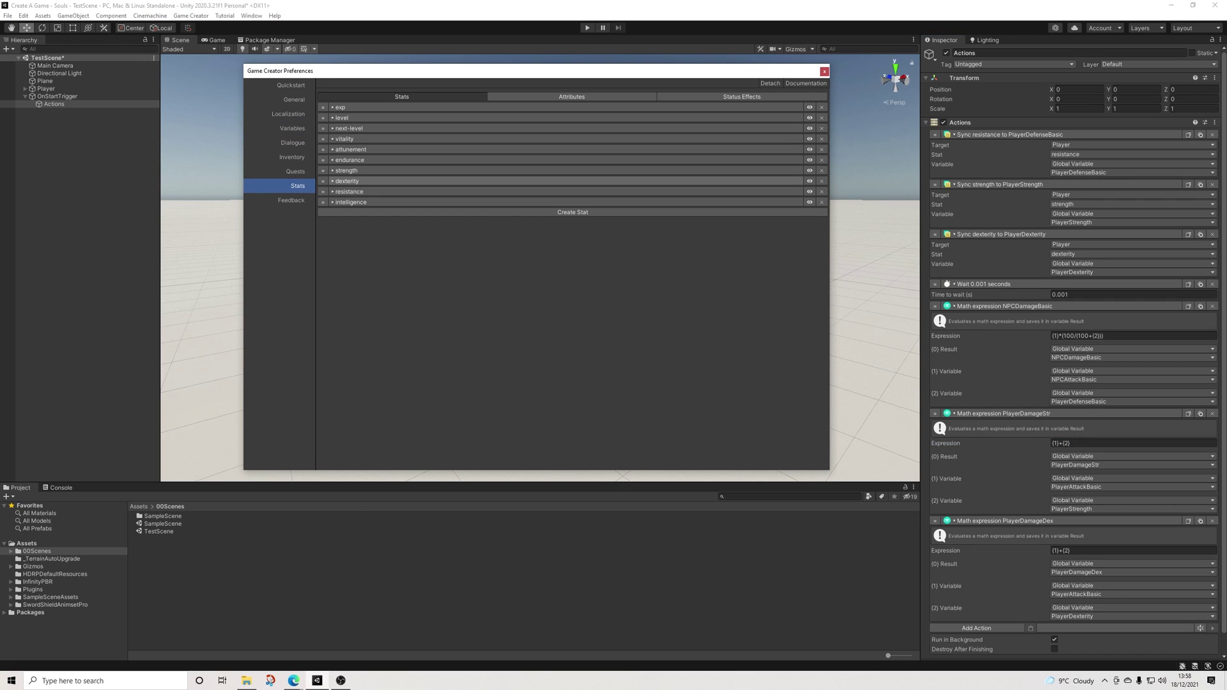
left_click(347, 170)
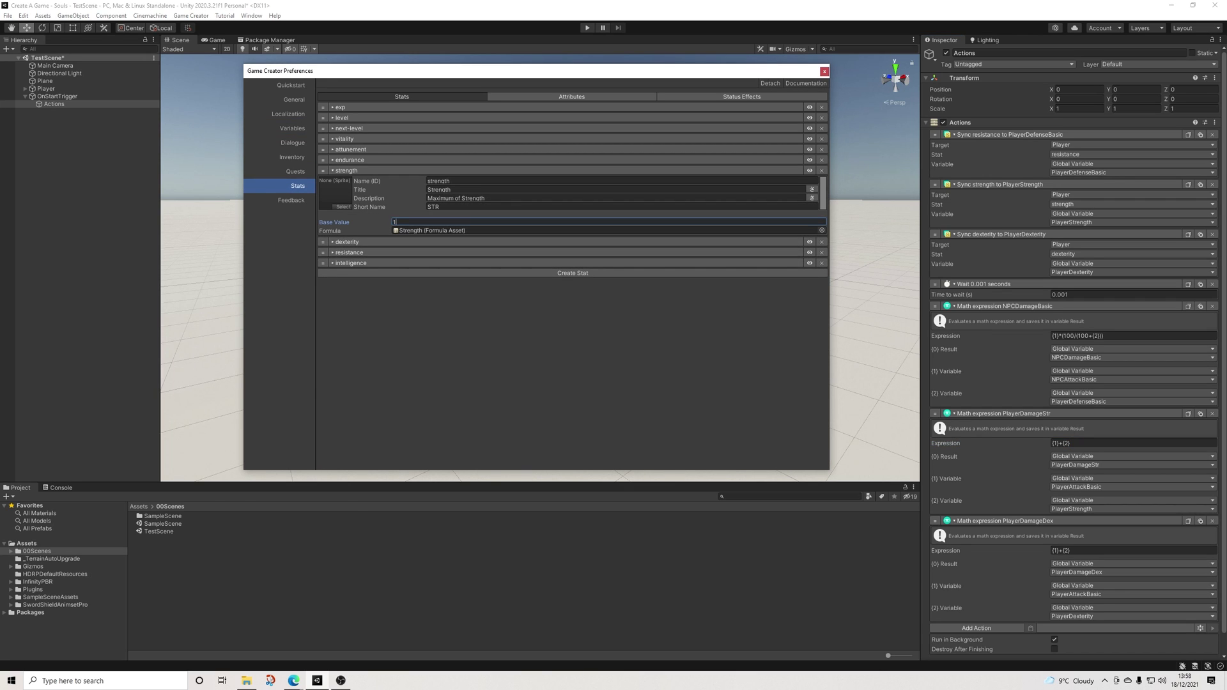
left_click(347, 242)
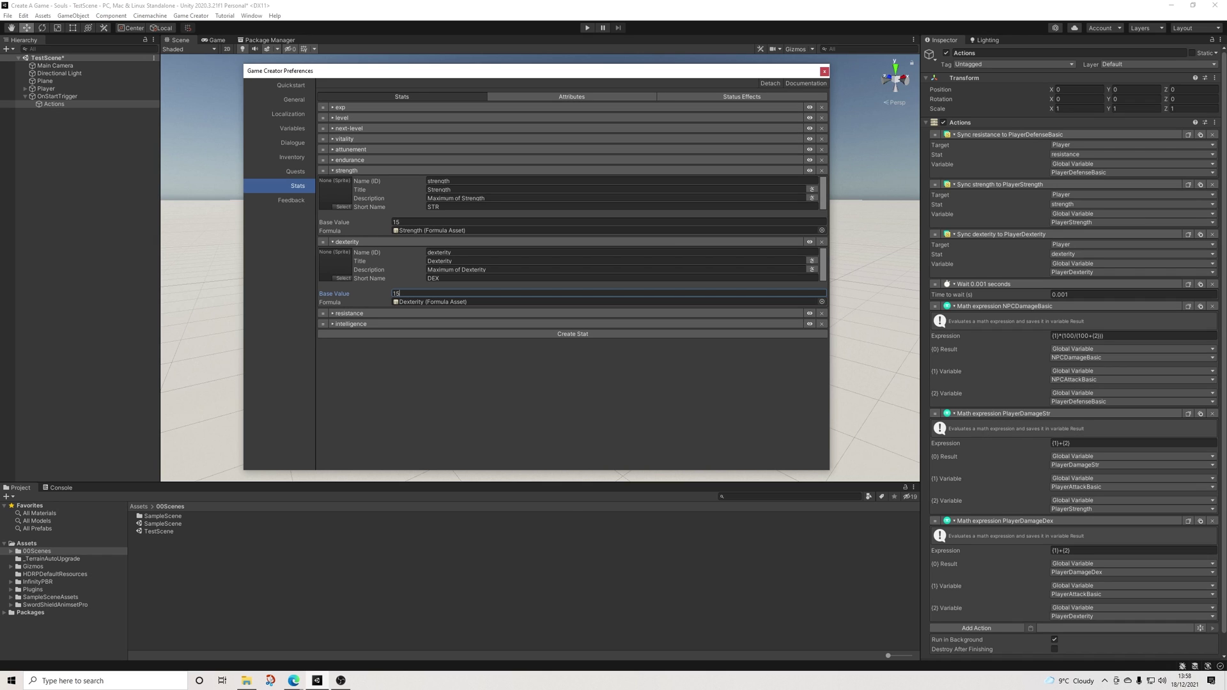
Set the value of the PlayerAttackBasic global variable to 200
left_click(292, 128)
scroll(572, 282, "down", 3)
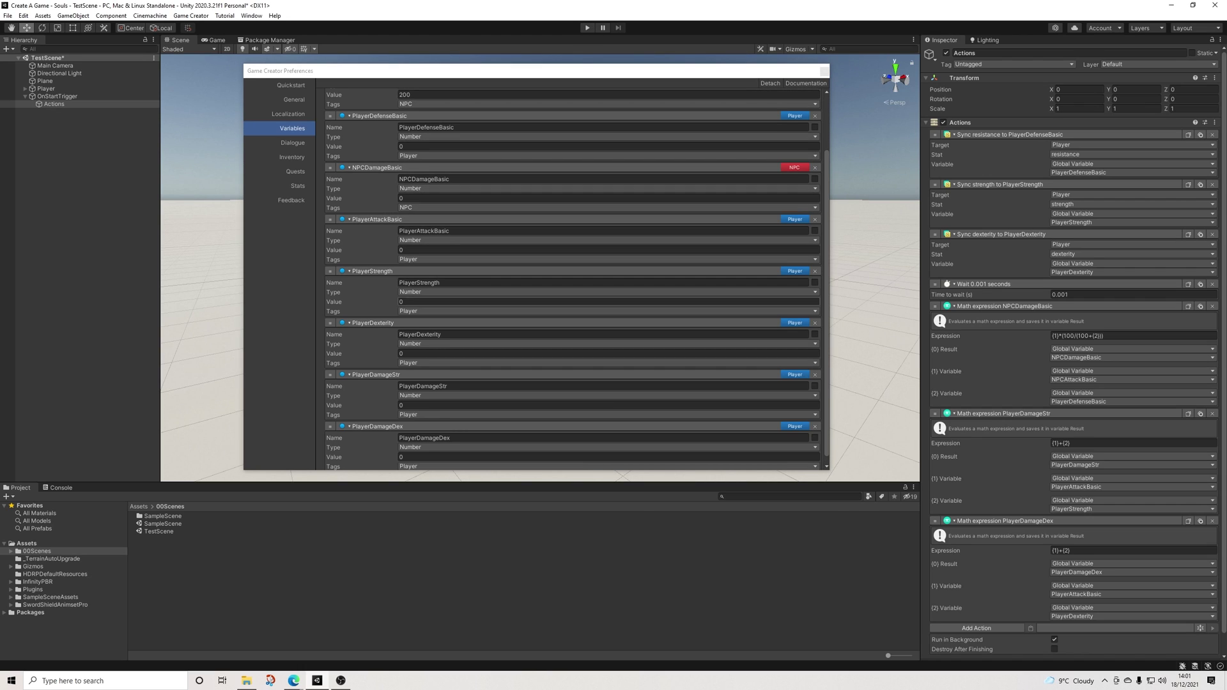
left_click(447, 249)
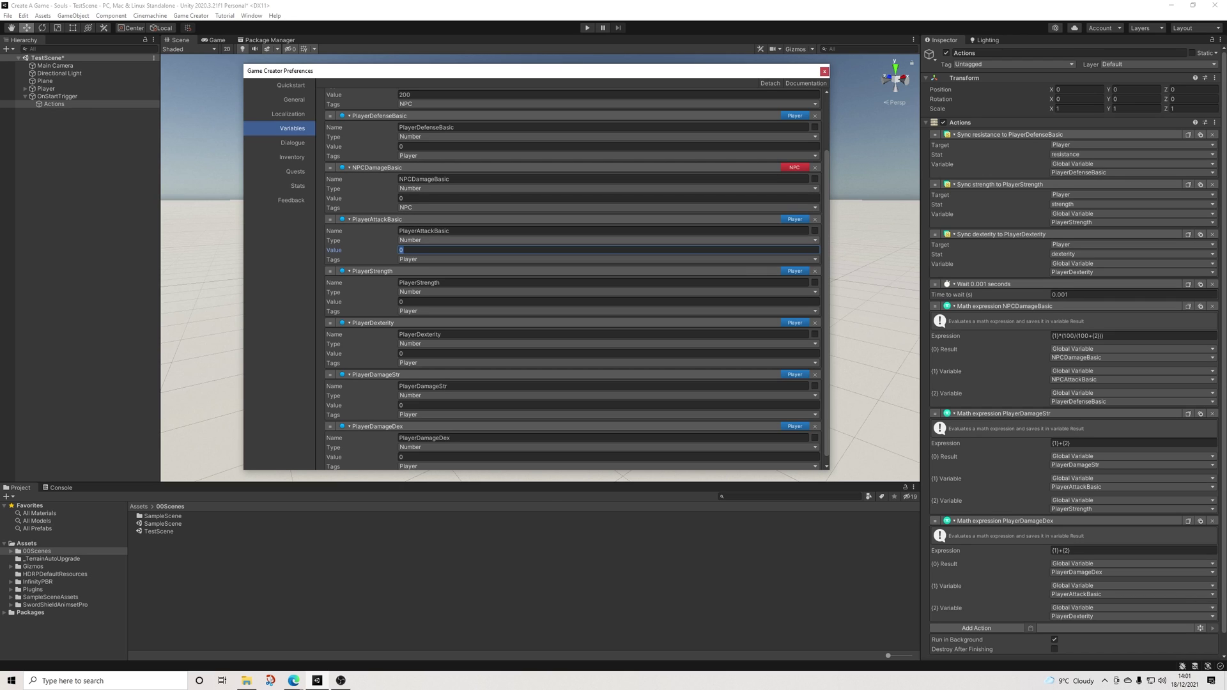
type("200")
Run the scene and examine the runtime values of the player and NPC global variables
left_click(587, 28)
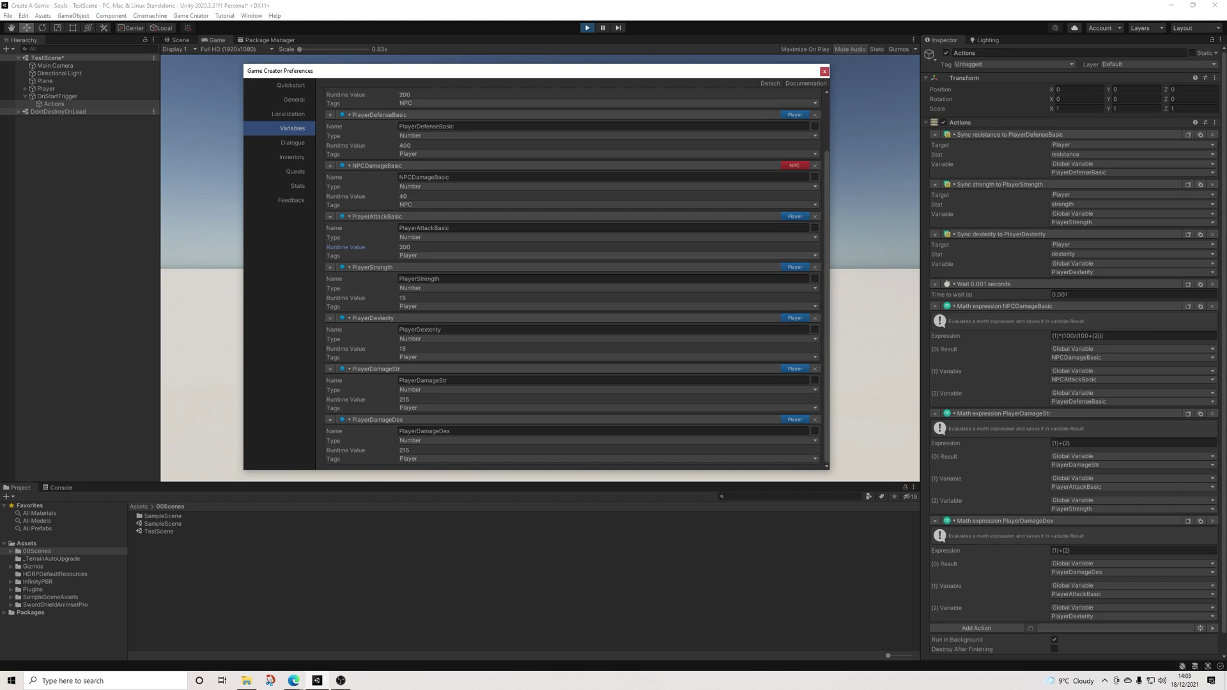
scroll(572, 275, "up", 2)
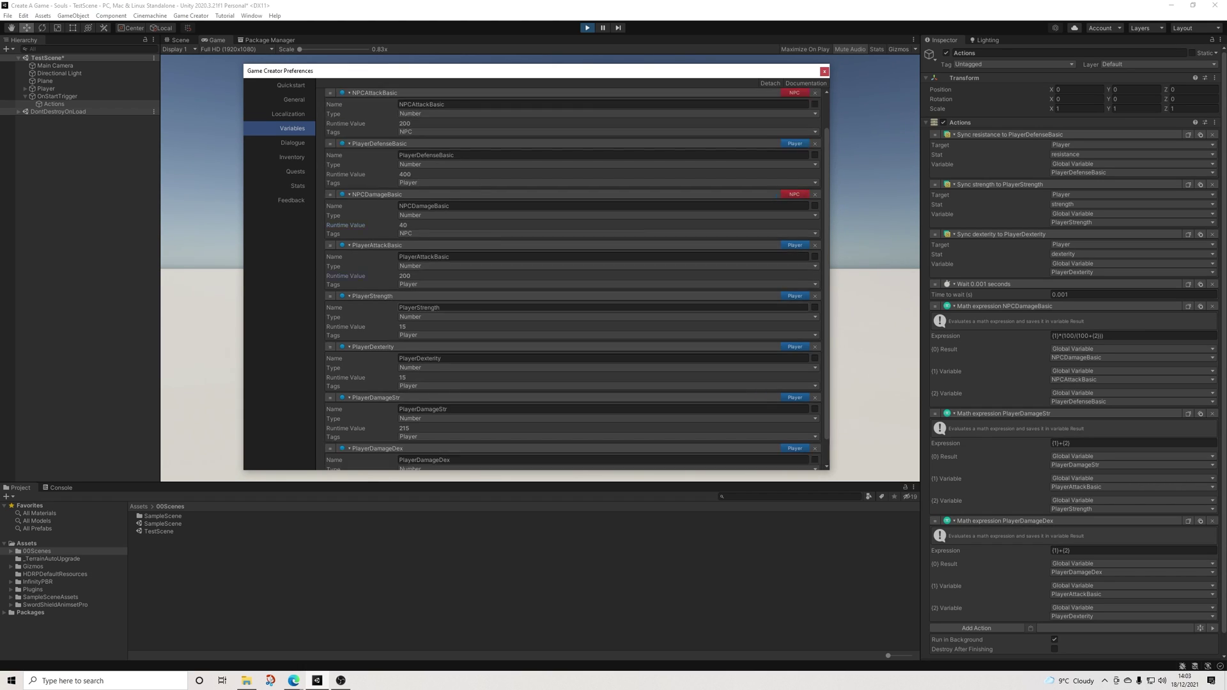
scroll(572, 275, "down", 2)
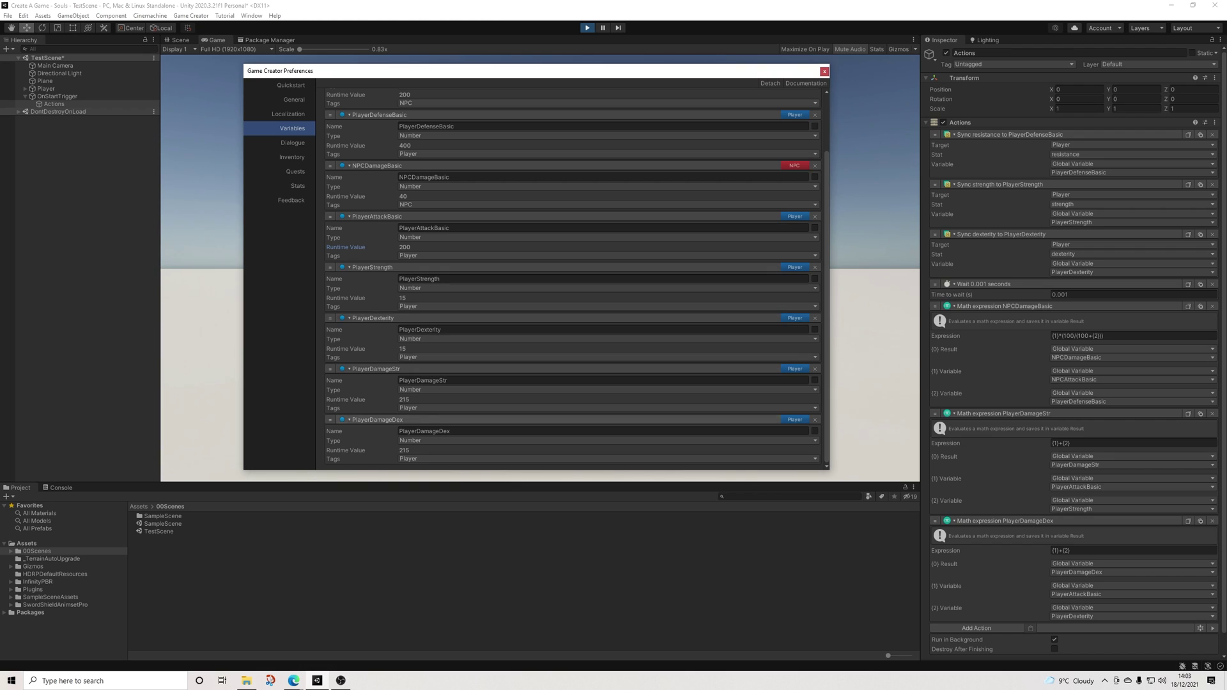
scroll(572, 275, "up", 1)
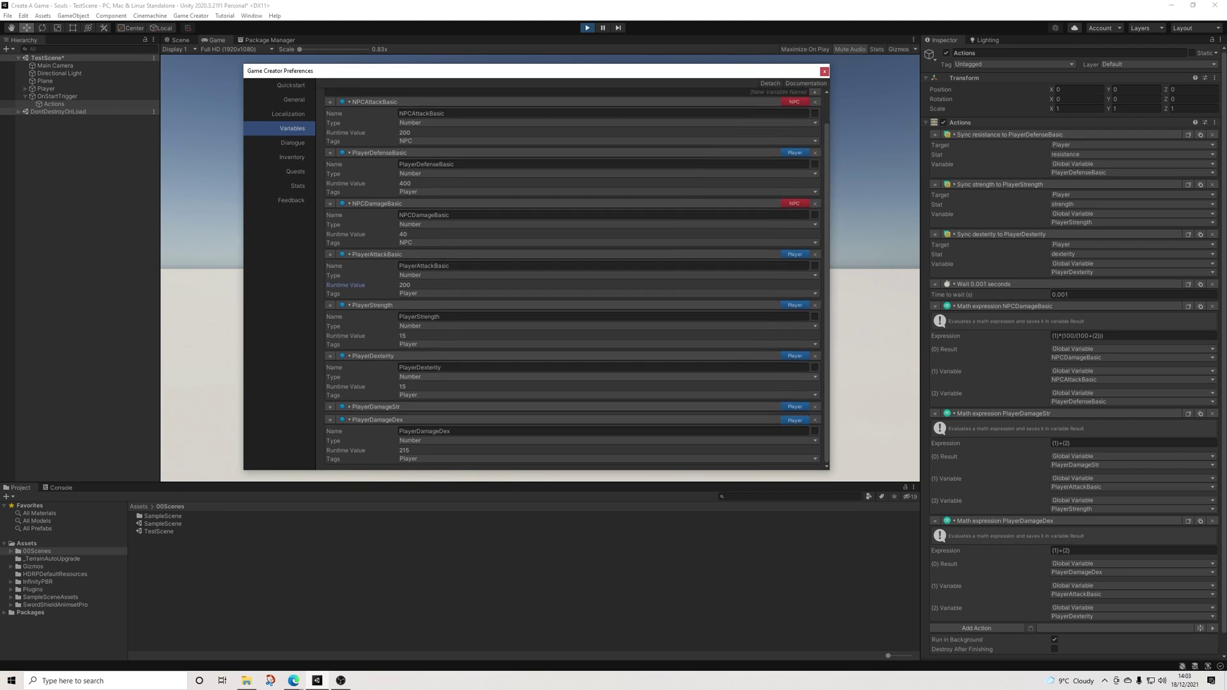
Check the runtime values of PlayerDamageStr and PlayerDamageDex against the other global variables, and stop the running scene
scroll(572, 274, "down", 1)
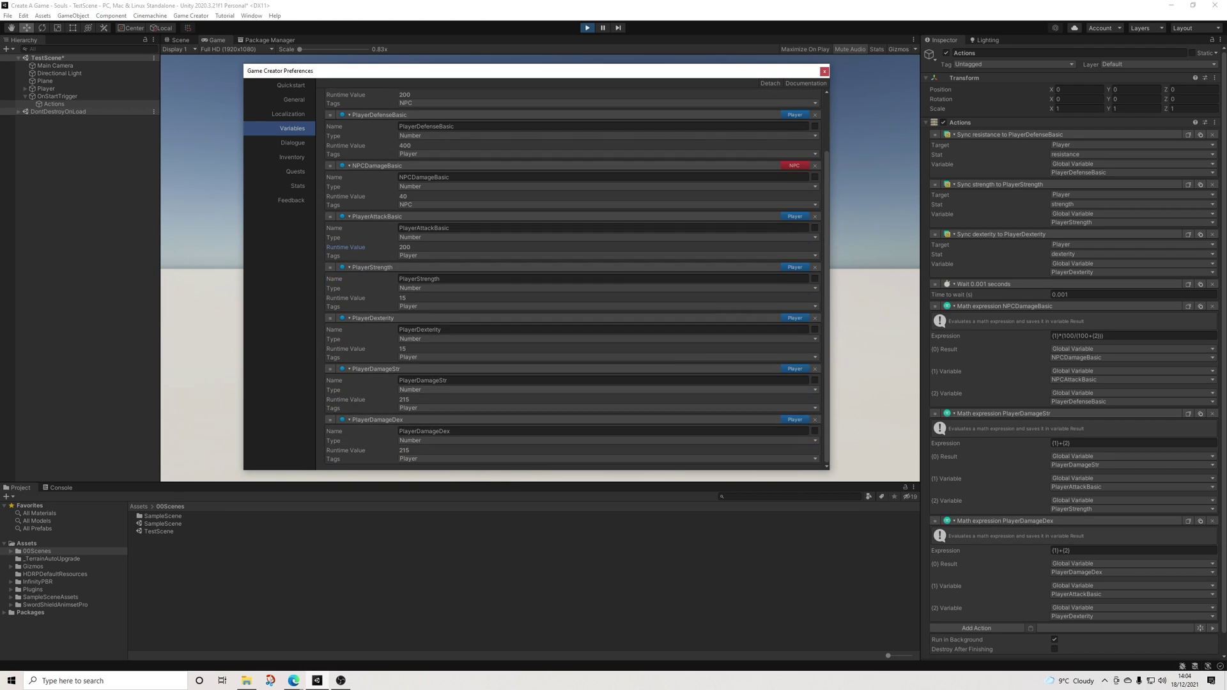
scroll(572, 275, "up", 2)
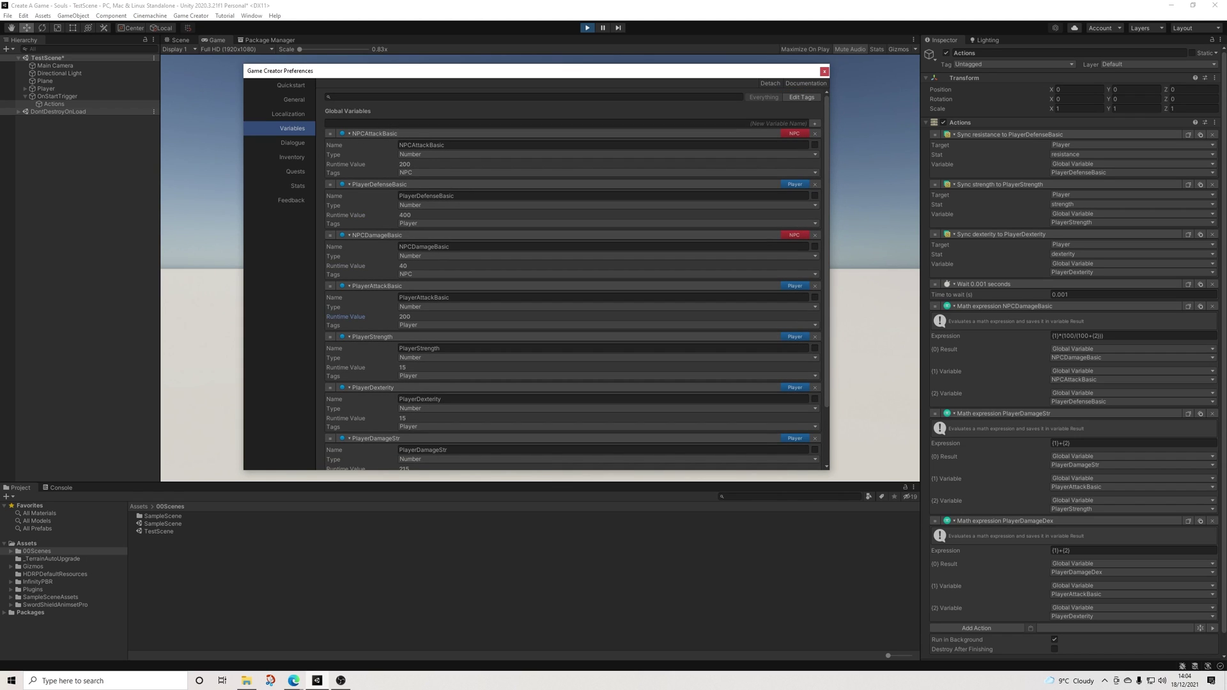
key("ctrl+p")
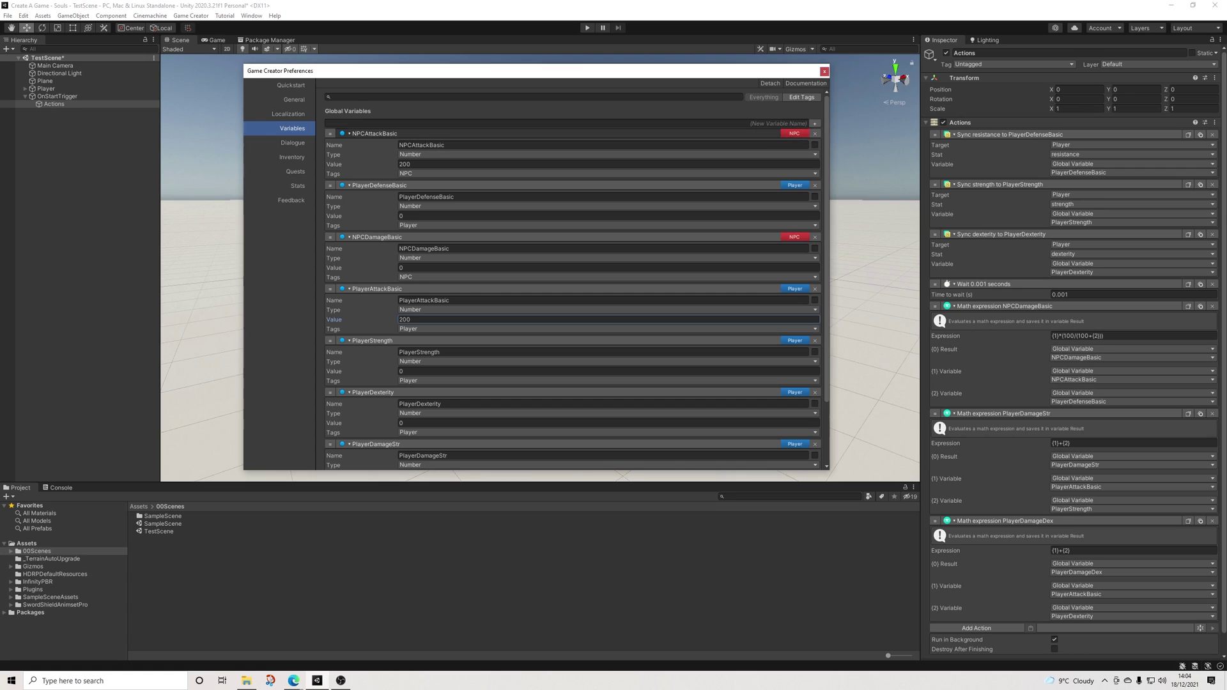
Collapse the details of every NPC and player entry in the global variables list
left_click(374, 133)
left_click(379, 143)
left_click(377, 154)
left_click(377, 164)
left_click(373, 176)
left_click(373, 186)
left_click(375, 198)
left_click(377, 197)
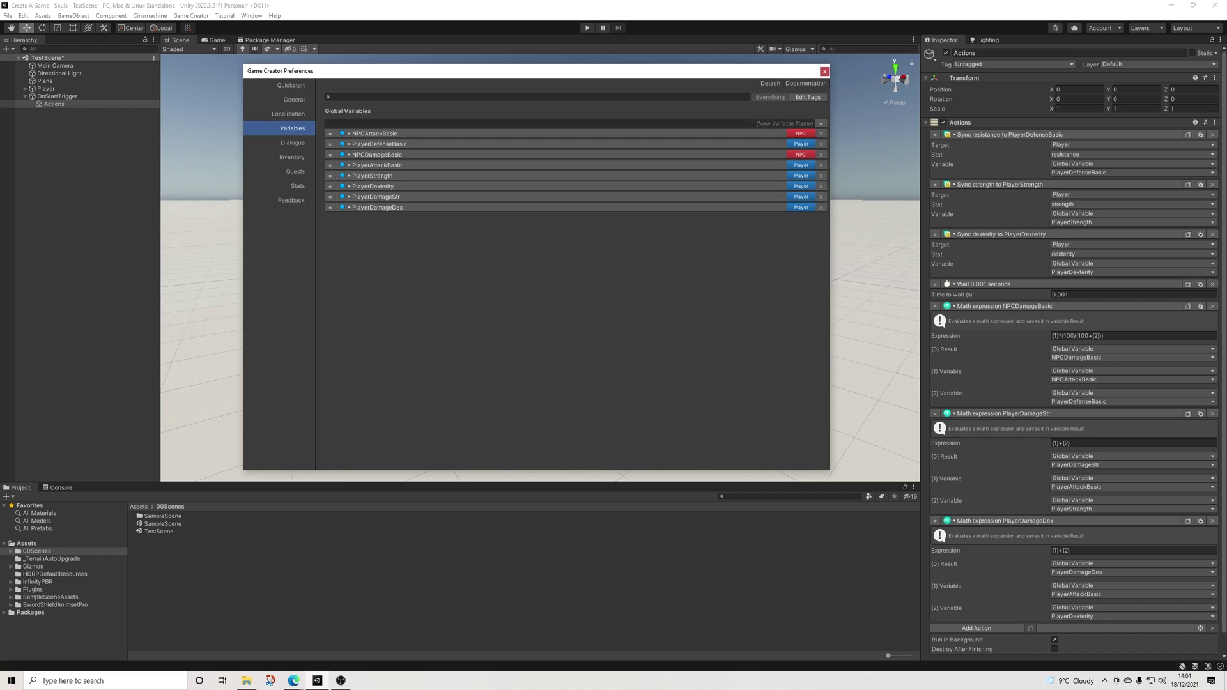
Collapse the three math expression actions and the three stat sync actions in the Actions component
left_click(1004, 306)
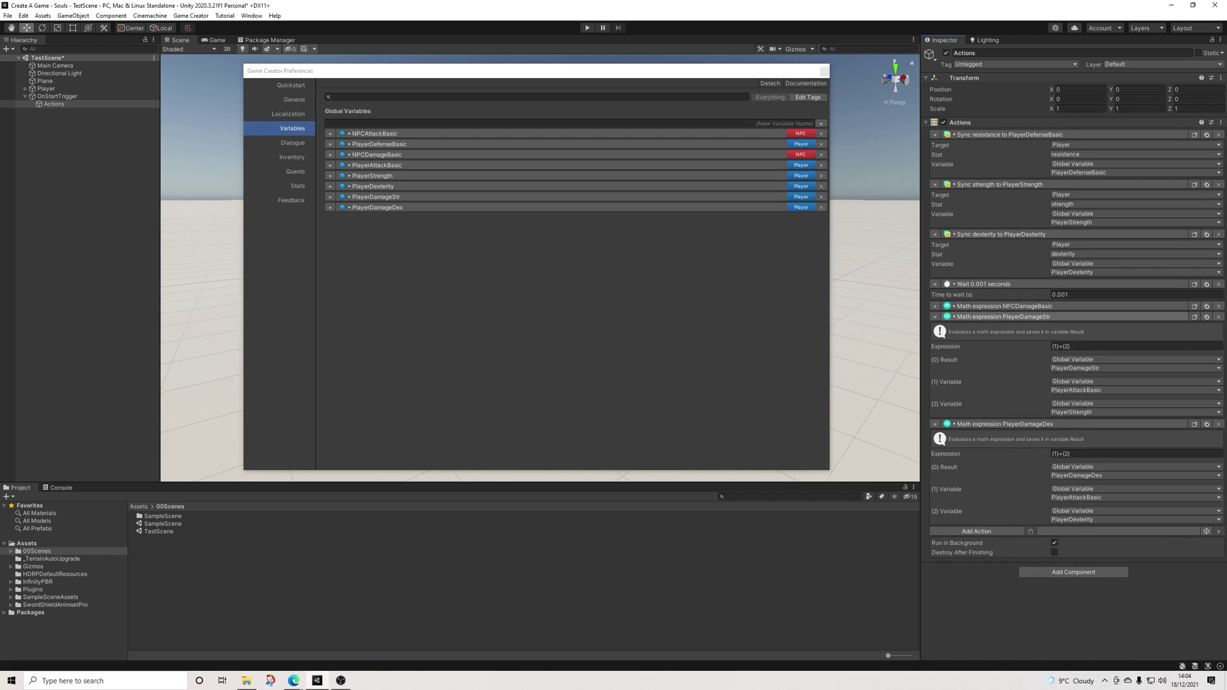
left_click(1003, 316)
left_click(1004, 326)
left_click(1001, 234)
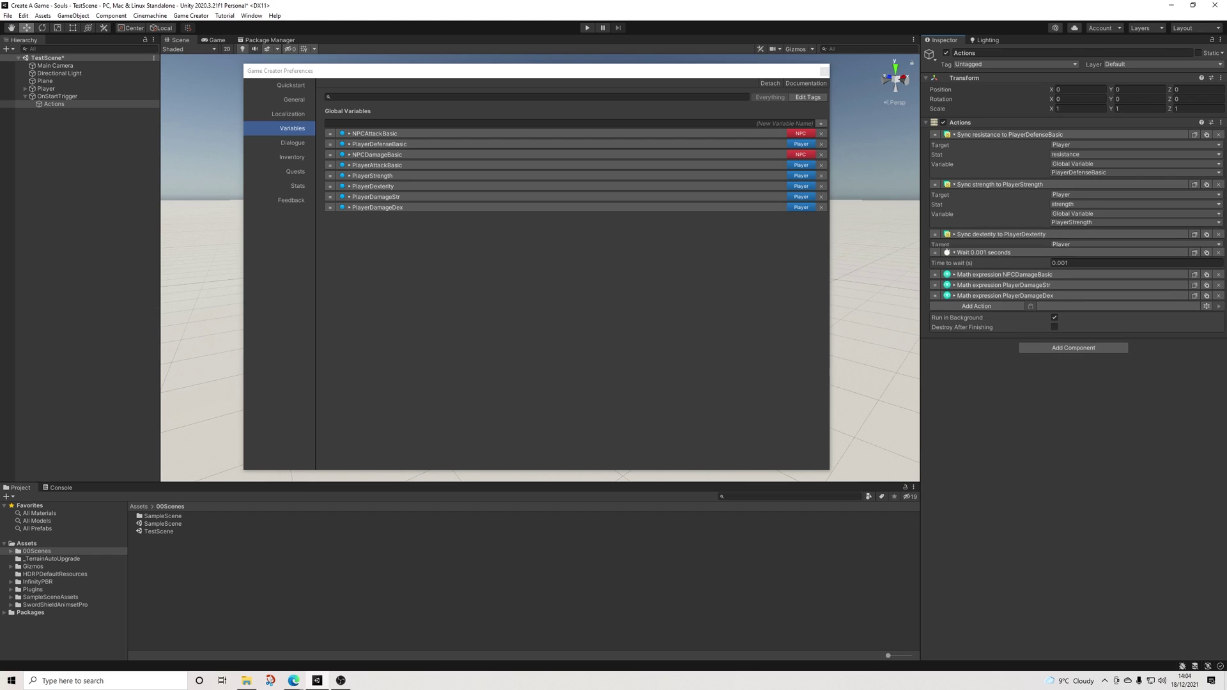
left_click(1000, 184)
left_click(1009, 134)
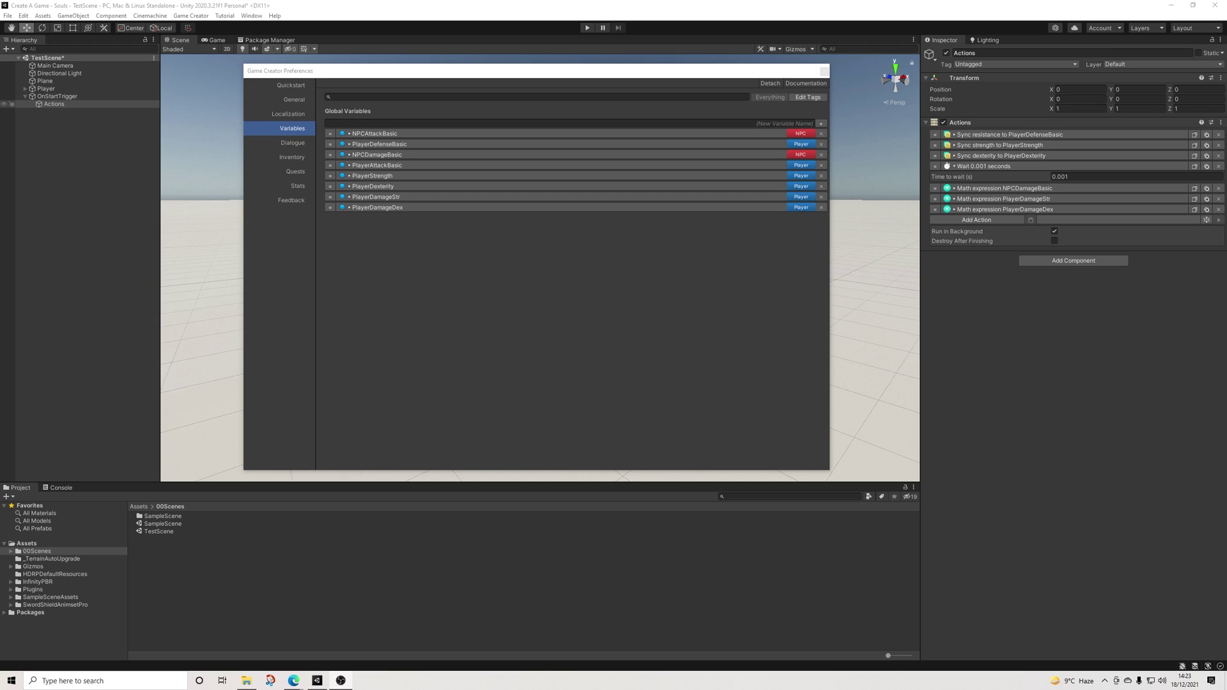
Replace the missing Conditions entry on OnStartTrigger with a newly created Conditions object
left_click(57, 96)
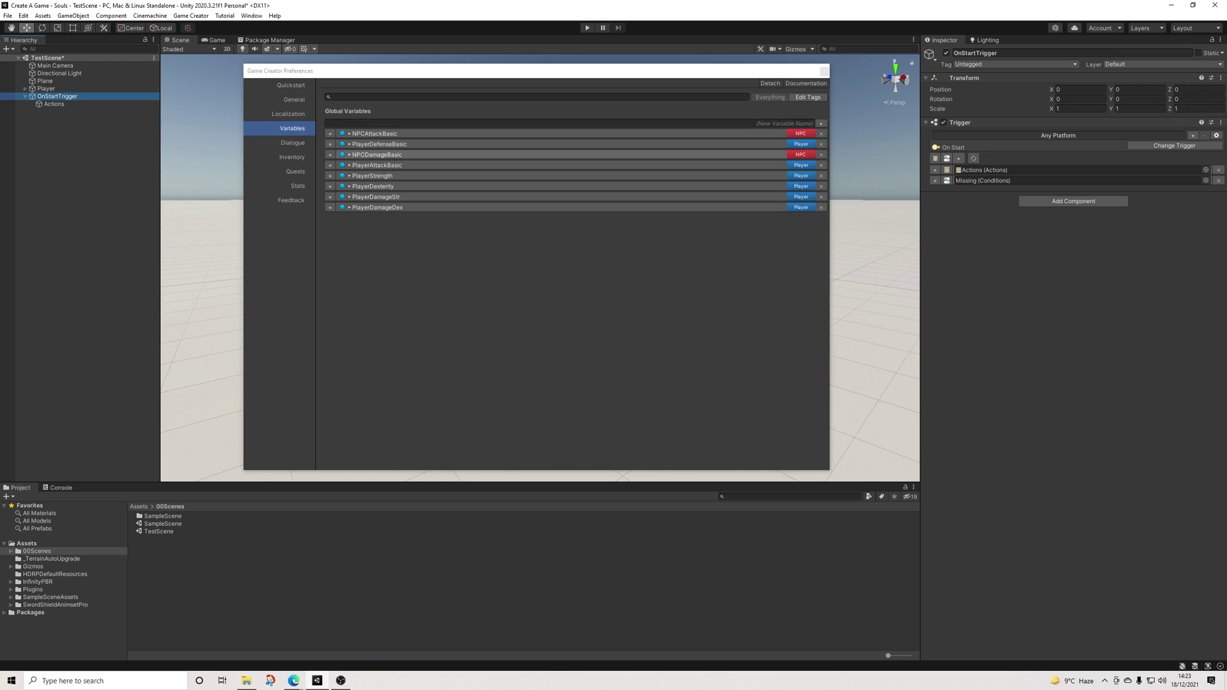
left_click(1218, 181)
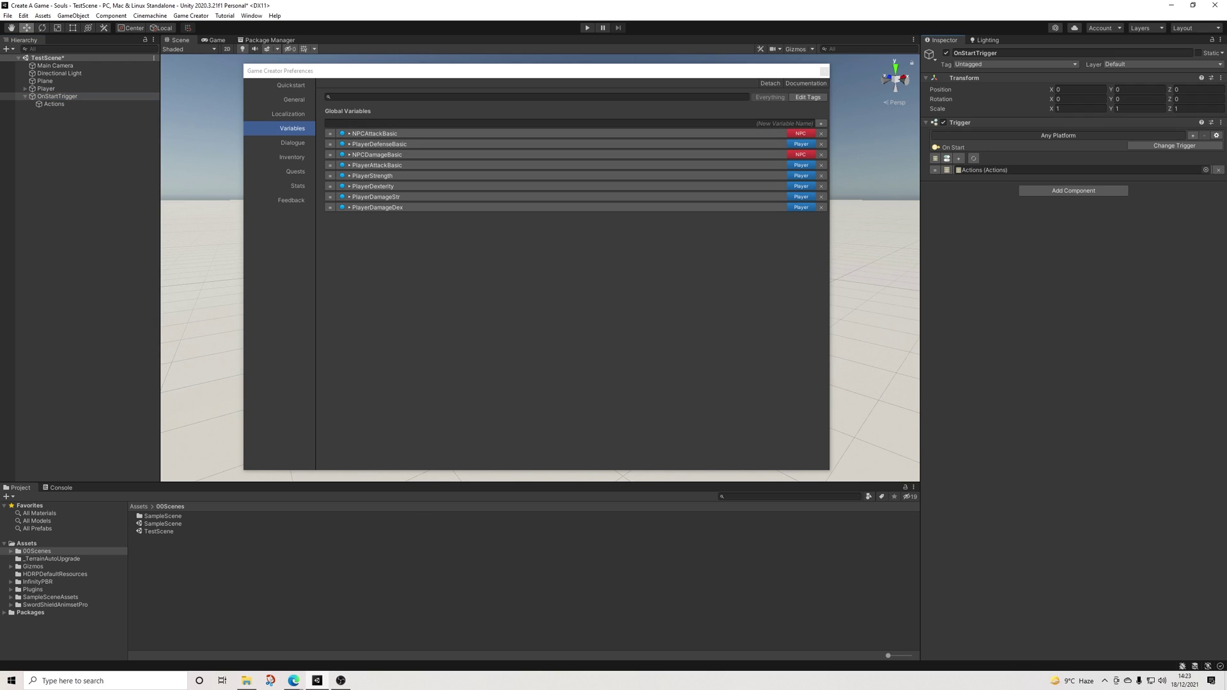
left_click(946, 158)
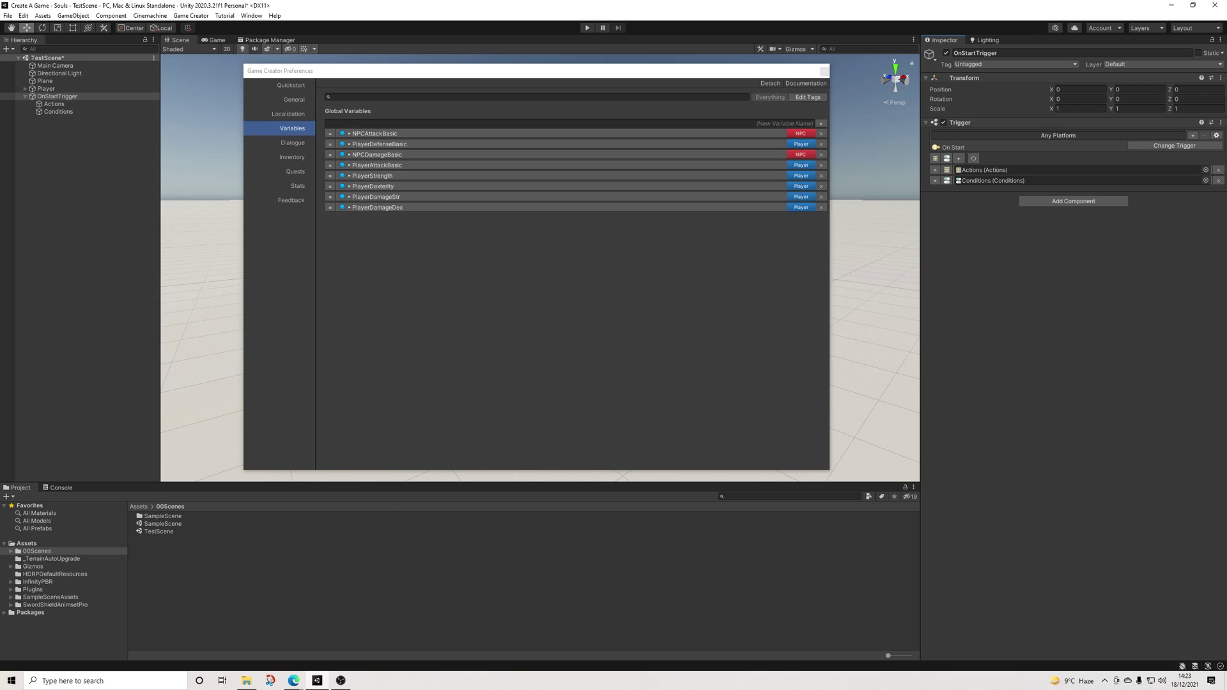
Add a String global variable named Knight with the value Knight
left_click(821, 124)
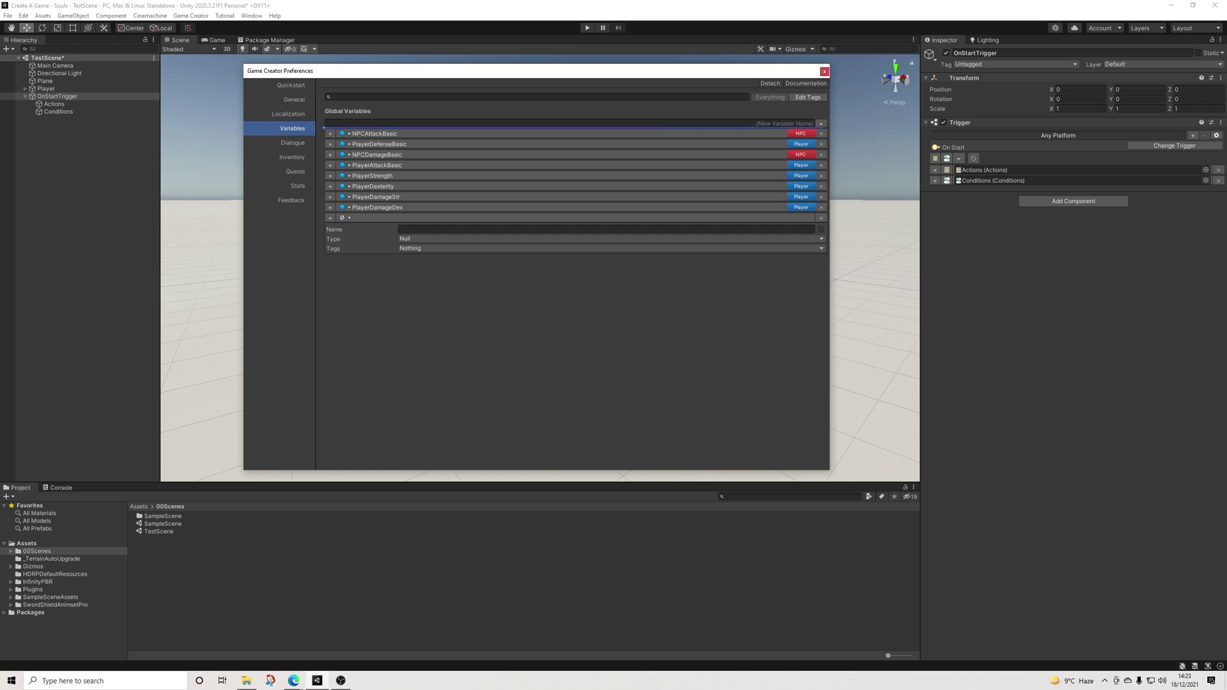
left_click(606, 228)
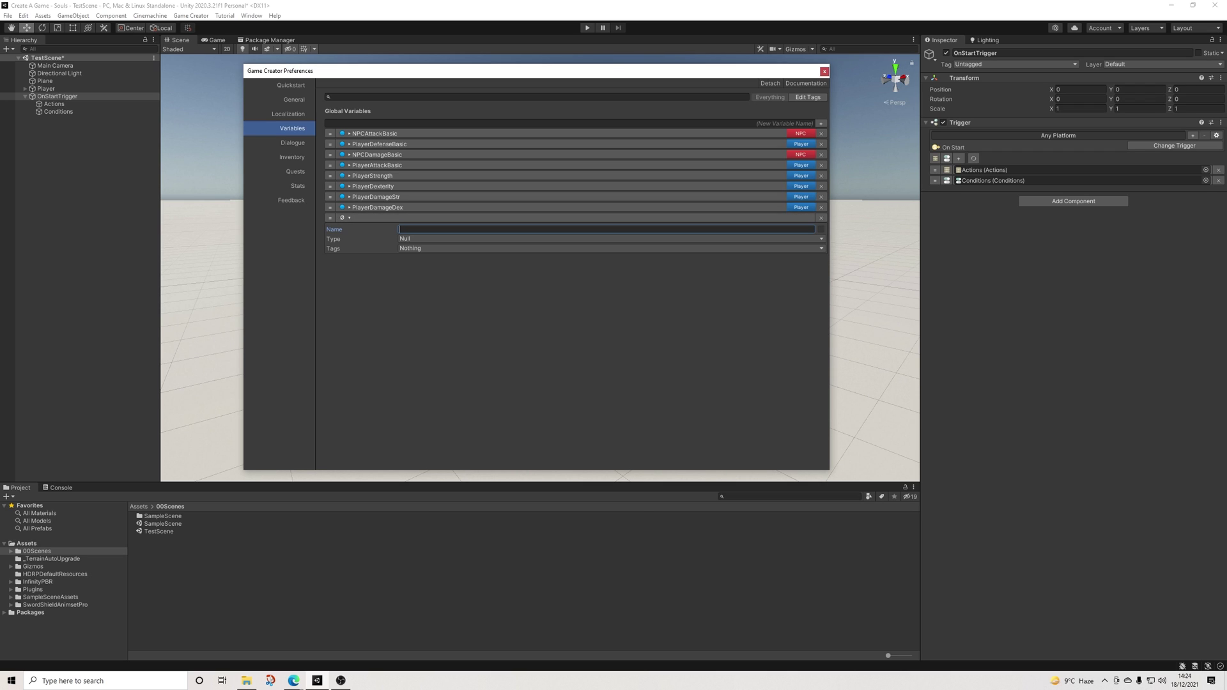
left_click(610, 238)
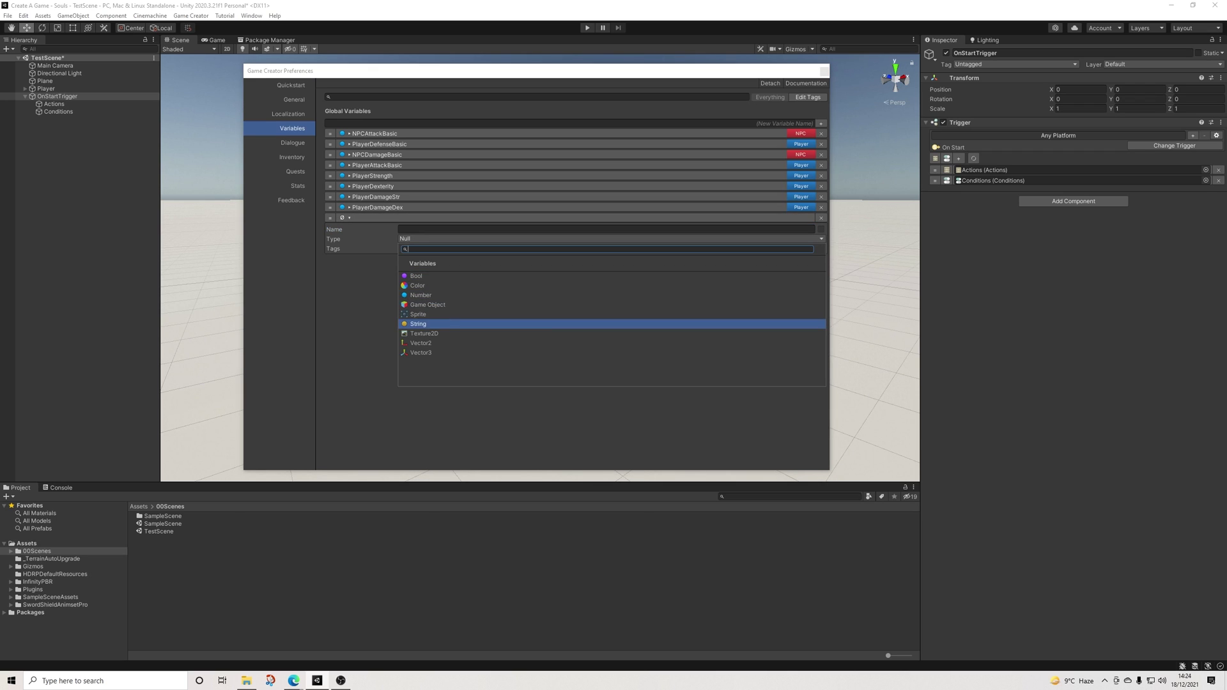
left_click(448, 324)
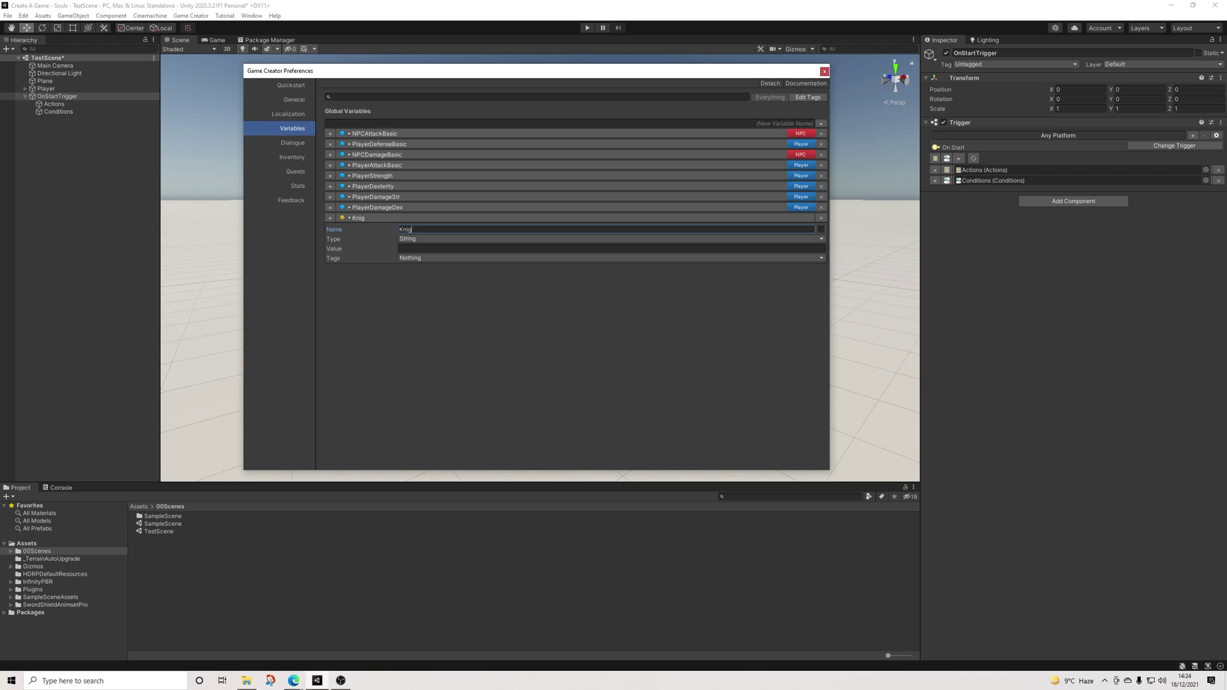
type("ht")
key("shift+Left")
key("shift+Left")
key("shift+Left")
key("shift+Left")
key("shift+Left")
key("shift+Left")
key("ctrl+c")
left_click(448, 248)
key("ctrl+v")
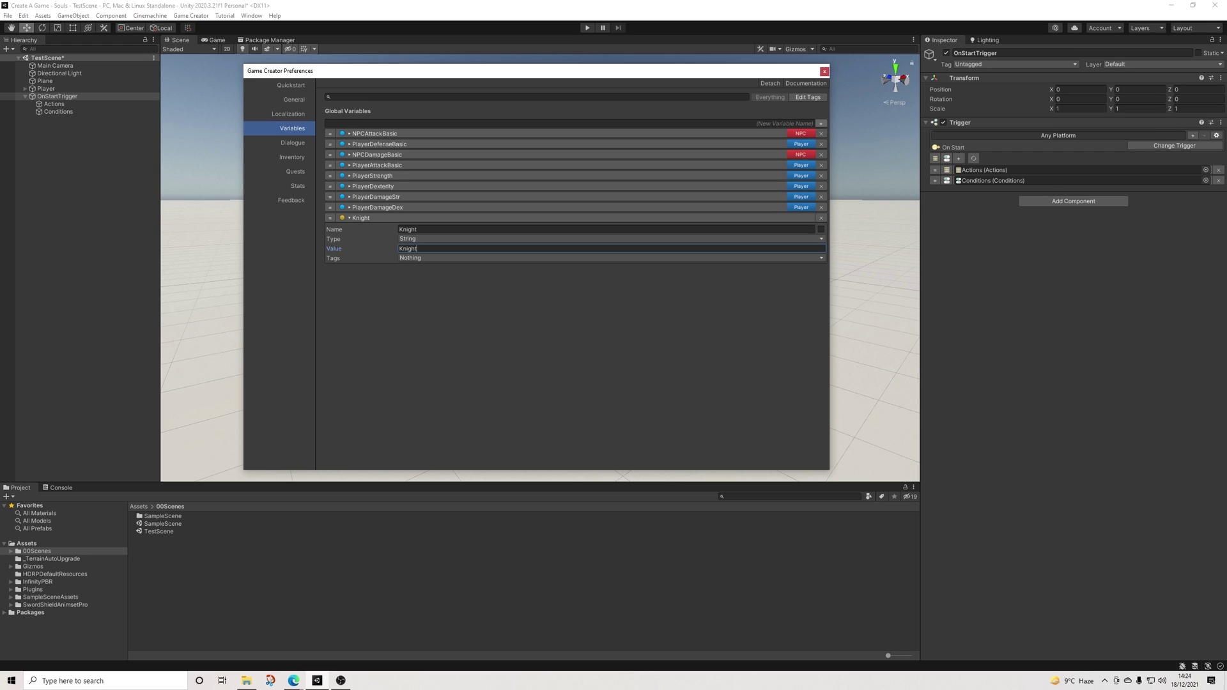
Add a String global variable named Assassin with the value Assassin
left_click(821, 123)
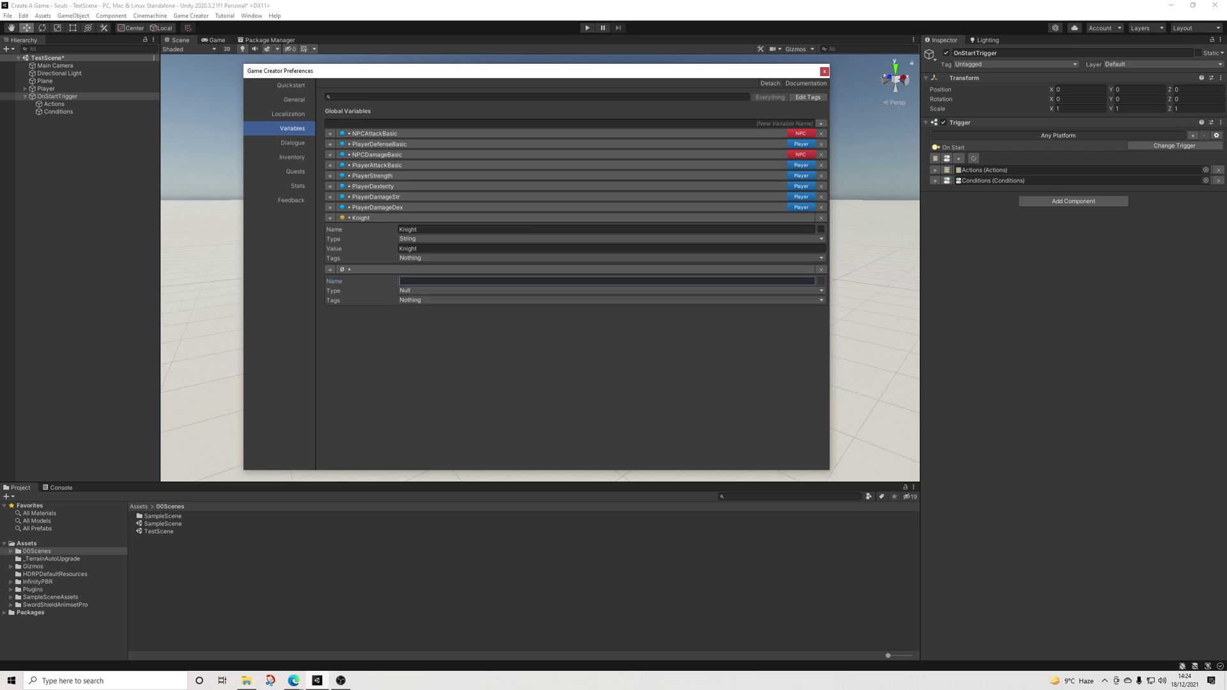
left_click(610, 290)
left_click(421, 355)
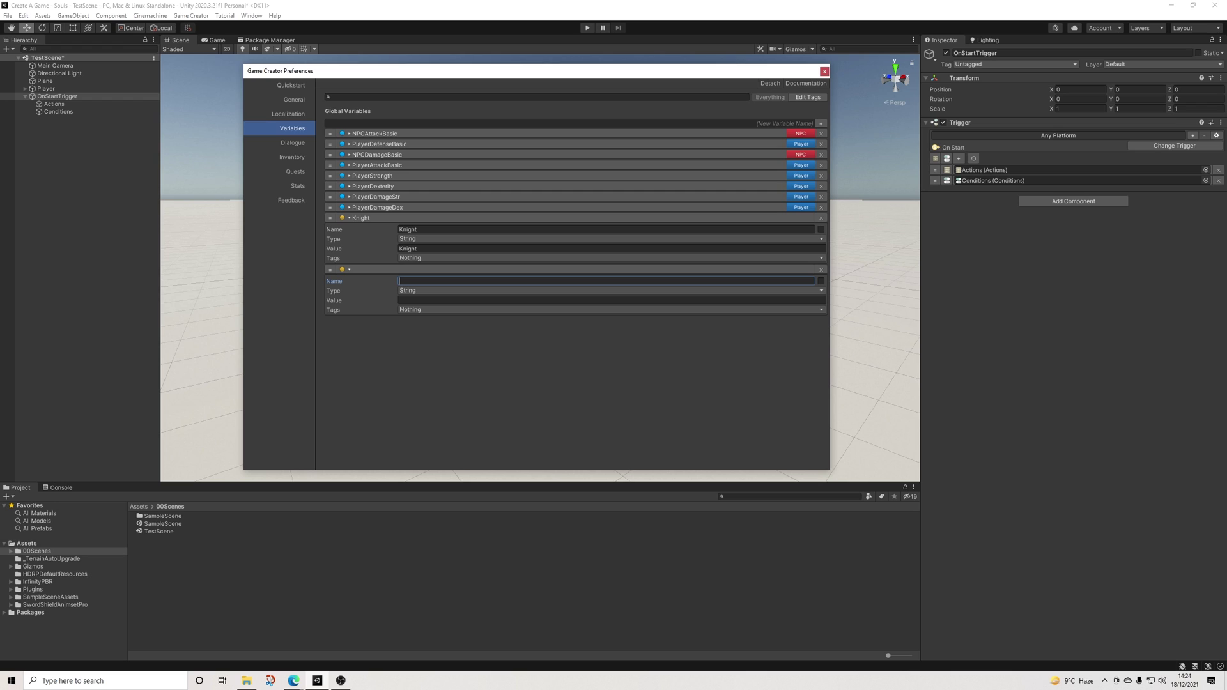
type("Assassin")
left_click(611, 300)
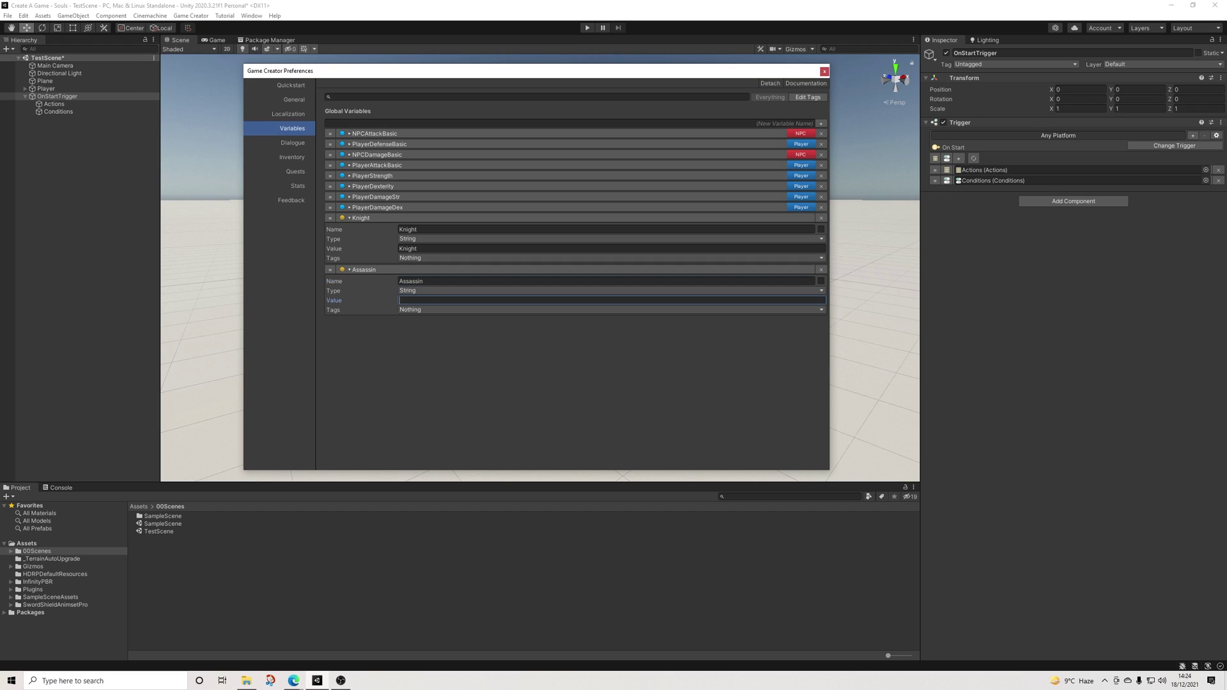
type("Assassin")
Add String global variables named Sorcerer and Archer, giving Archer the value Archer
left_click(821, 122)
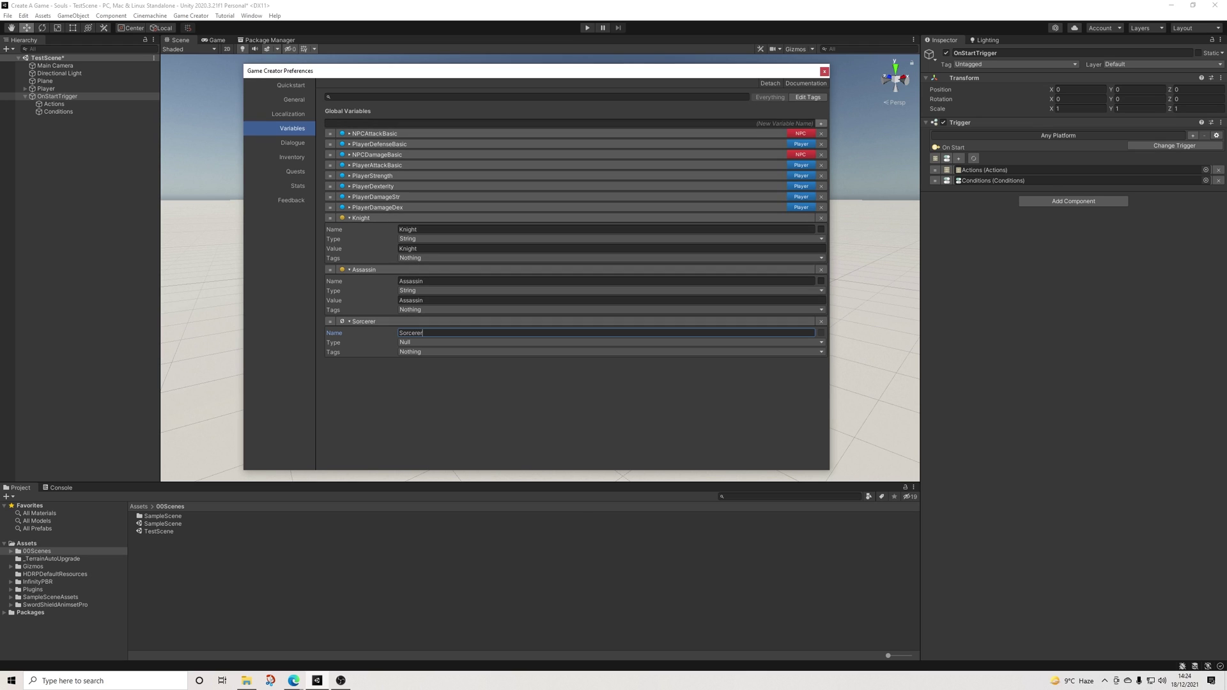
key("Return")
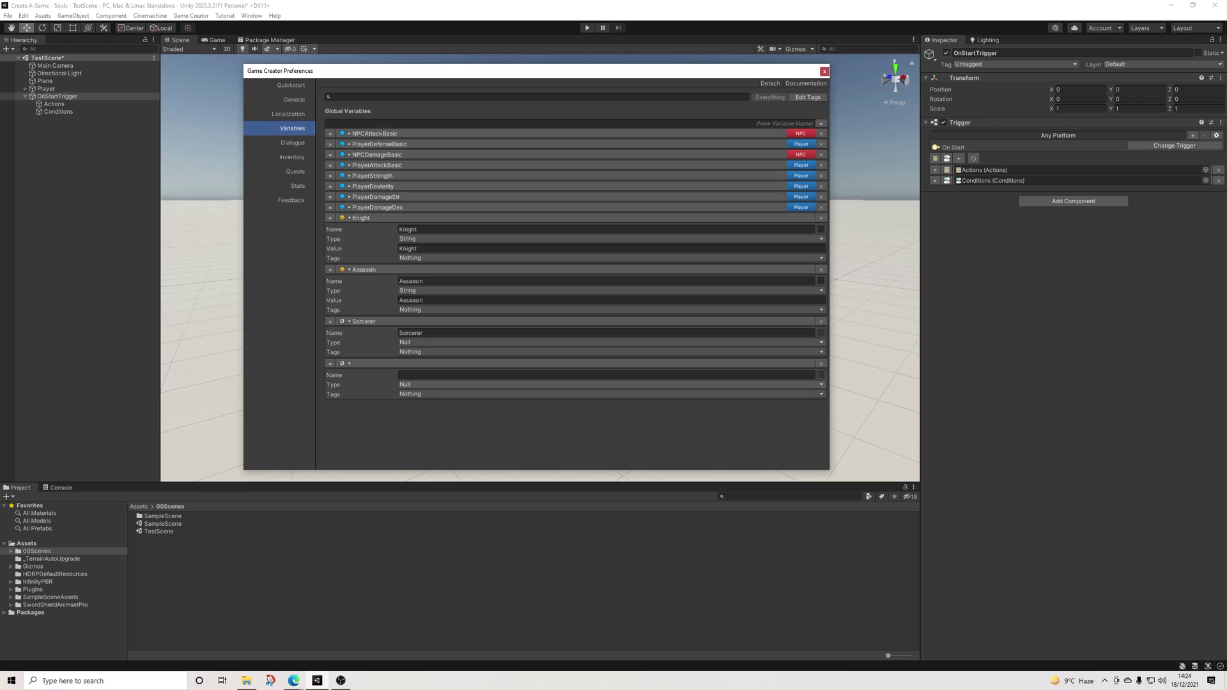
left_click(606, 375)
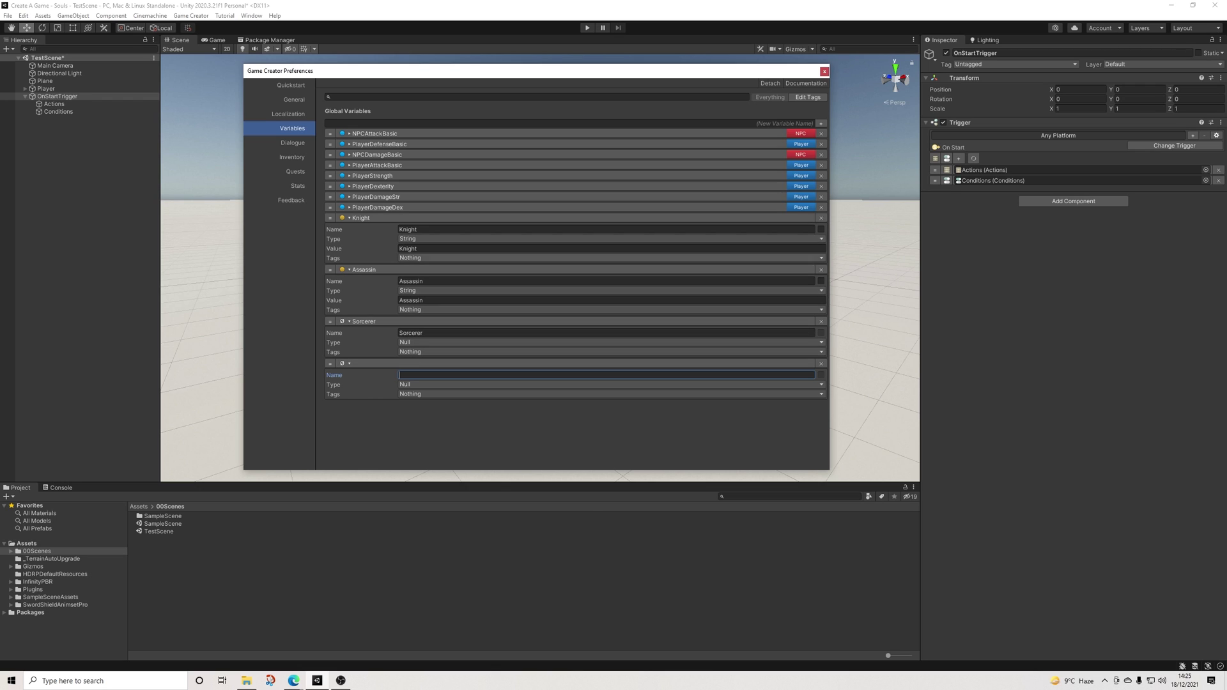
left_click(447, 342)
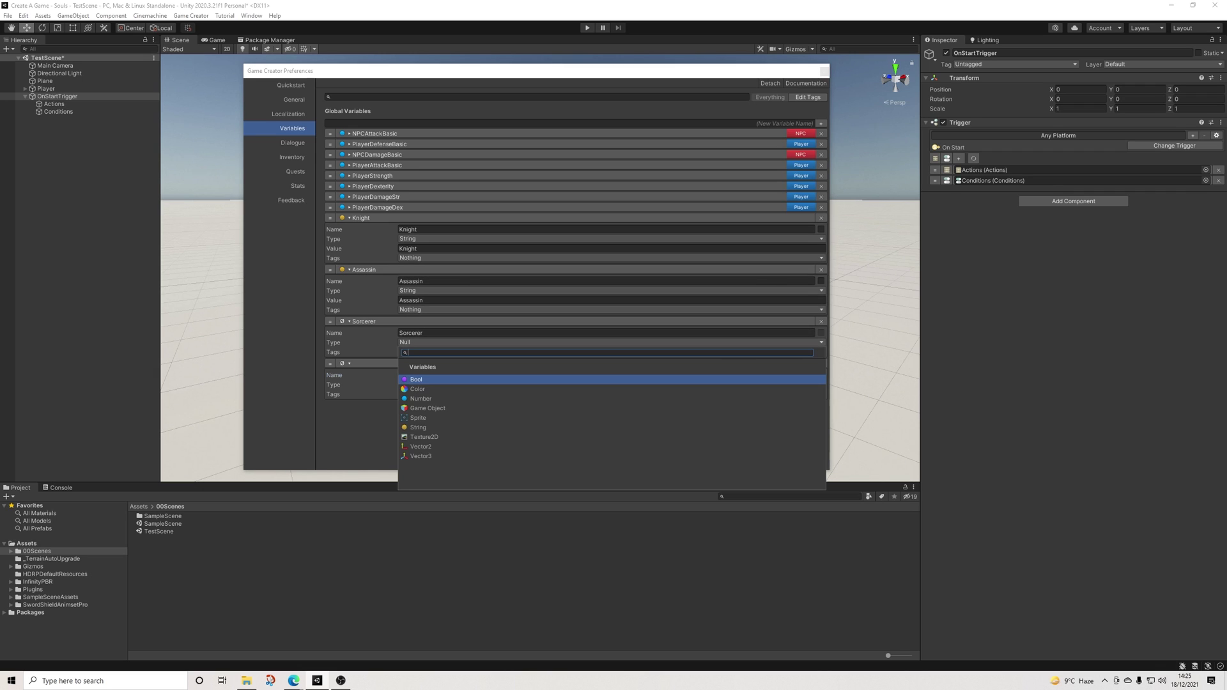
left_click(448, 418)
left_click(447, 394)
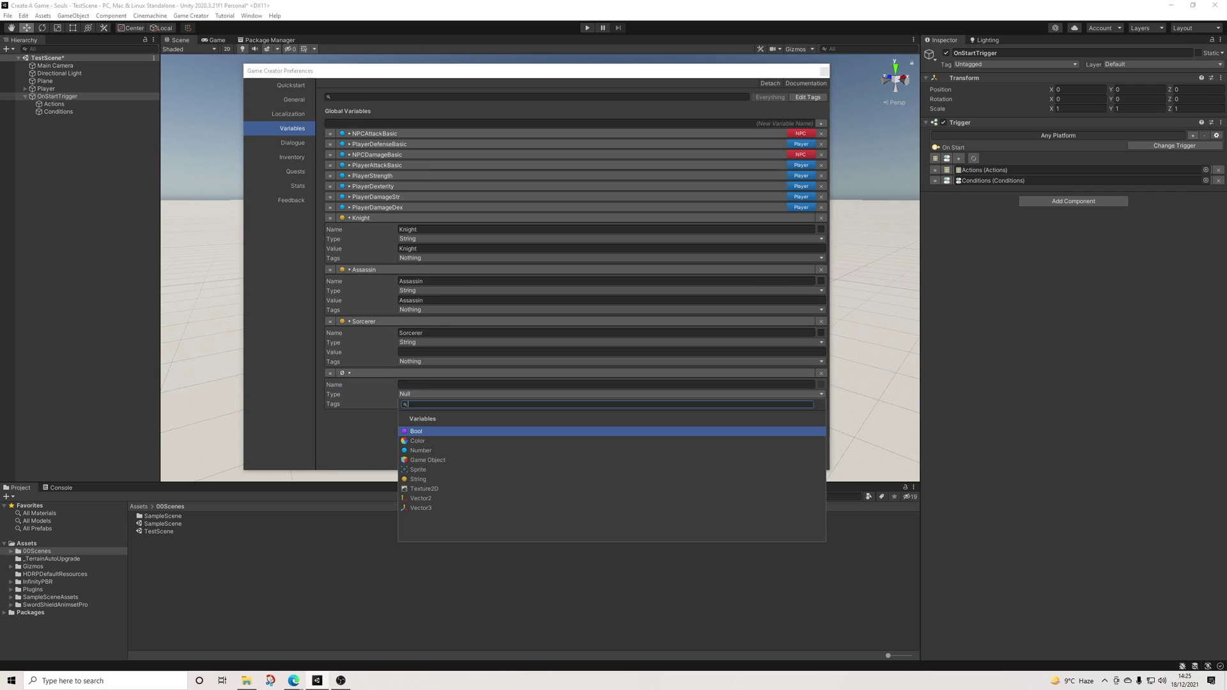
left_click(448, 480)
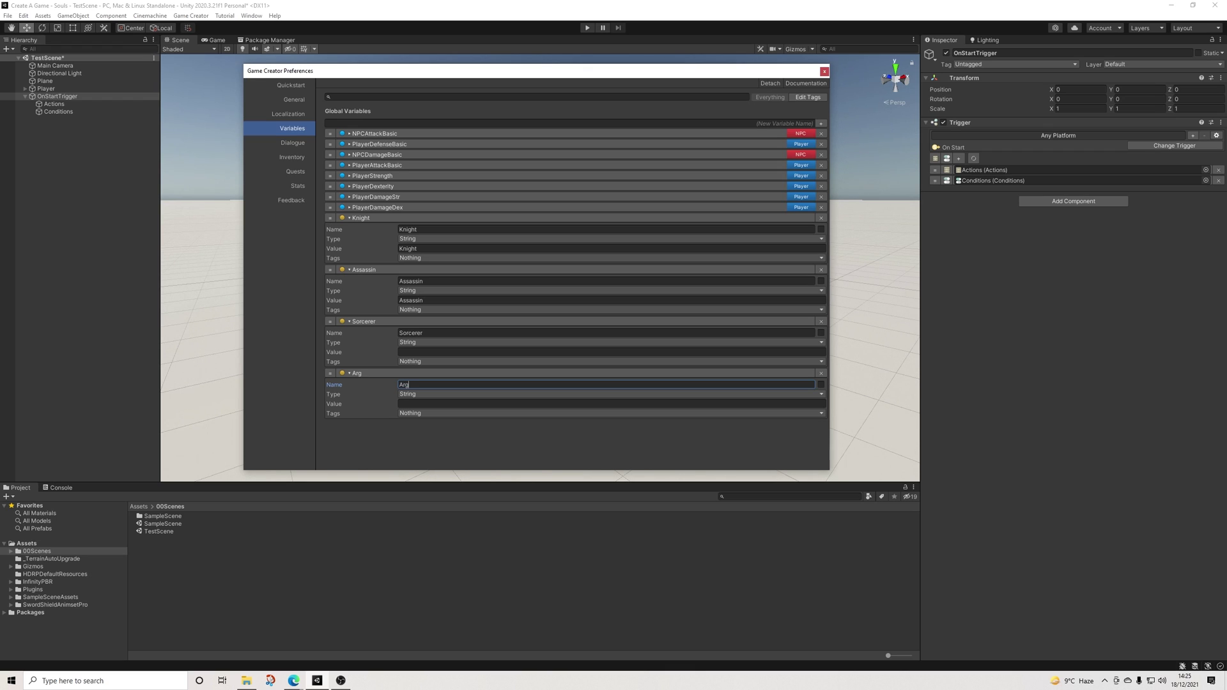
left_click(611, 403)
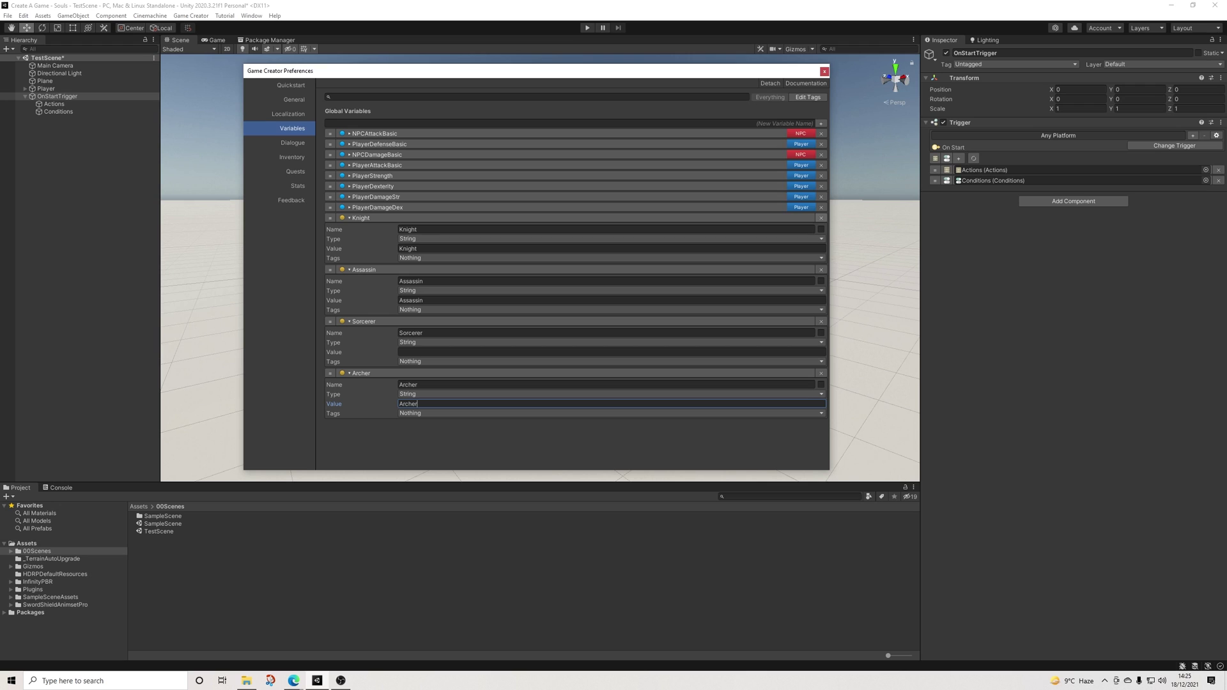
Define variable tag 2 as Classes with the colour Yellow
left_click(807, 98)
left_click(842, 143)
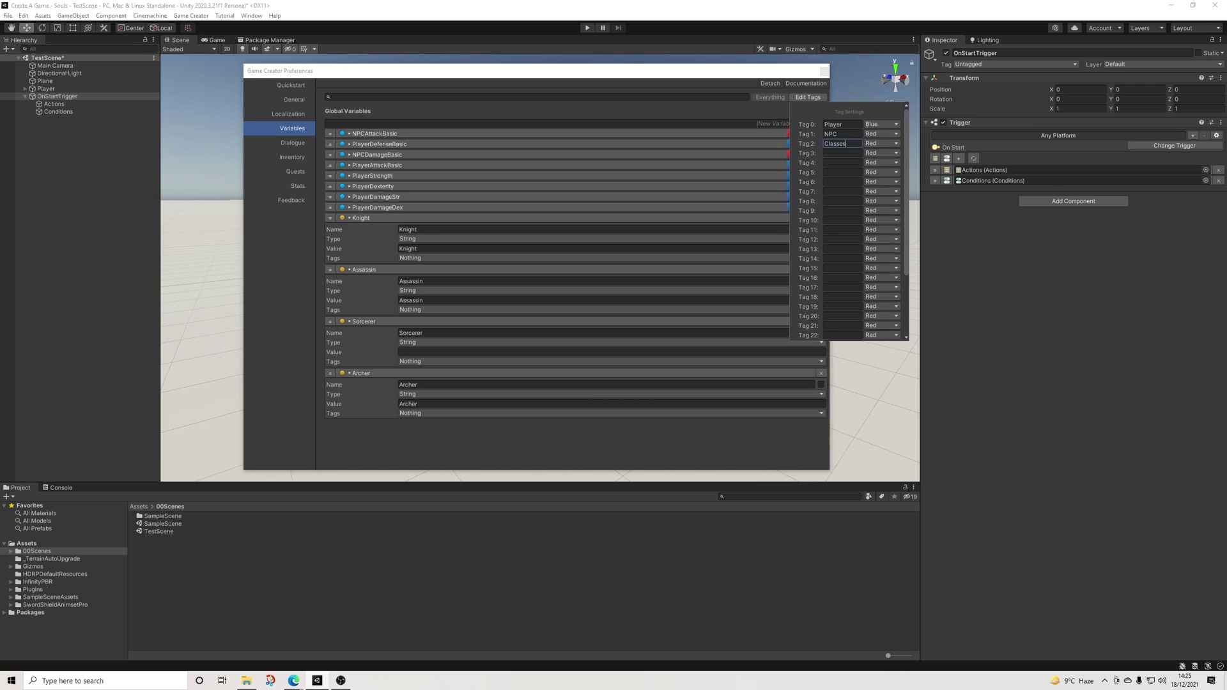
left_click(882, 143)
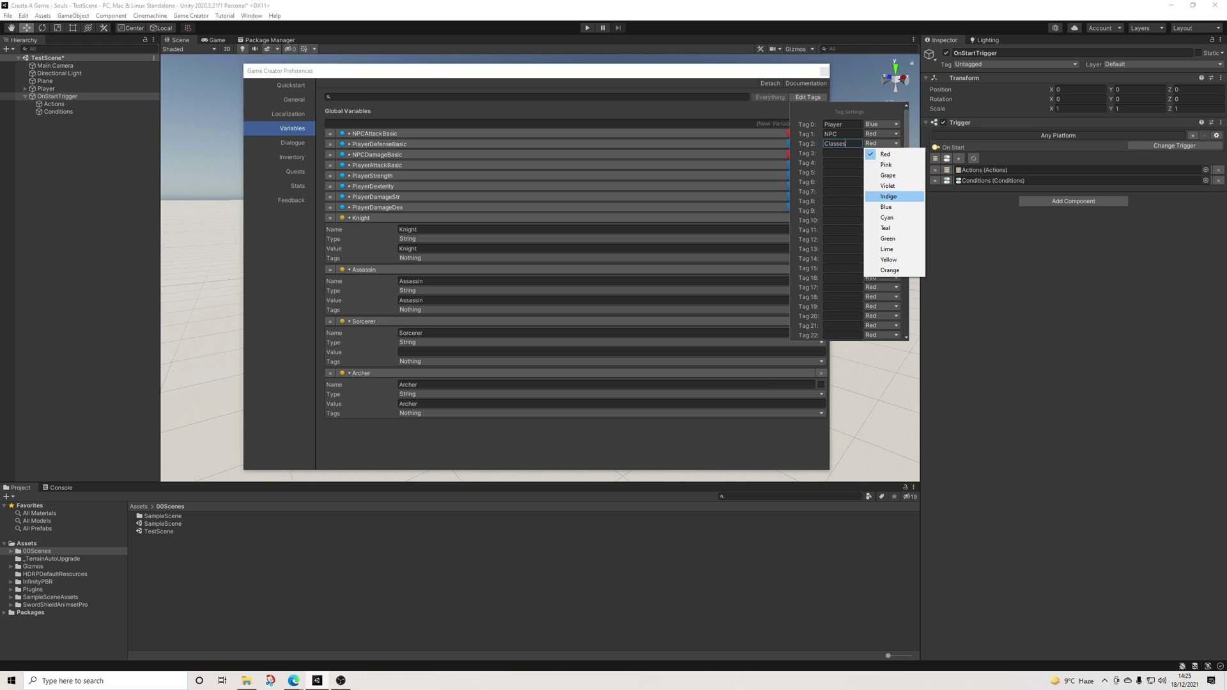
left_click(888, 260)
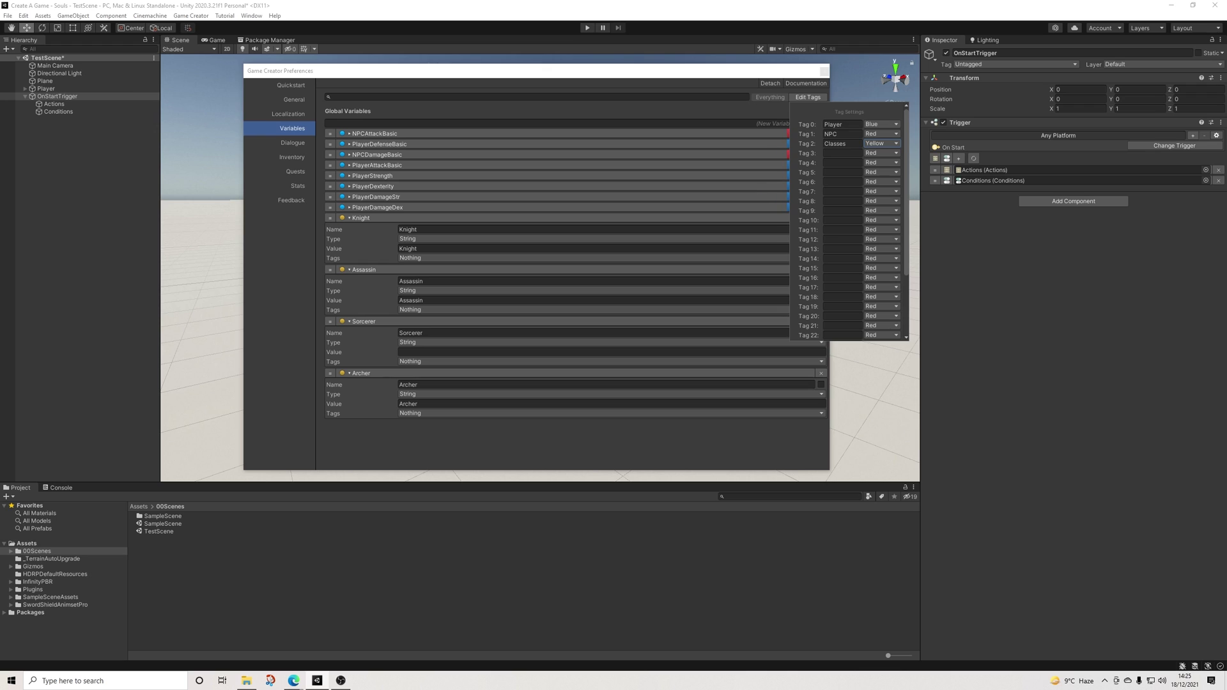
left_click(575, 403)
Assign the Classes tag to the Knight, Assassin, Sorcerer and Archer variables
left_click(448, 257)
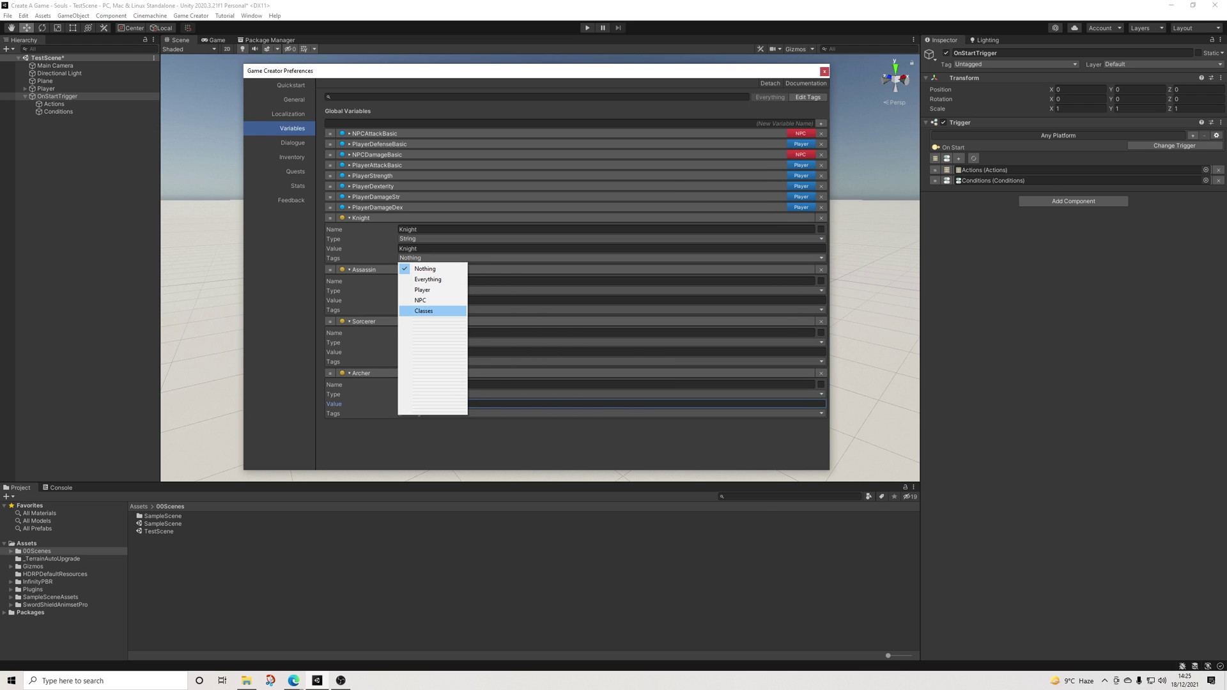
left_click(432, 310)
left_click(432, 310)
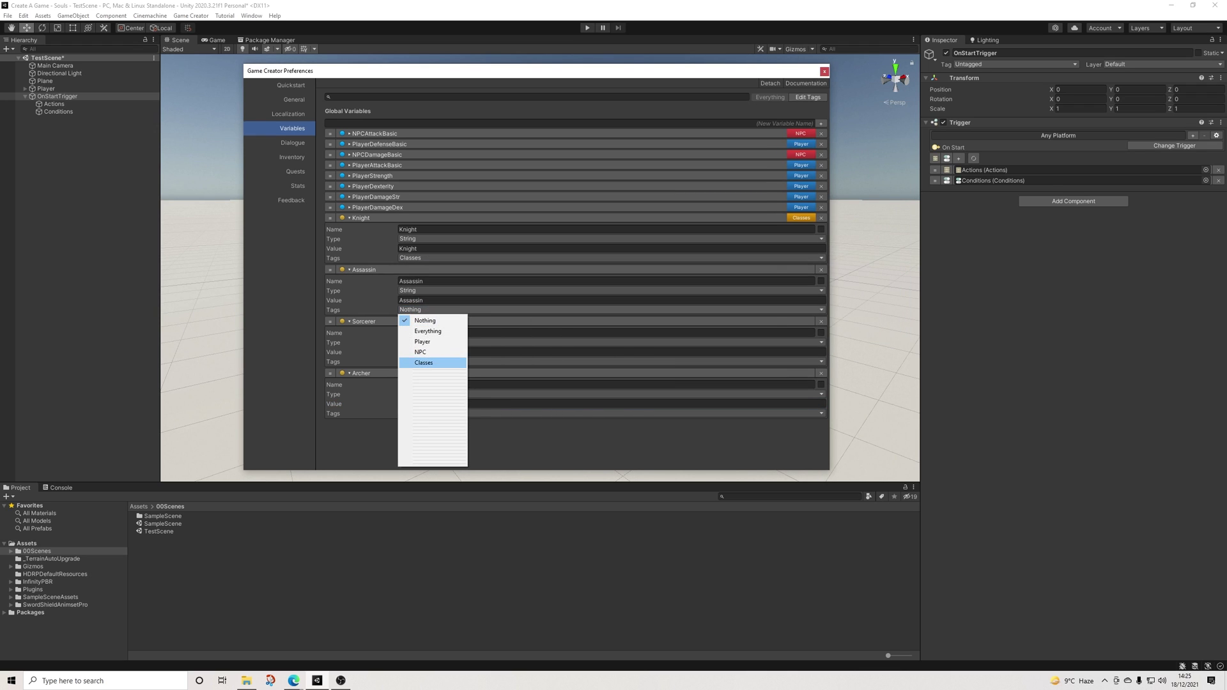
left_click(432, 362)
left_click(431, 361)
left_click(424, 414)
left_click(432, 413)
left_click(424, 466)
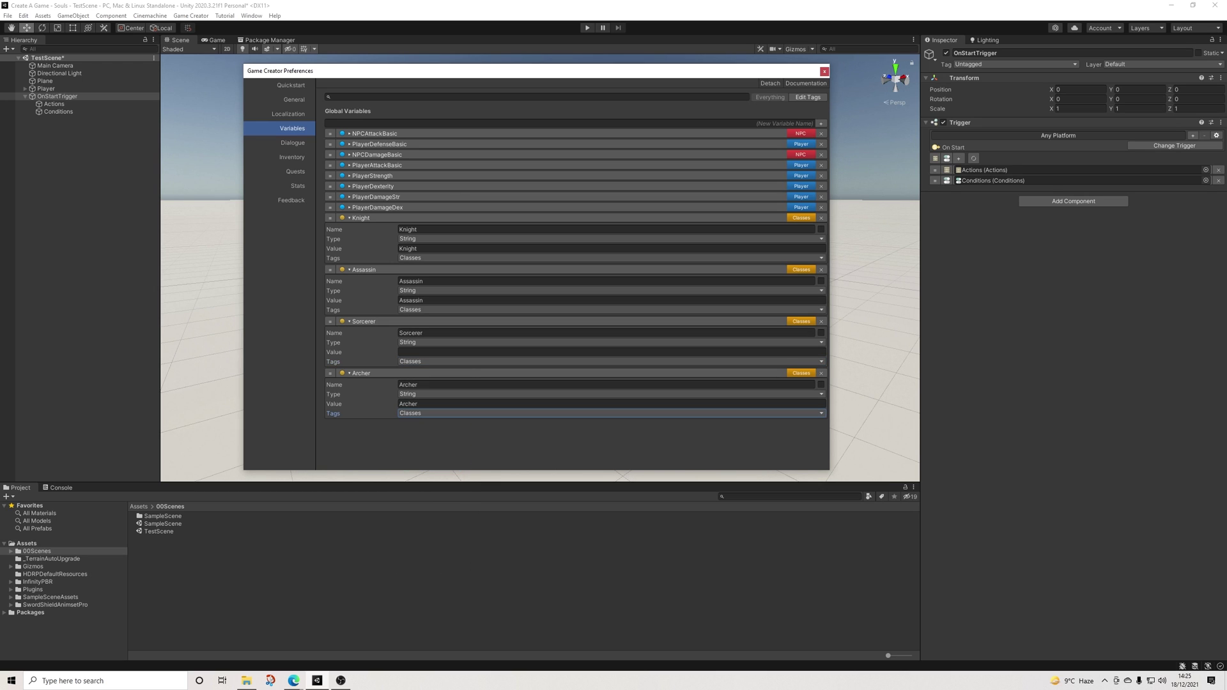
Collapse the four class variables and move them to the start of the list in the order Knight, Sorcerer, Assassin, Archer
left_click(361, 218)
left_click(363, 228)
left_click(363, 239)
left_click(361, 249)
left_click_drag(329, 128, 330, 131)
left_click_drag(329, 228, 330, 140)
left_click_drag(330, 239, 329, 139)
left_click_drag(330, 249, 330, 160)
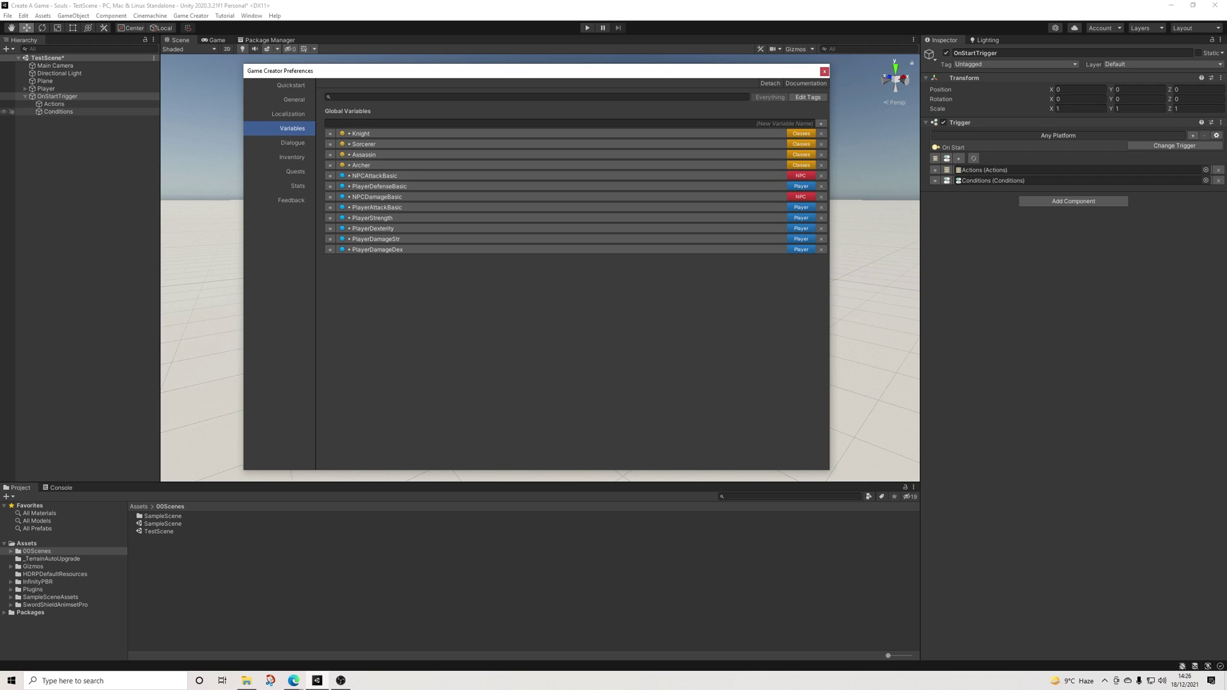
Add a clause with a Variable String condition to the Conditions object under OnStartTrigger
left_click(58, 111)
left_click(968, 52)
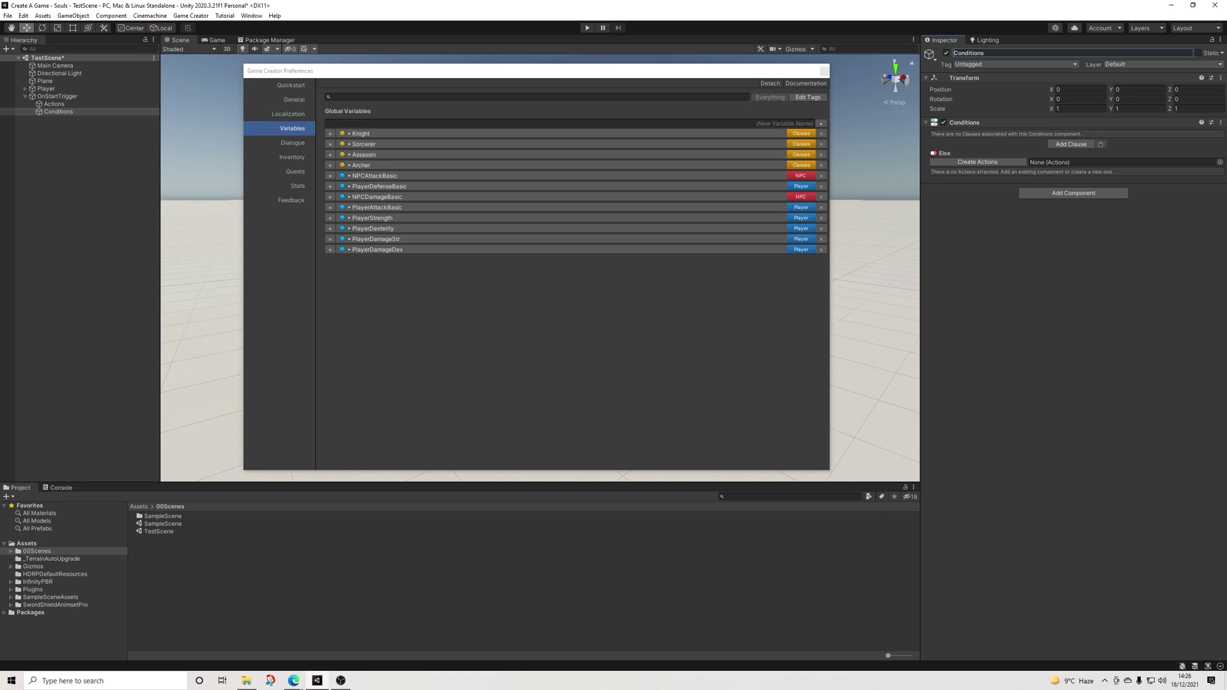
type("Class")
left_click(1071, 144)
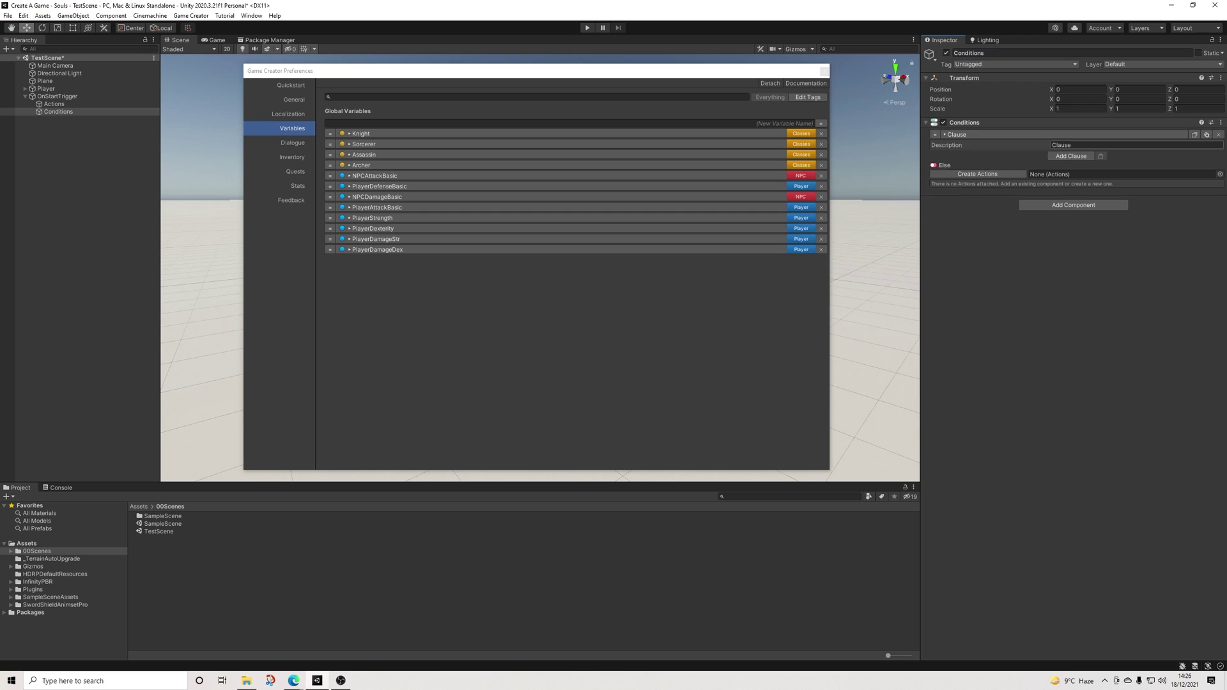
left_click(978, 162)
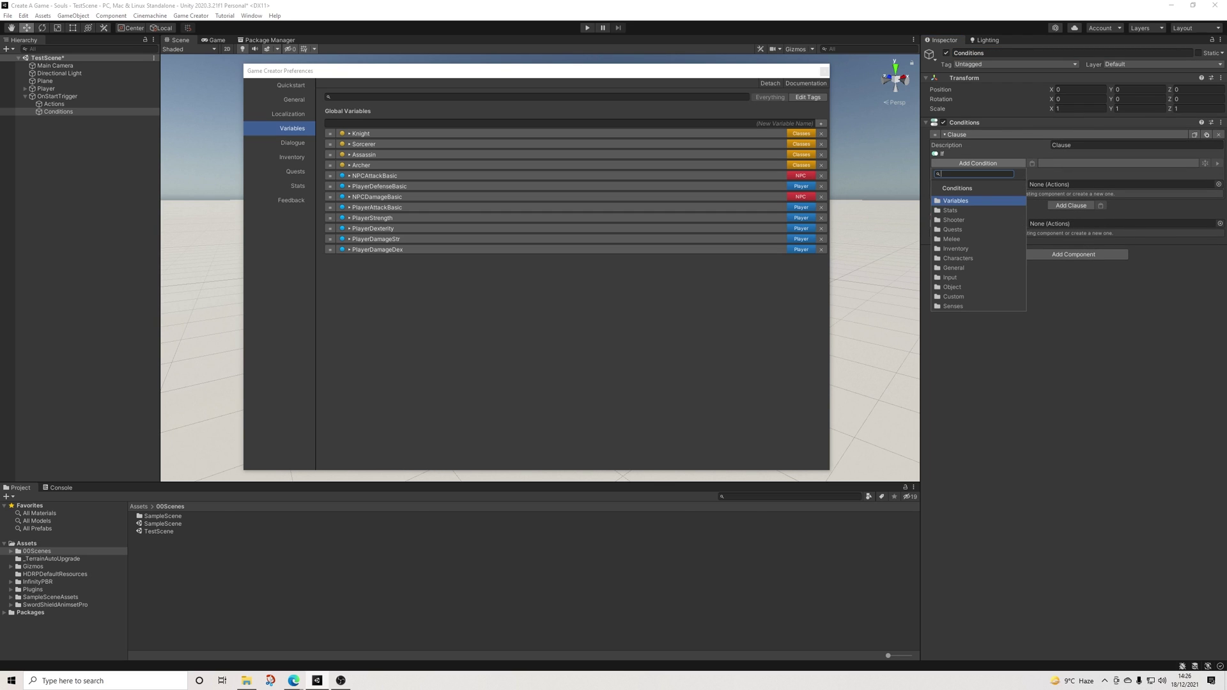
left_click(956, 201)
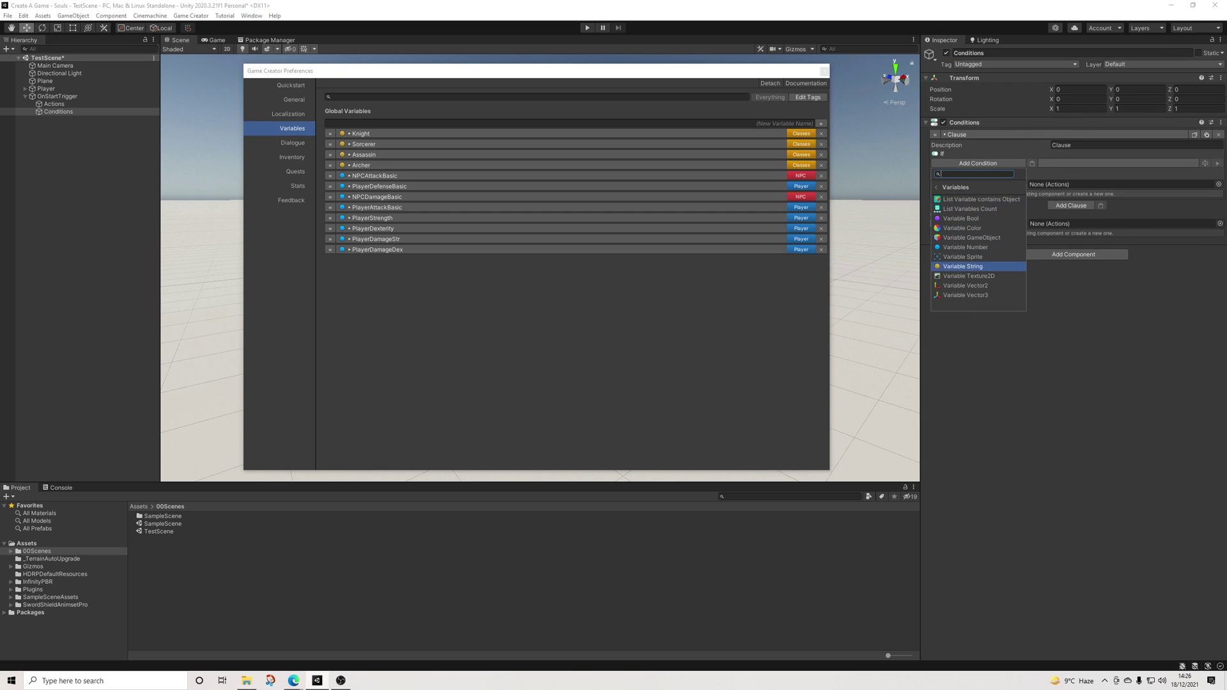
left_click(962, 266)
left_click(1136, 182)
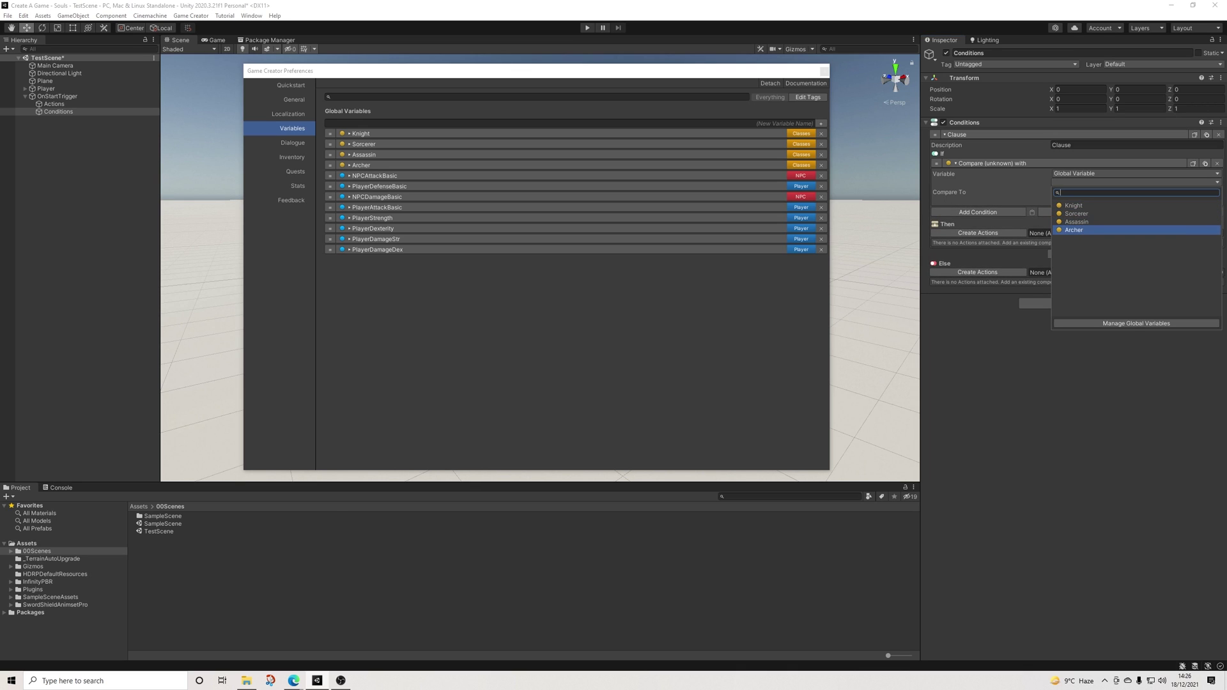
key("Up")
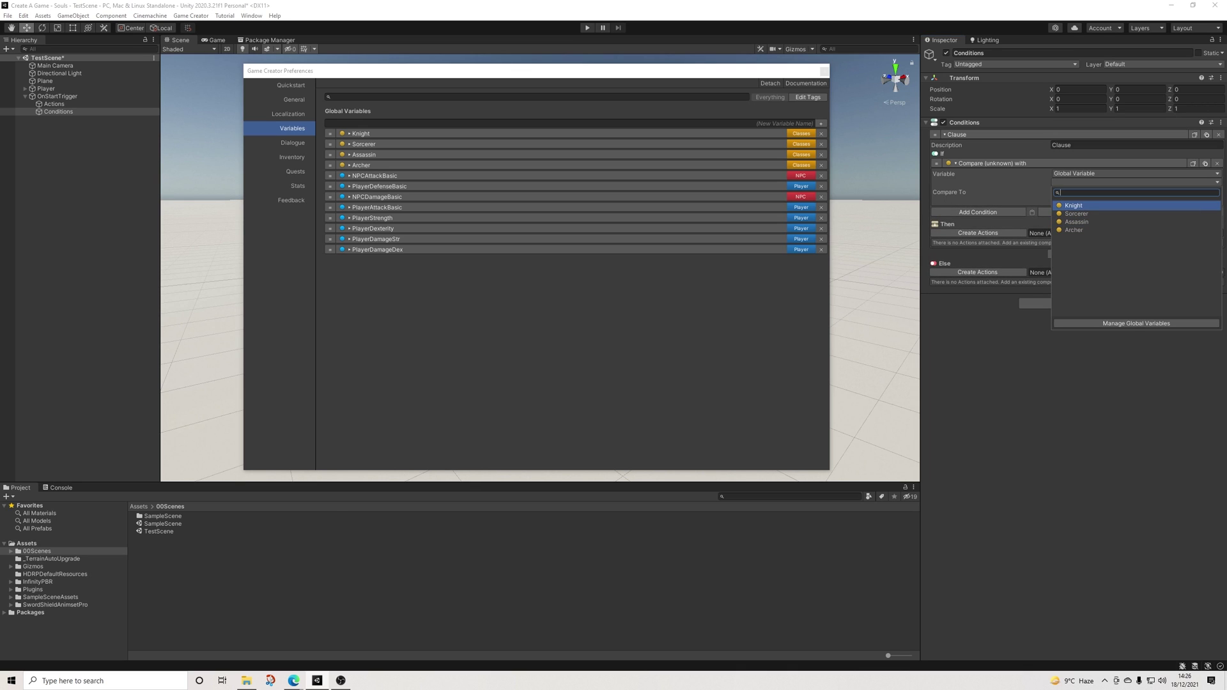
key("Down")
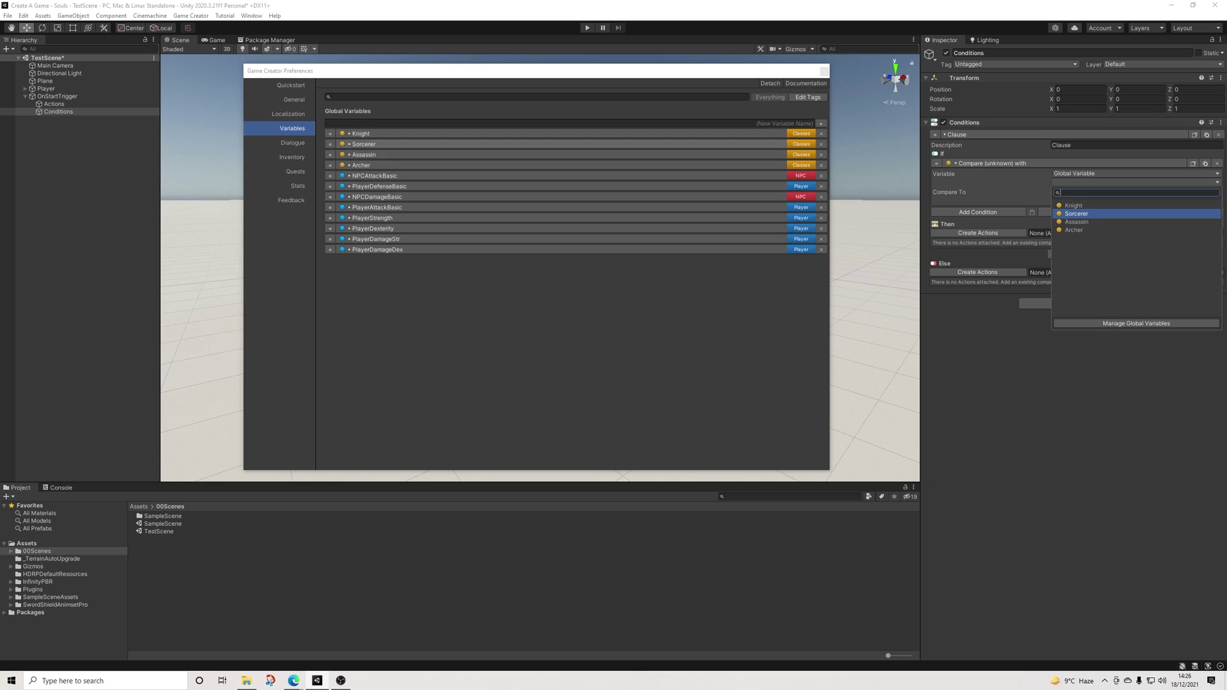
Rename the Knight global variable to Class and clear its value
left_click(361, 133)
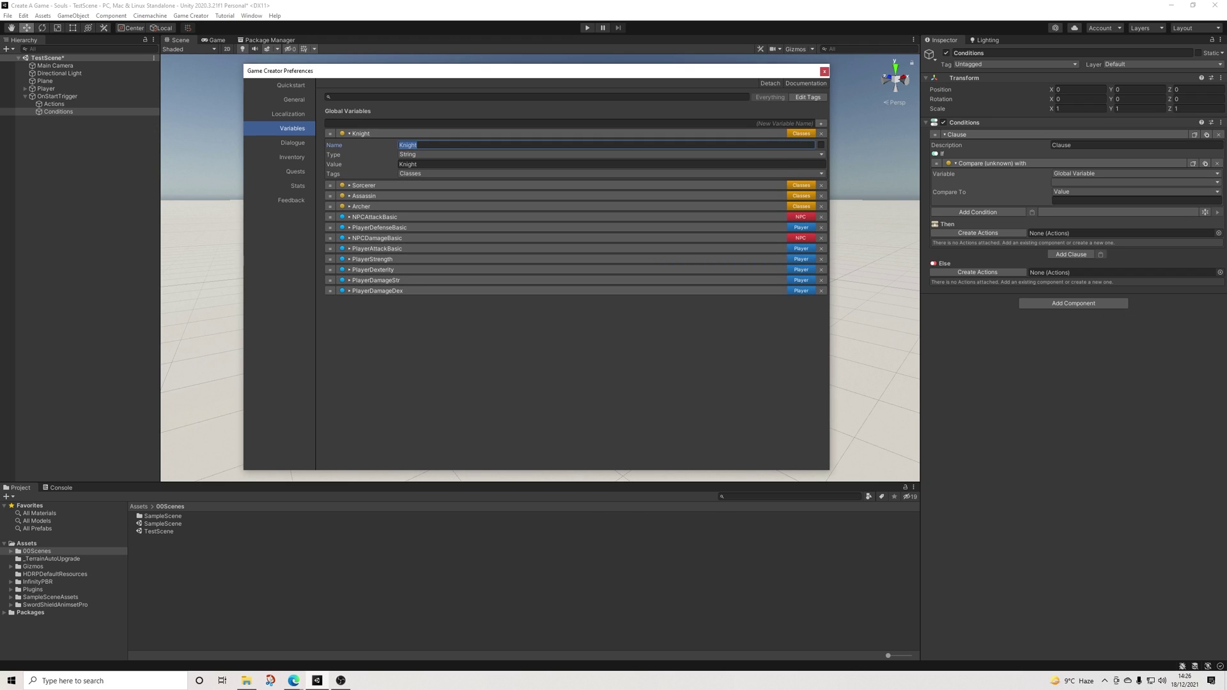
type("Class")
key("Tab")
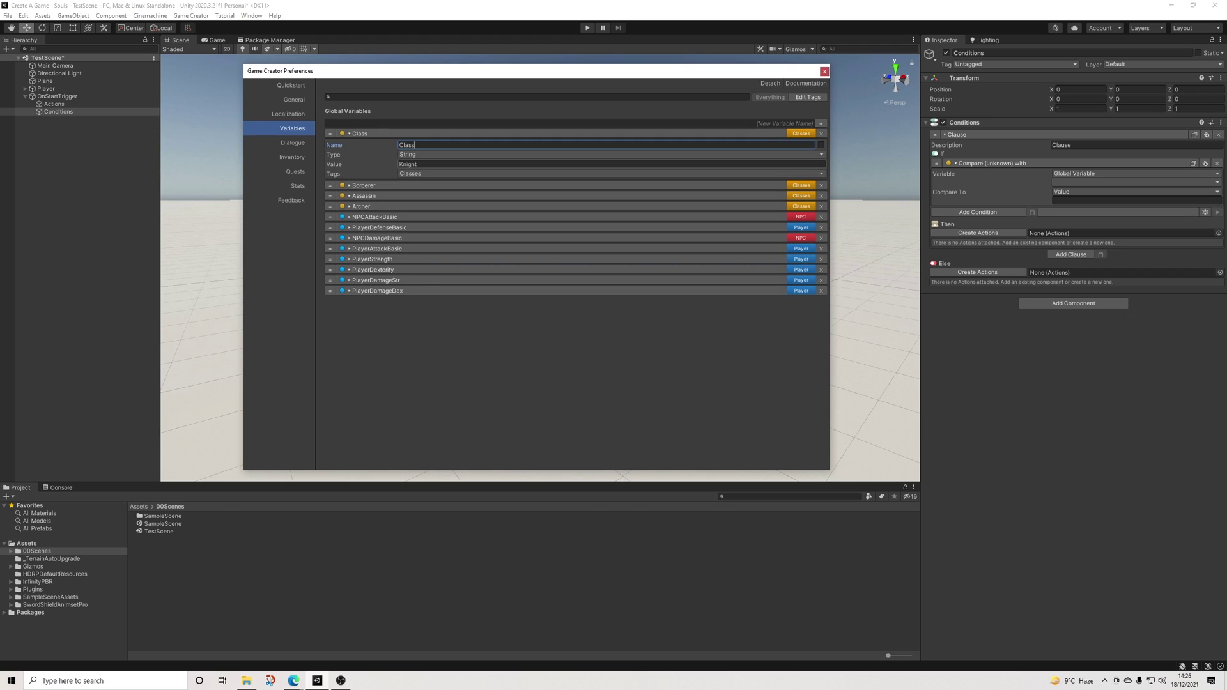
key("BackSpace")
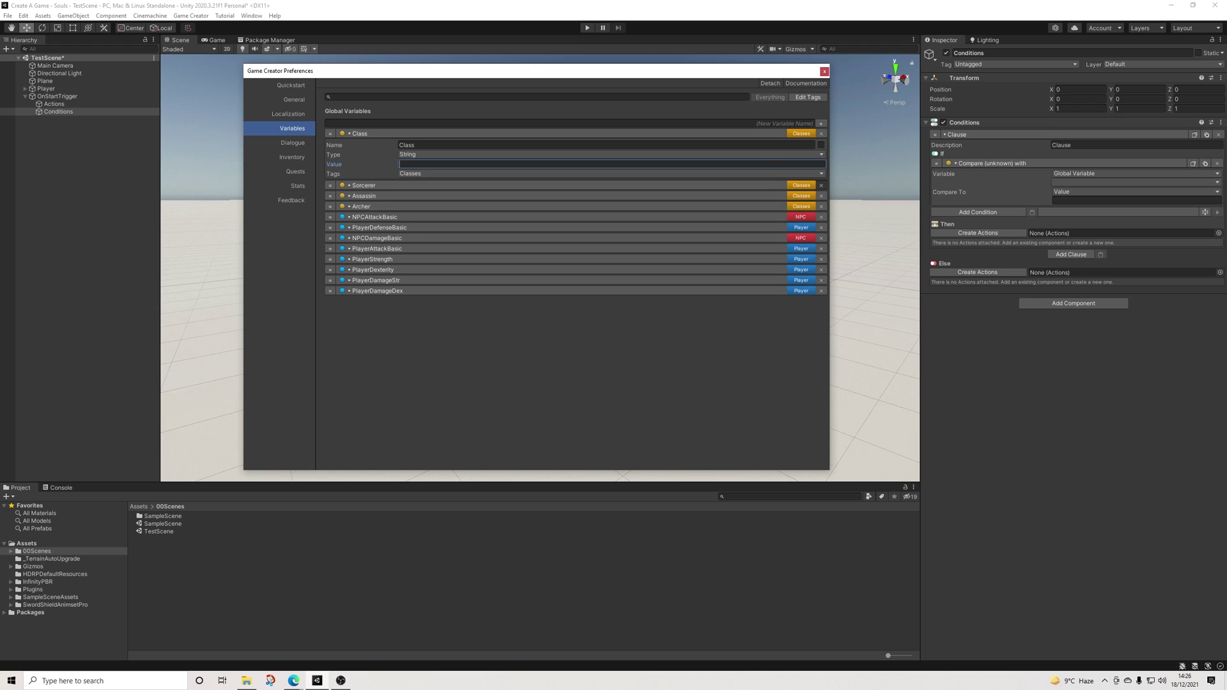
Delete the Sorcerer, Assassin and Archer global variables and collapse the Class variable
left_click(821, 185)
left_click(821, 186)
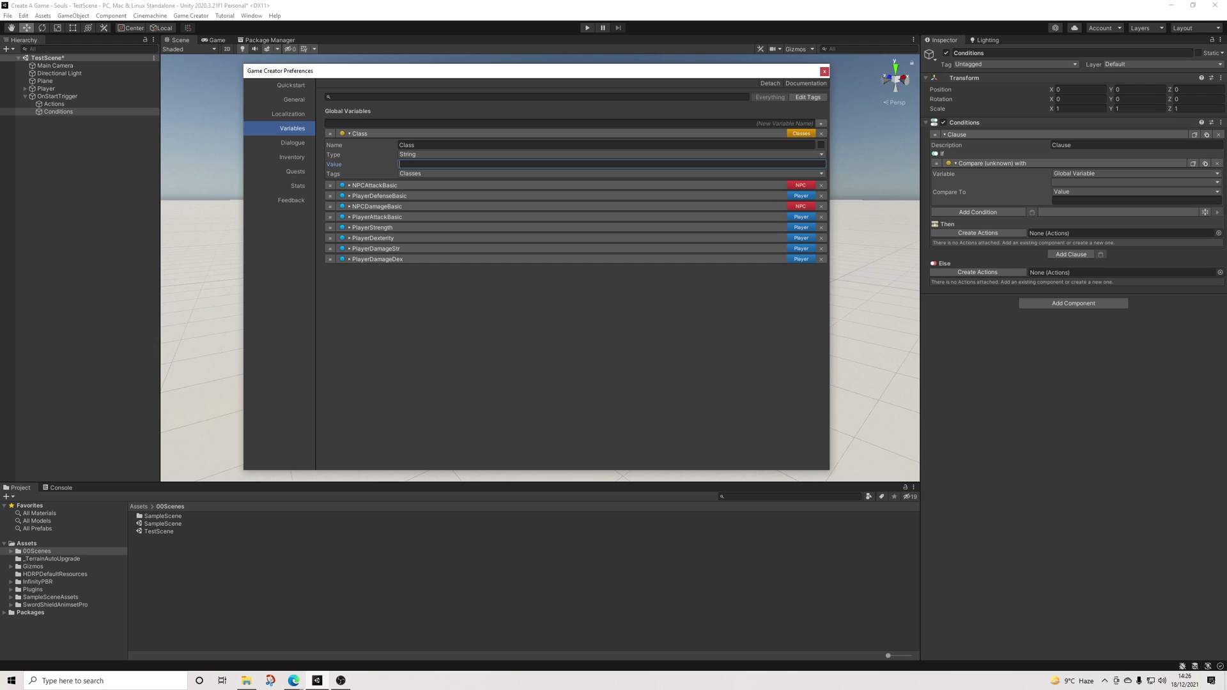
left_click(359, 134)
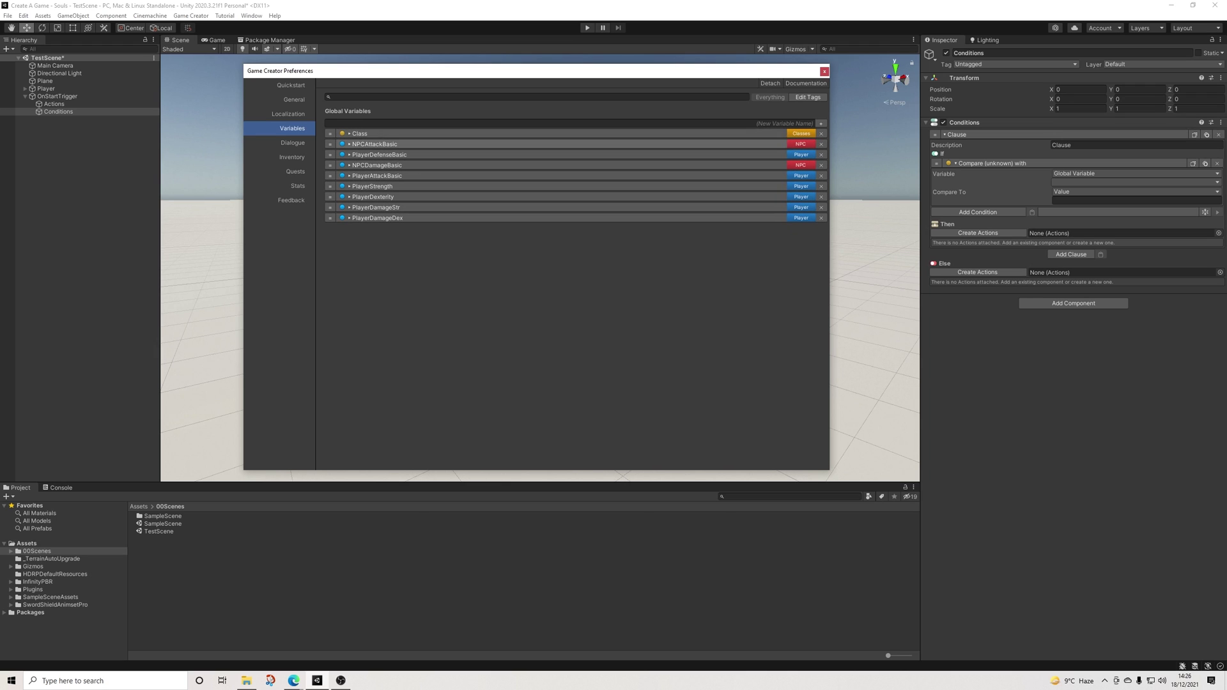
Rename variable tag 2 from Classes to Creation
left_click(808, 97)
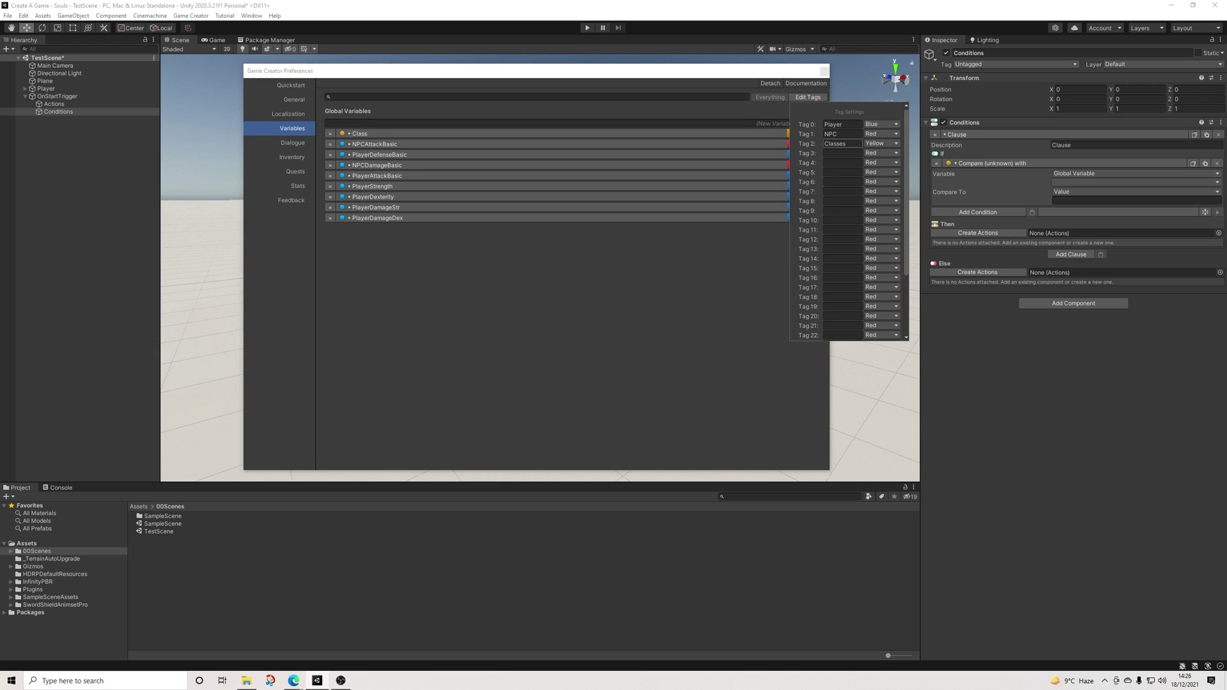
key("Return")
type("Creation")
key("Escape")
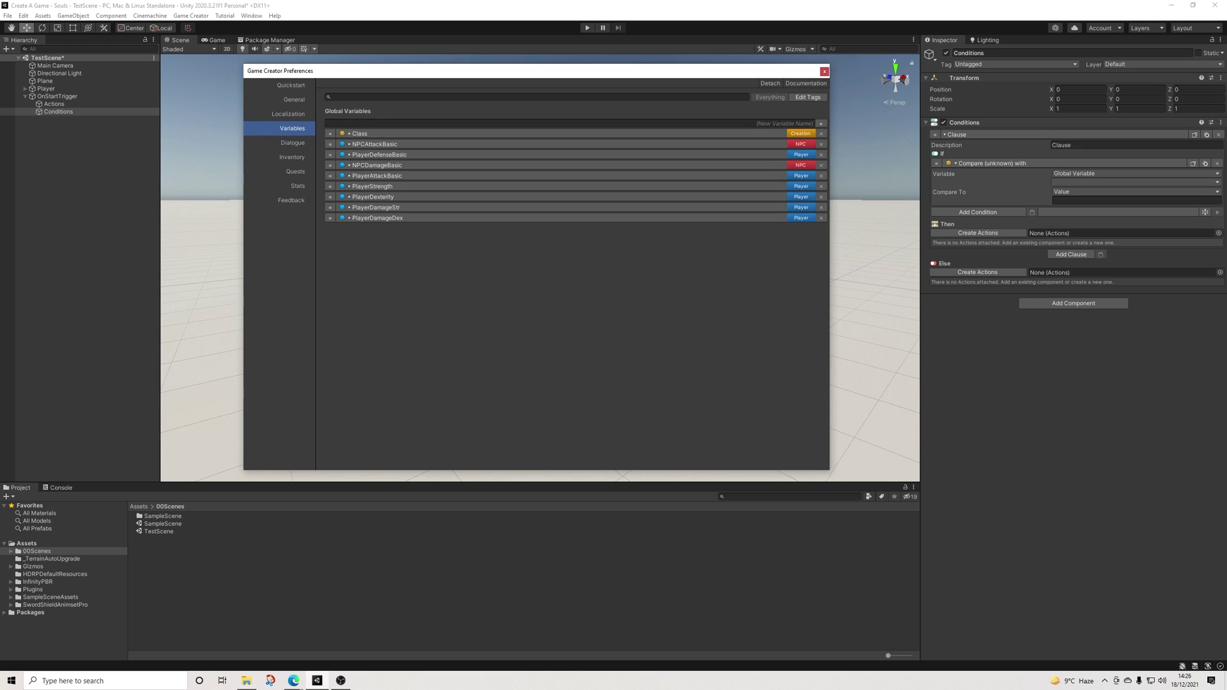
Set the clause's condition to compare the global variable Class with the value Knight
left_click(1136, 182)
left_click(1080, 205)
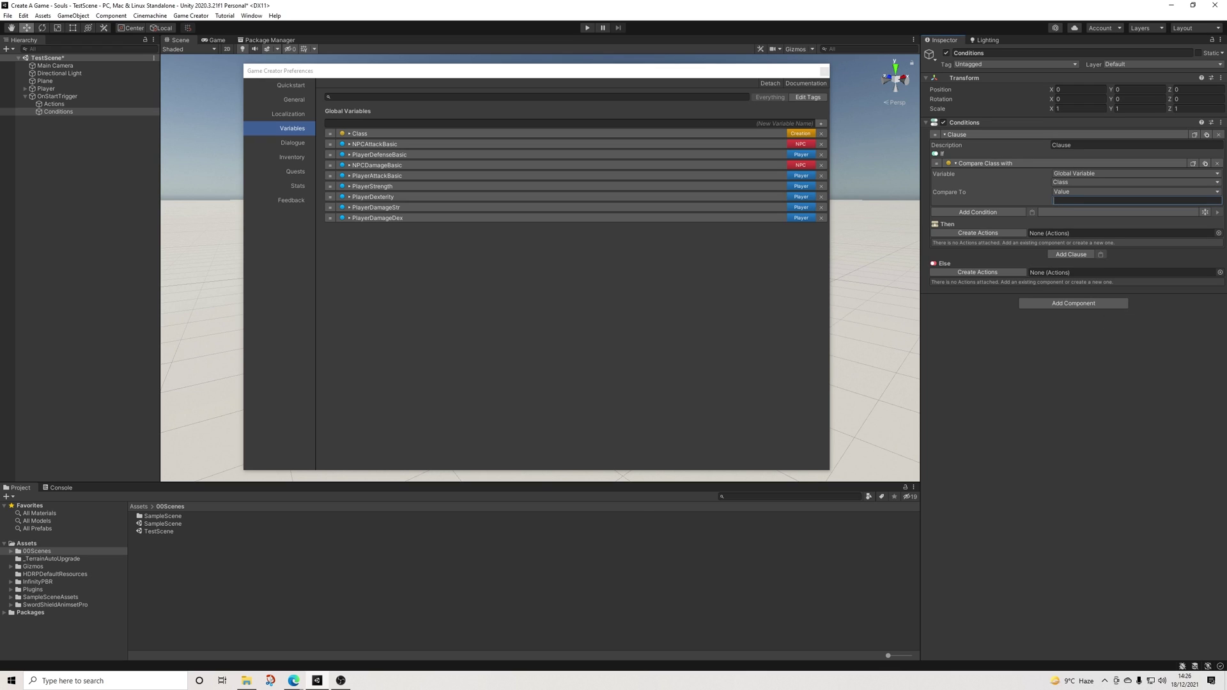
type("Knightigt")
Create Actions for the Knight clause's Then branch and add a Change Stat action for the Player's vitality
left_click(977, 232)
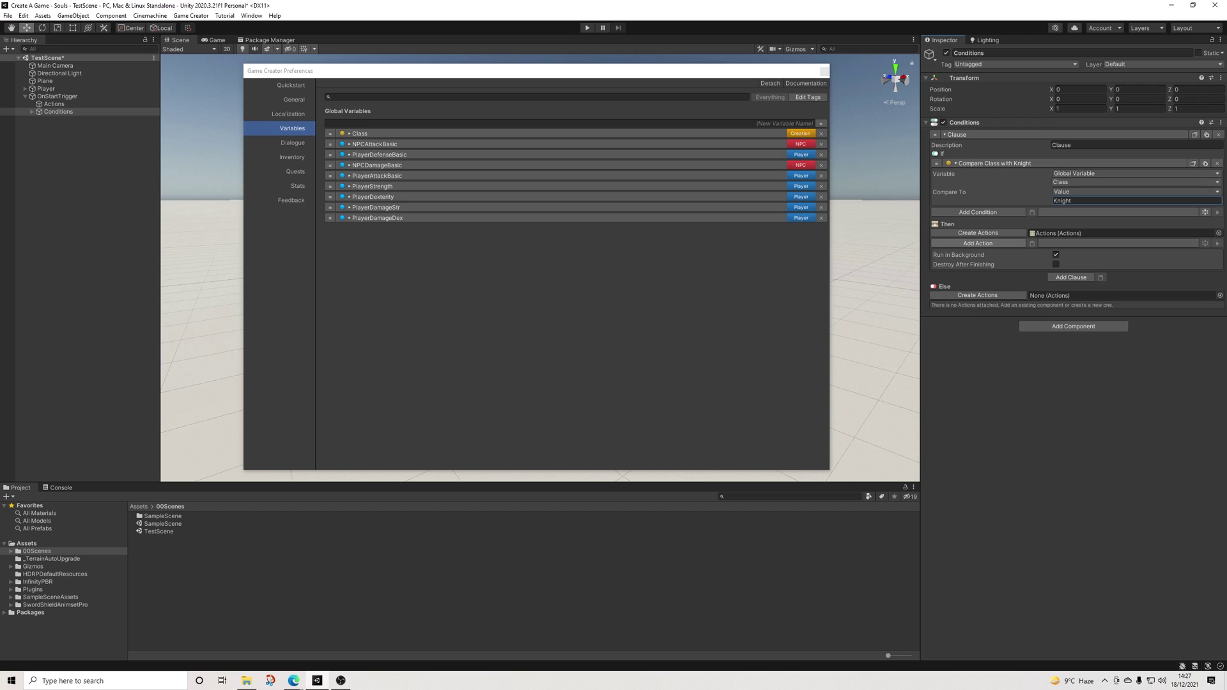
left_click(978, 243)
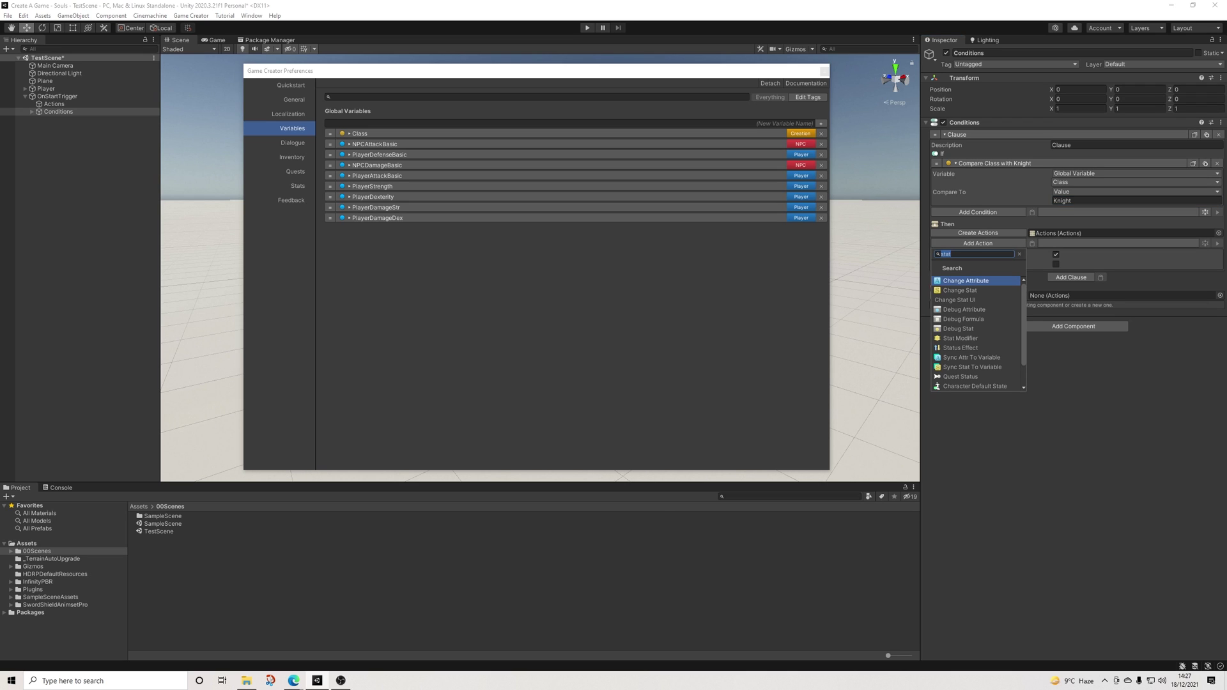
key("Down")
key("Return")
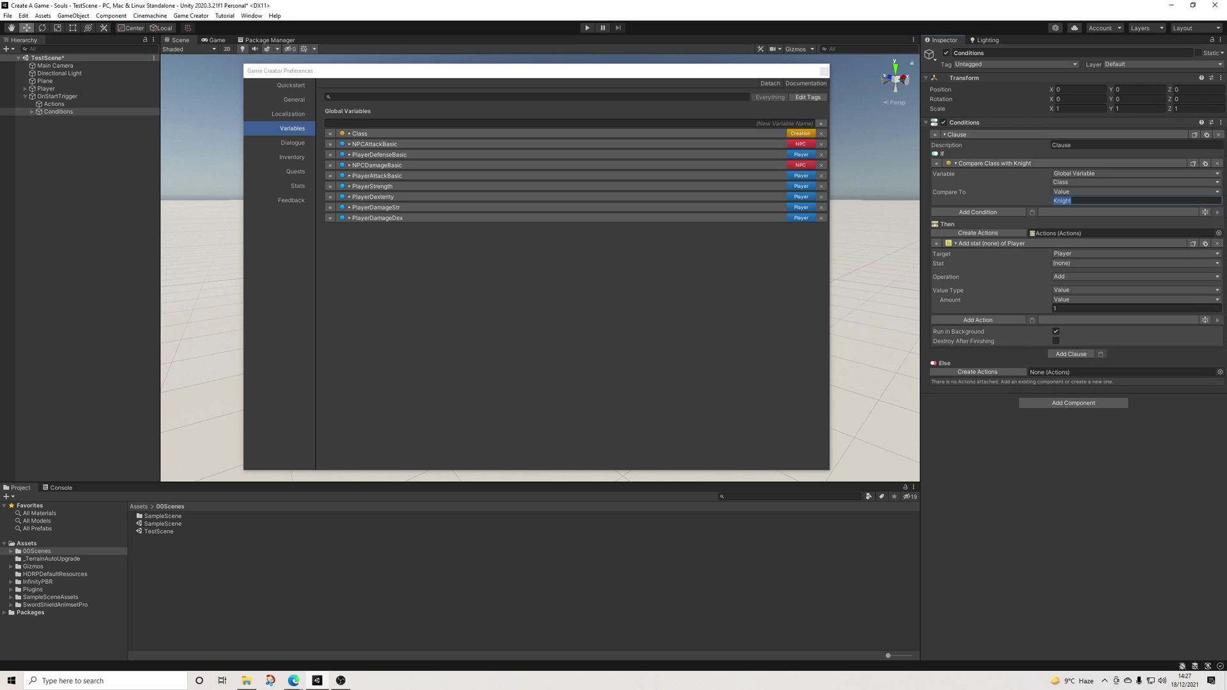
left_click(1136, 263)
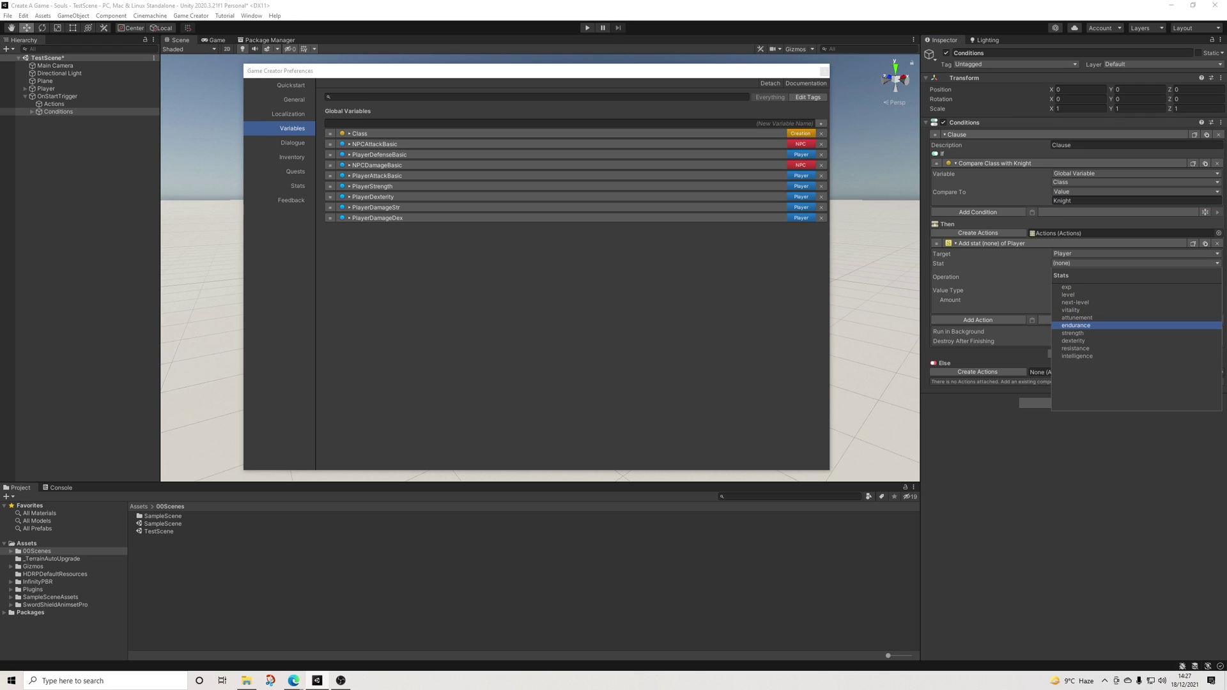
key("Up")
key("Return")
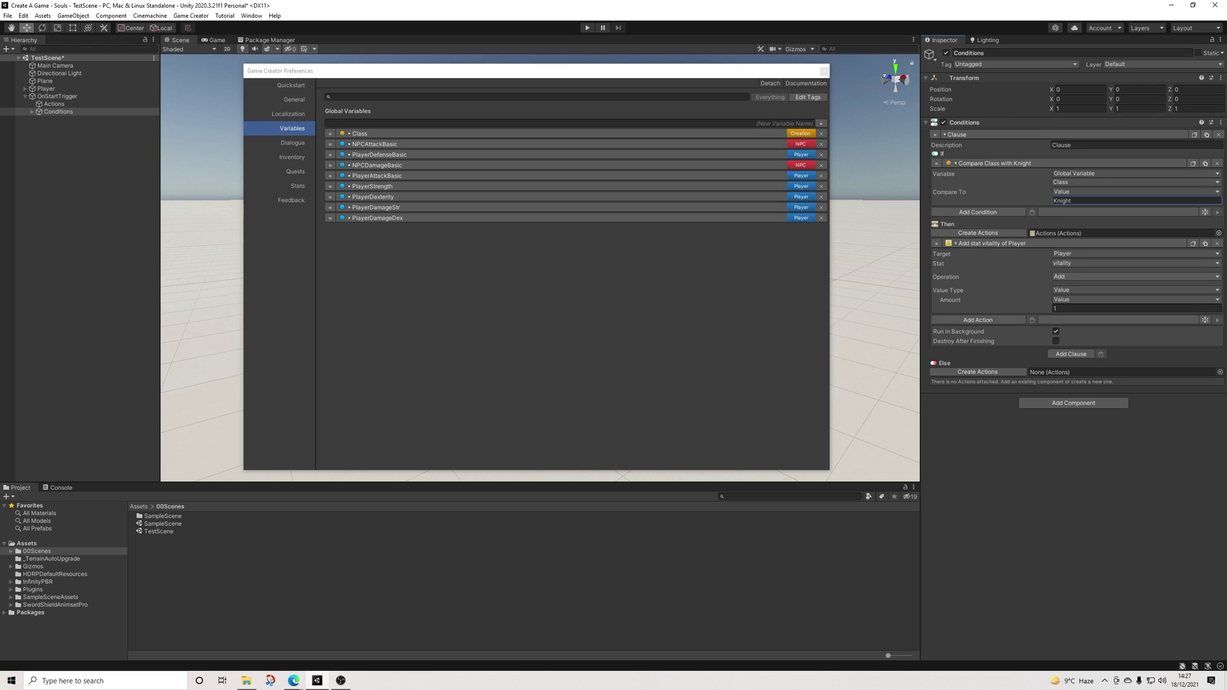
Duplicate the vitality stat action, change the copy's stat to level and move it above the vitality action
left_click(1205, 243)
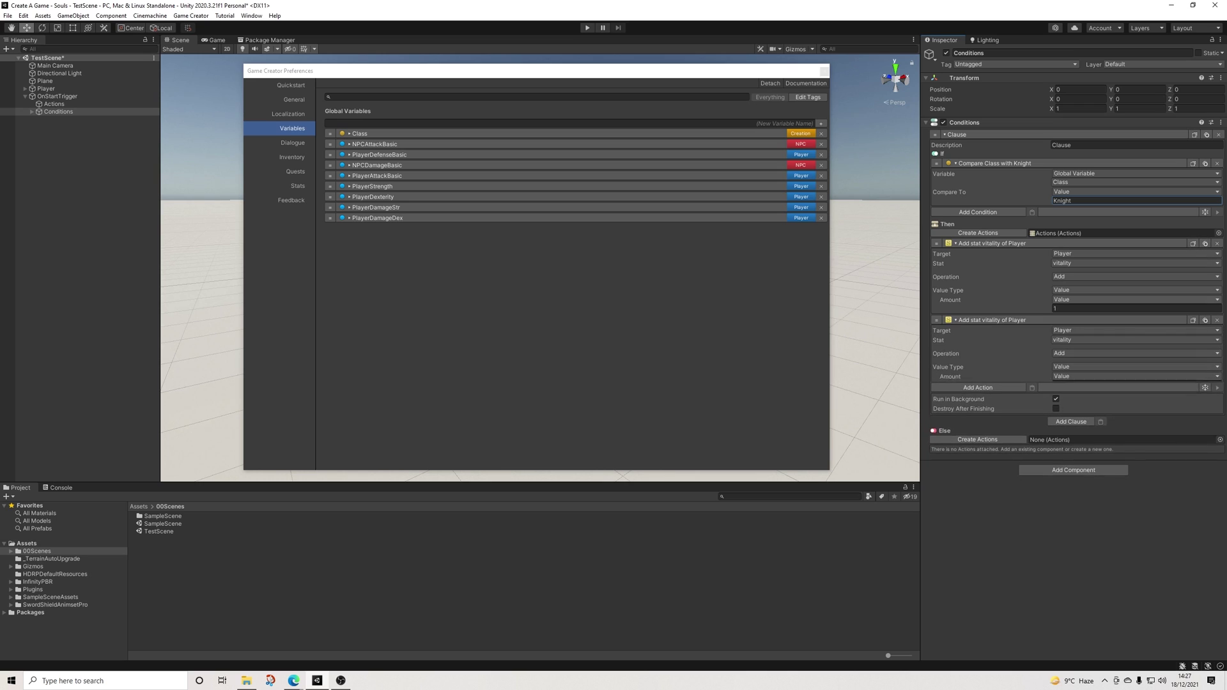
left_click(1136, 340)
key("Down")
key("Down")
key("Down")
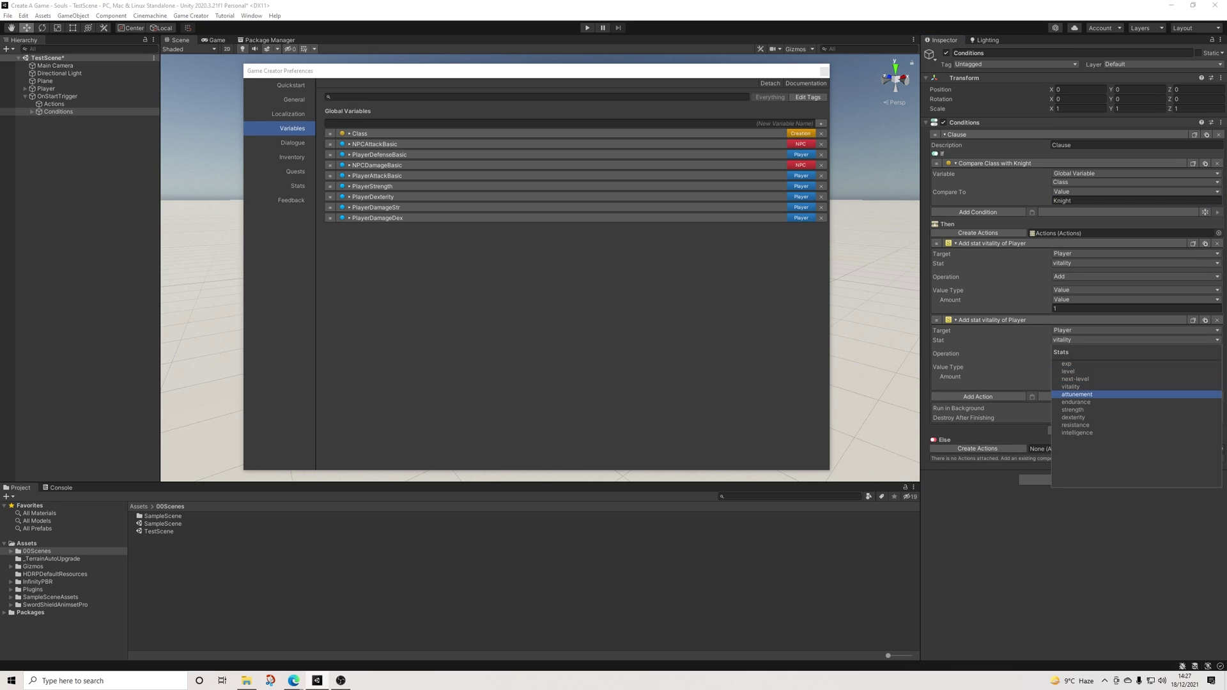
key("Up")
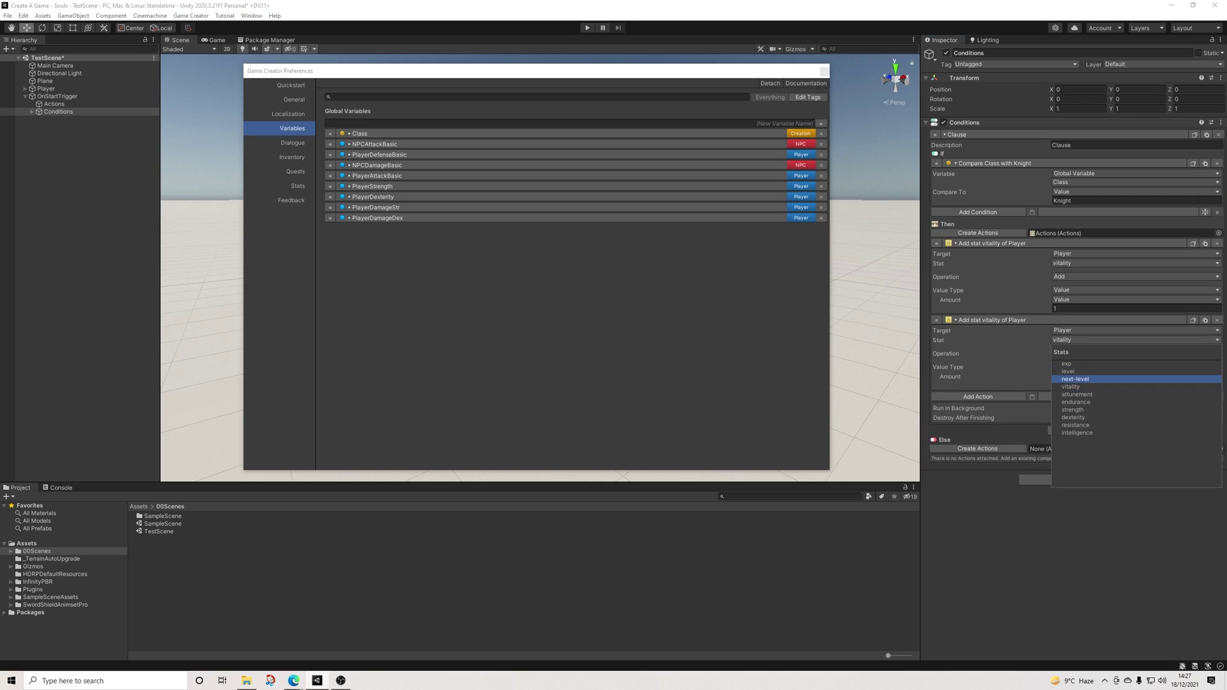
key("Down")
key("Up")
key("Up")
key("Up")
key("Return")
left_click_drag(936, 320, 936, 240)
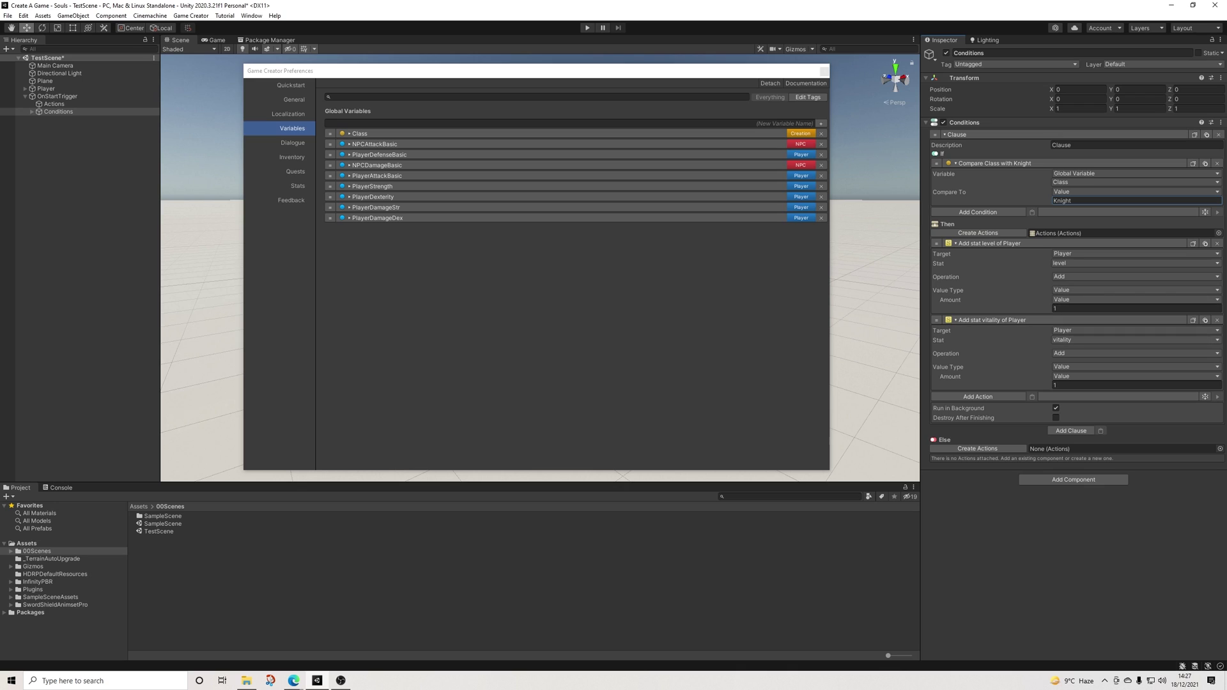
Change the level action's operation to Set with an amount of 5
left_click(1099, 276)
key("Down")
key("Up")
key("Up")
key("Return")
key("Tab")
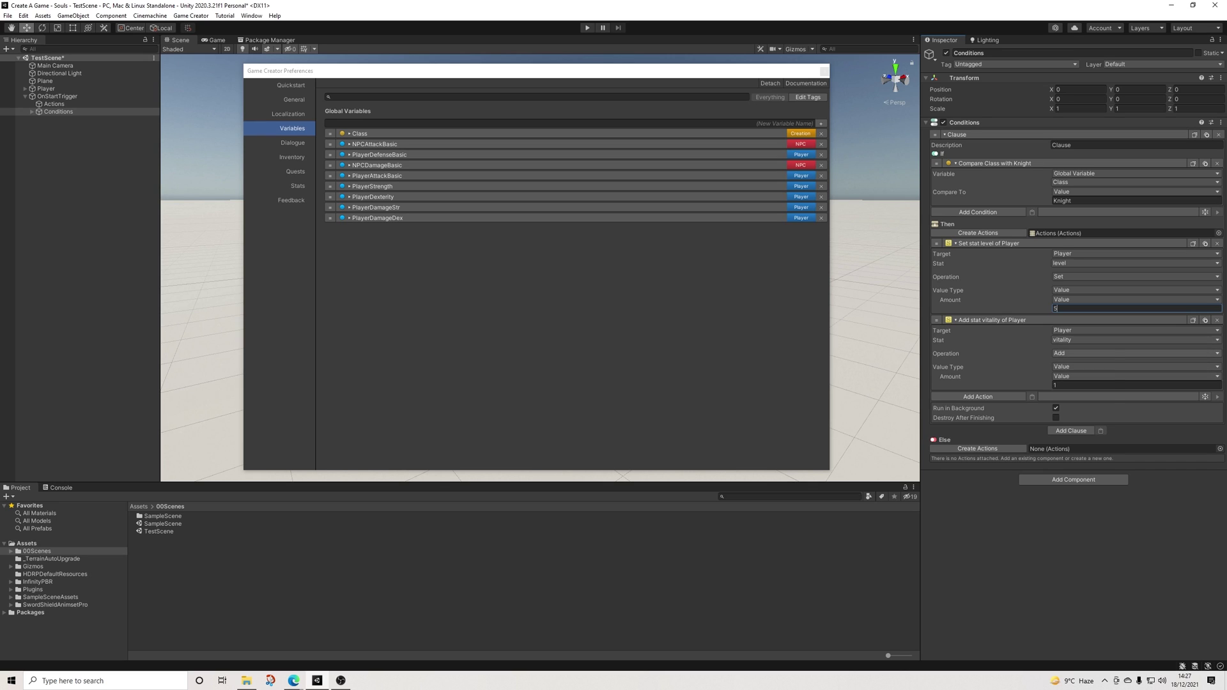
Change the vitality action's operation to Set with an amount of 1000, and collapse both stat actions
left_click(1085, 354)
left_click(1081, 364)
left_click(1081, 385)
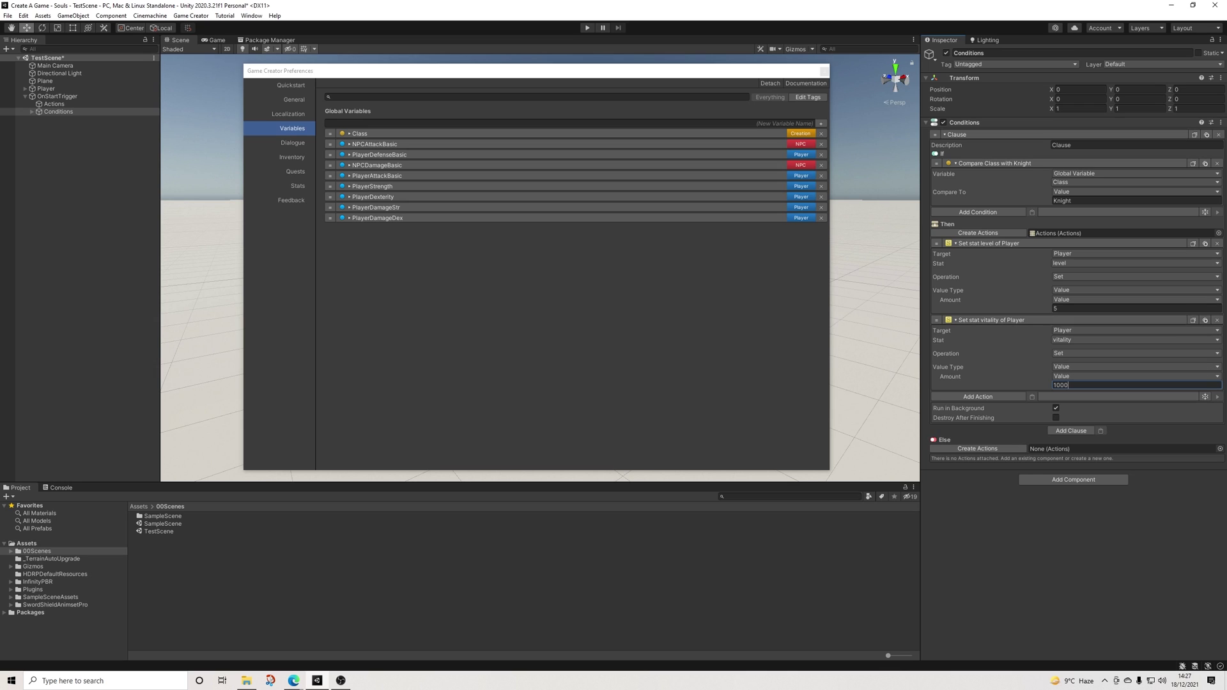
left_click(988, 320)
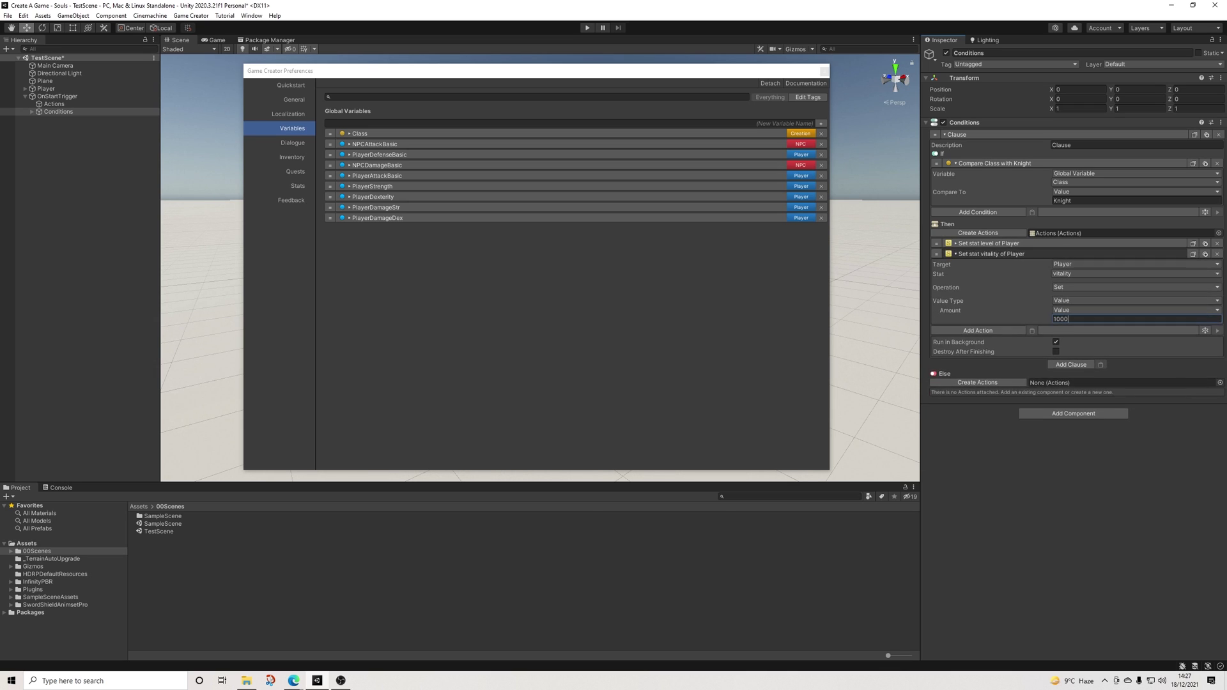
left_click(989, 242)
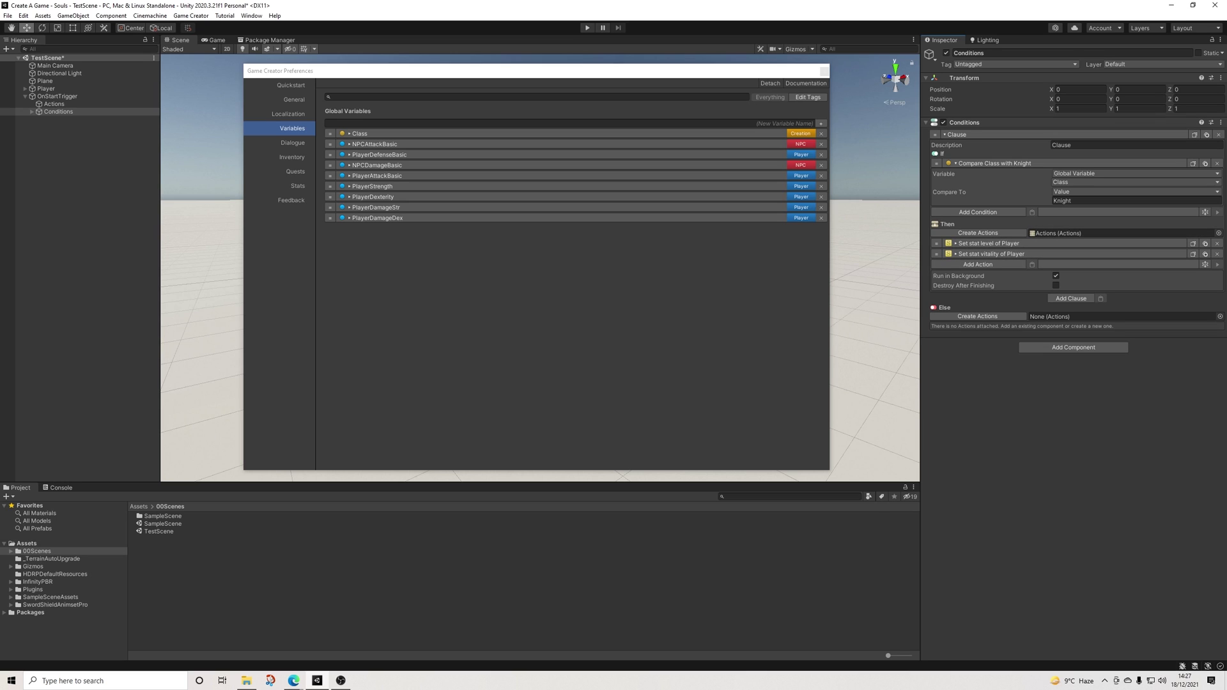
Duplicate the vitality action, change the copy's stat to attunement and enter an amount of 2
left_click(1204, 254)
left_click(1136, 284)
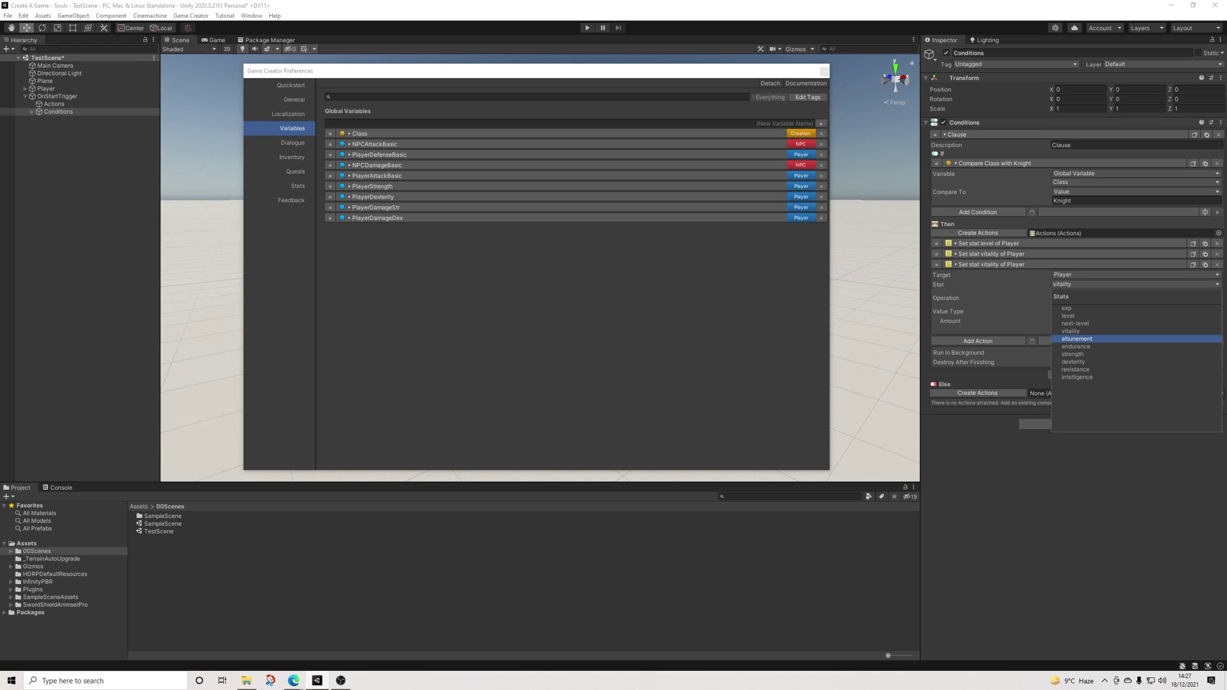
key("Return")
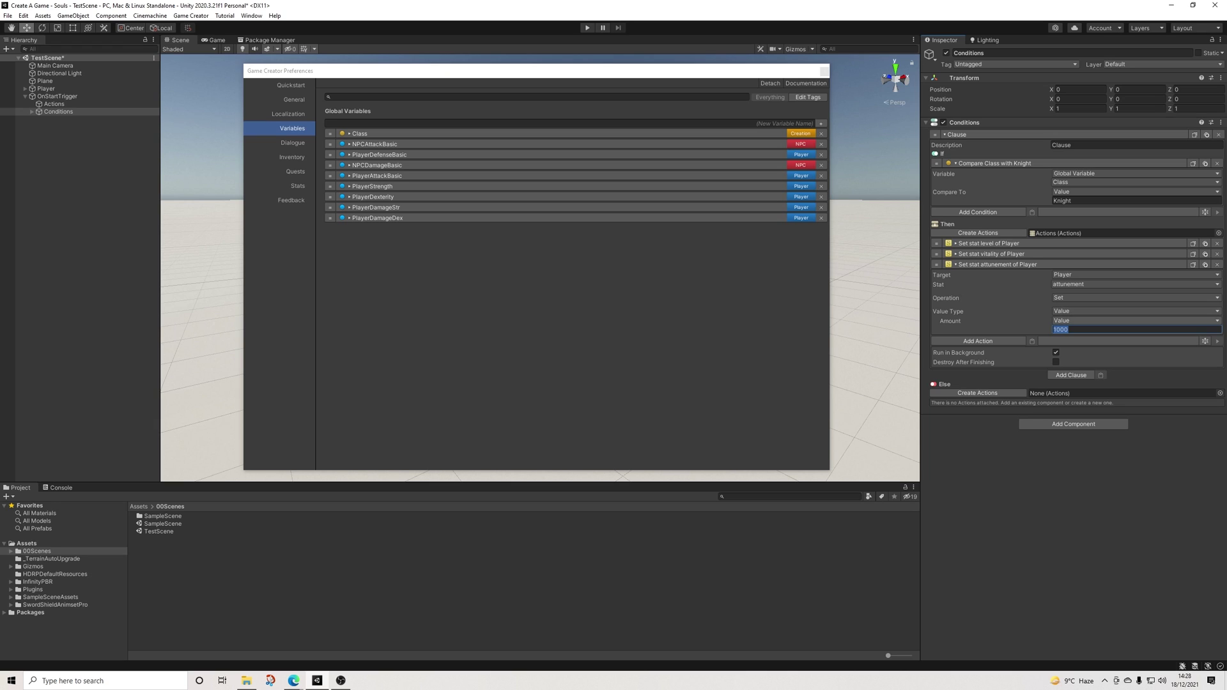
type("2")
left_click(997, 264)
Set the amounts of the vitality and attunement actions to 10
left_click(990, 254)
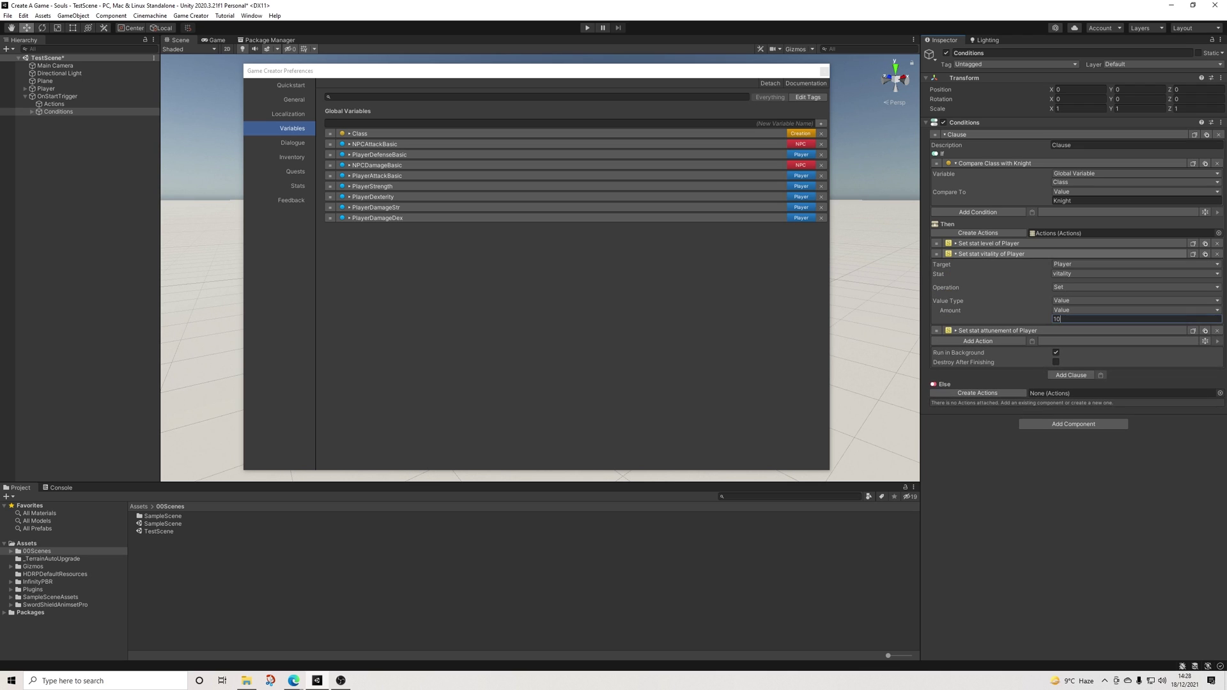
left_click(990, 254)
left_click(990, 254)
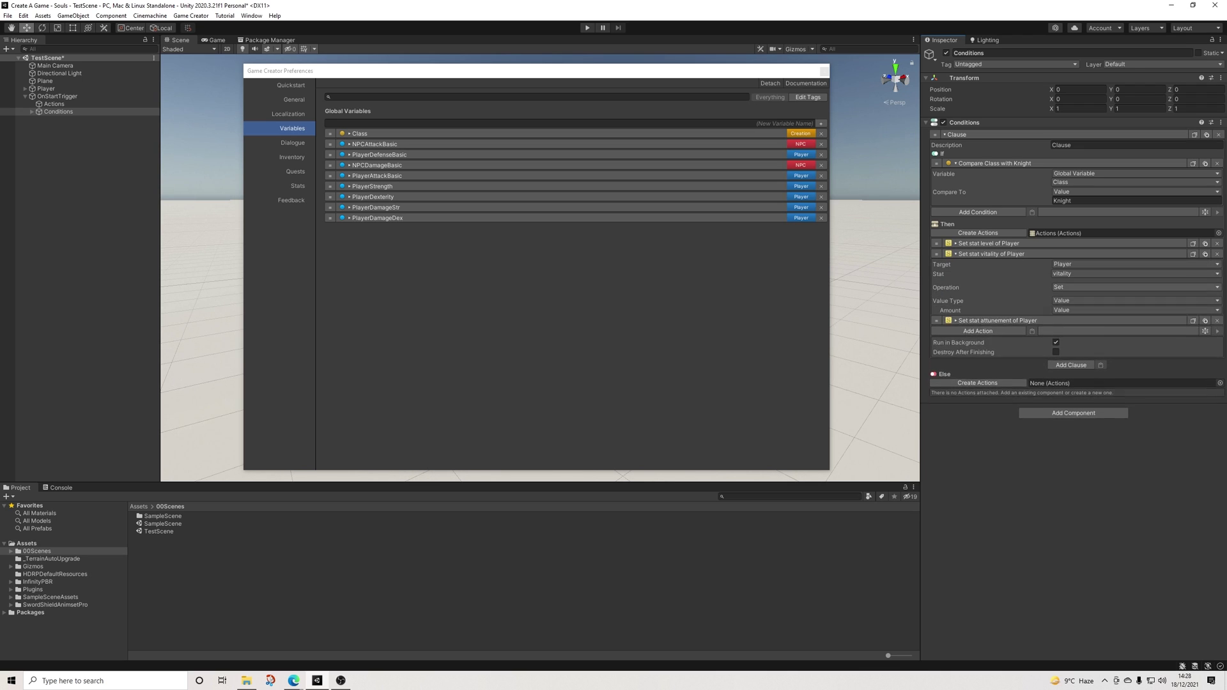
type("00")
left_click(997, 330)
left_click(1086, 396)
left_click(990, 254)
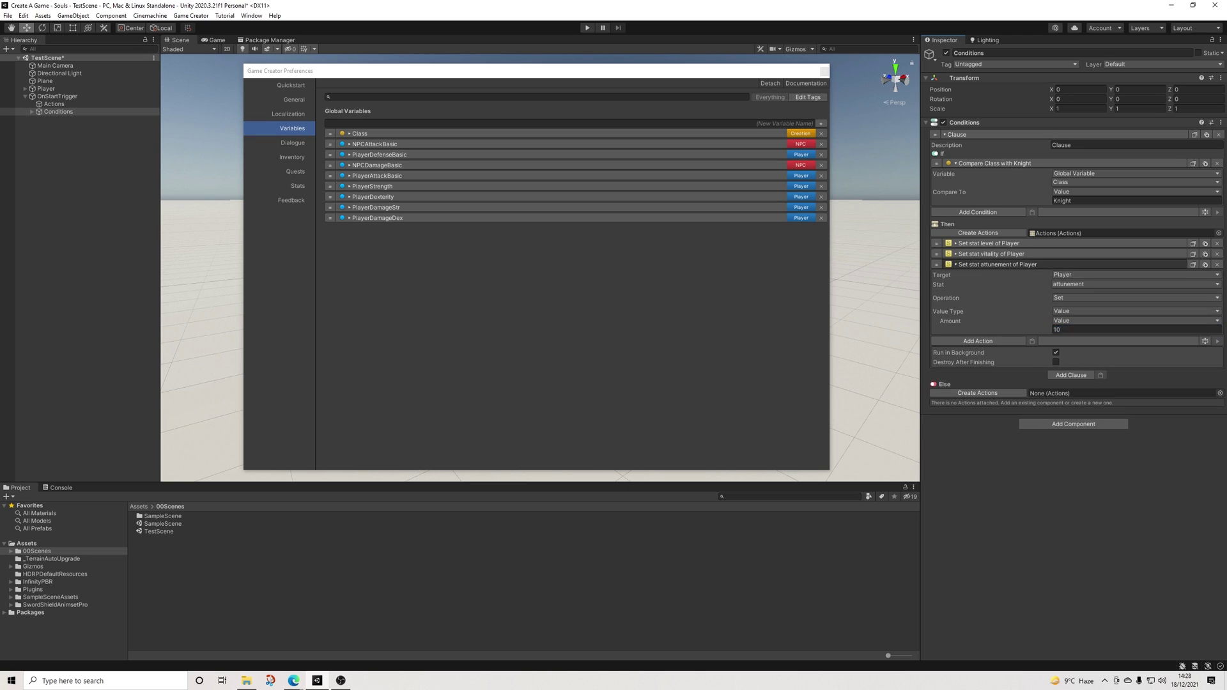
Duplicate the attunement action and set the copy's stat to endurance with an amount of 50
left_click(997, 264)
left_click(1205, 263)
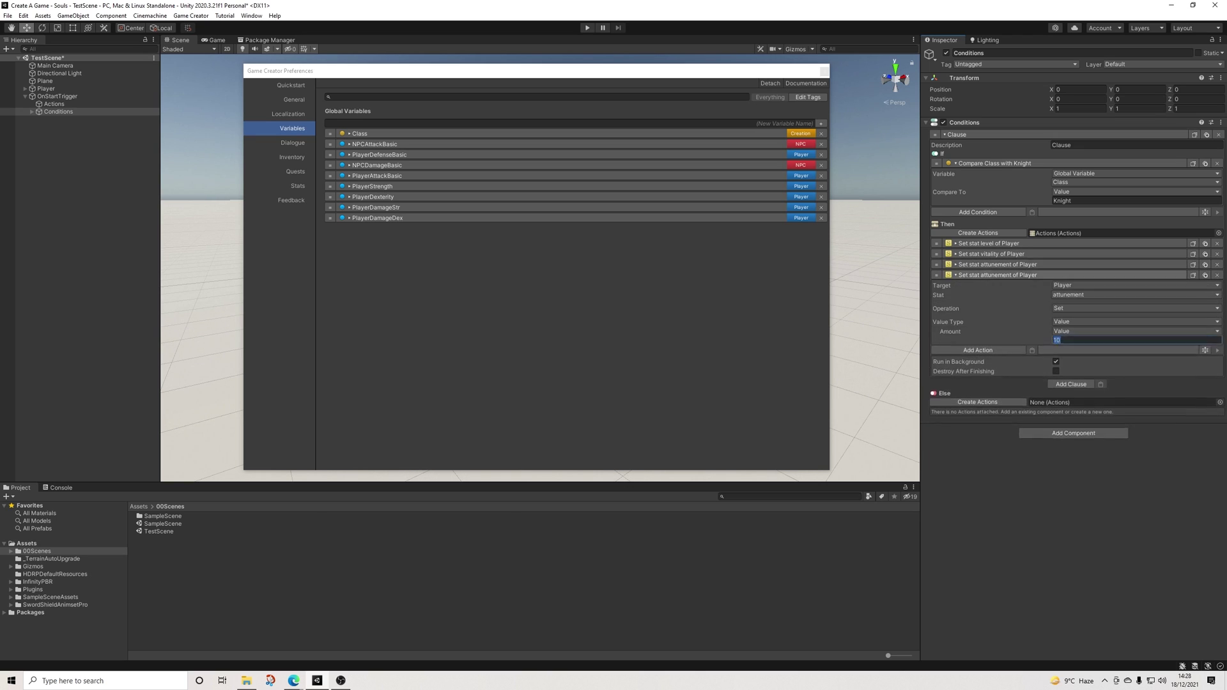
left_click(1136, 295)
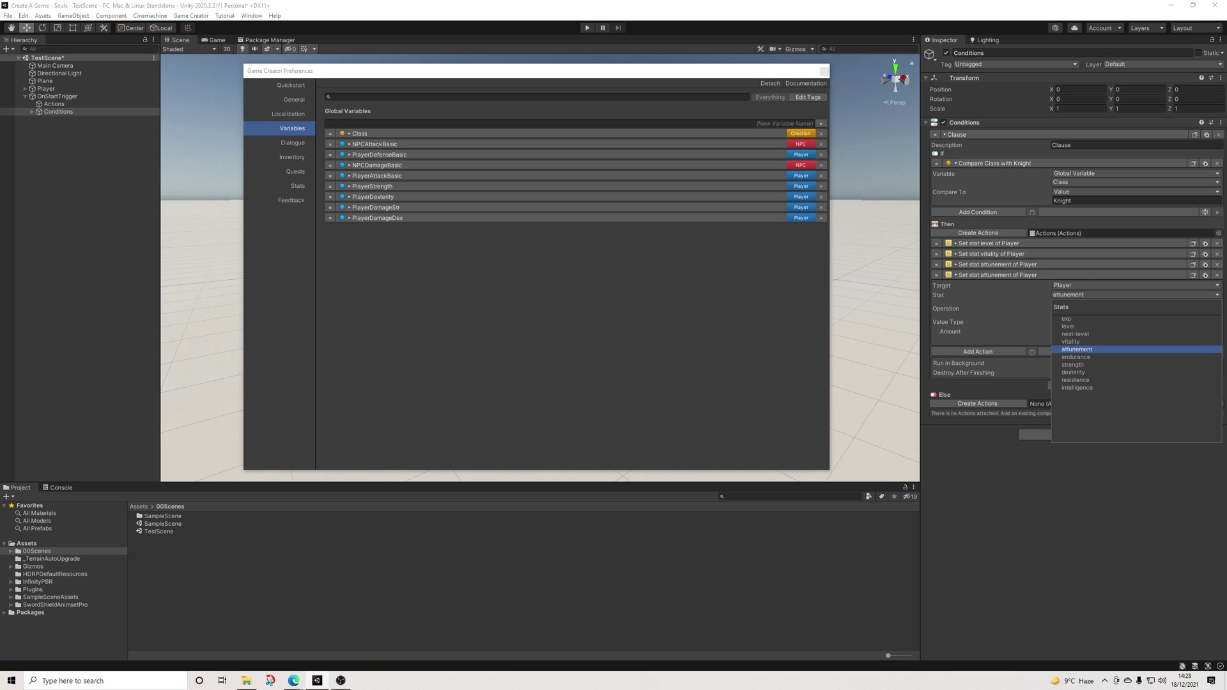
left_click(1076, 357)
left_click(1061, 340)
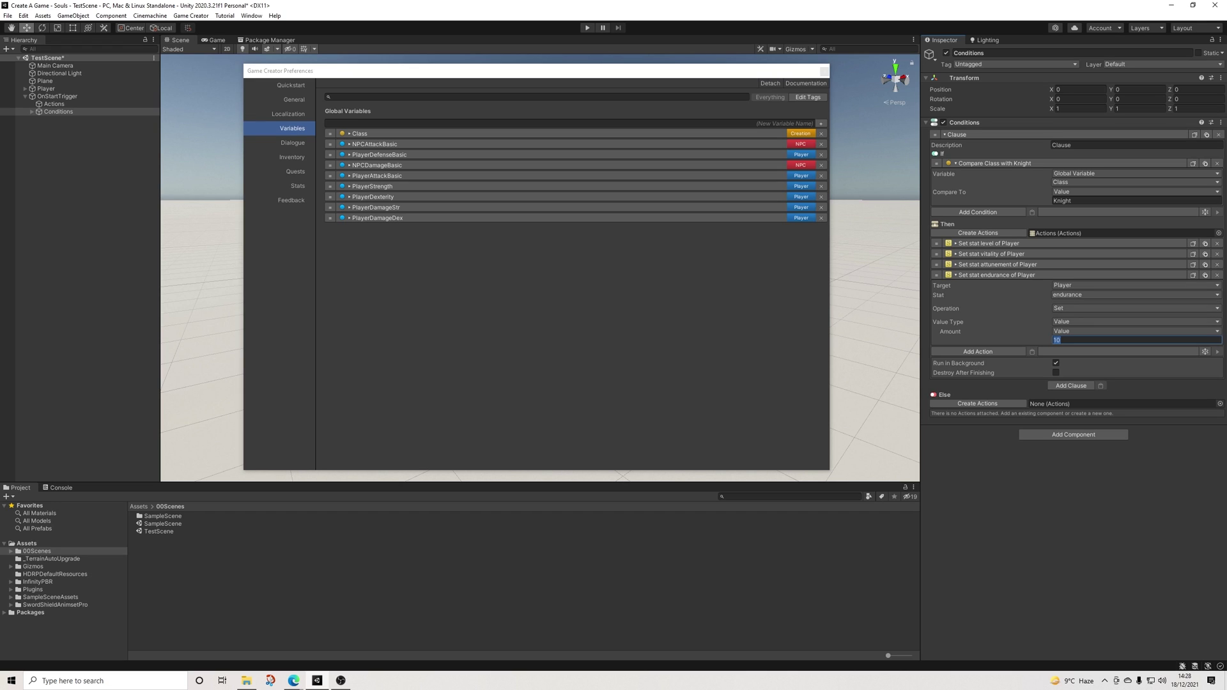
type("5")
Duplicate the endurance action and set the copy's stat to strength with an amount of 30
left_click(1205, 275)
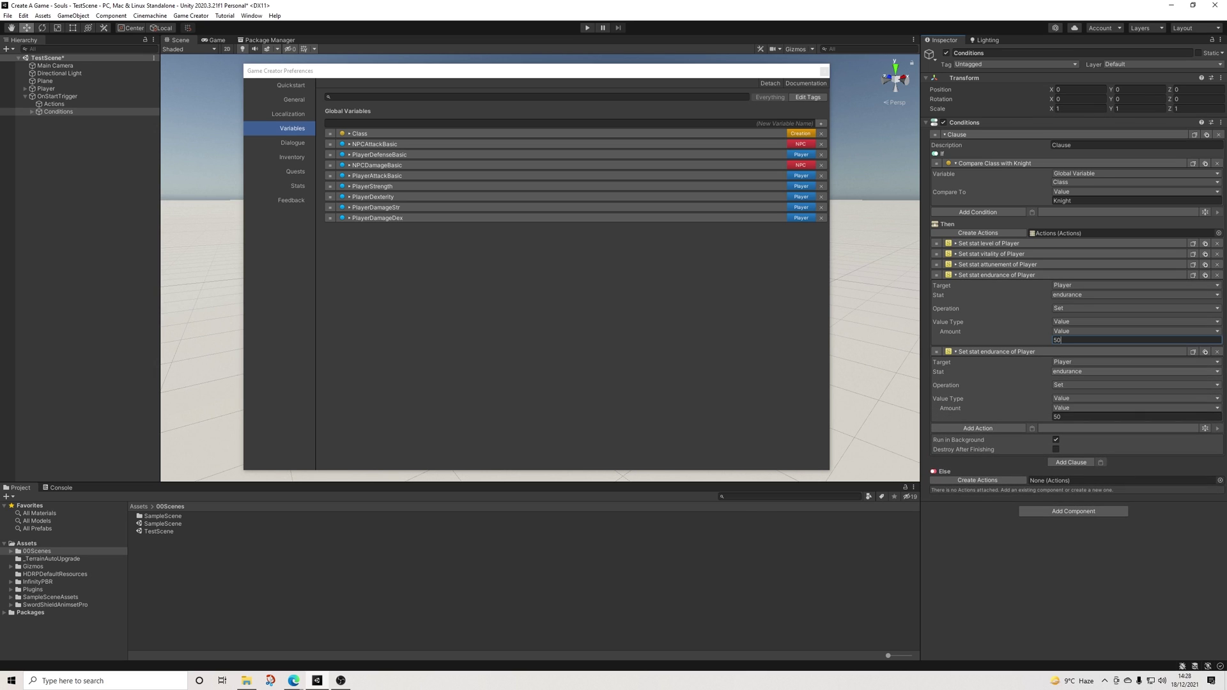
left_click(1136, 372)
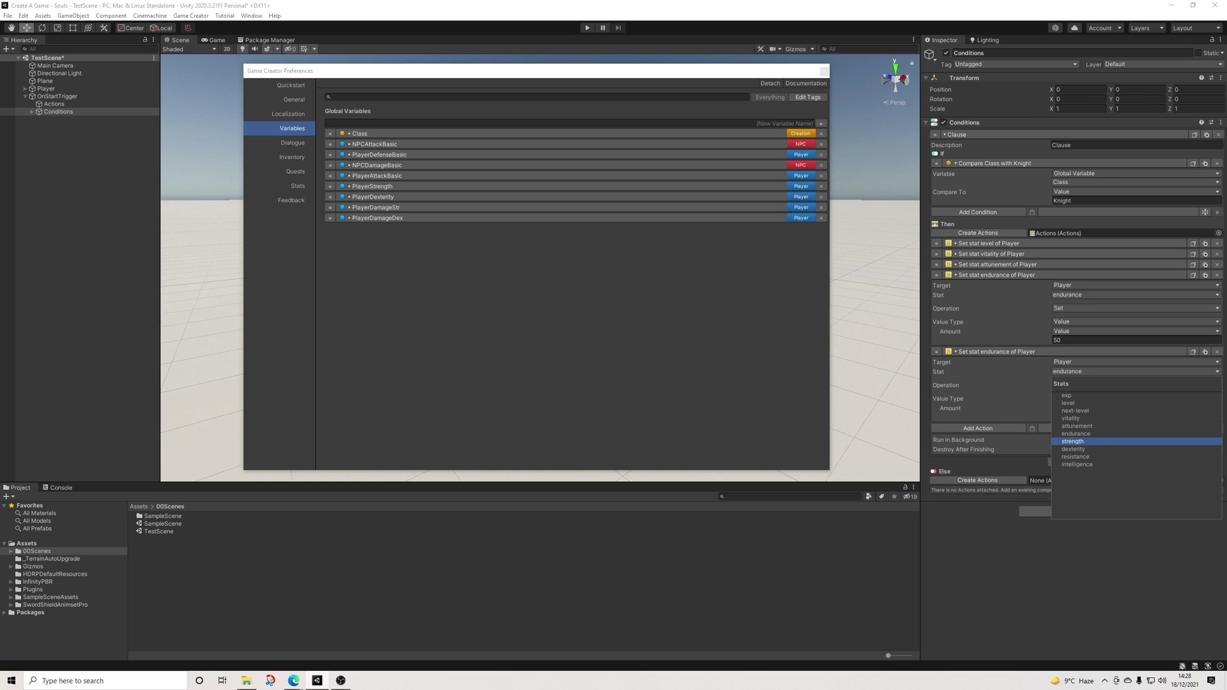
left_click(1073, 441)
left_click(1086, 417)
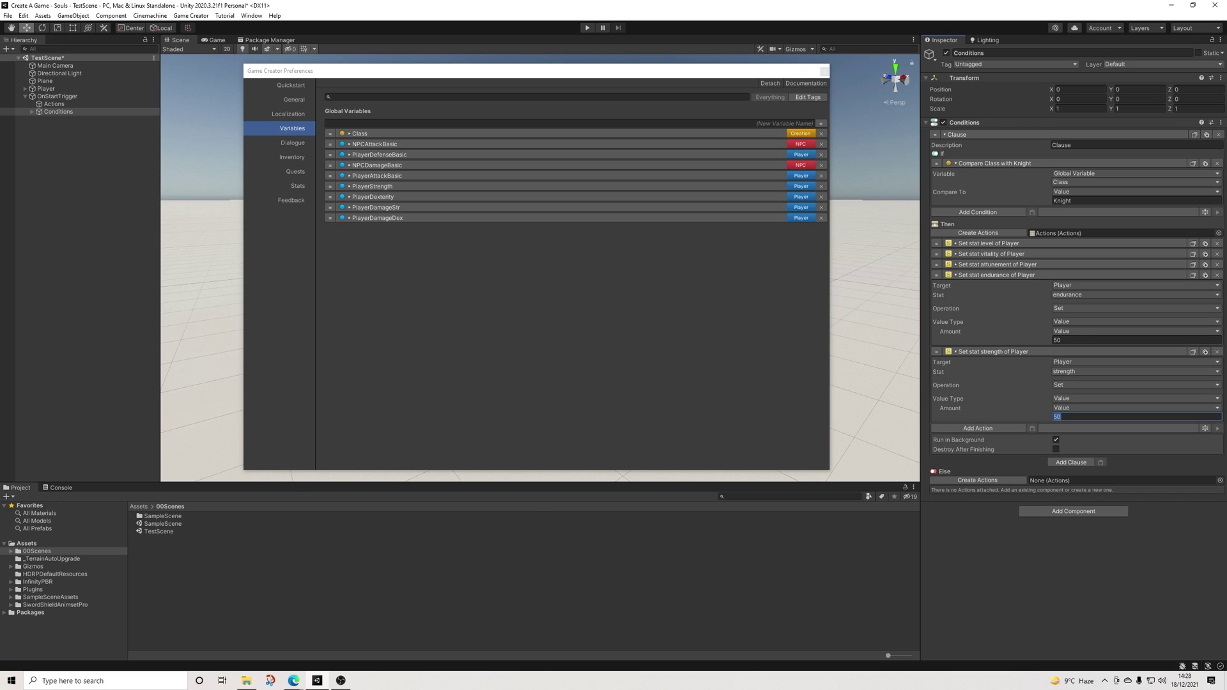
type("30")
Duplicate the strength action, set the copy to dexterity with an amount of 5, and collapse the expanded stat actions
left_click(1192, 351)
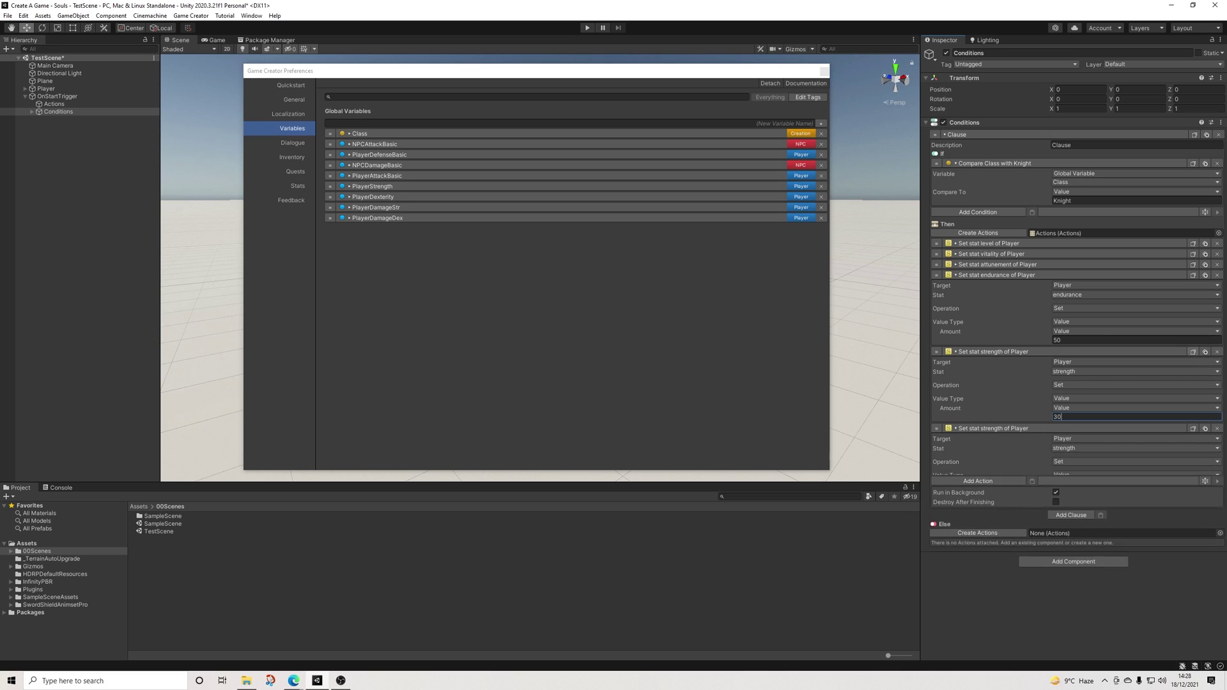
left_click(1134, 448)
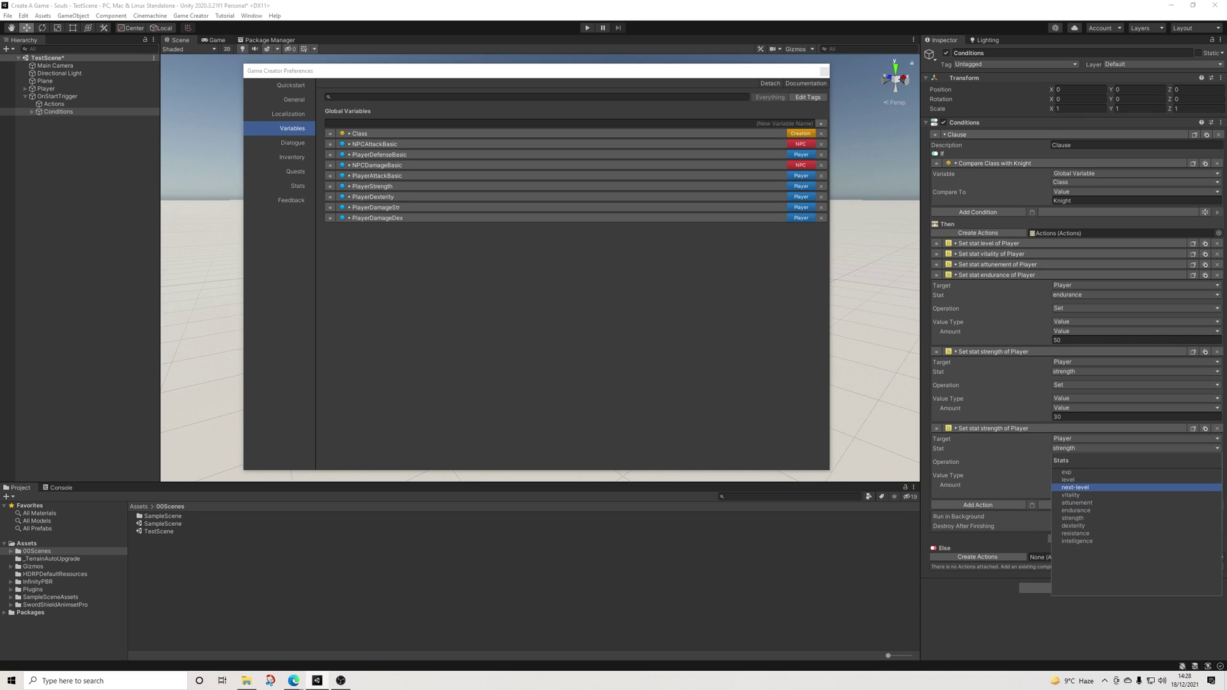
left_click(1073, 518)
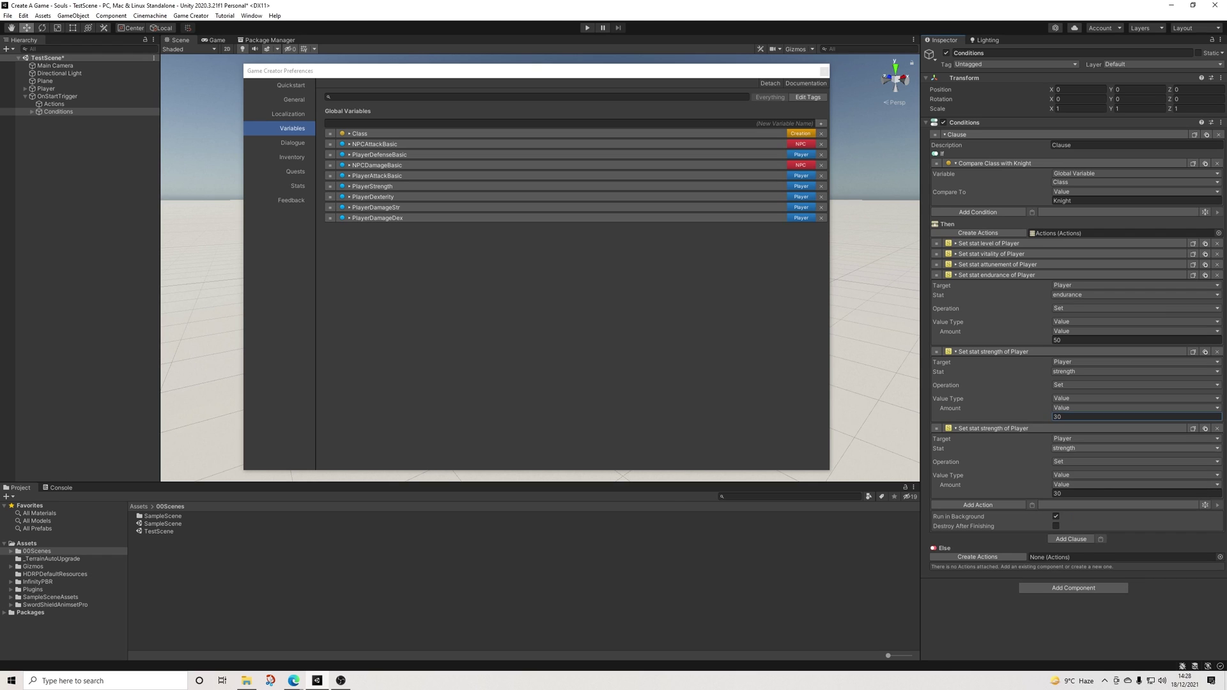
left_click(1135, 448)
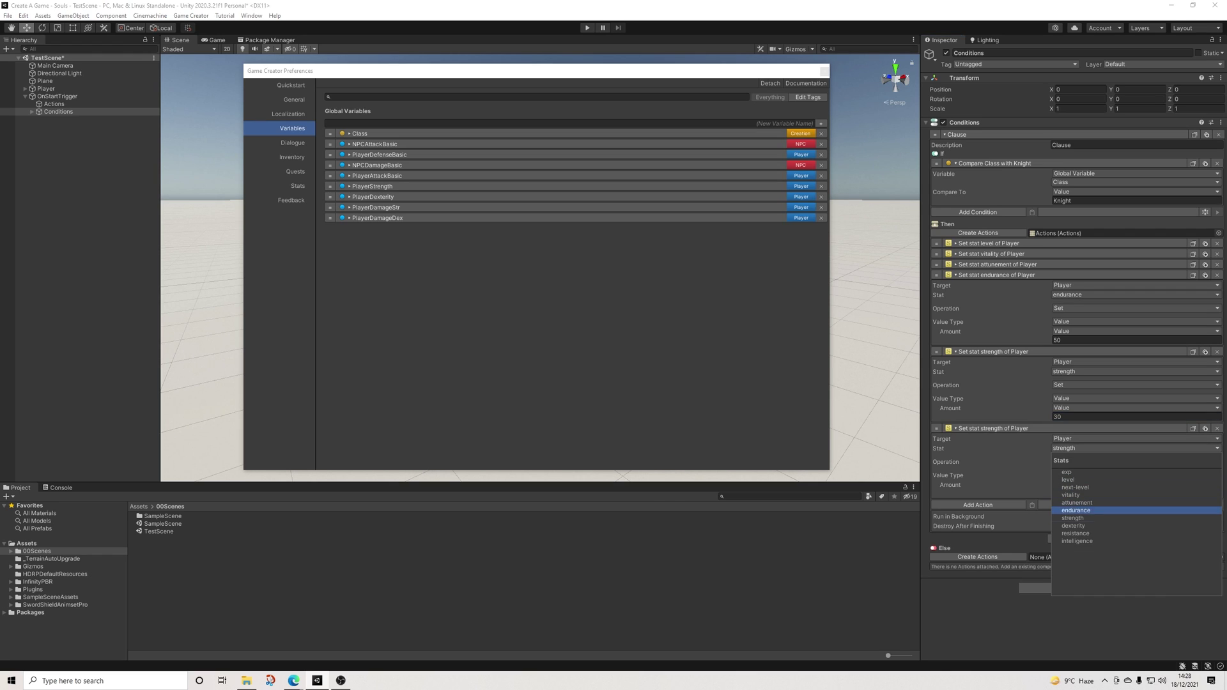
left_click(1086, 522)
left_click(1073, 493)
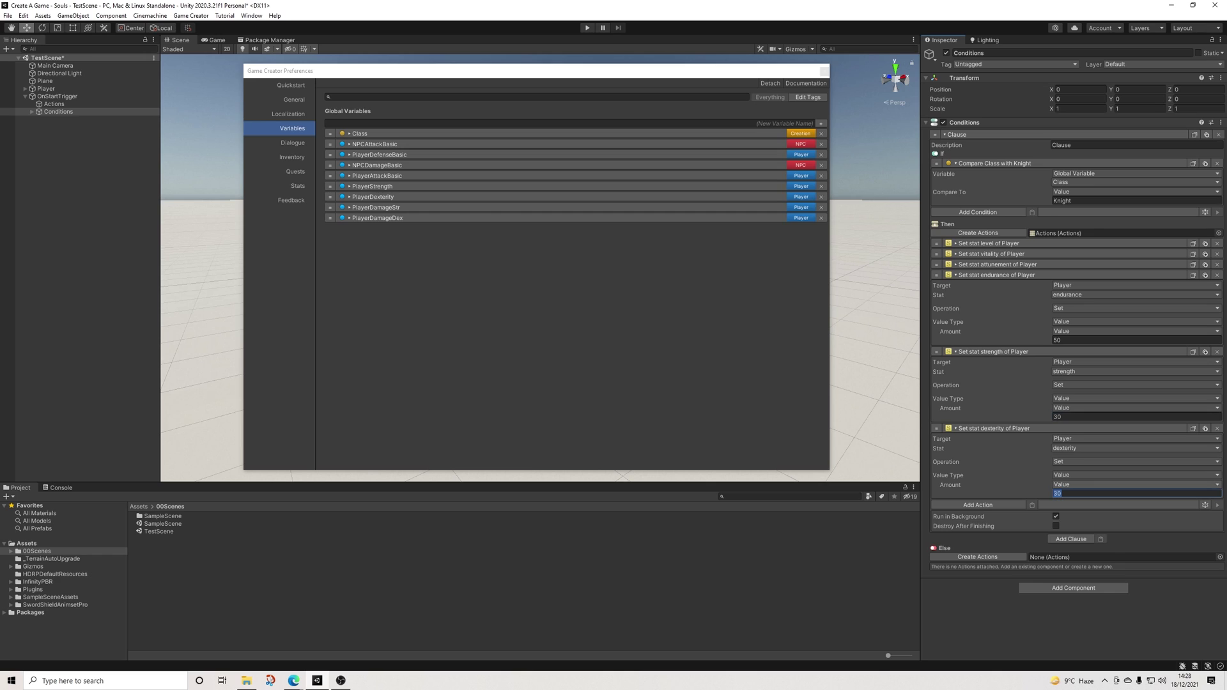
type("5")
left_click(993, 351)
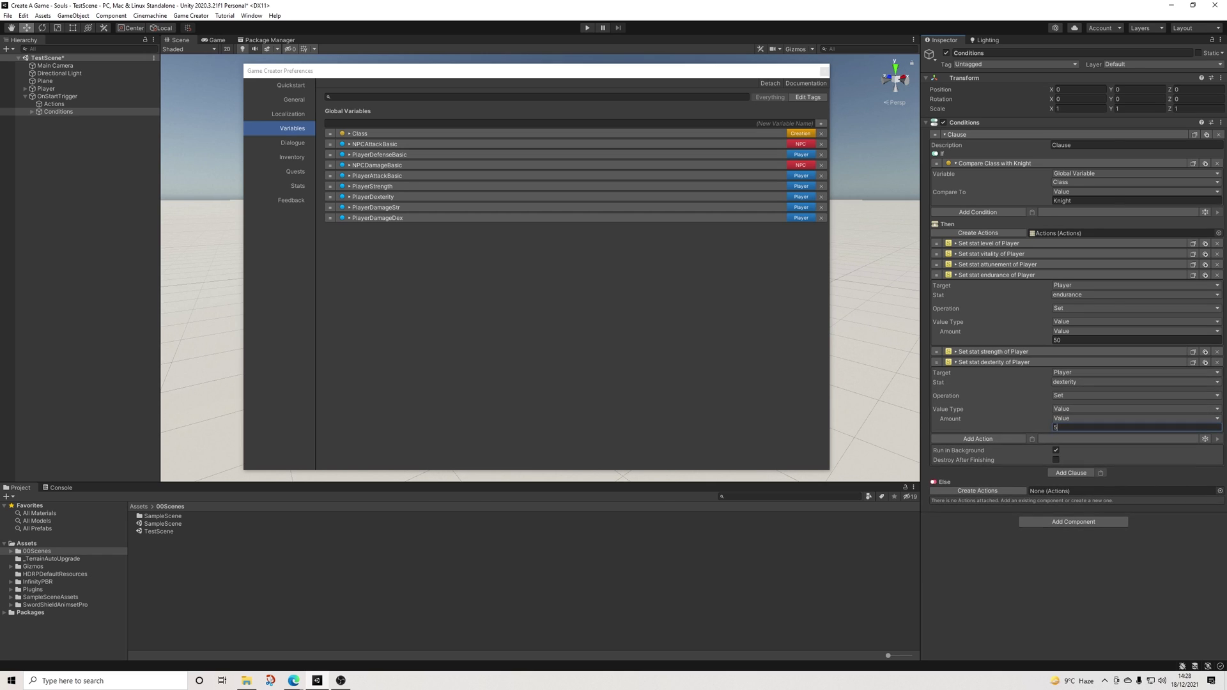
left_click(993, 275)
left_click(994, 295)
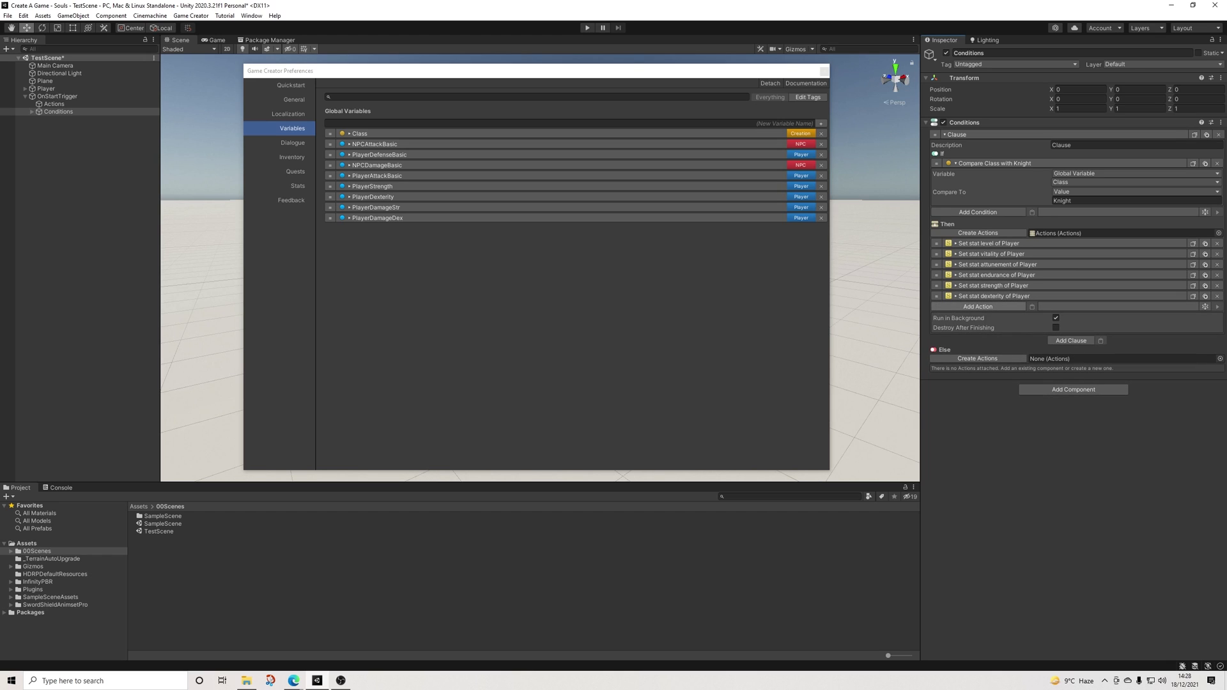
Duplicate the dexterity action, set the copy's stat to resistance with an amount of 30, and collapse it
left_click(1205, 296)
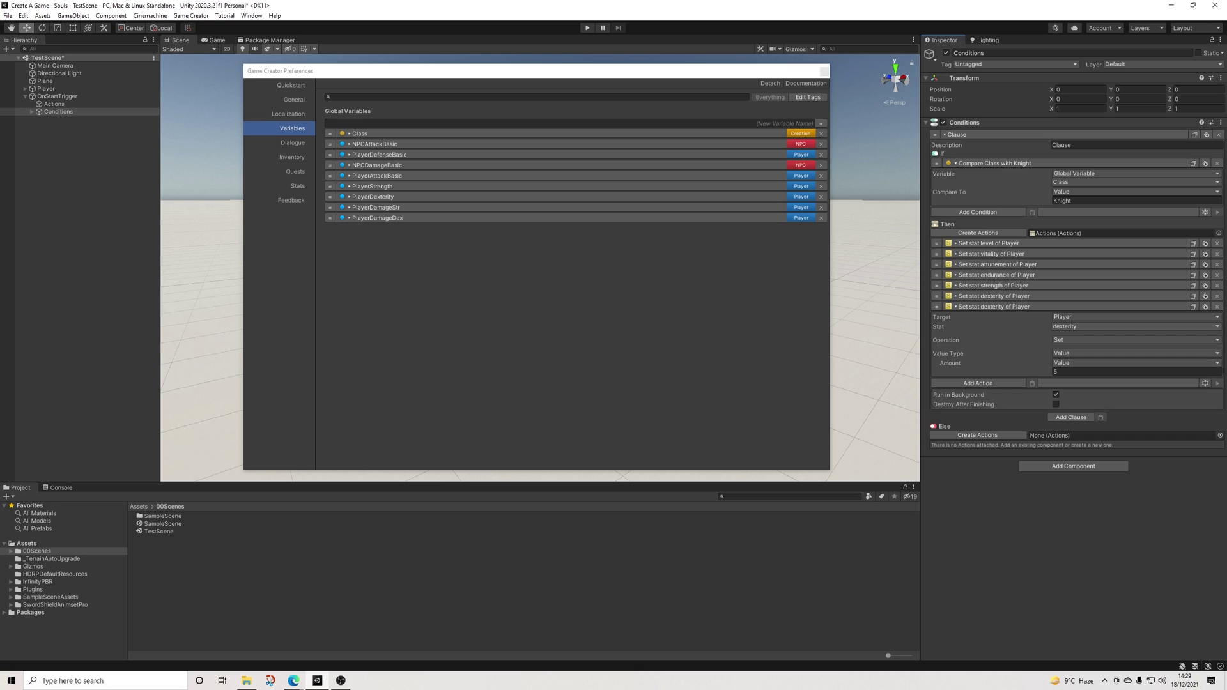
left_click(1136, 327)
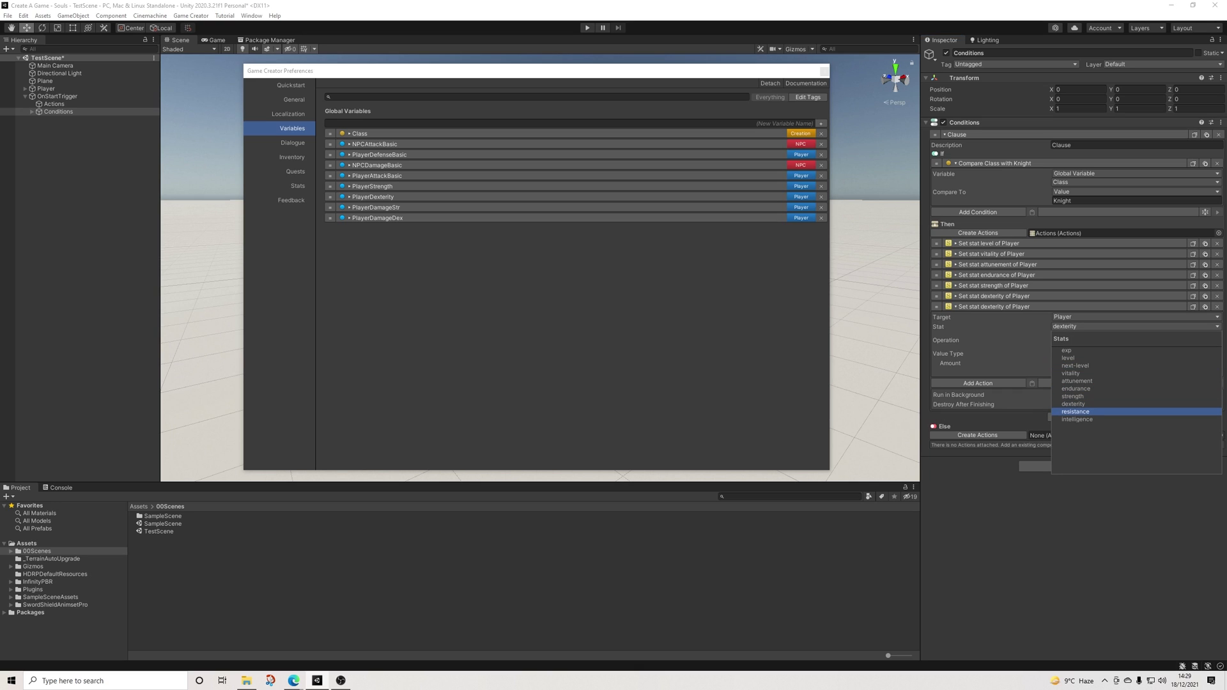
left_click(1075, 411)
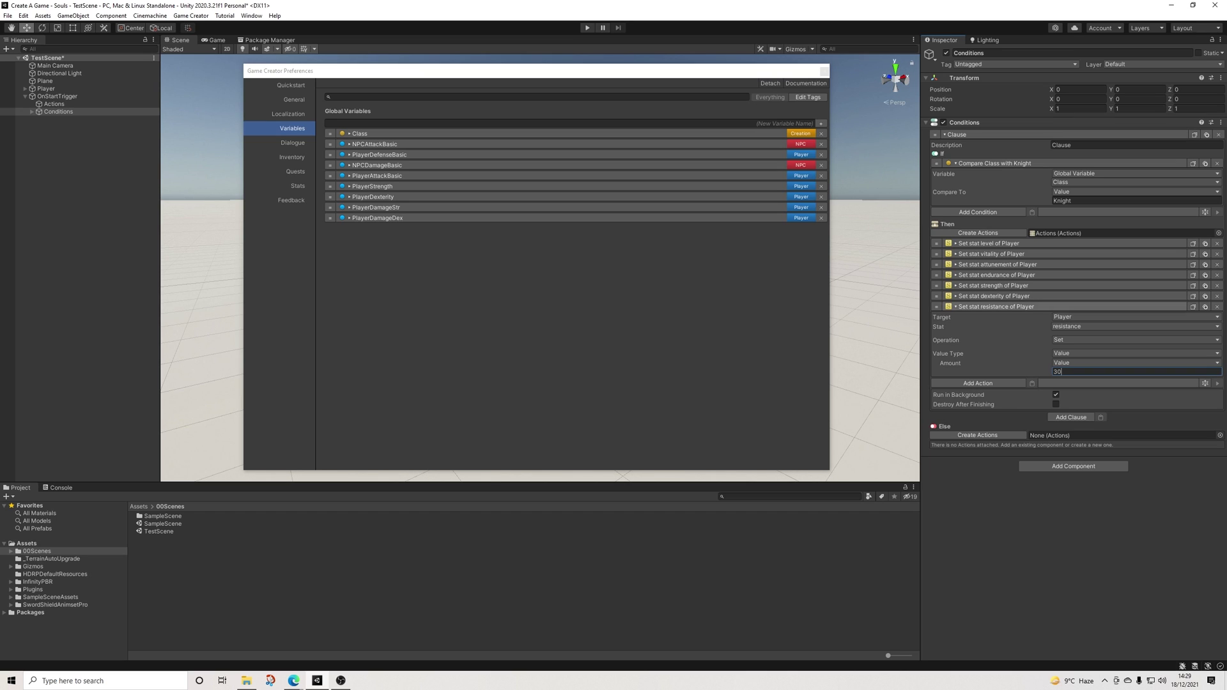
left_click(995, 306)
Duplicate the resistance action, set the copy's stat to intelligence with an amount of 5, and collapse it
left_click(1204, 307)
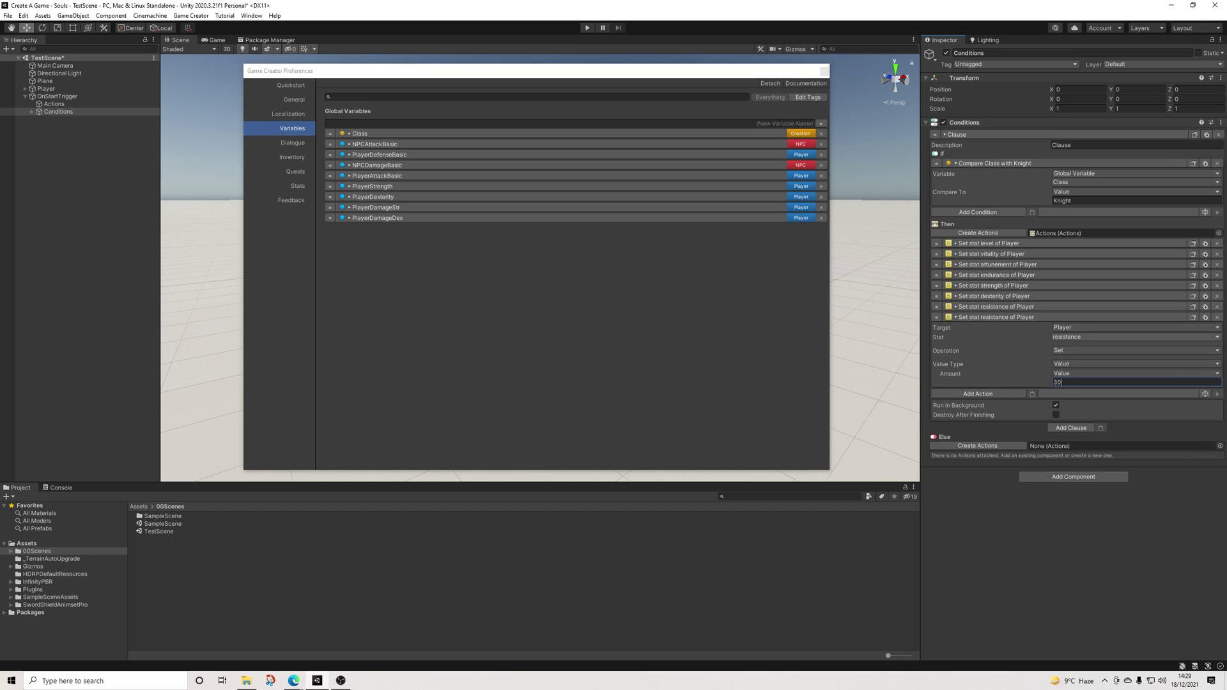
left_click(1134, 337)
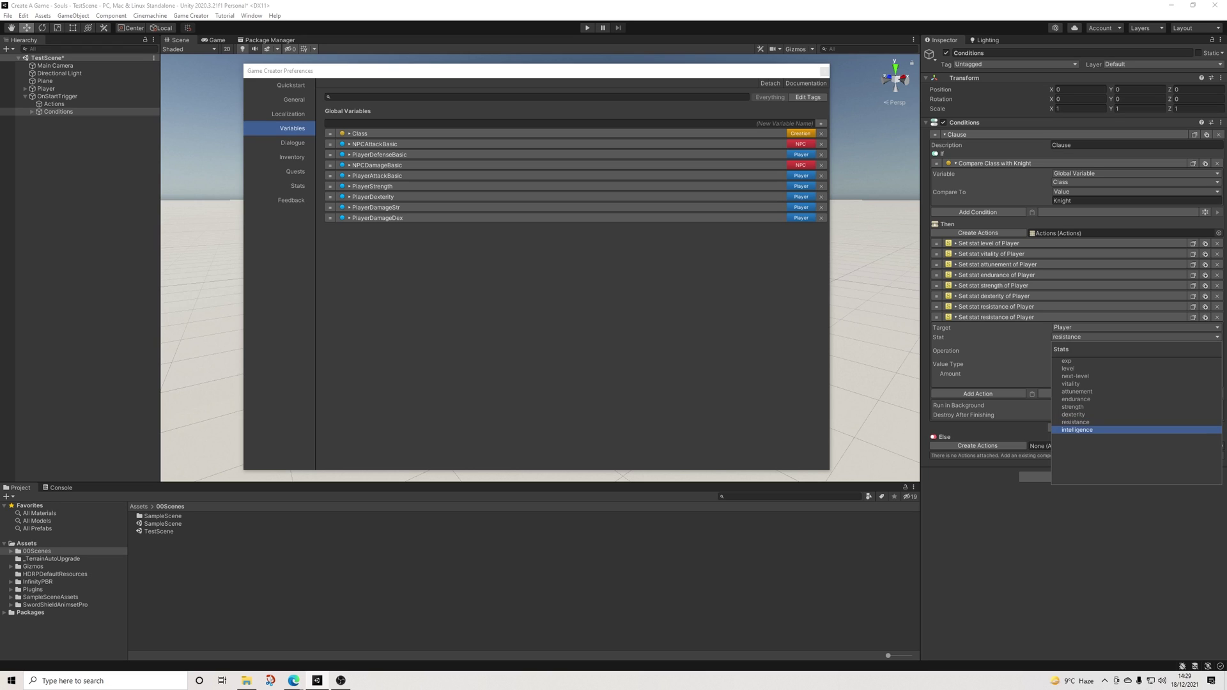
left_click(1076, 429)
type("5")
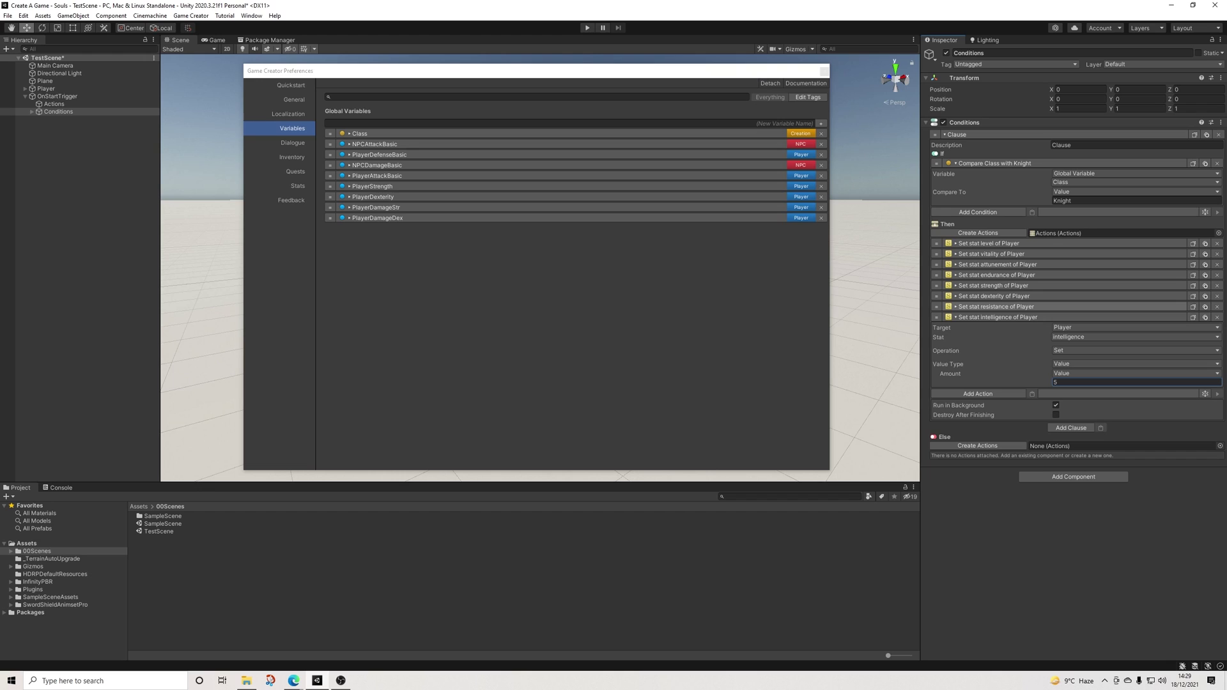
left_click(997, 317)
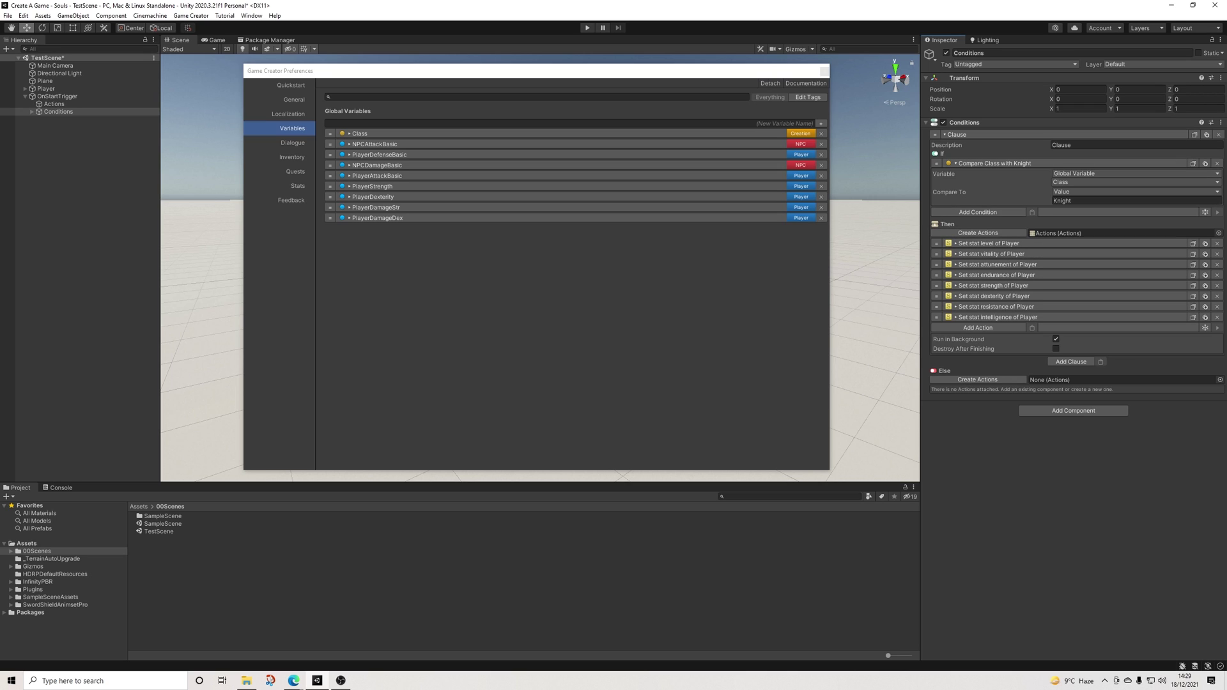
Add a second clause, paste a copy of the Knight class comparison into it, and change its compared value to Assassin
left_click(1071, 361)
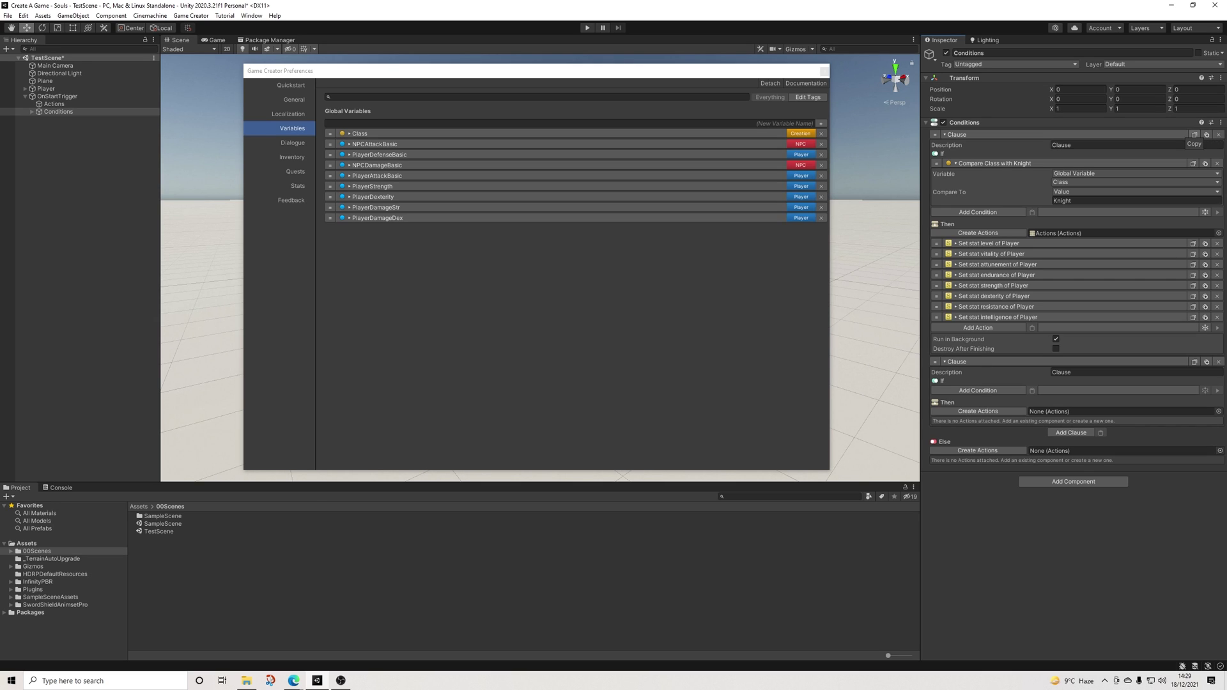
left_click(1192, 163)
left_click(1032, 390)
left_click(1062, 428)
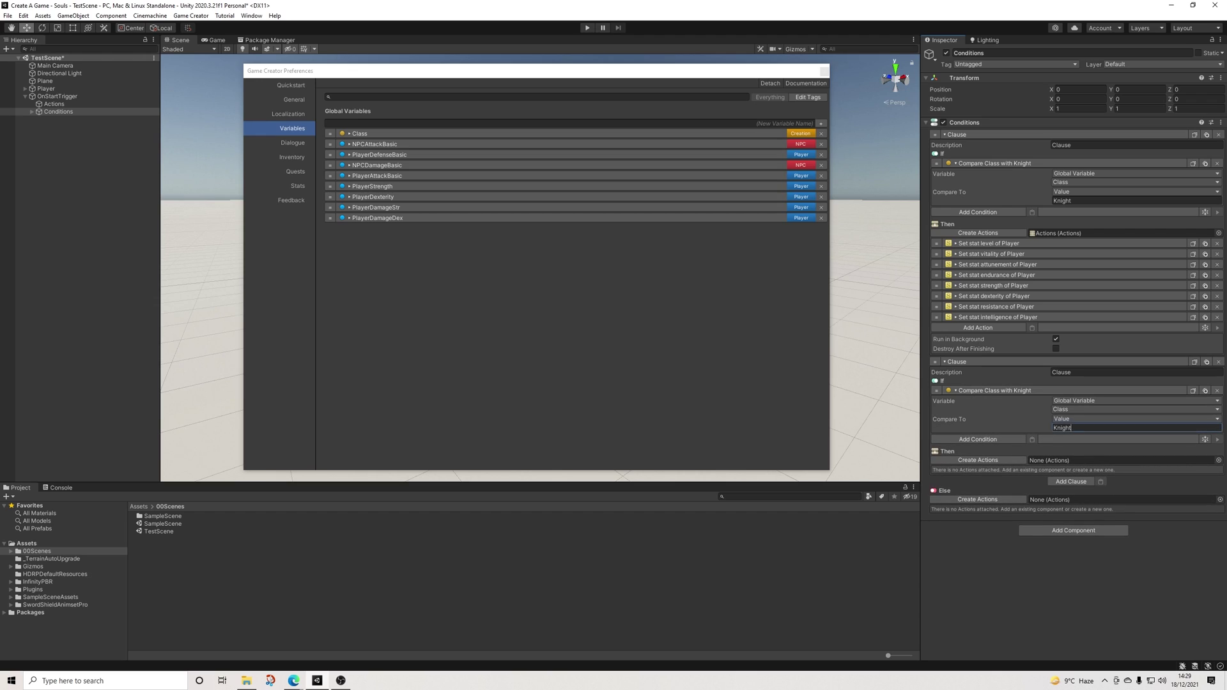
type("Assassin")
left_click(978, 460)
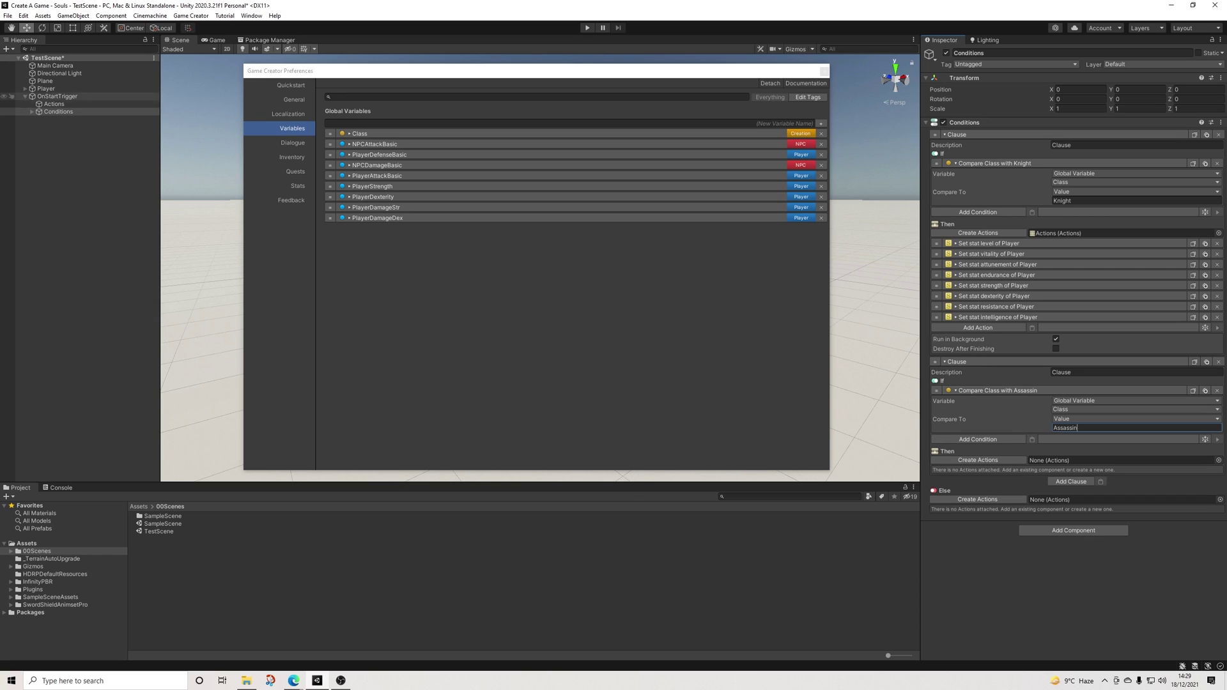
Duplicate the Actions object under Conditions and rename the original ActionsKnight
left_click(60, 119)
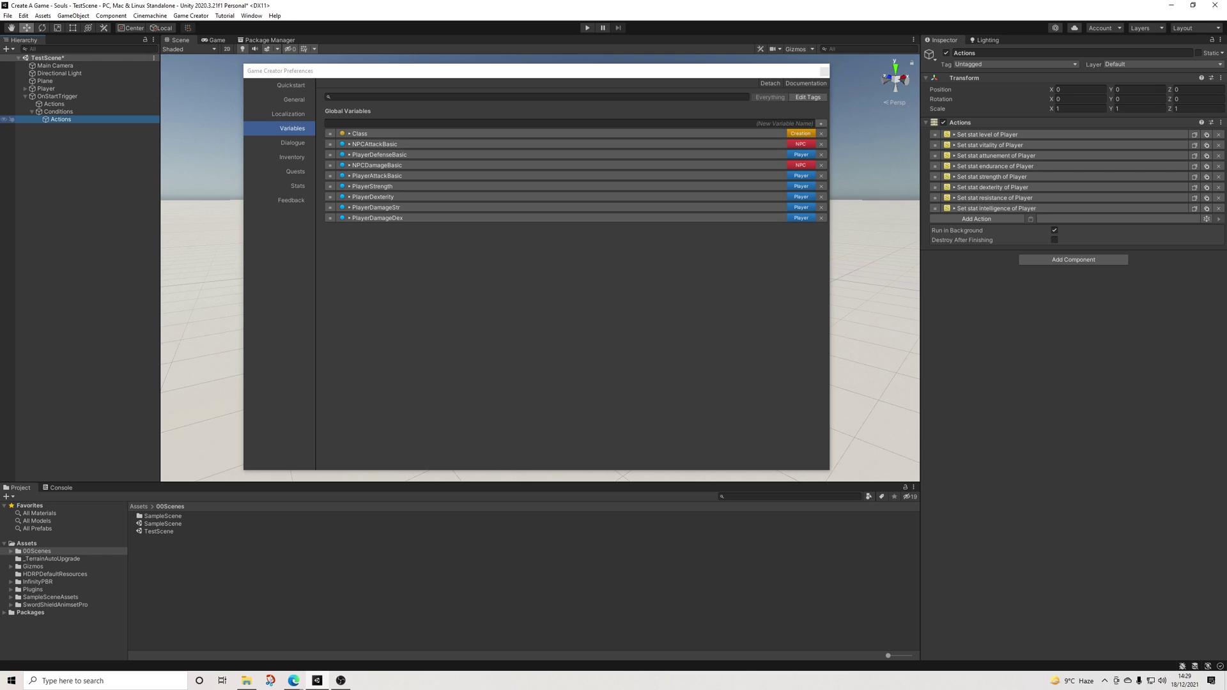
left_click(1022, 52)
key("End")
type("Kni")
key("BackSpace")
key("BackSpace")
key("BackSpace")
type("Kni")
key("Return")
Rename the duplicated object Actions (1) to ActionsAssasin
left_click(64, 127)
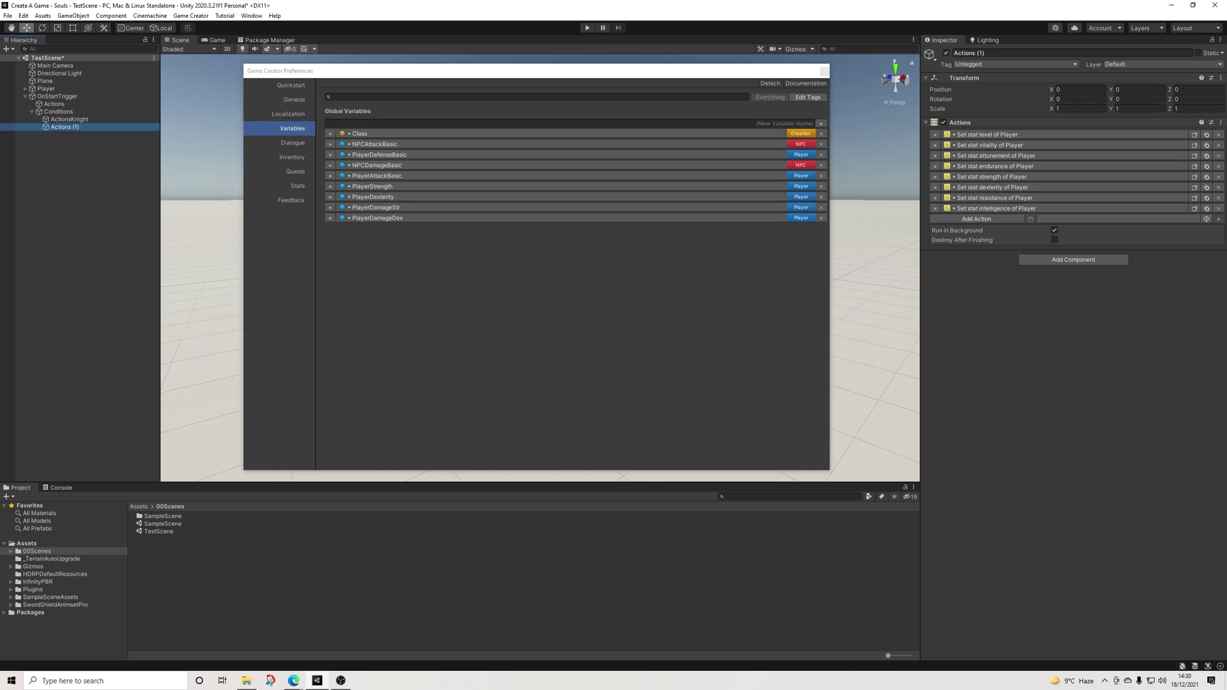
left_click_drag(989, 53, 975, 53)
type("Me")
key("BackSpace")
key("BackSpace")
type("Assasin")
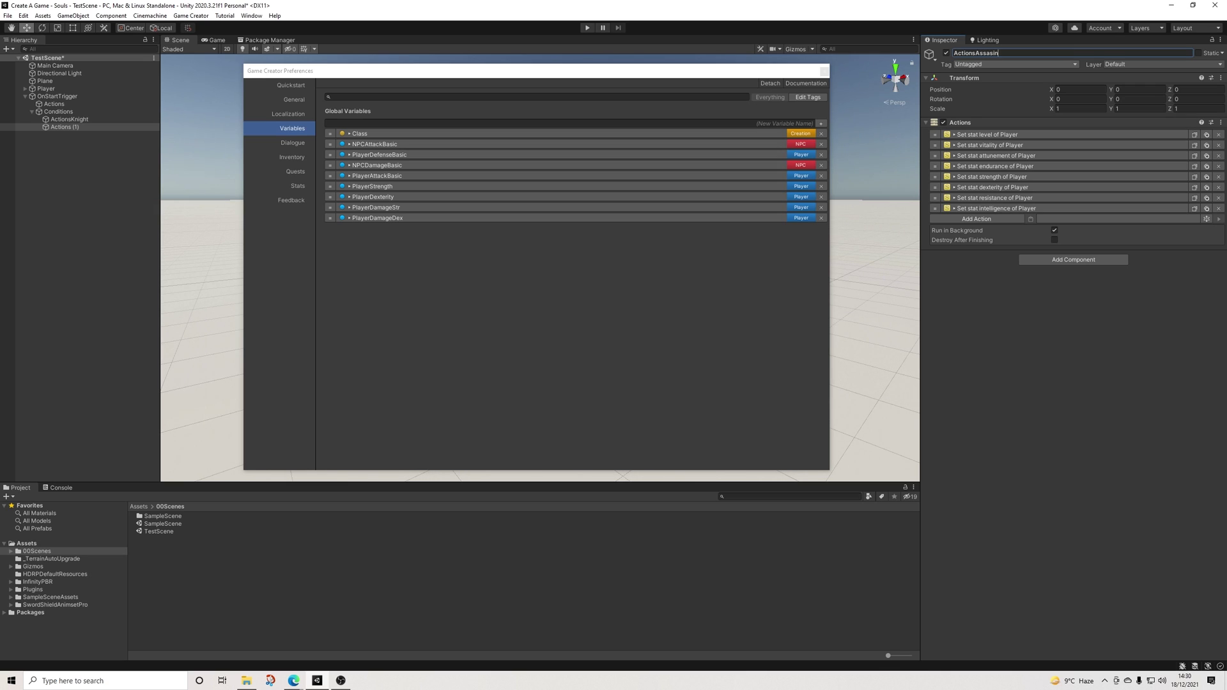
key("Return")
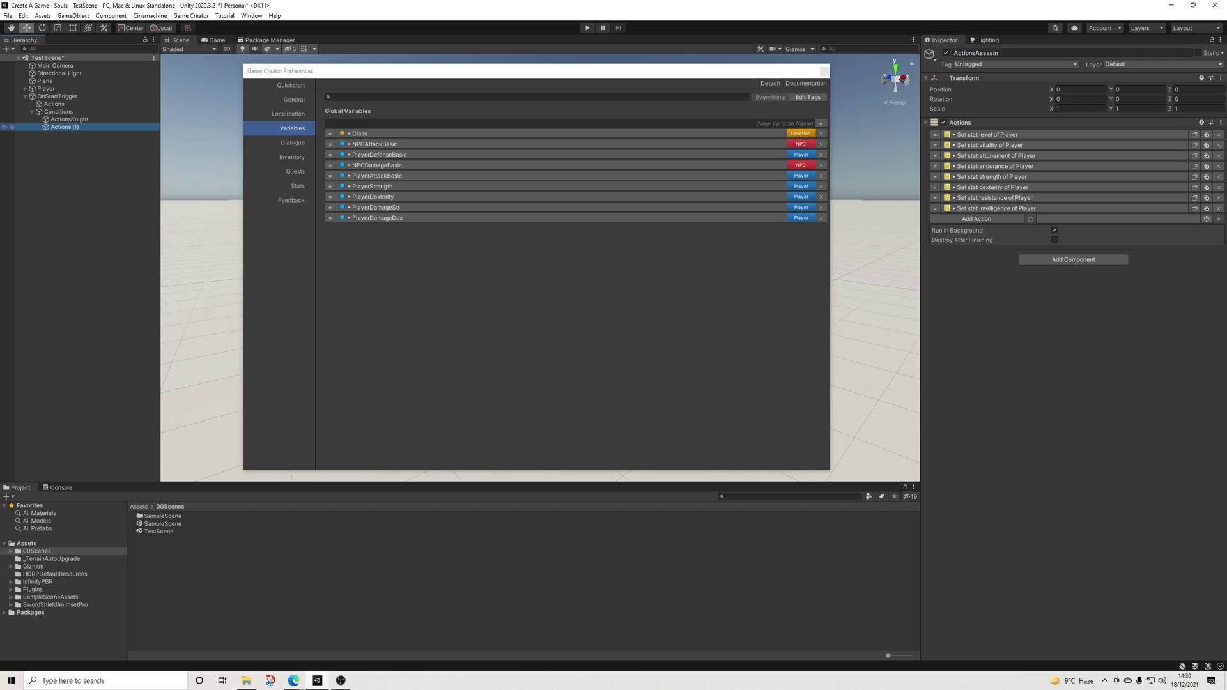
Duplicate ActionsAssasin and rename the copy ActionsSorcerer
key("ctrl+d")
double_click(1003, 53)
type("S")
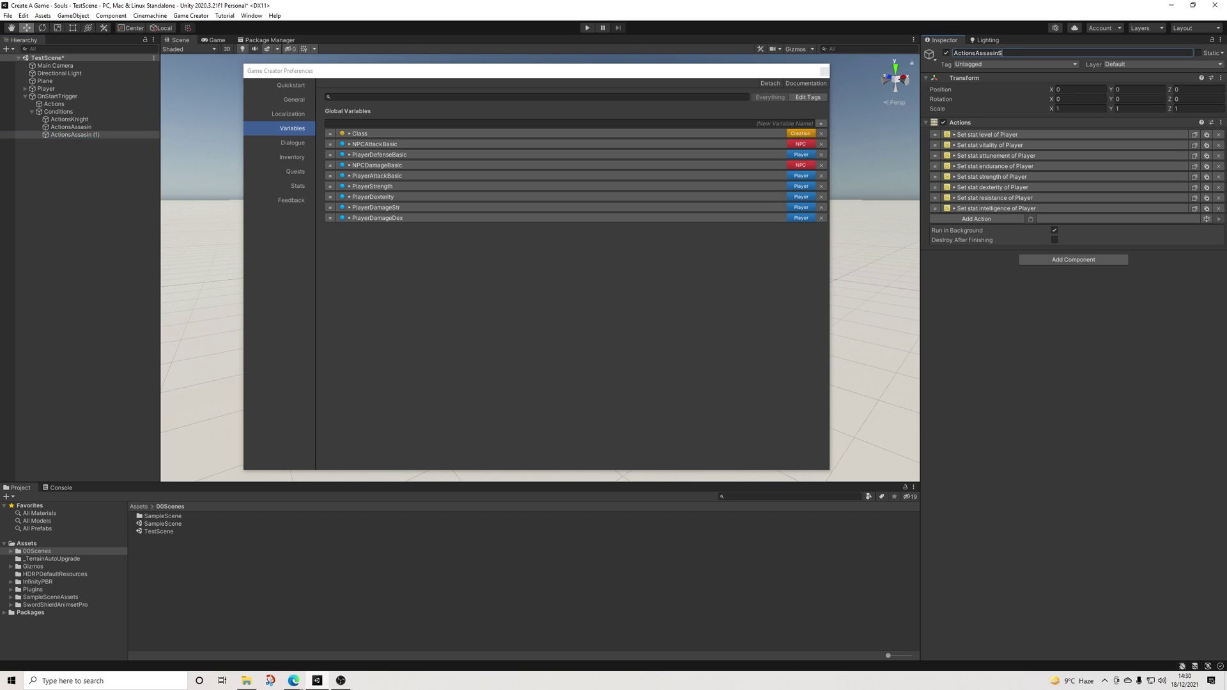
type("orcerer")
left_click(71, 134)
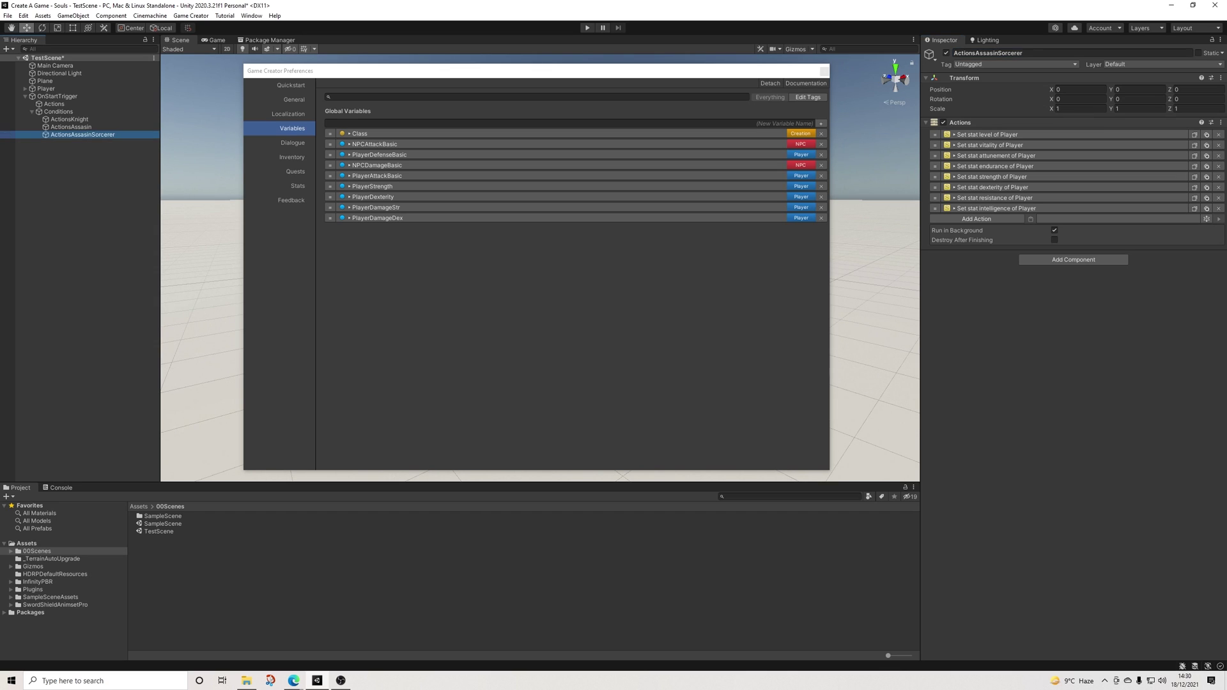
left_click(975, 53)
left_click_drag(975, 53, 1003, 53)
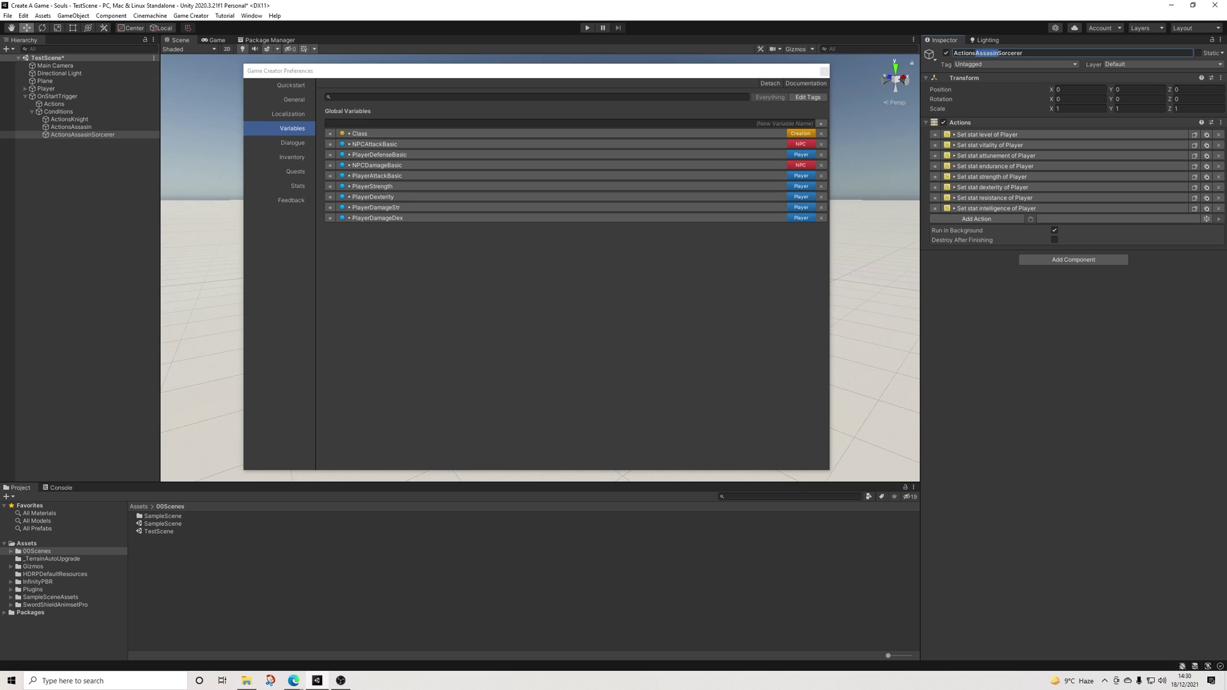
key("BackSpace")
key("Return")
Correct the spelling of the ActionsAssasin object's name to ActionsAssassin
left_click(71, 126)
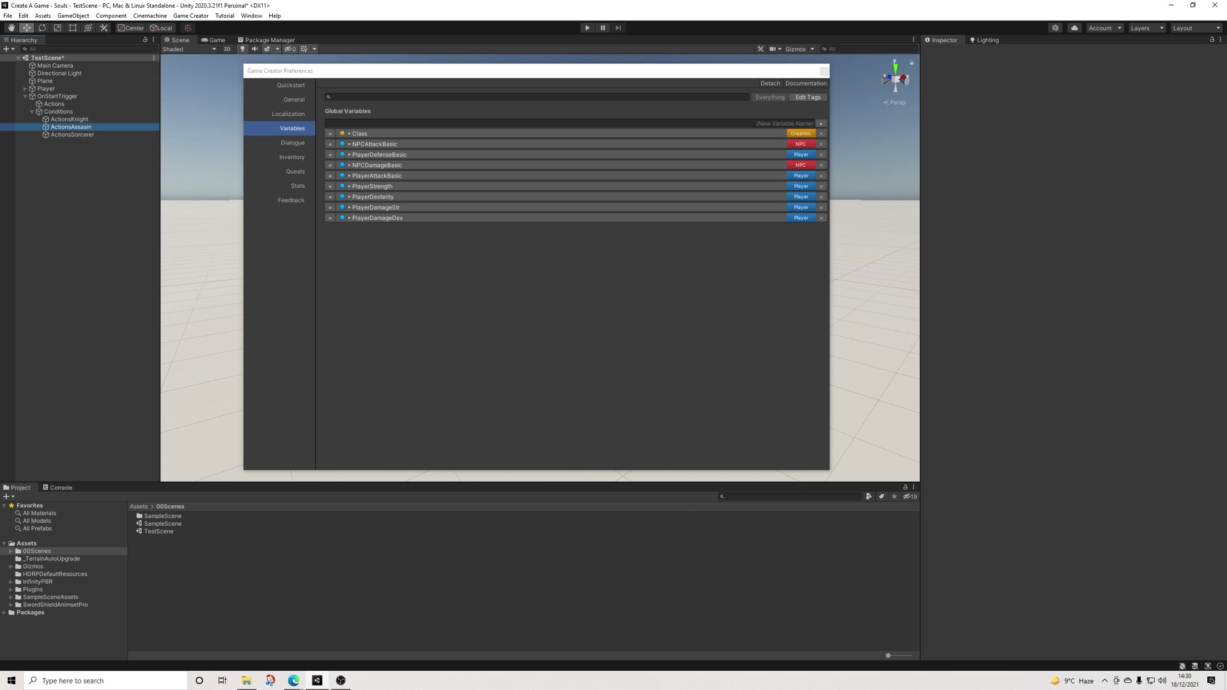
left_click(995, 53)
type("sAssassin")
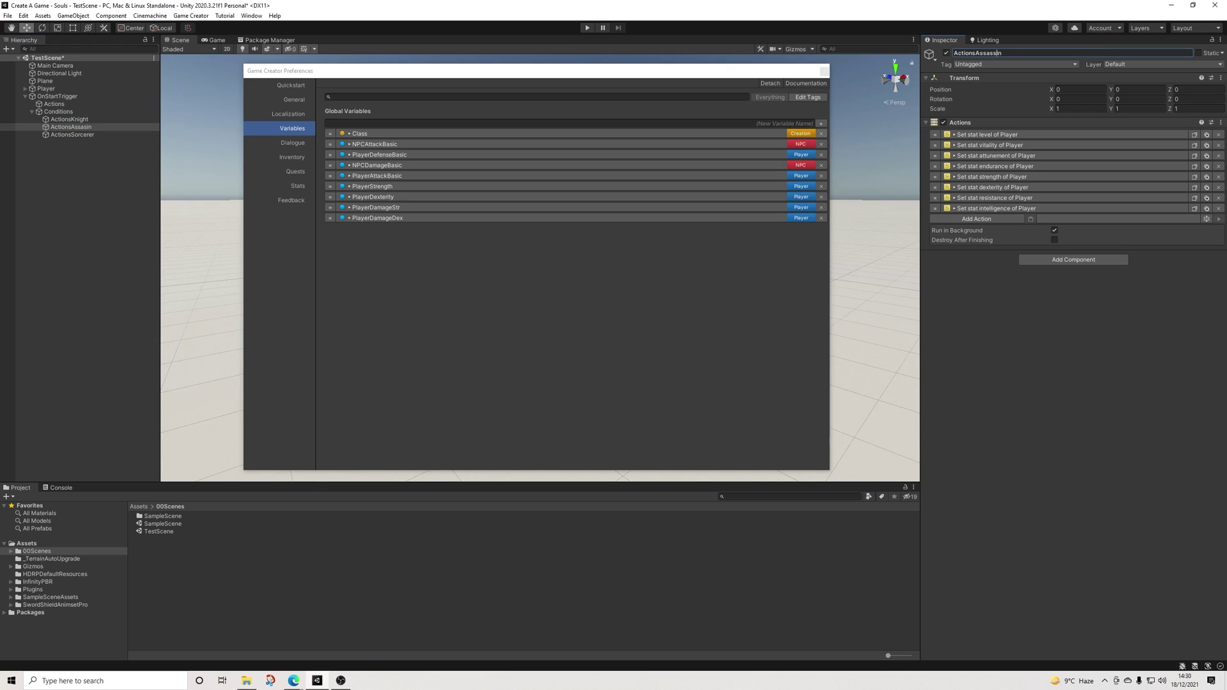
Duplicate ActionsSorcerer, rename the copy ActionsArcher, and reopen the Conditions object's settings
left_click(72, 134)
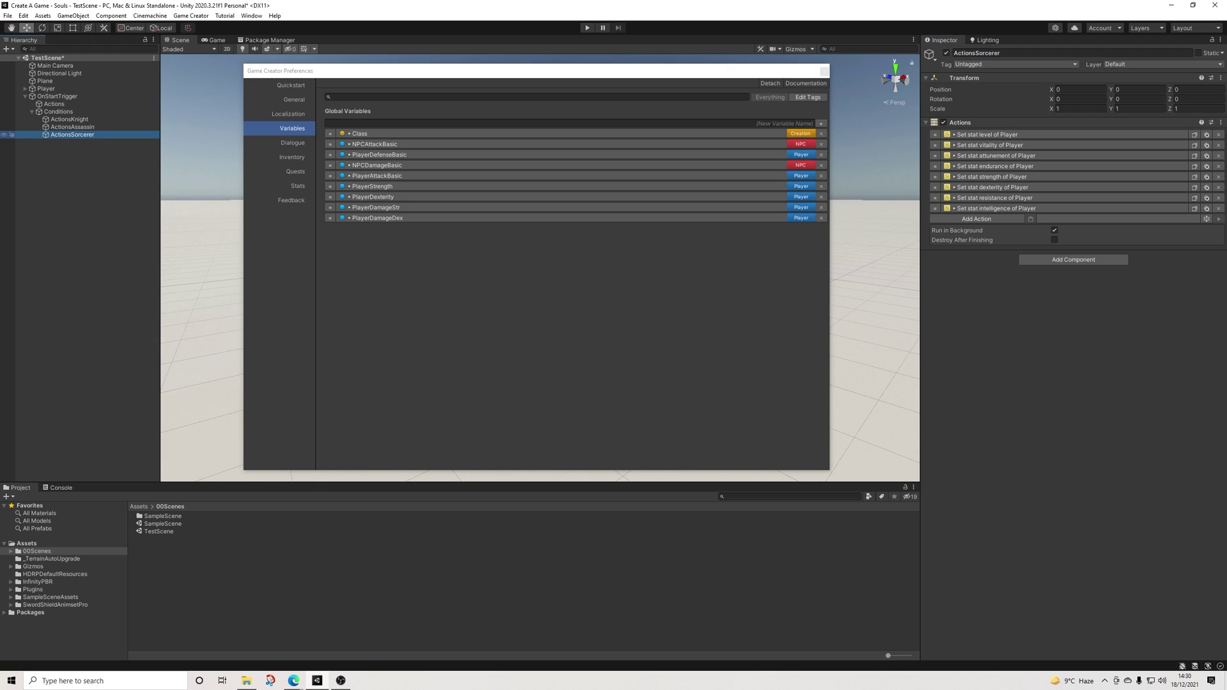
key("ctrl+d")
left_click(1074, 52)
type("ActionsArche")
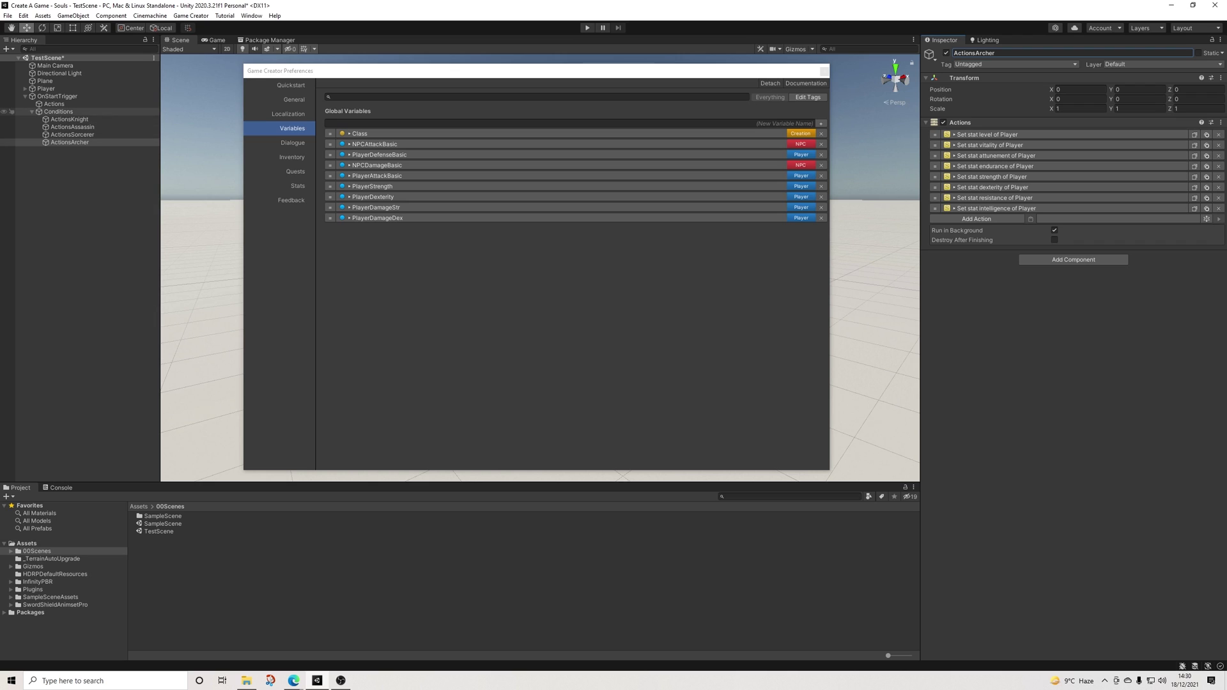
left_click(58, 112)
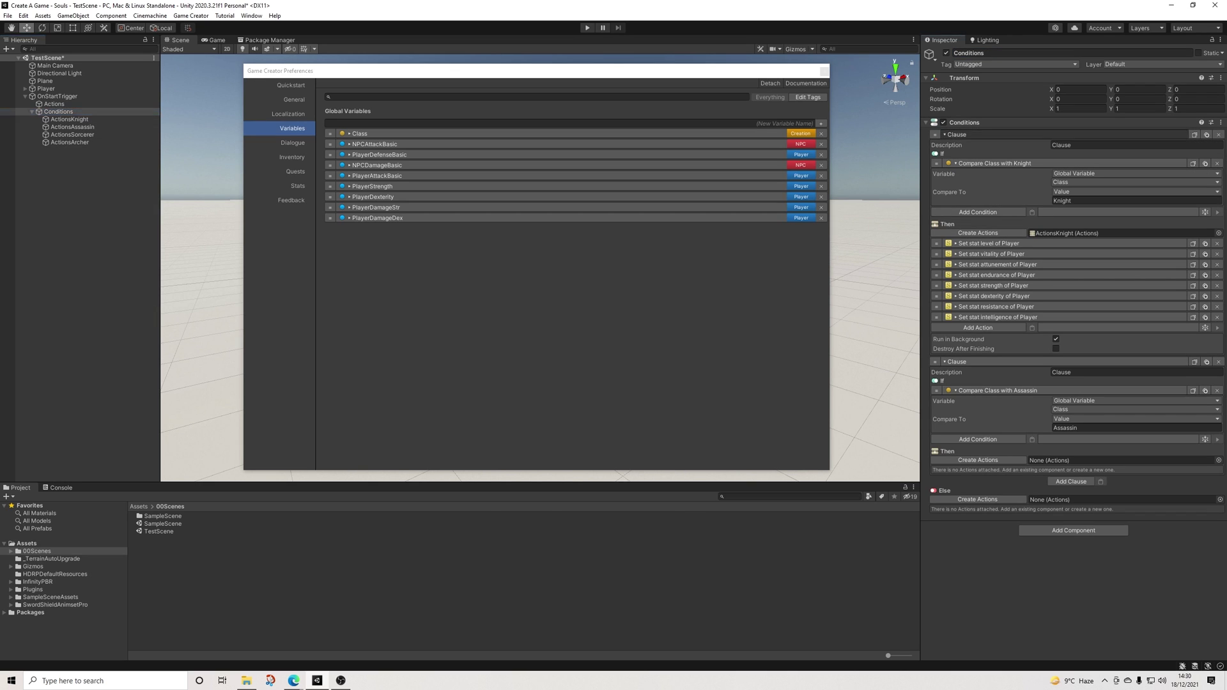
Assign the ActionsAssassin object as the actions run by the Assassin clause and check its level action
left_click(952, 134)
left_click_drag(72, 126, 1118, 244)
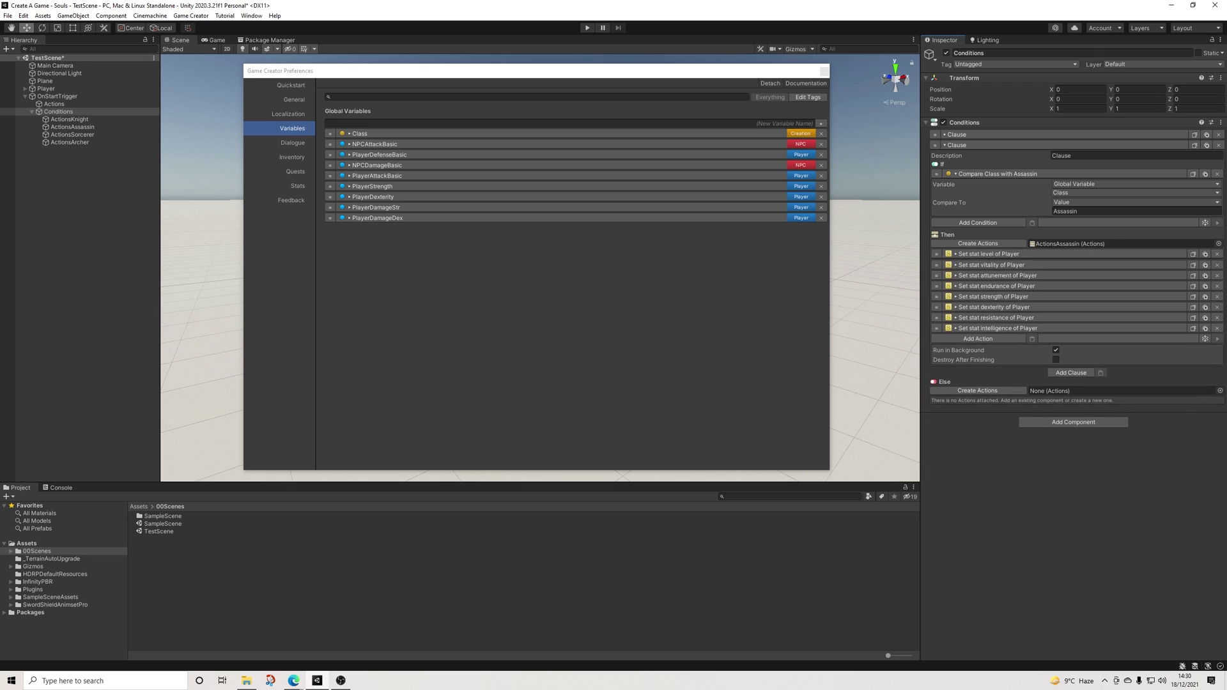
left_click(988, 253)
left_click(989, 254)
In the Assassin clause's actions, set the player's vitality to 800 and attunement to 10
left_click(991, 264)
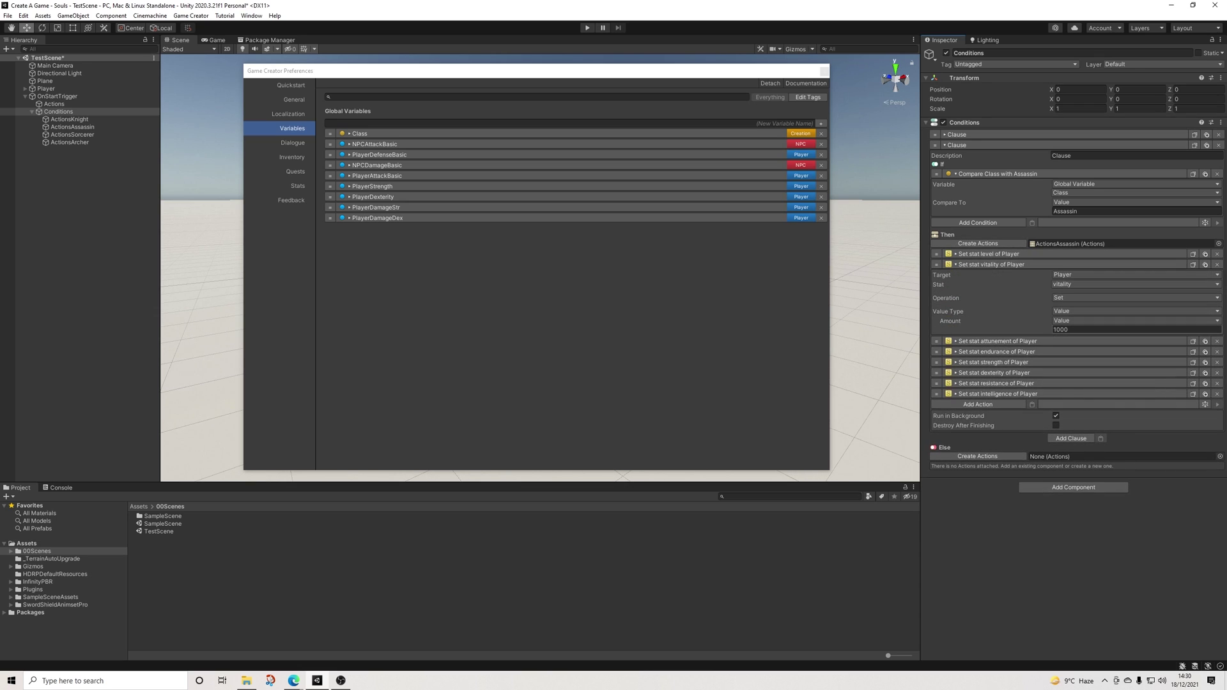
left_click(1062, 329)
key("shift+Right")
key("shift+Right")
left_click(990, 264)
left_click(991, 274)
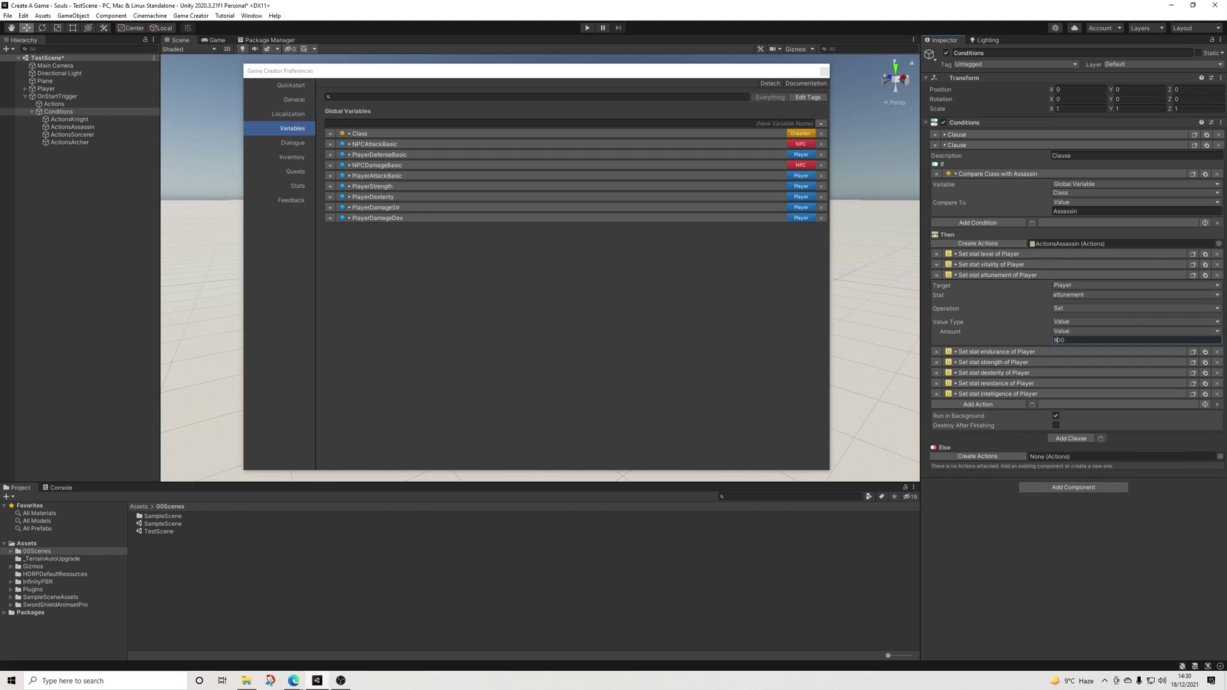
left_click(991, 263)
left_click(1073, 406)
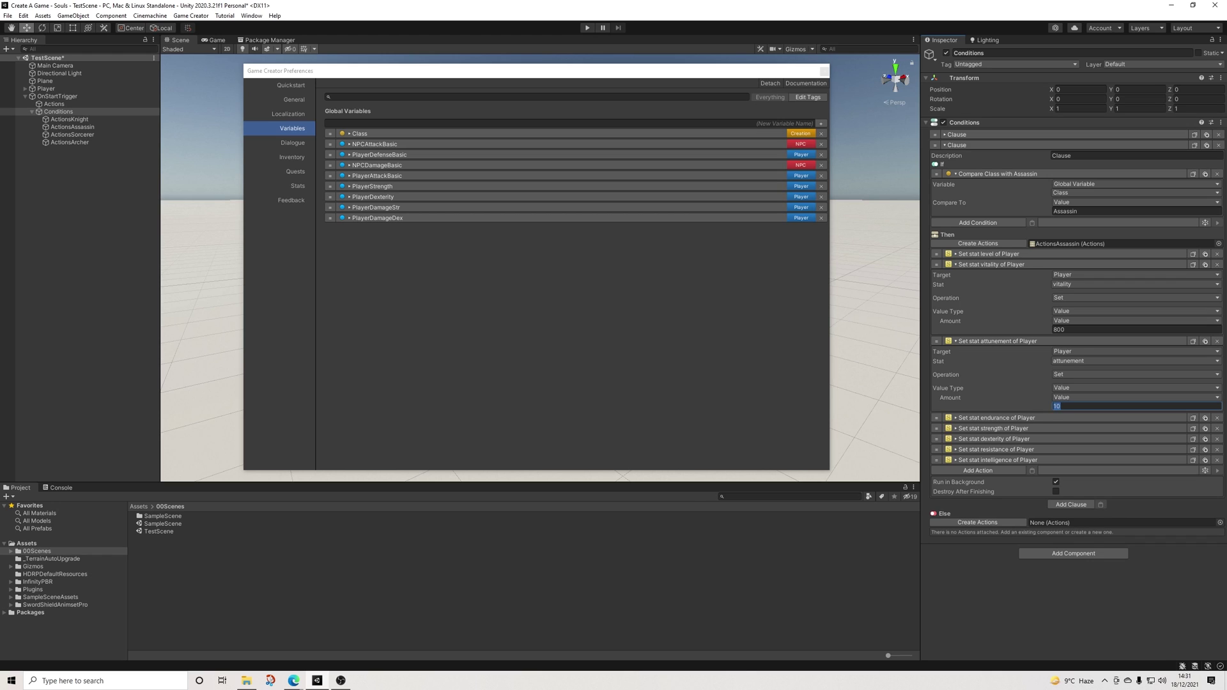
left_click(990, 264)
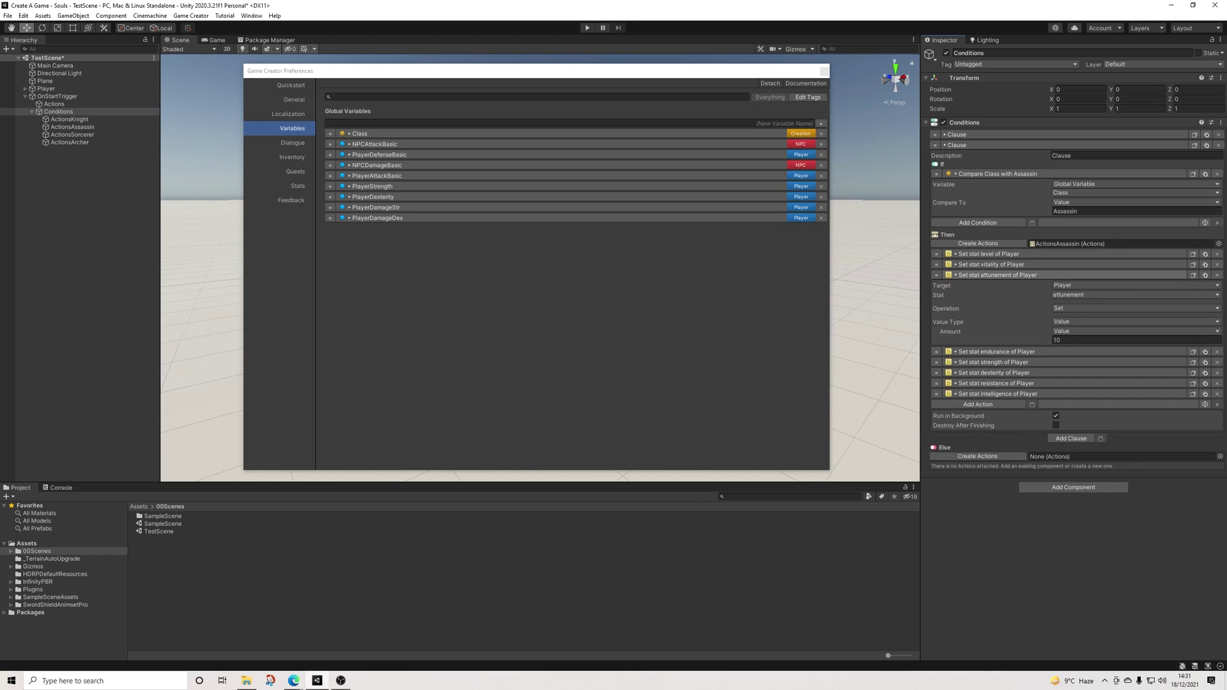
left_click(997, 274)
In the Assassin clause's actions, set the player's endurance to 60 and strength to 10
left_click(997, 285)
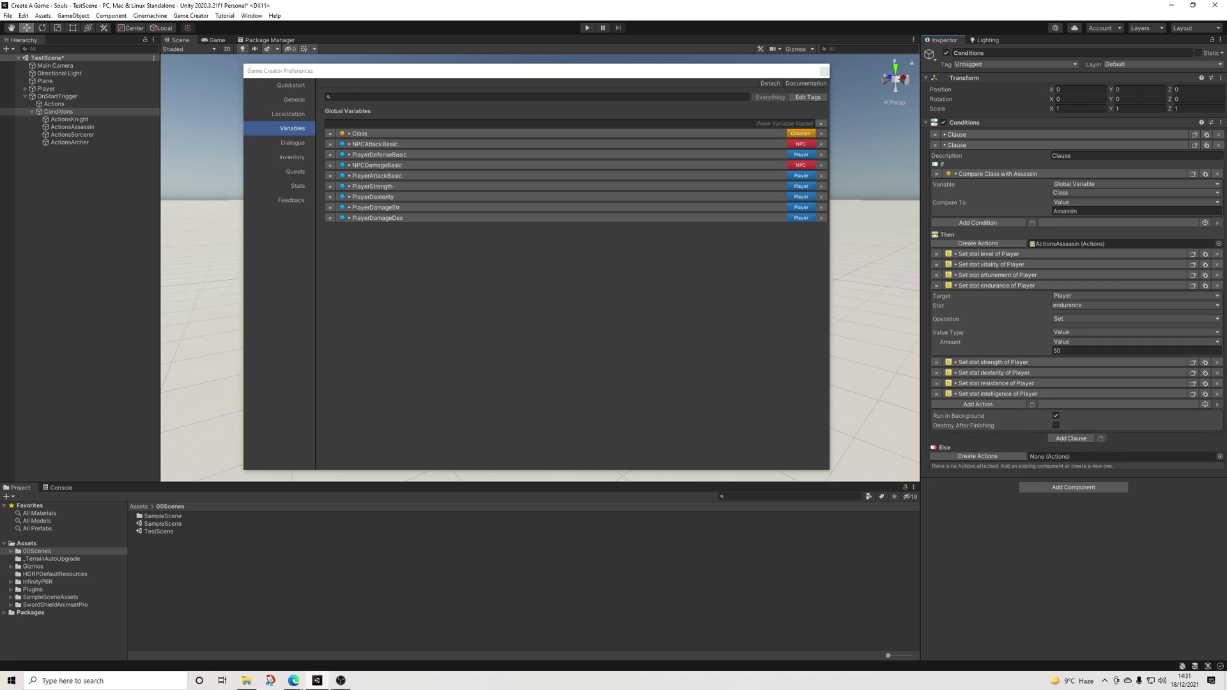
left_click(1074, 350)
type("6")
left_click(996, 284)
left_click(993, 296)
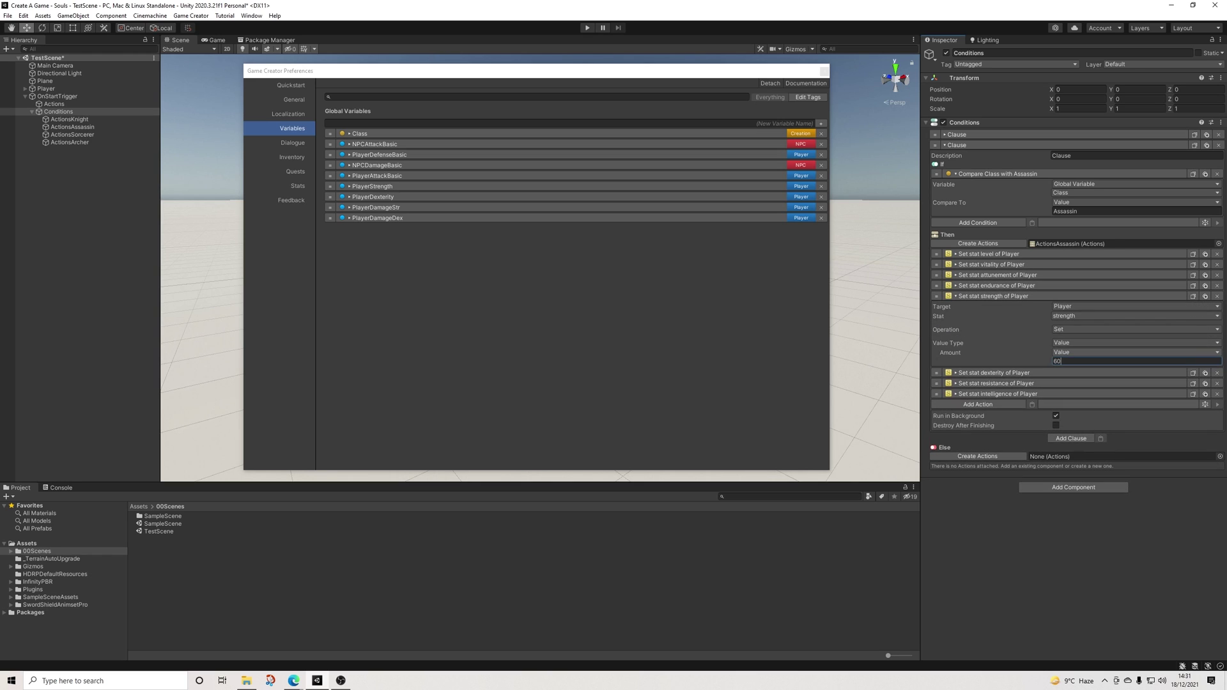
left_click(1058, 361)
type("1")
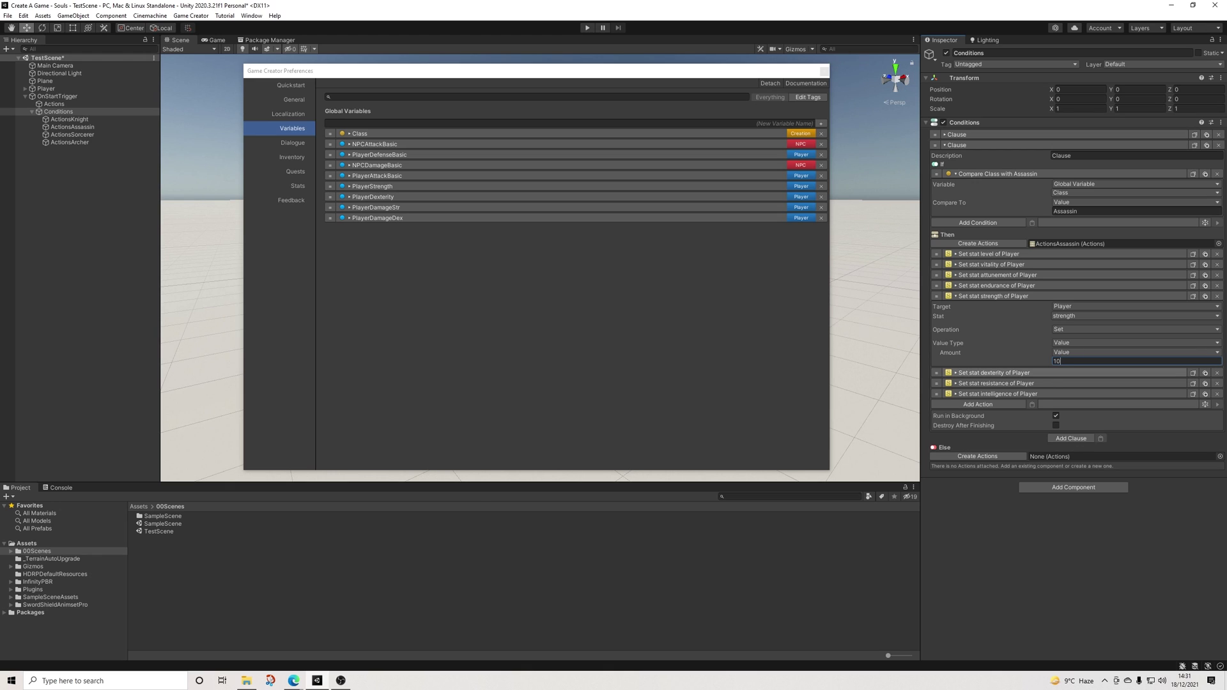
In the Assassin clause's actions, set the player's dexterity to 40 and resistance to 20
left_click(993, 372)
left_click(1086, 438)
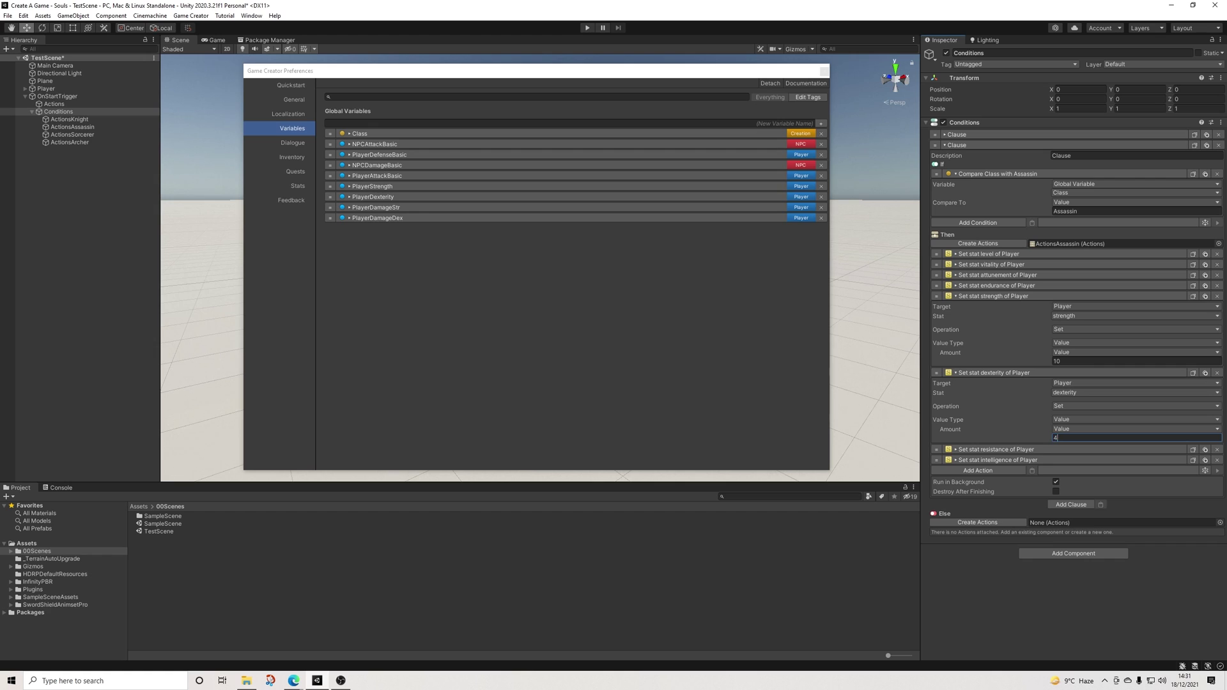
left_click(994, 296)
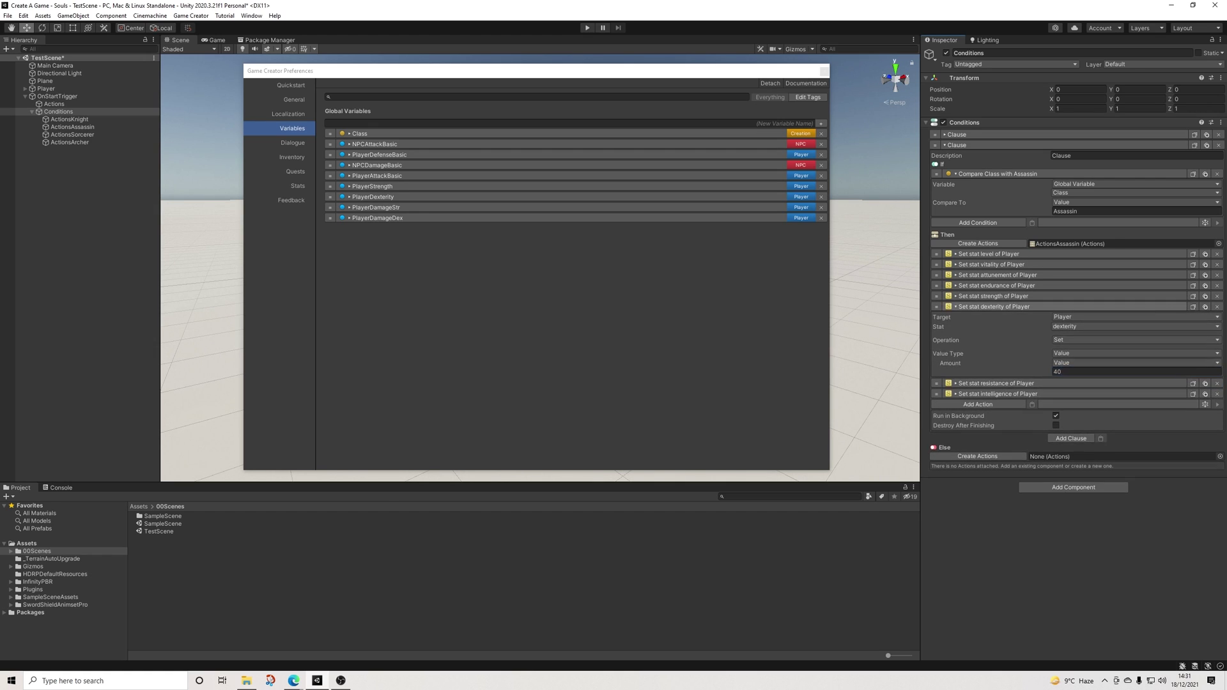
left_click(994, 306)
left_click(994, 317)
left_click(1086, 382)
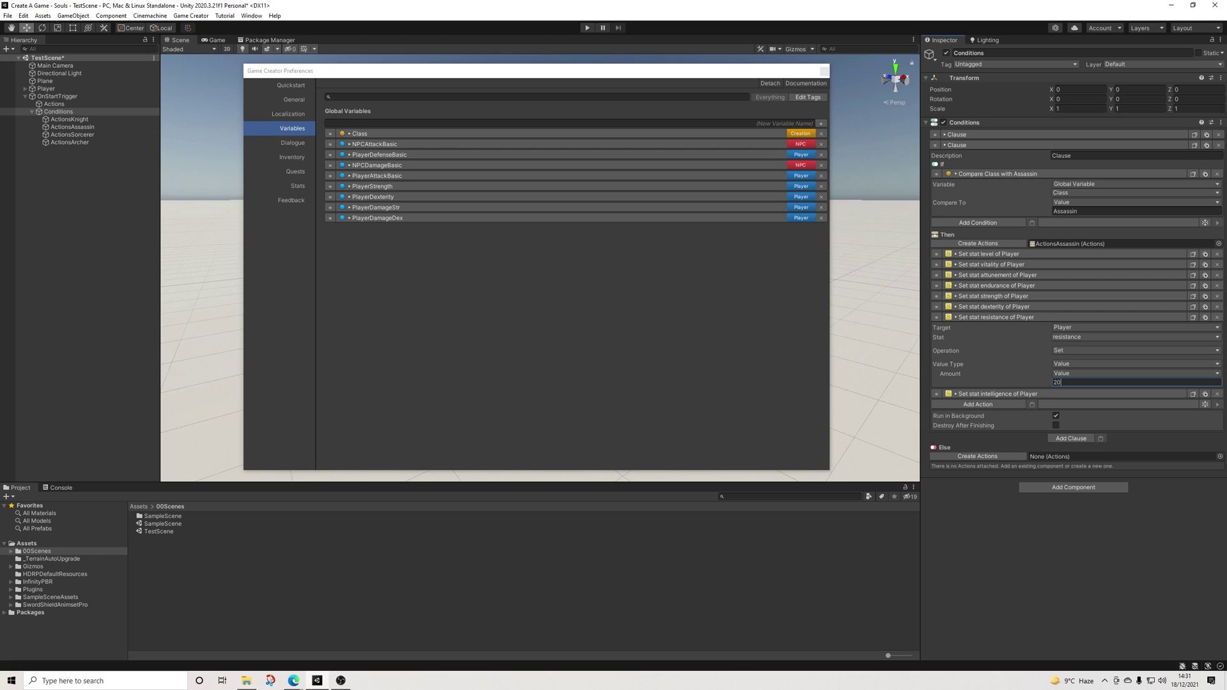
left_click(993, 317)
In the Assassin clause's actions, set the player's intelligence to 10
left_click(994, 327)
left_click(1087, 393)
type("10")
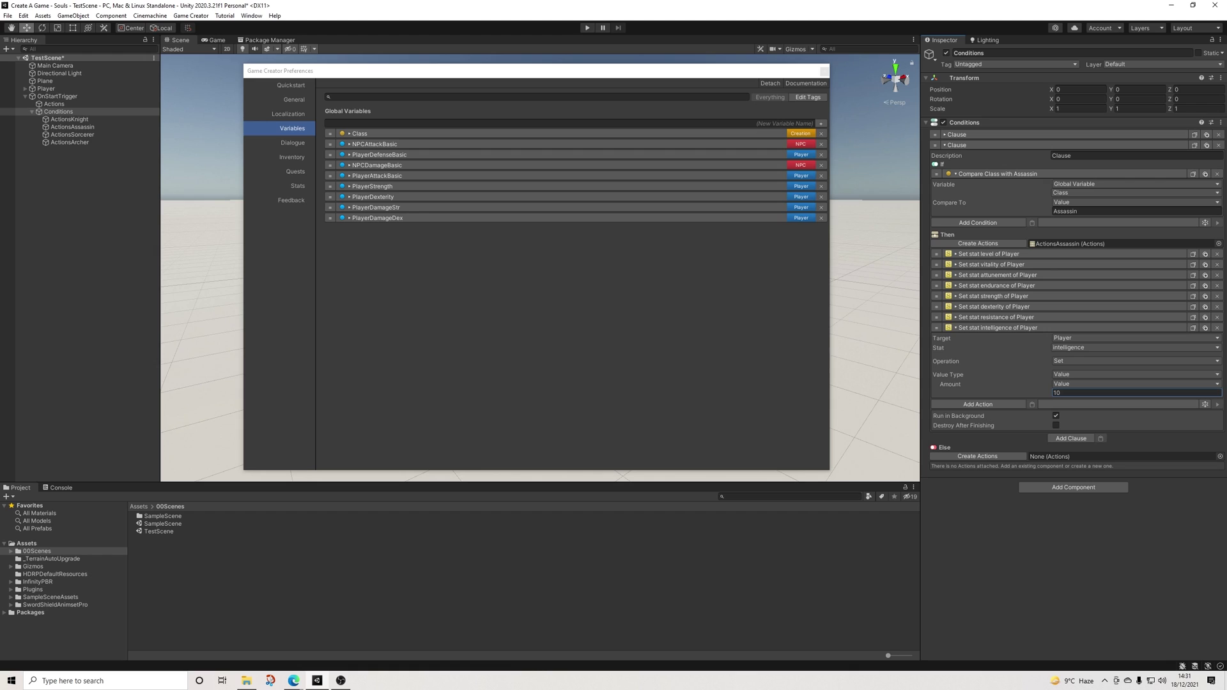
left_click(997, 327)
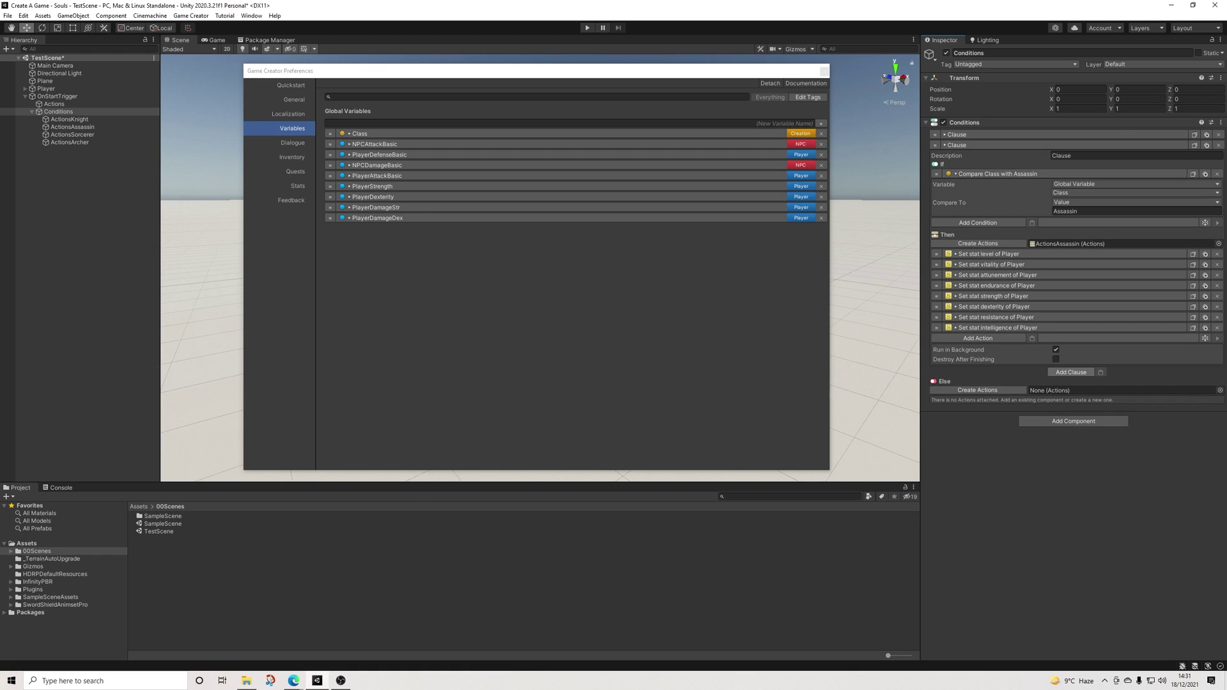
Add a clause with the copied condition, compare Class with Sorcerer, and assign ActionsSorcerer as its actions
left_click(1070, 372)
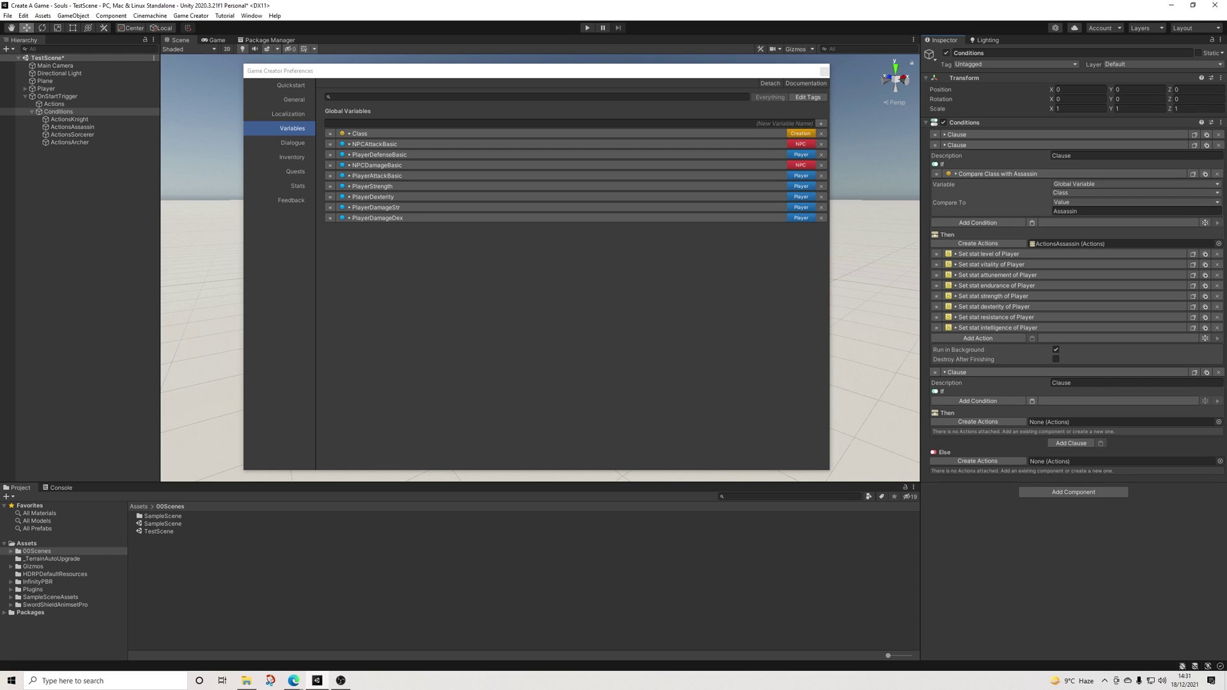
left_click(1031, 401)
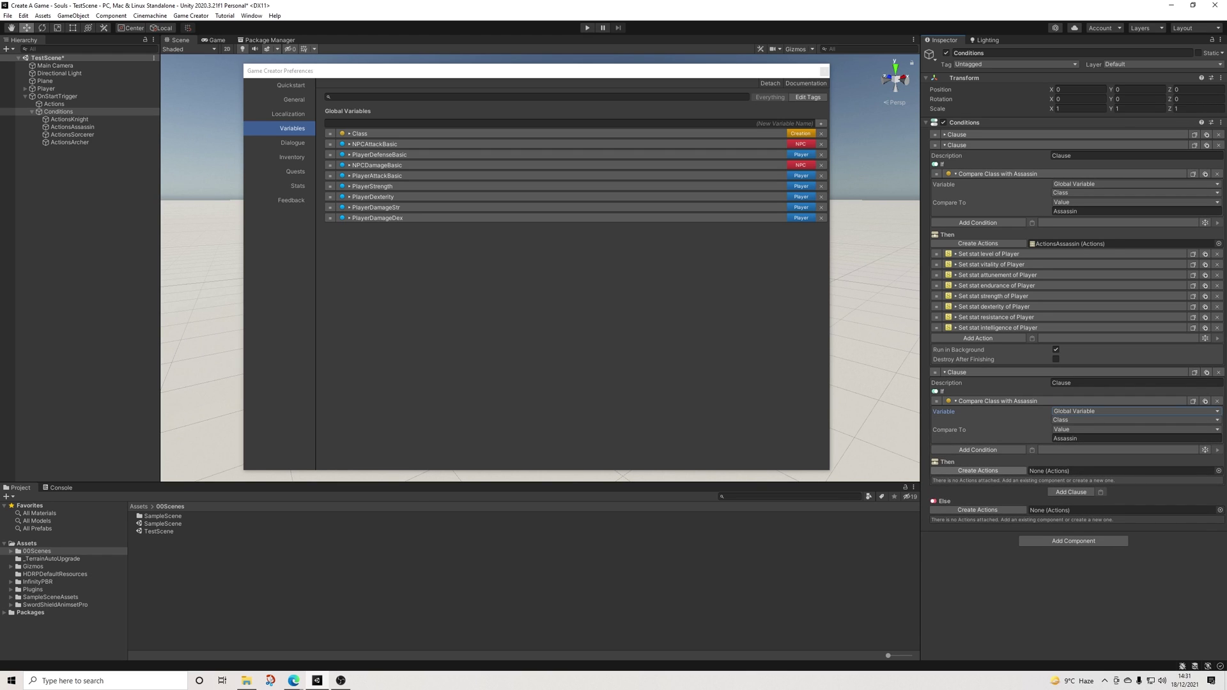
left_click_drag(72, 134, 1118, 470)
left_click(1086, 438)
type("Sorcerer")
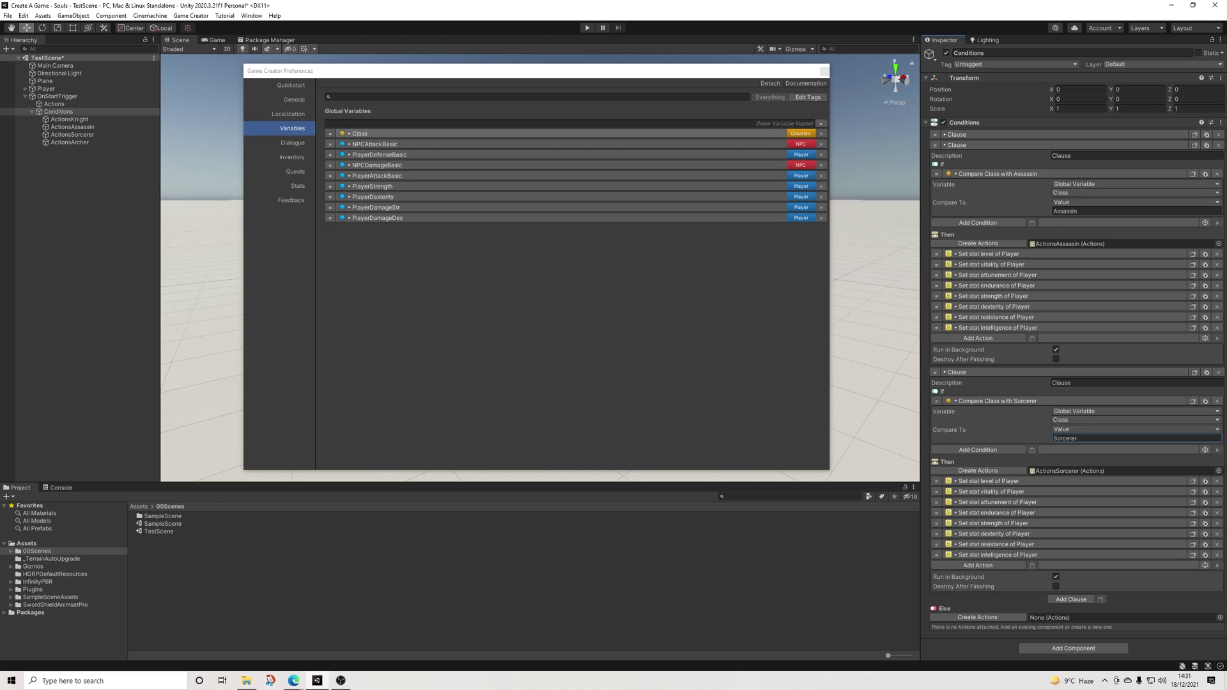
left_click(359, 132)
left_click(359, 133)
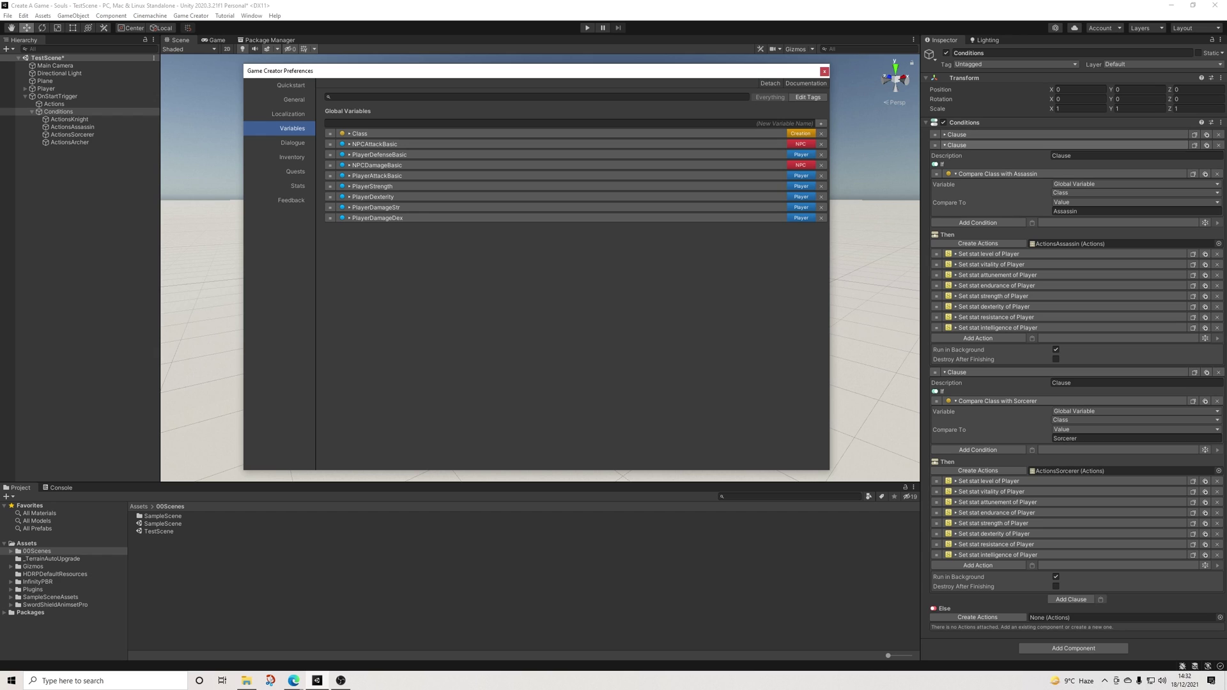
In the Sorcerer clause's actions, set the player's vitality to 500 and attunement to 50
left_click(957, 145)
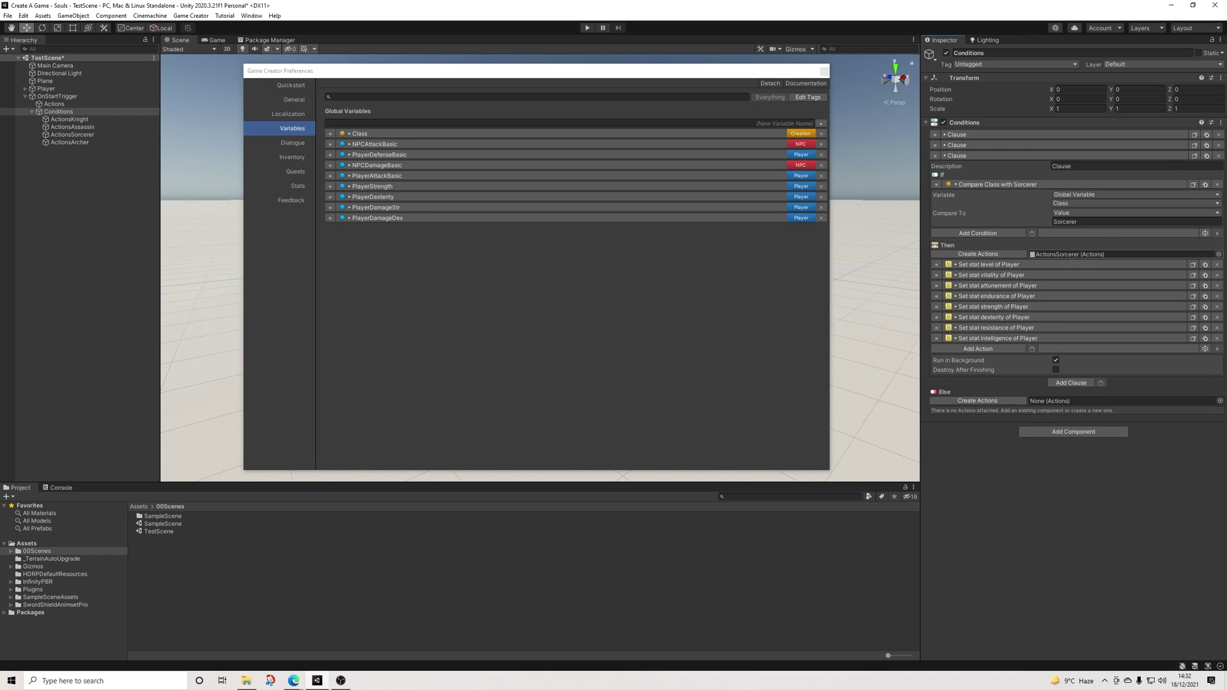
left_click(988, 264)
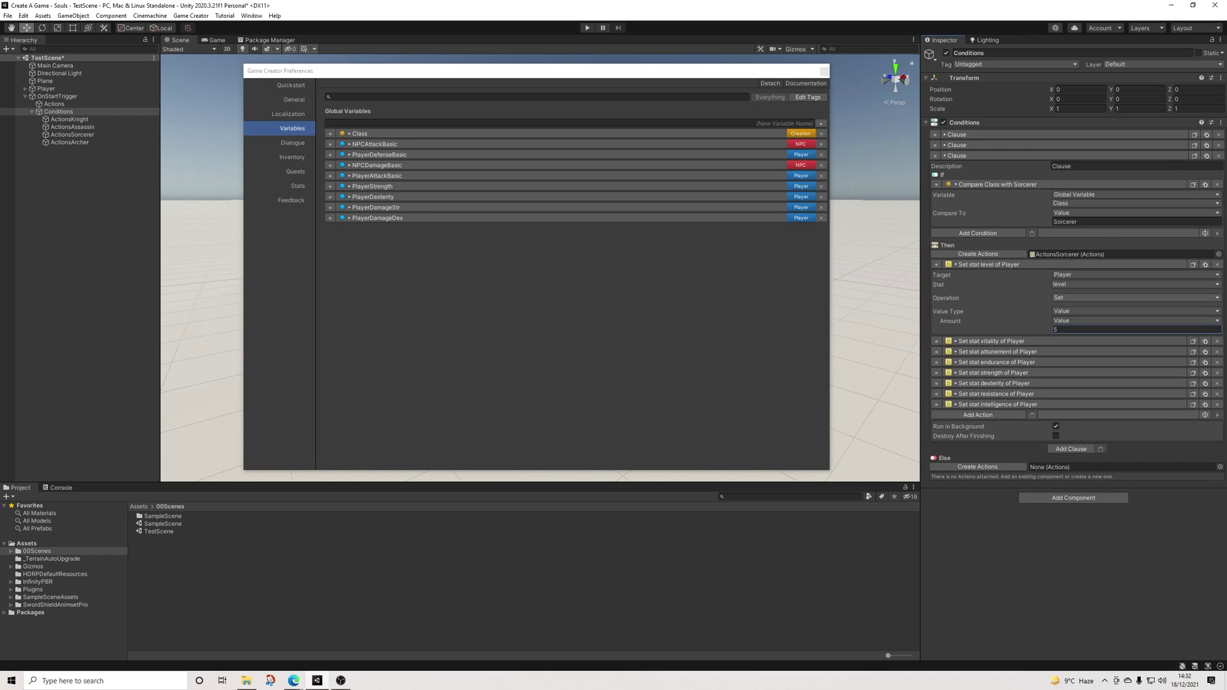
left_click(991, 341)
left_click(1136, 405)
type("500")
left_click(996, 417)
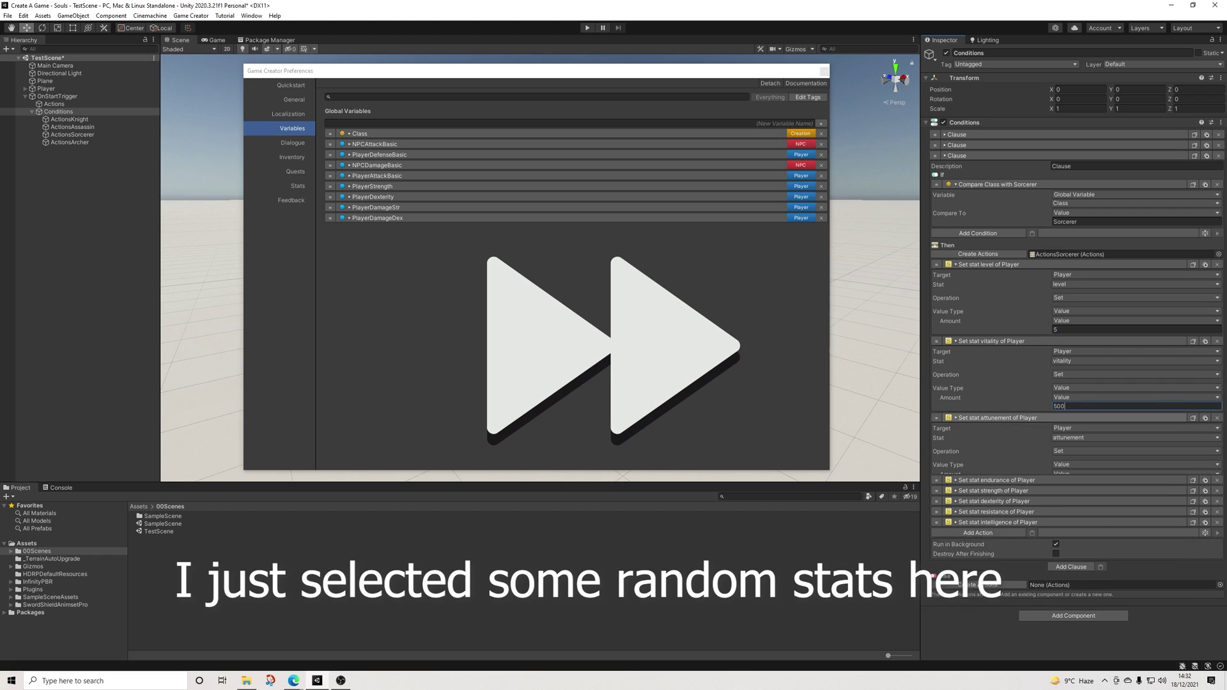
left_click(1136, 483)
type("50")
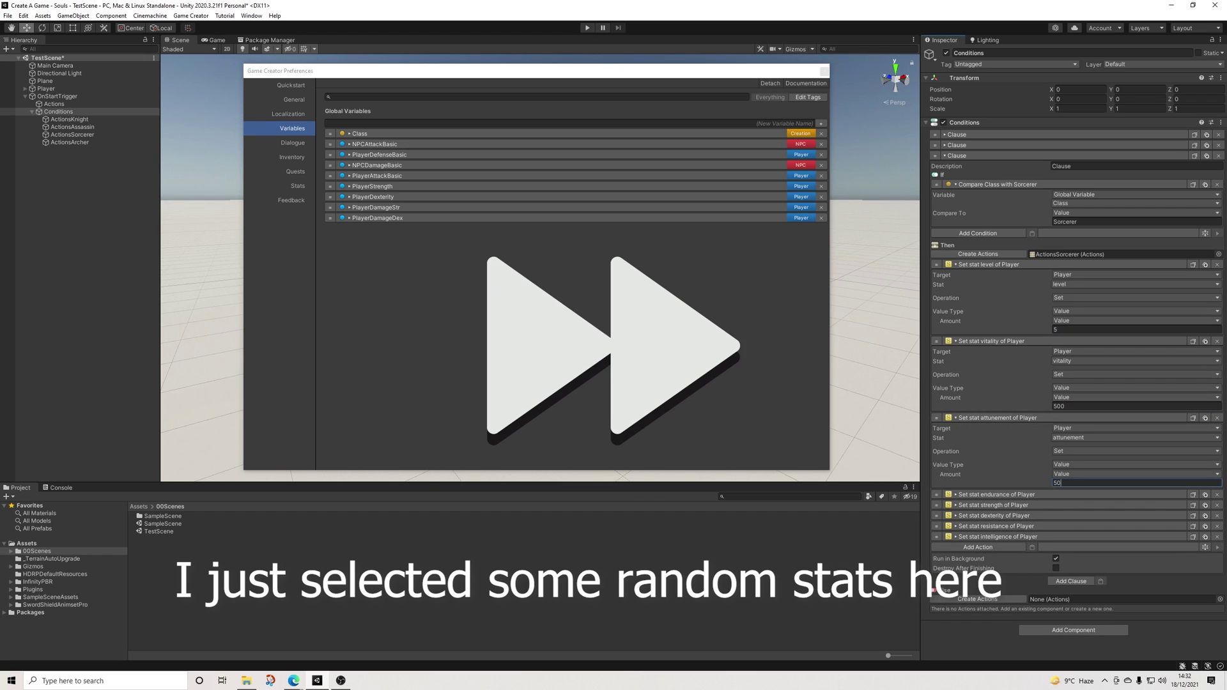
In the Sorcerer clause's actions, set the player's endurance to 20 and strength to 5
left_click(996, 494)
left_click(1136, 559)
type("20")
left_click(993, 571)
scroll(1073, 447, "down", 2)
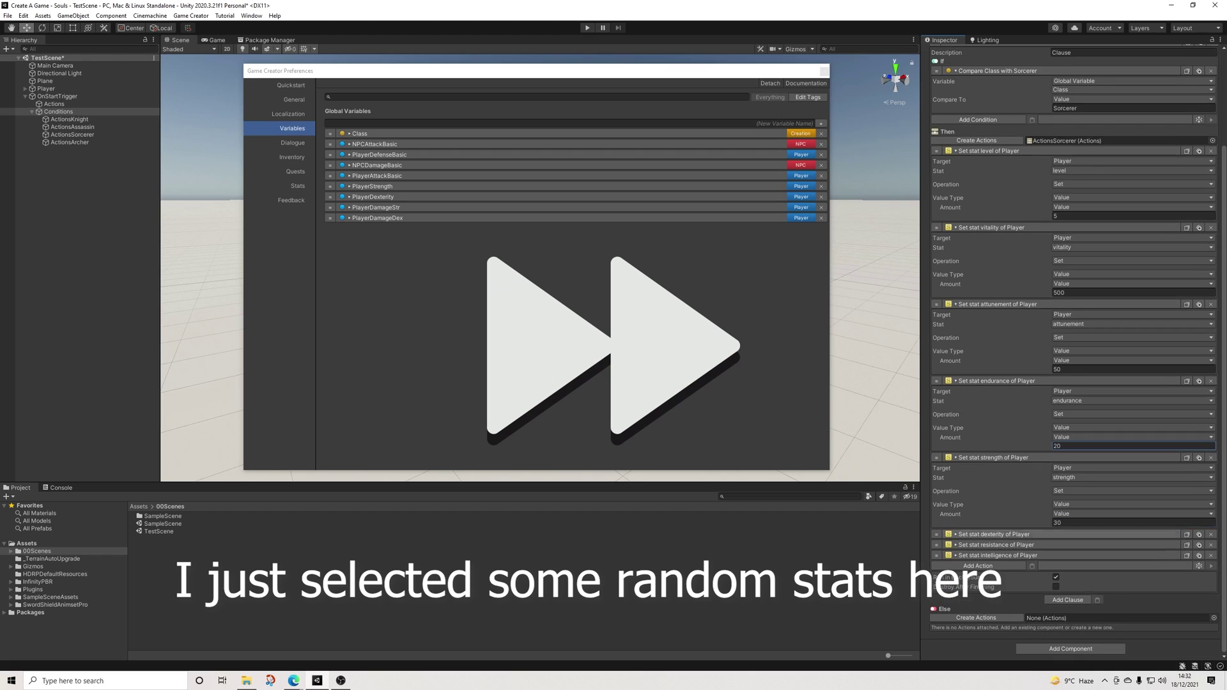
left_click(1136, 522)
type("5")
In the Sorcerer clause's actions, set the player's dexterity and resistance to 20 each
left_click(993, 533)
left_click(1136, 598)
type("20")
scroll(1073, 383, "down", 3)
left_click(997, 478)
left_click(1136, 544)
type("20")
Set the player's intelligence to 30 in the Sorcerer clause's actions and collapse that clause
left_click(996, 555)
left_click(1136, 620)
type("30")
scroll(1074, 351, "up", 10)
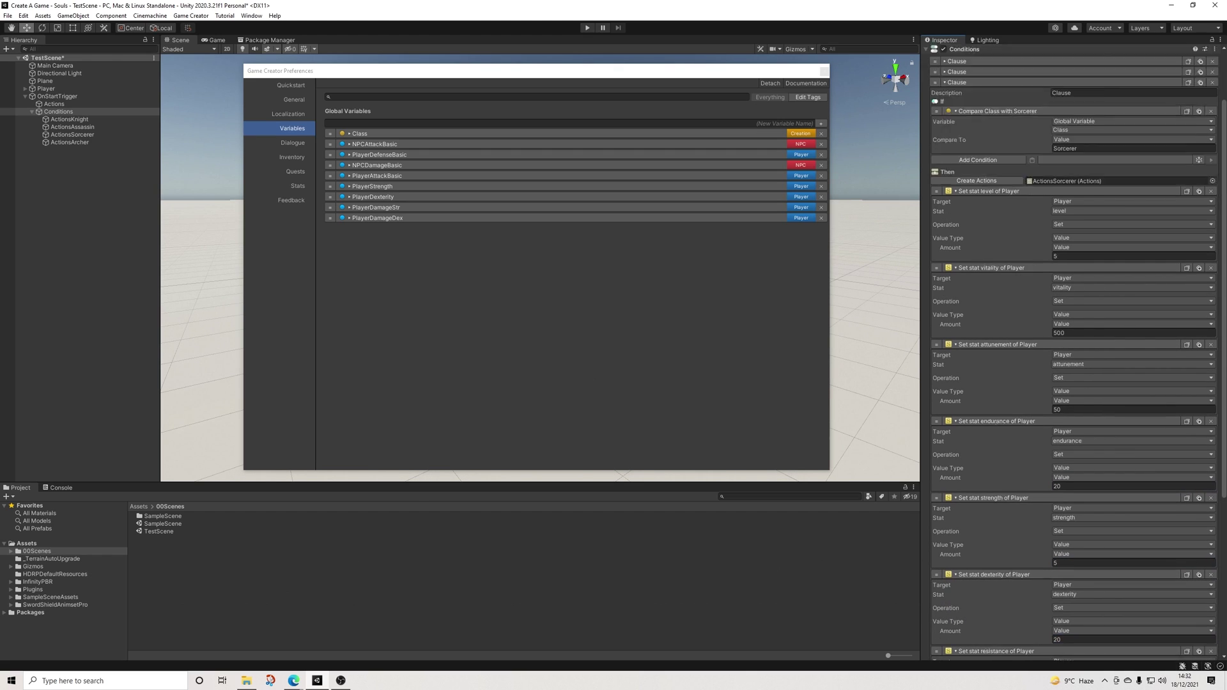
left_click(957, 155)
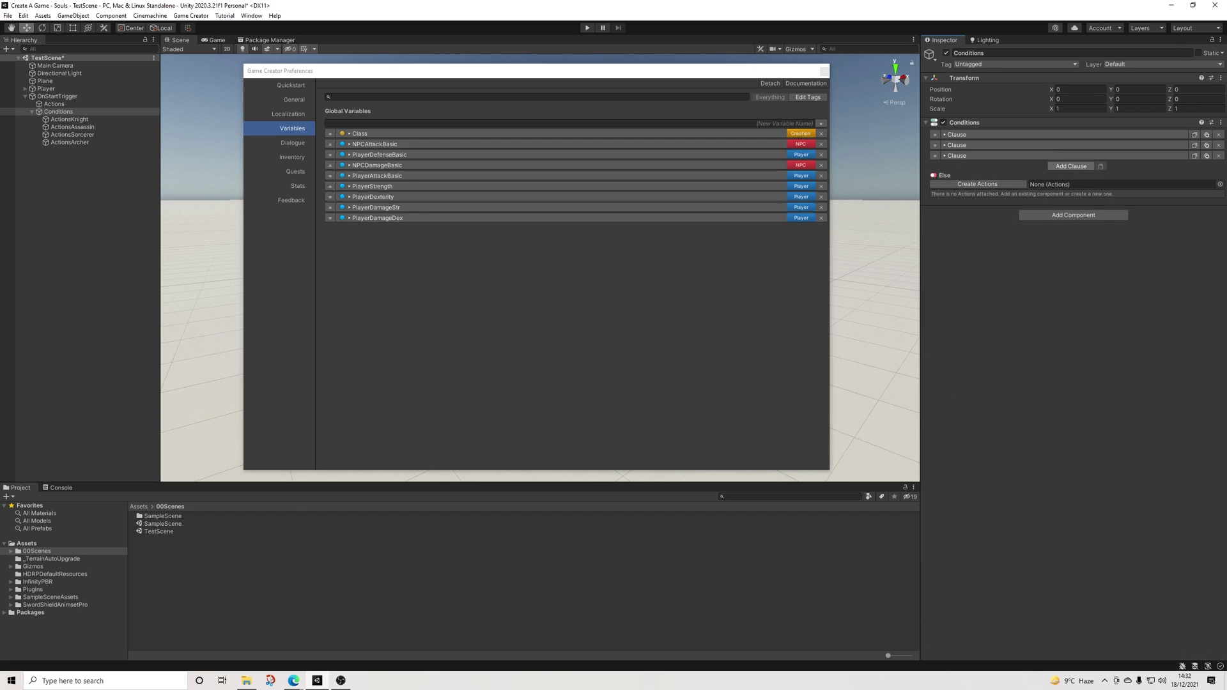
left_click(956, 155)
left_click(957, 155)
left_click(957, 156)
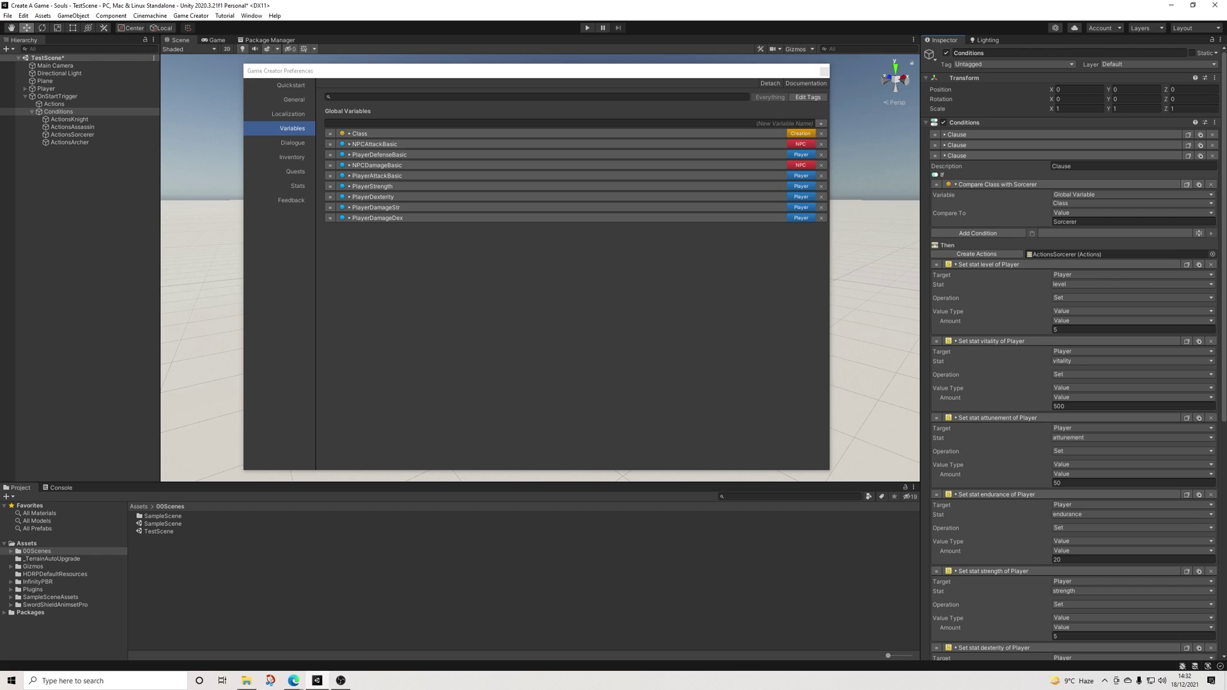
left_click(956, 155)
Add a clause with the copied condition, compare Class with Archer, and assign ActionsArcher as its actions
left_click(1070, 176)
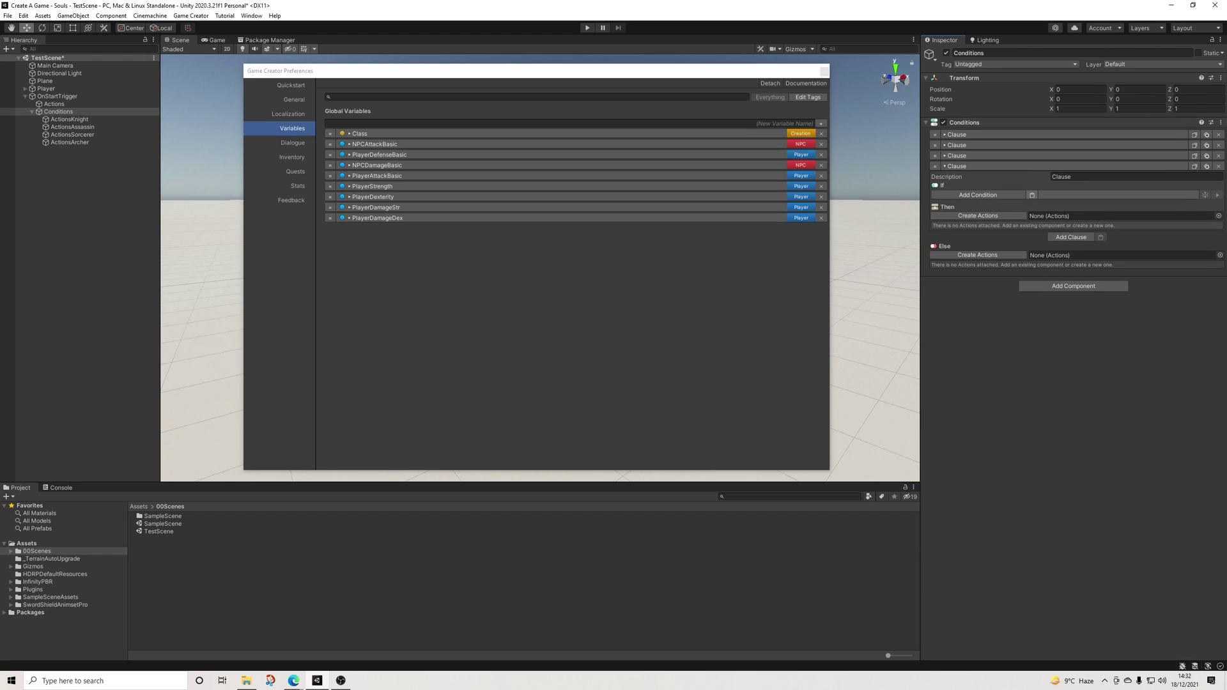
left_click(1032, 195)
left_click(1064, 232)
type("Archer")
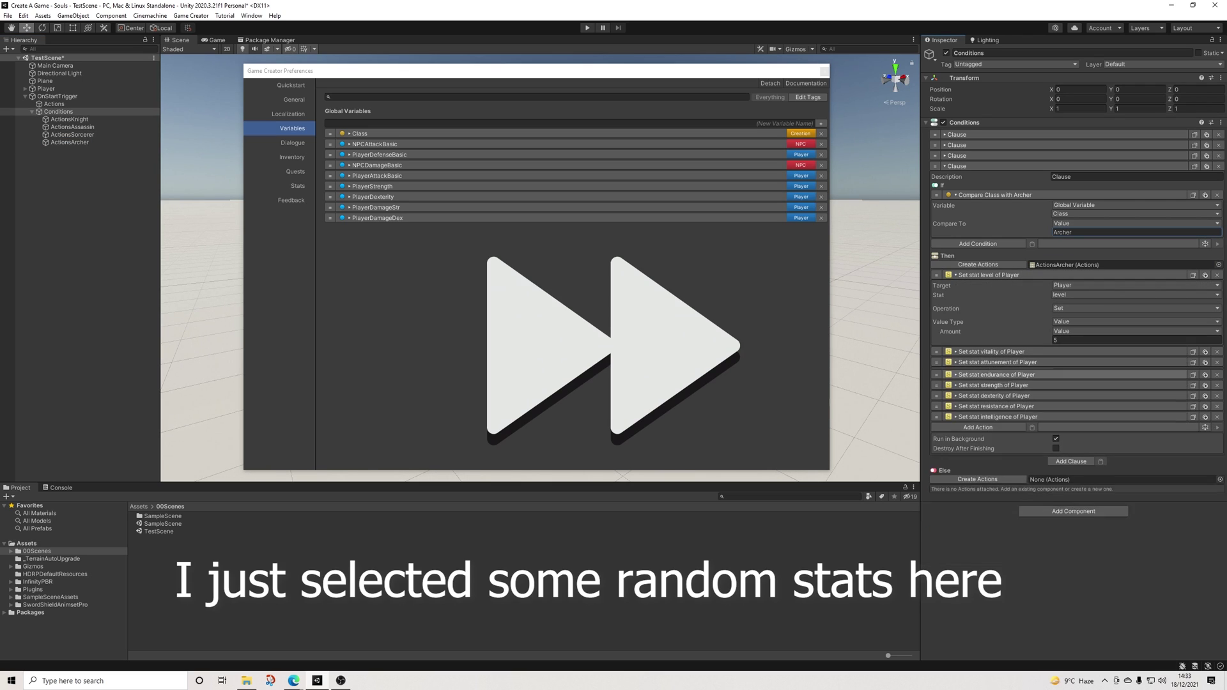
In the Archer clause's actions, set the player's vitality to 10
left_click(997, 373)
left_click(991, 352)
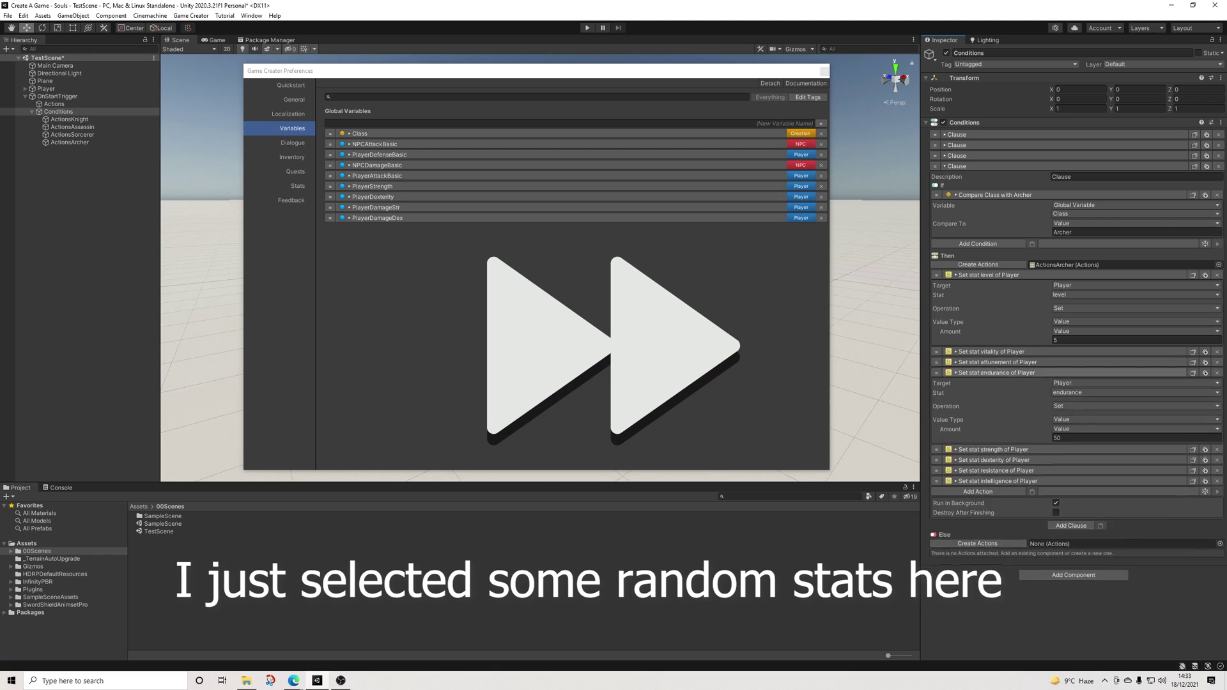
left_click(1135, 416)
type("10")
left_click(990, 351)
left_click(988, 275)
In the Archer clause's actions, set the player's strength to 30
left_click(993, 317)
left_click(1136, 382)
type("30")
left_click(994, 317)
In the Archer clause's actions, set the player's intelligence to 5
left_click(998, 348)
left_click(1136, 414)
type("15")
key("BackSpace")
key("BackSpace")
type("5")
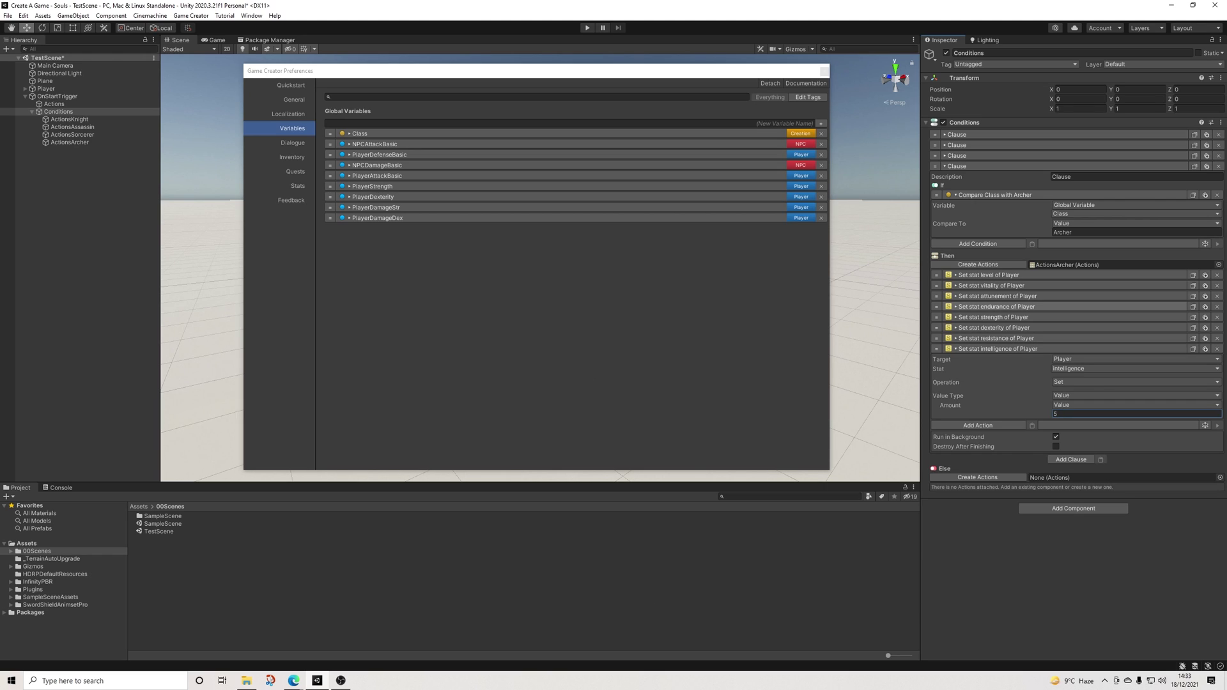
left_click(998, 348)
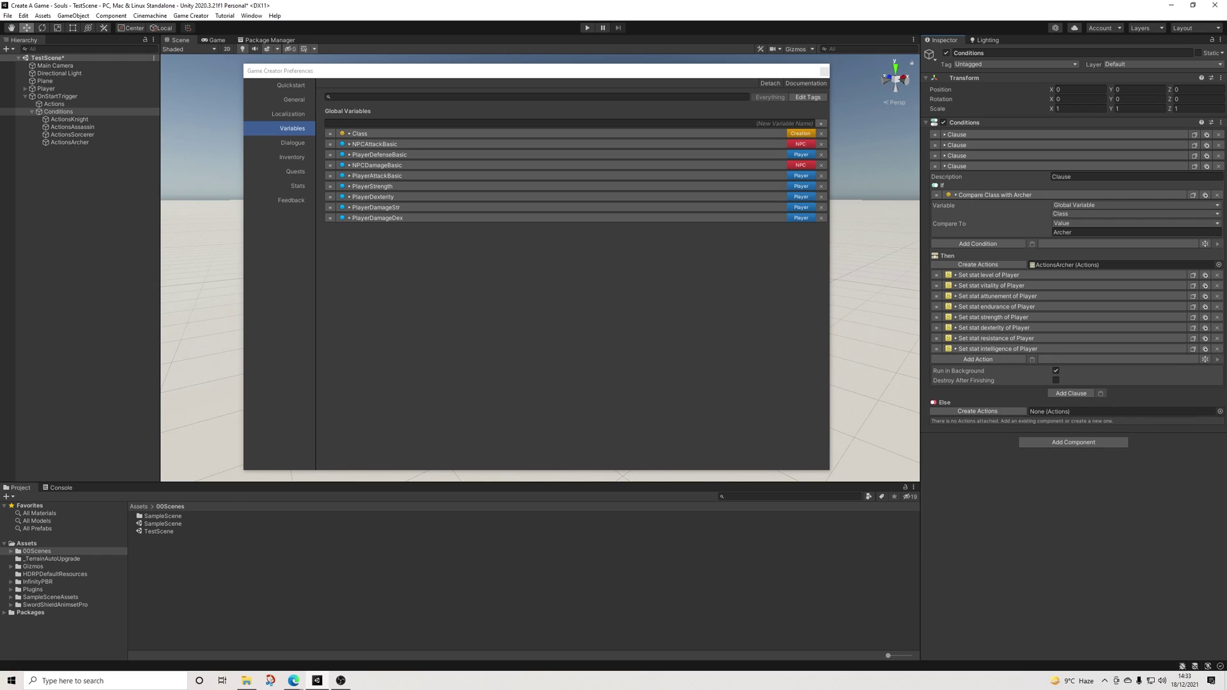
Set the Class global variable's value to Knight and open the OnStartTrigger object's settings
left_click(360, 133)
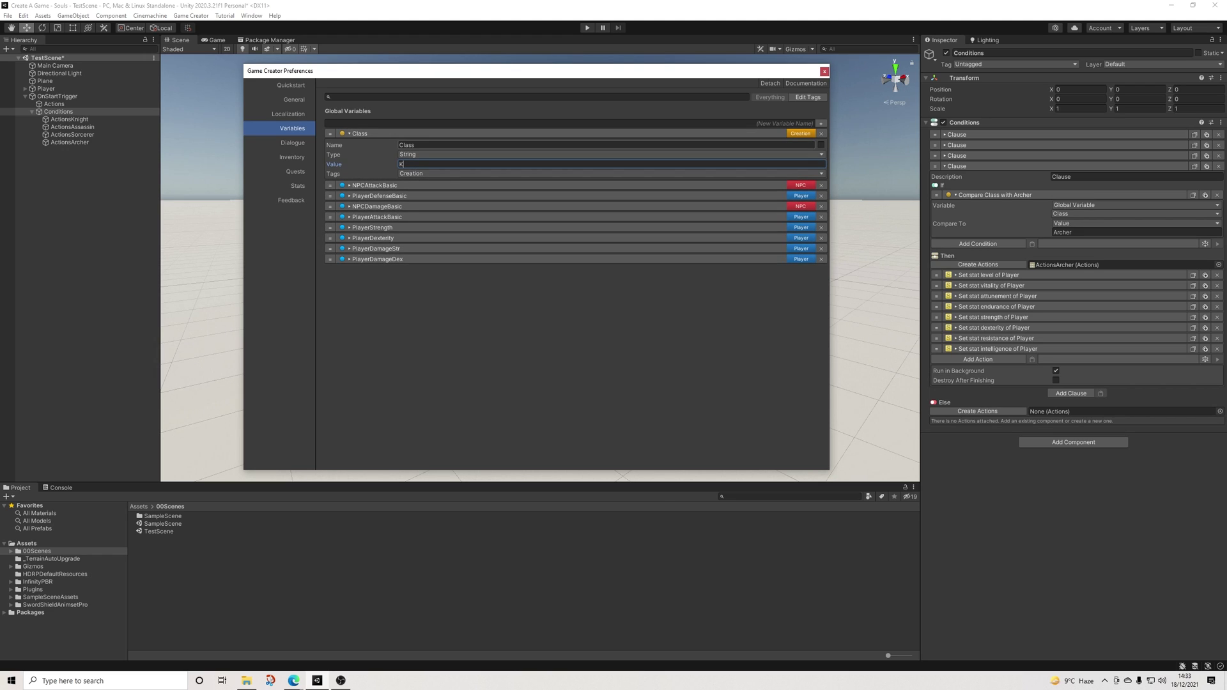
type("ght")
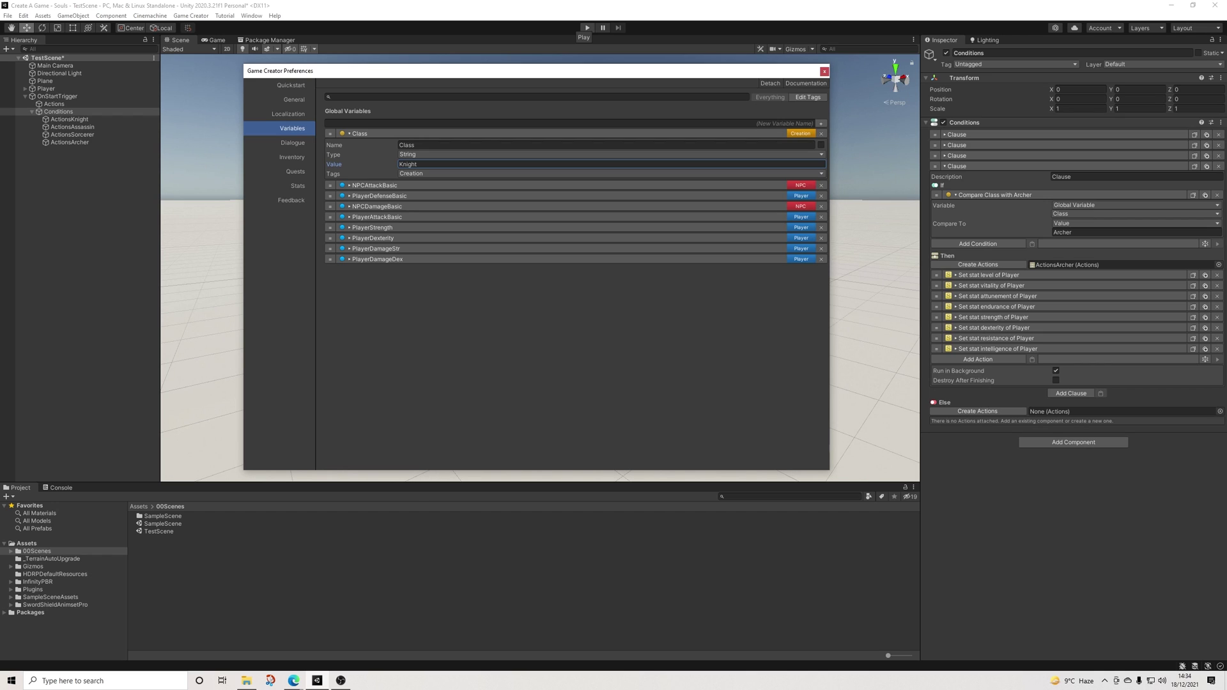
left_click(57, 96)
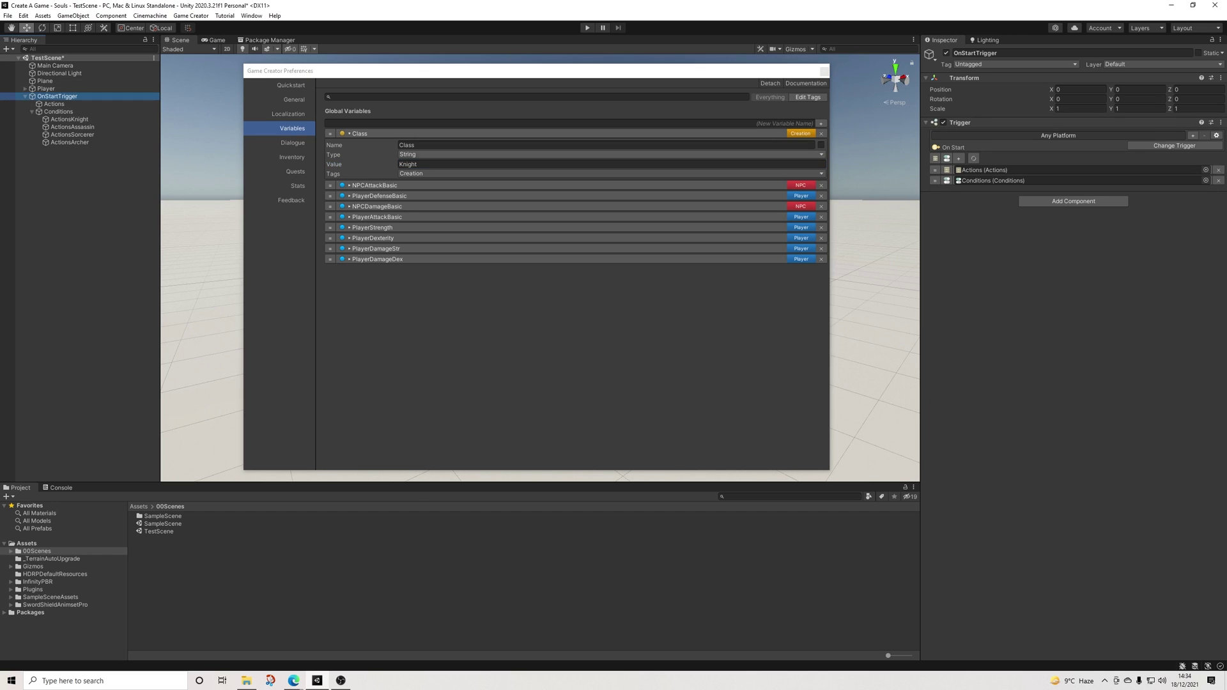
Rename the Conditions object to ClassConditions and select the Actions object under OnStartTrigger
left_click(58, 111)
left_click(1073, 52)
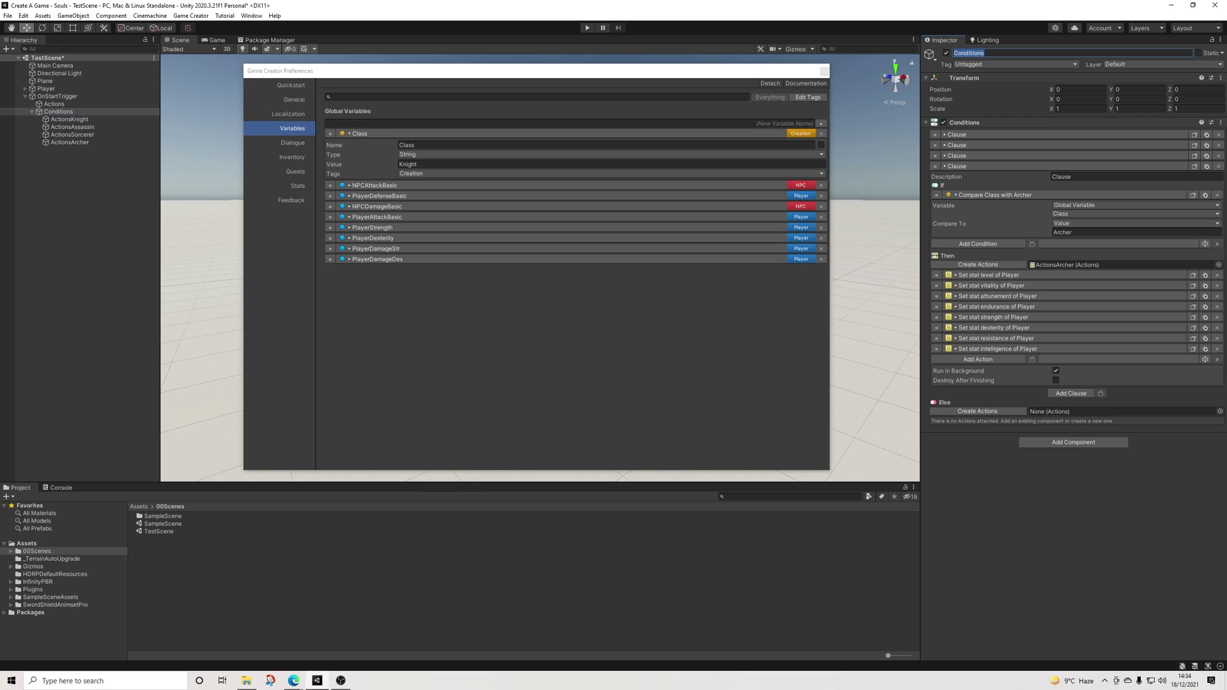
key("Home")
type("Class")
key("Return")
left_click(53, 103)
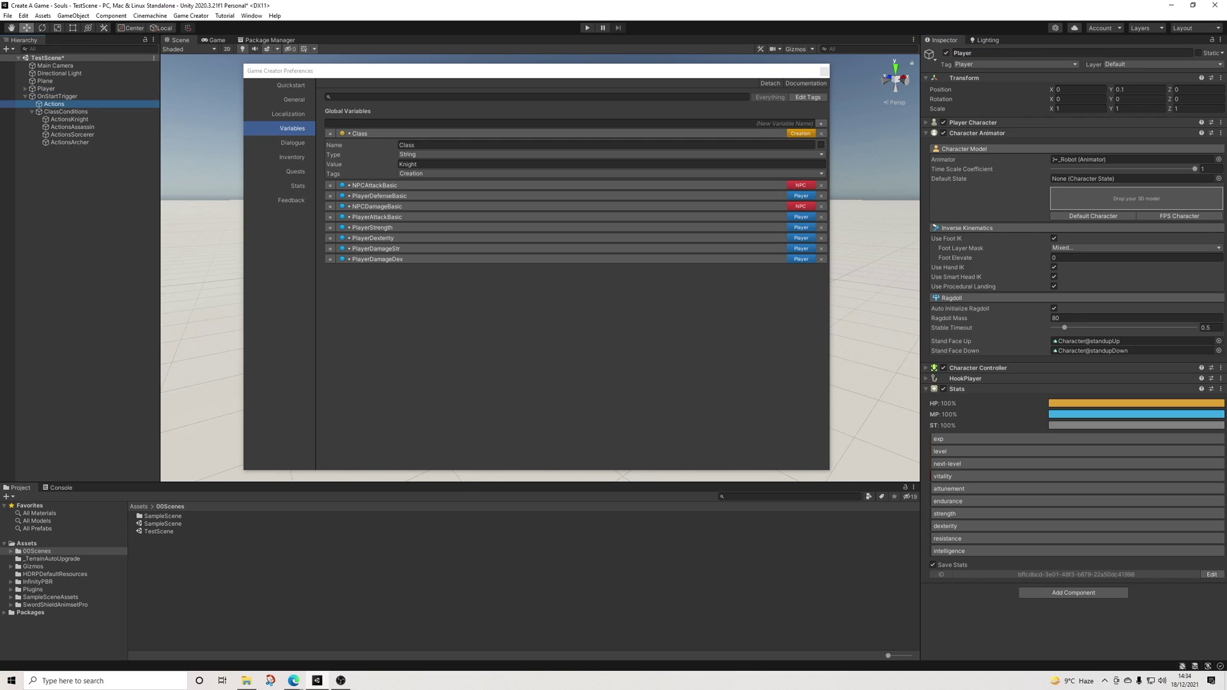
Rename the Actions object under OnStartTrigger to ValuesActions
left_click(1073, 53)
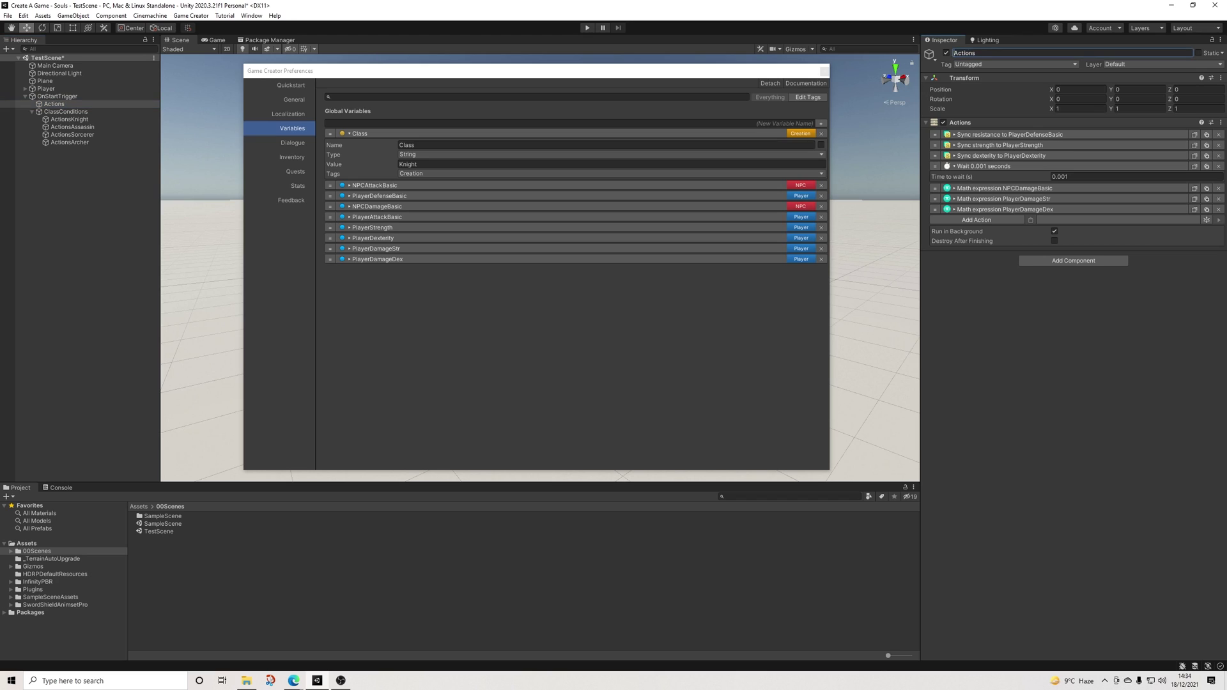
key("Home")
type("Values")
key("Return")
Run the game and check the runtime values of the PlayerStrength and PlayerDexterity global variables
key("ctrl+p")
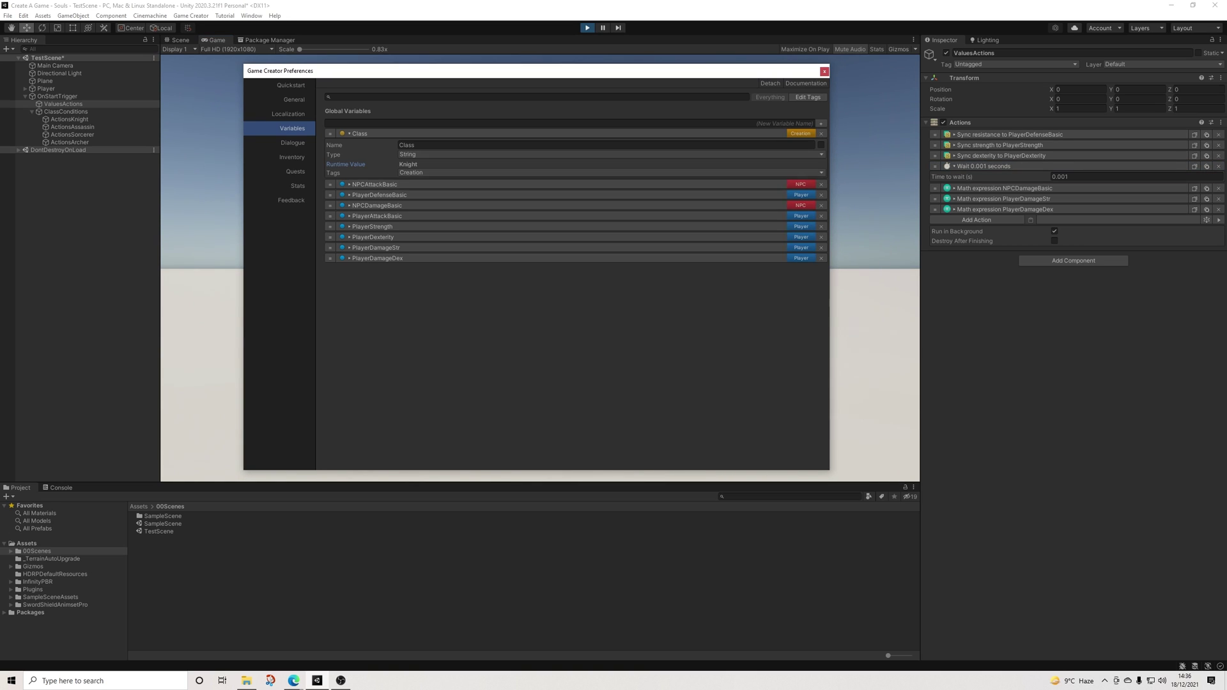
left_click(69, 119)
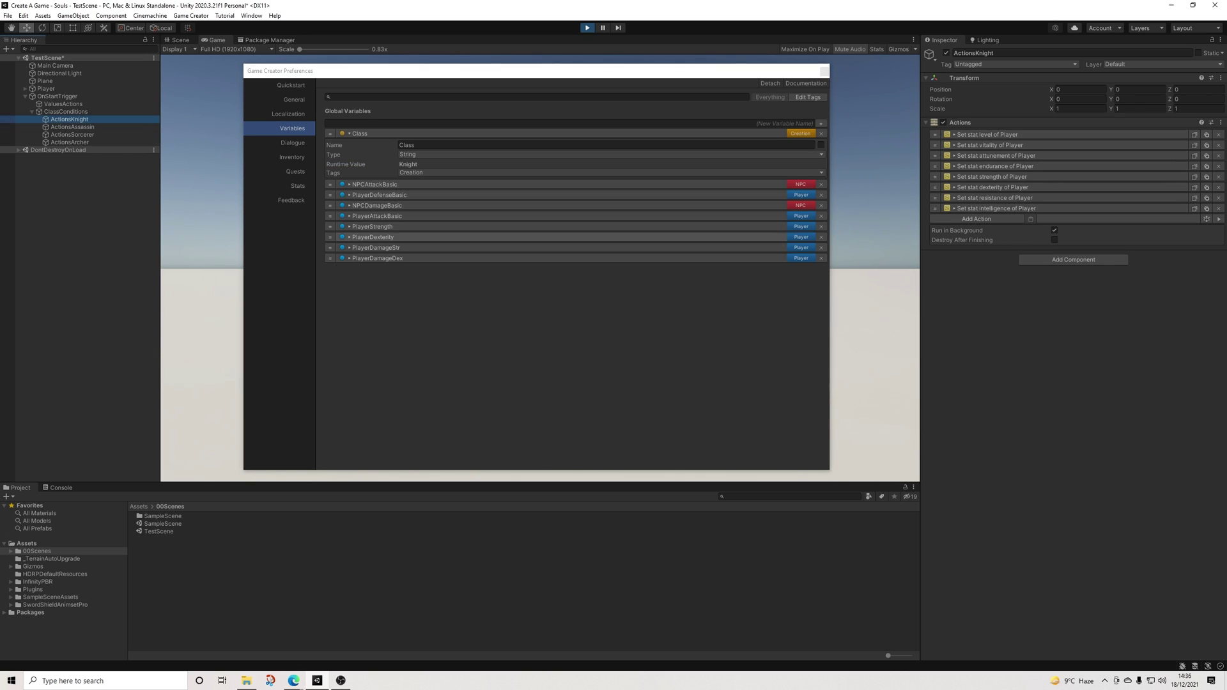
left_click(372, 237)
left_click(372, 227)
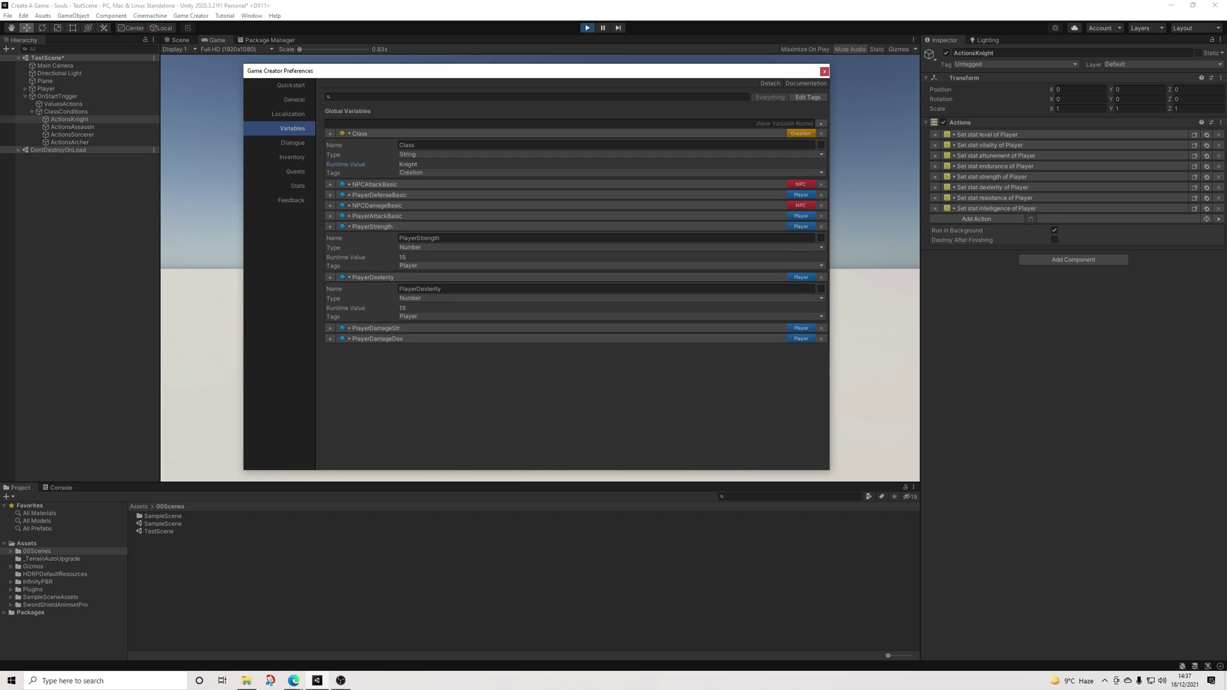
left_click(562, 227)
left_click(562, 237)
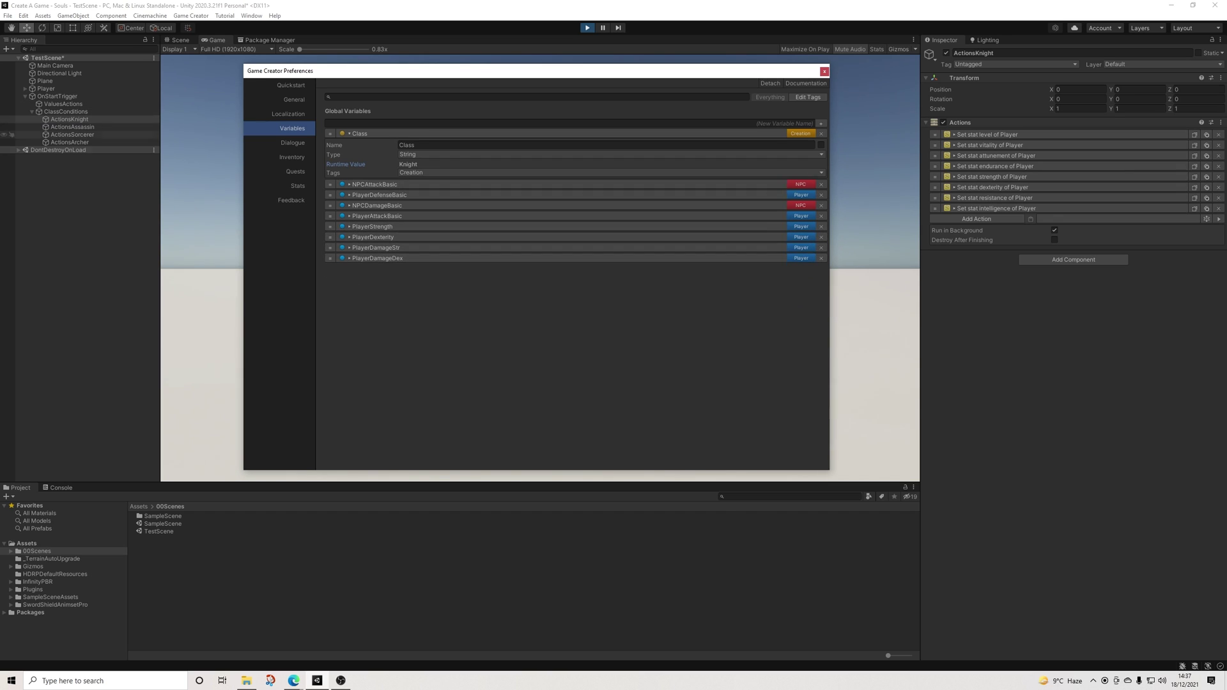
Inspect the Player's runtime stats and the strength and dexterity sync settings in ValuesActions
left_click(45, 88)
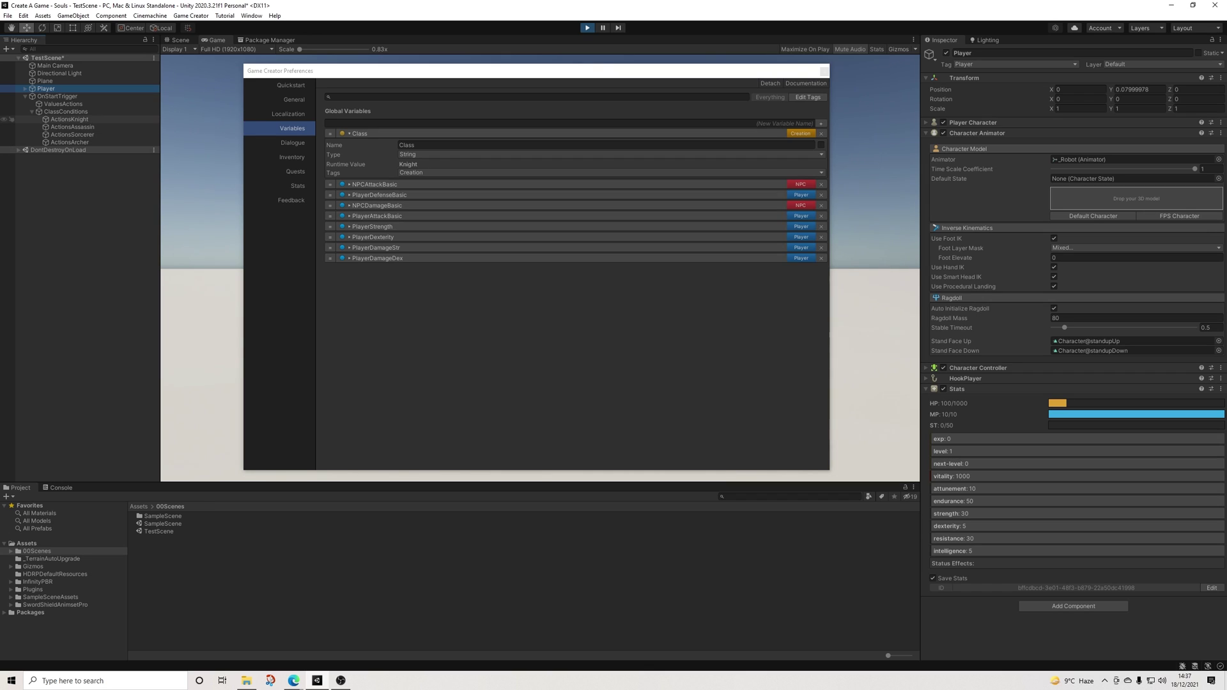
left_click(69, 118)
left_click(57, 88)
left_click(63, 103)
left_click(1001, 156)
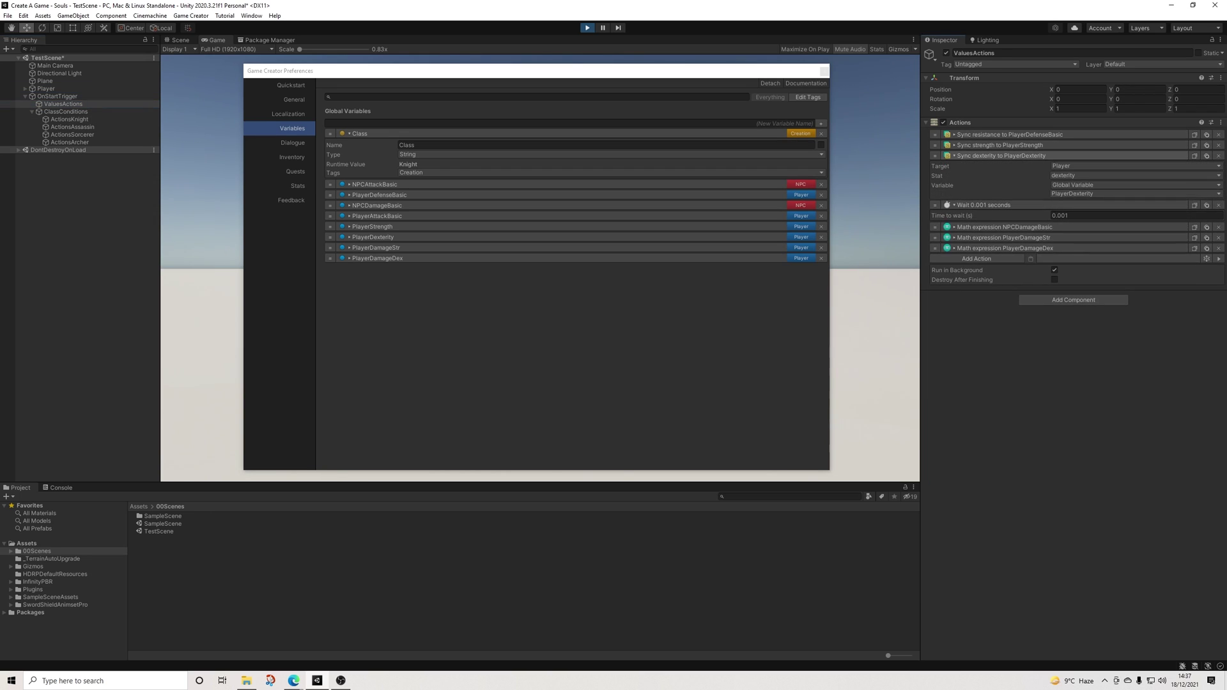
left_click(1000, 145)
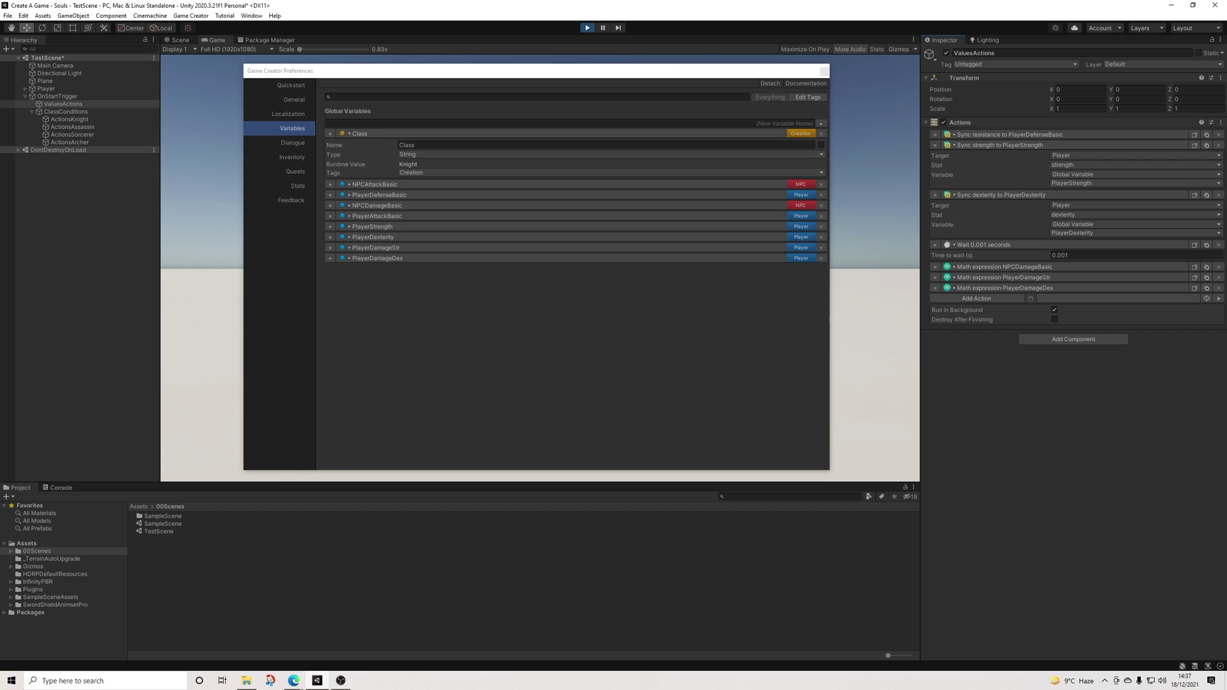
Compare the runtime values of the strength, dexterity, PlayerDamageStr and PlayerDamageDex variables
left_click(377, 247)
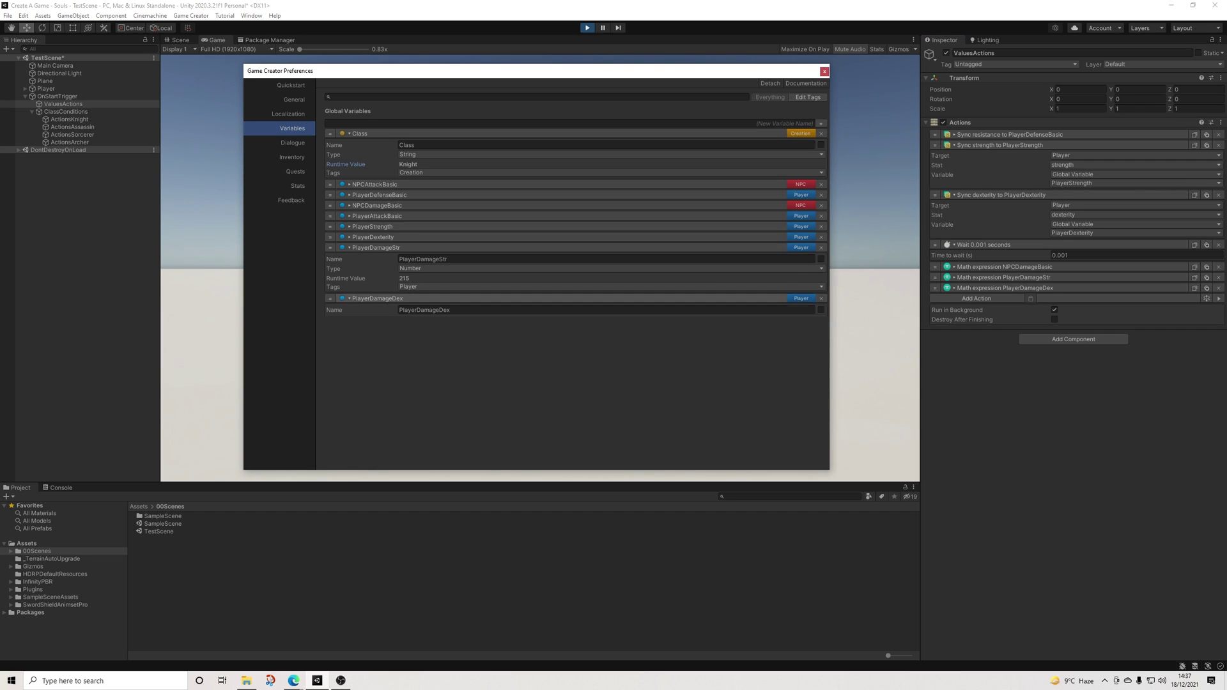
left_click(372, 227)
left_click(372, 277)
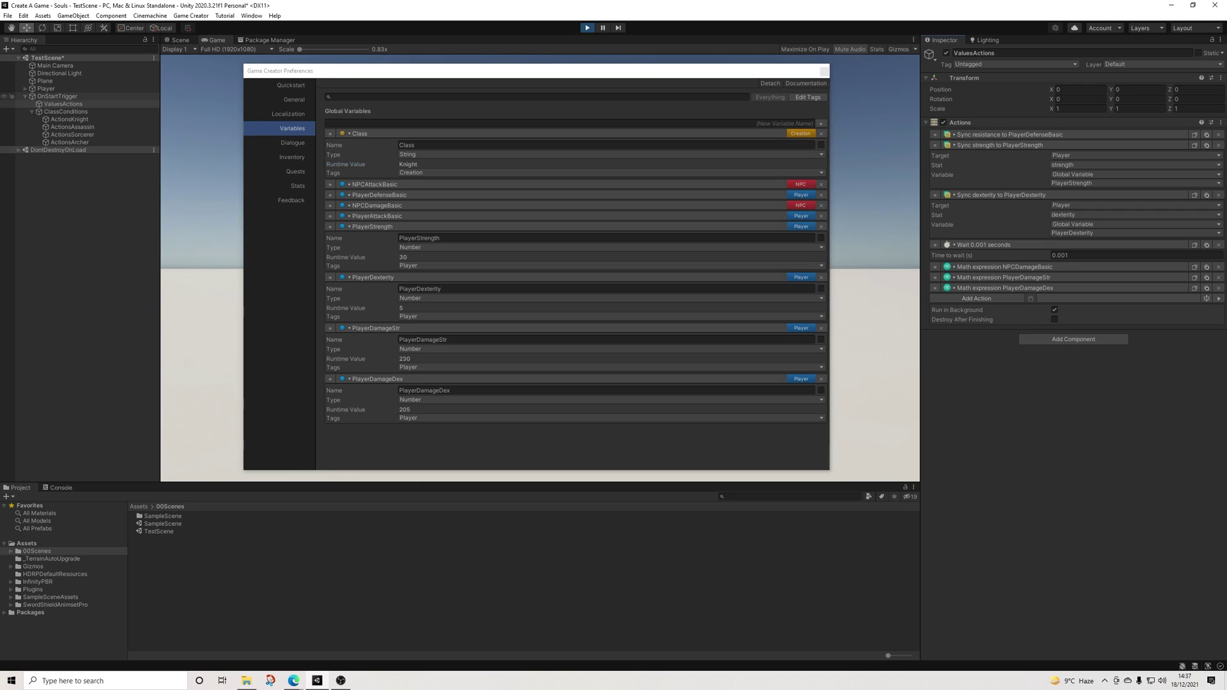
Review the objects run by OnStartTrigger and the Player's runtime stats, and end the play test
left_click(57, 96)
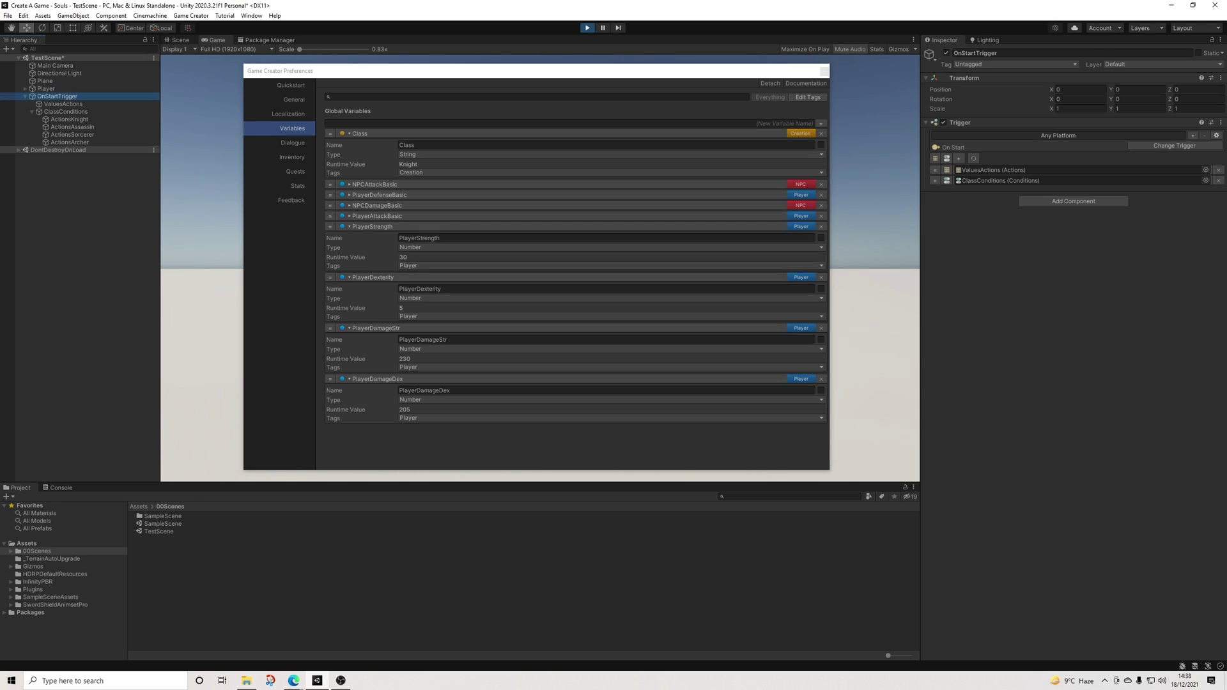
left_click(372, 226)
left_click(372, 237)
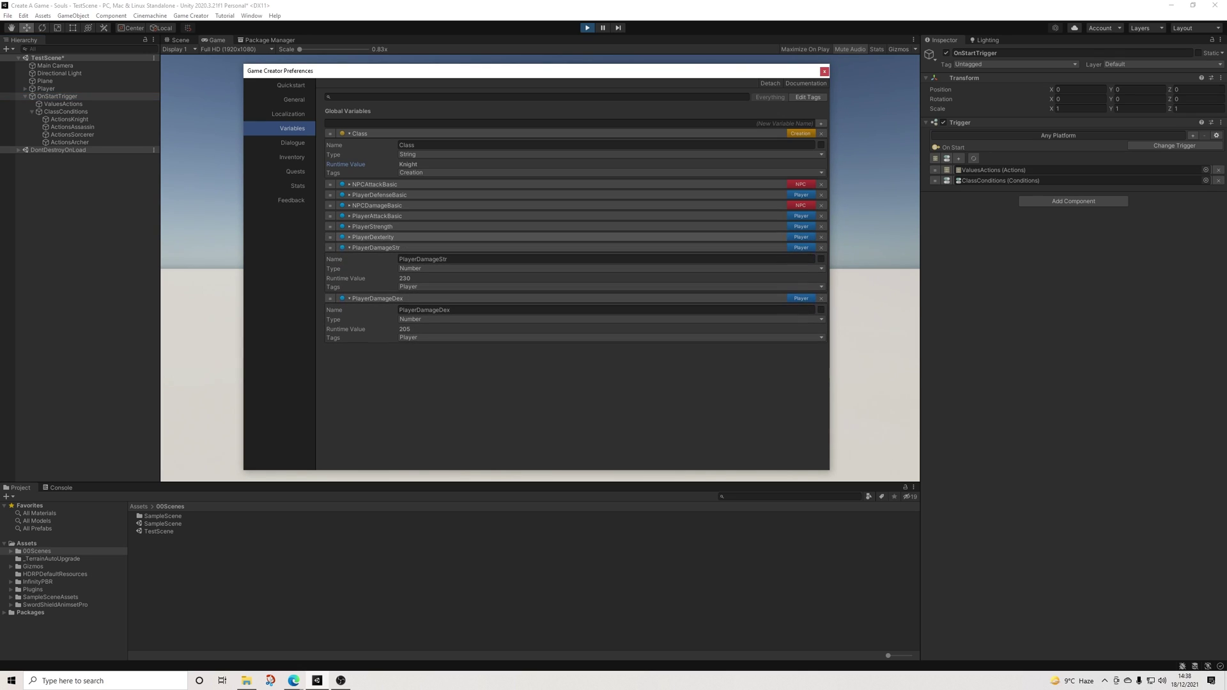
left_click(376, 247)
left_click(377, 259)
left_click(46, 89)
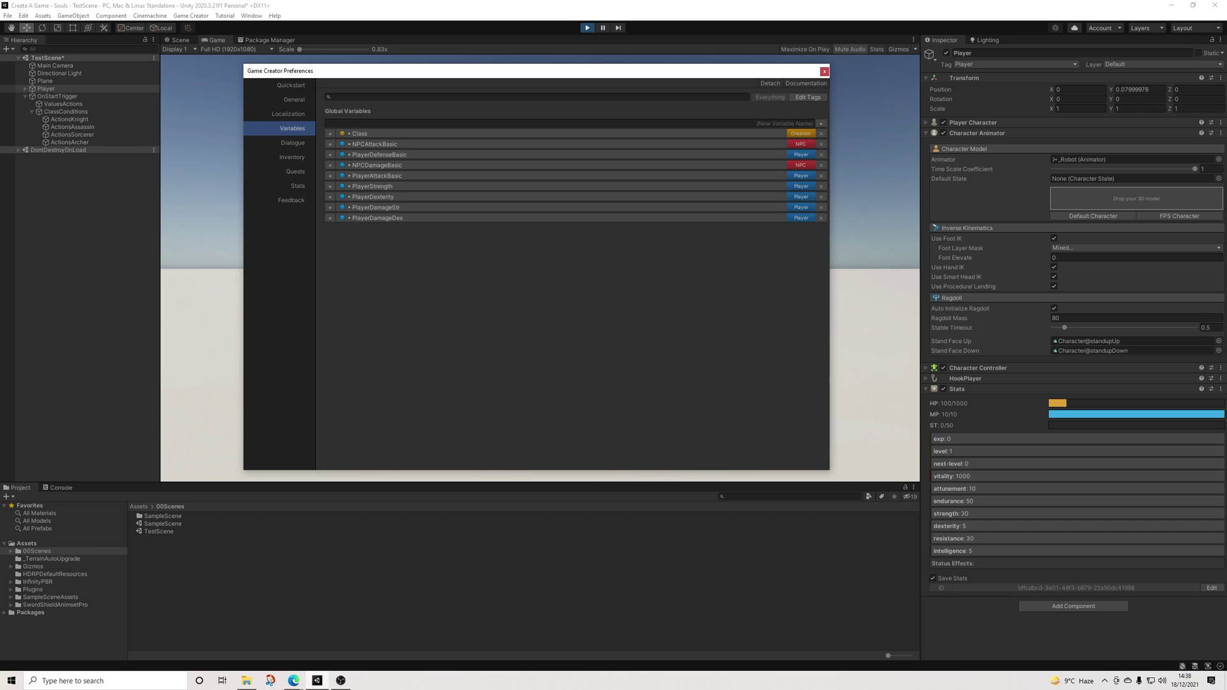
key("ctrl+p")
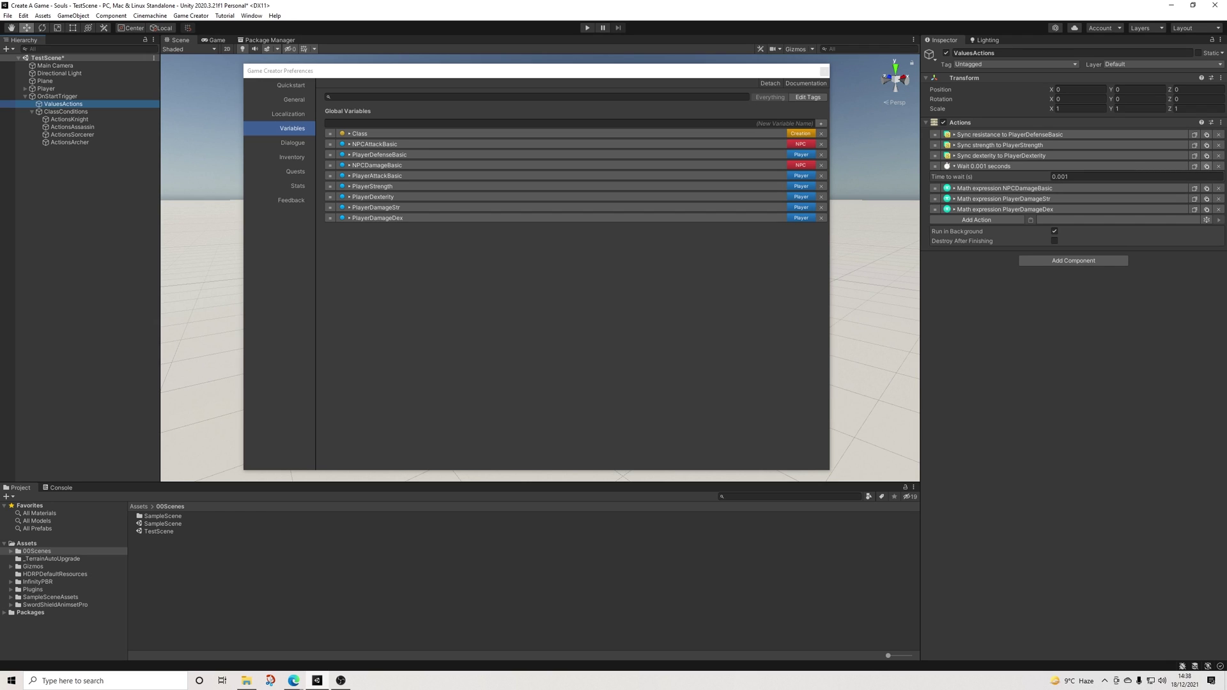
Duplicate the 0.001-second Wait action in ValuesActions and place the copy before the stat sync actions
left_click(1193, 166)
left_click_drag(935, 188, 934, 133)
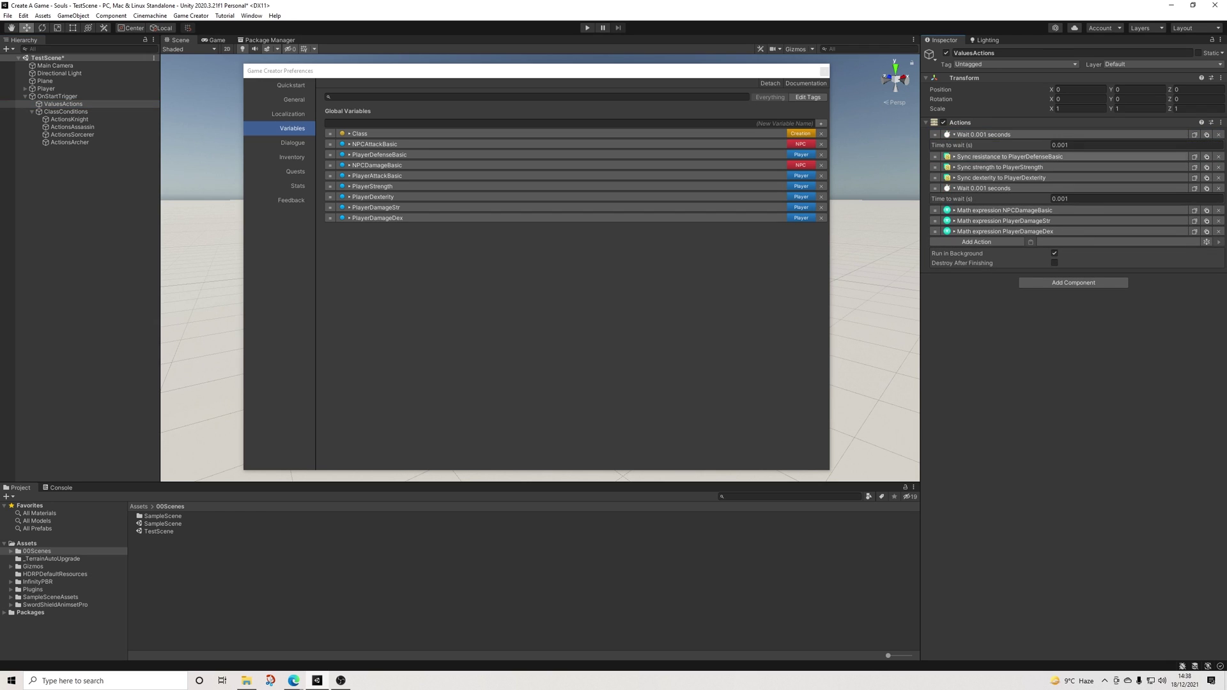
left_click(1074, 145)
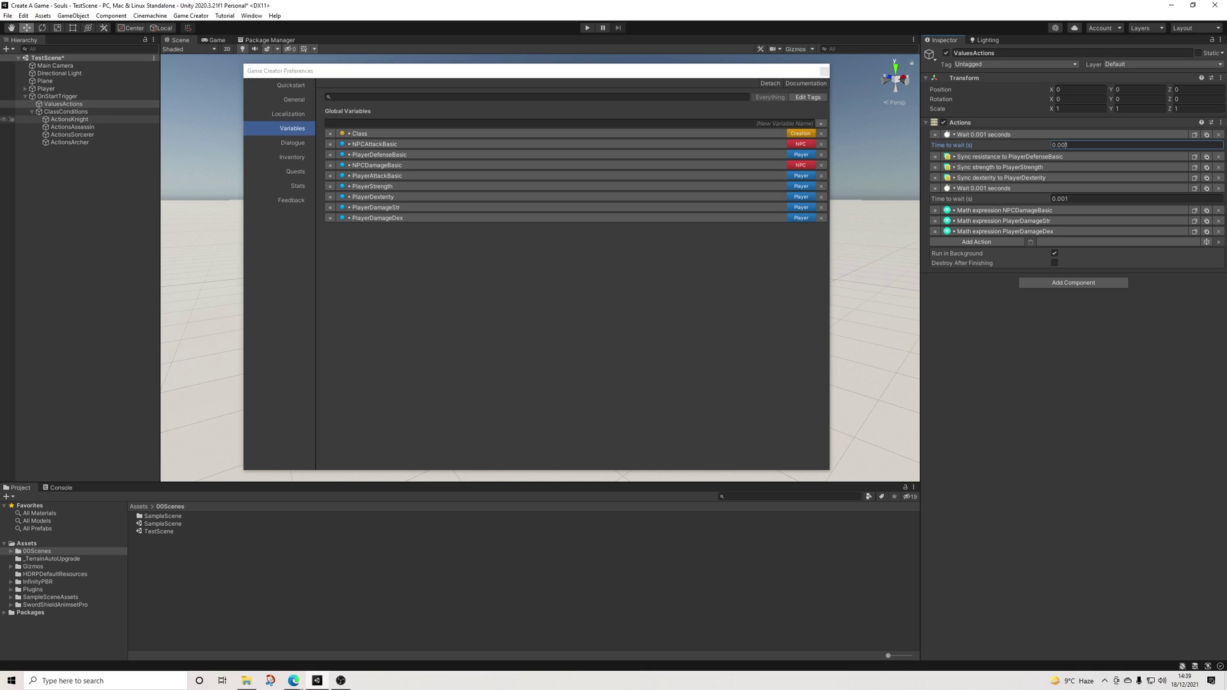
Change the stat of the level action to exp in both ActionsKnight and ActionsAssassin
left_click(69, 119)
left_click(1125, 154)
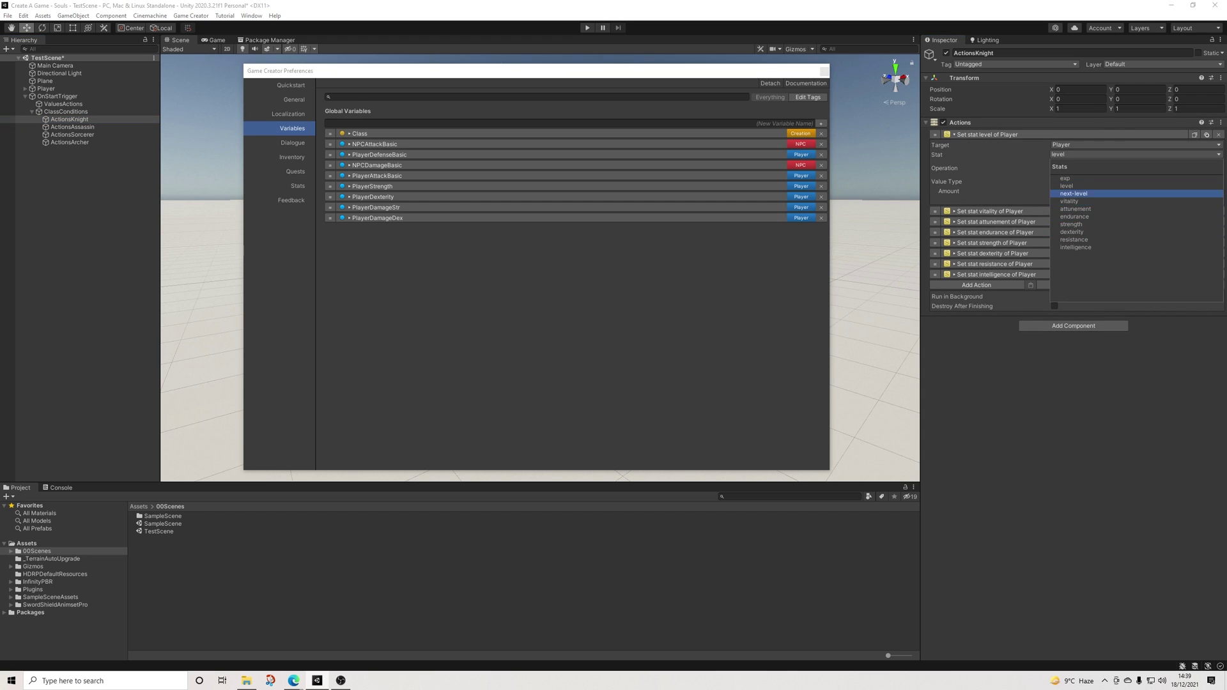
left_click(1065, 179)
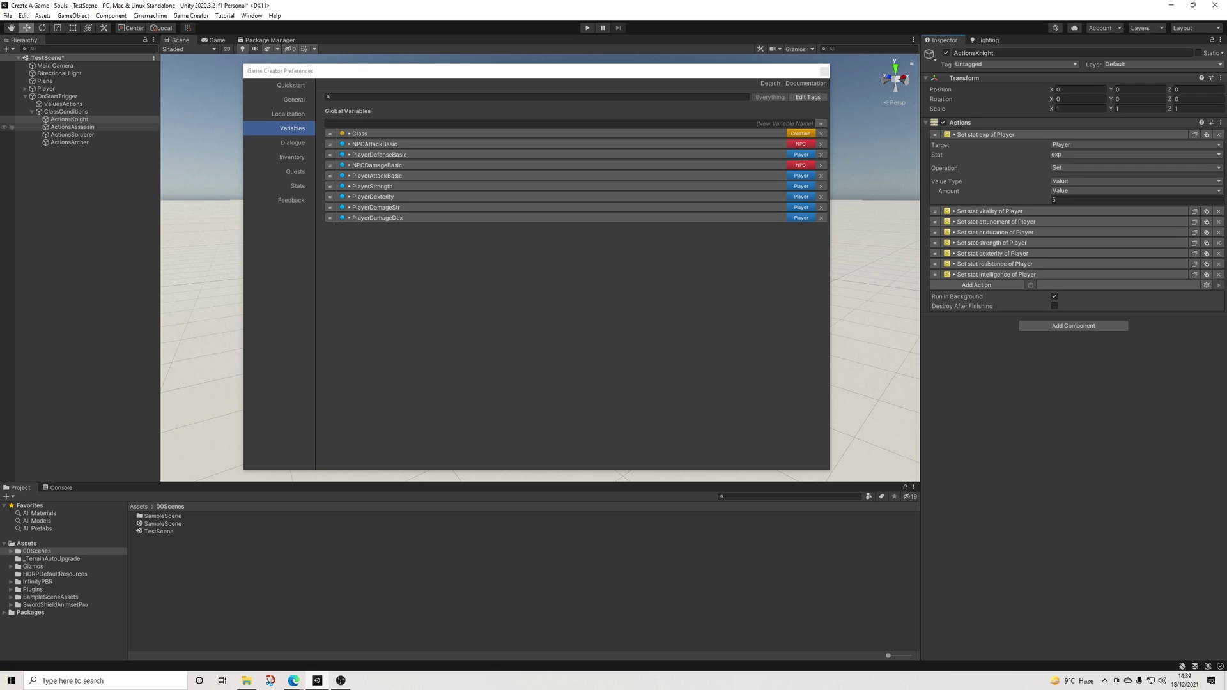
left_click(72, 126)
left_click(987, 135)
left_click(1134, 155)
left_click(1064, 178)
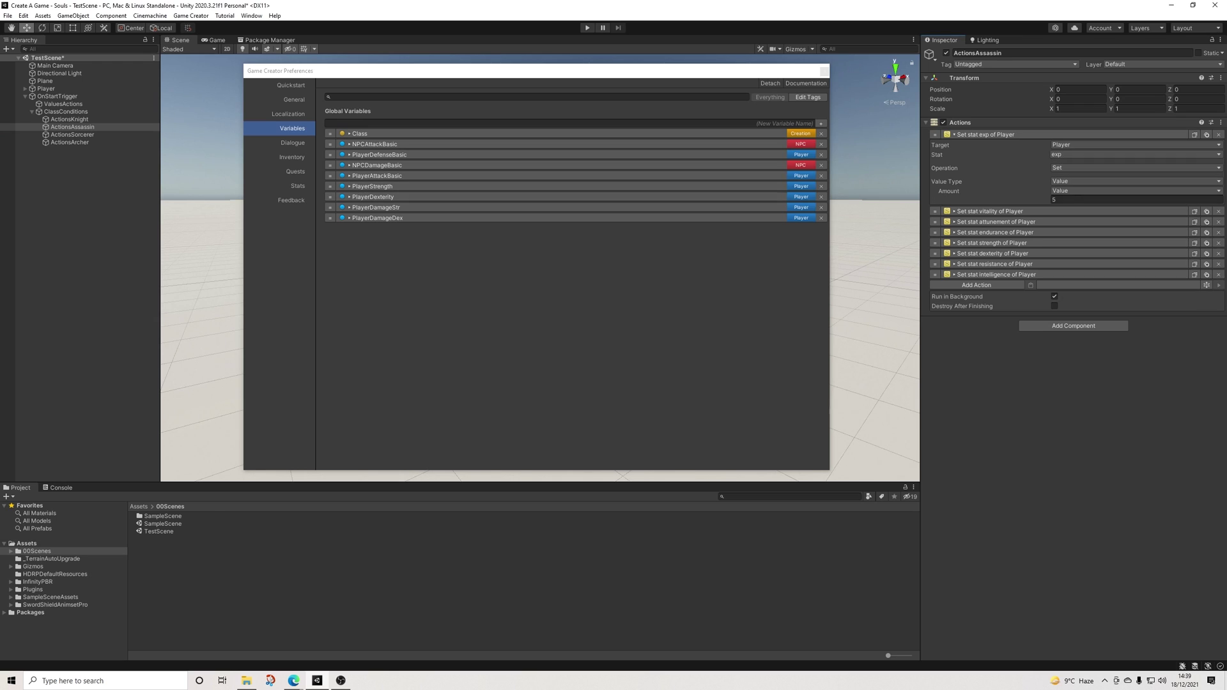
Change the stat of the level action to exp in both ActionsSorcerer and ActionsArcher
left_click(72, 135)
left_click(1131, 154)
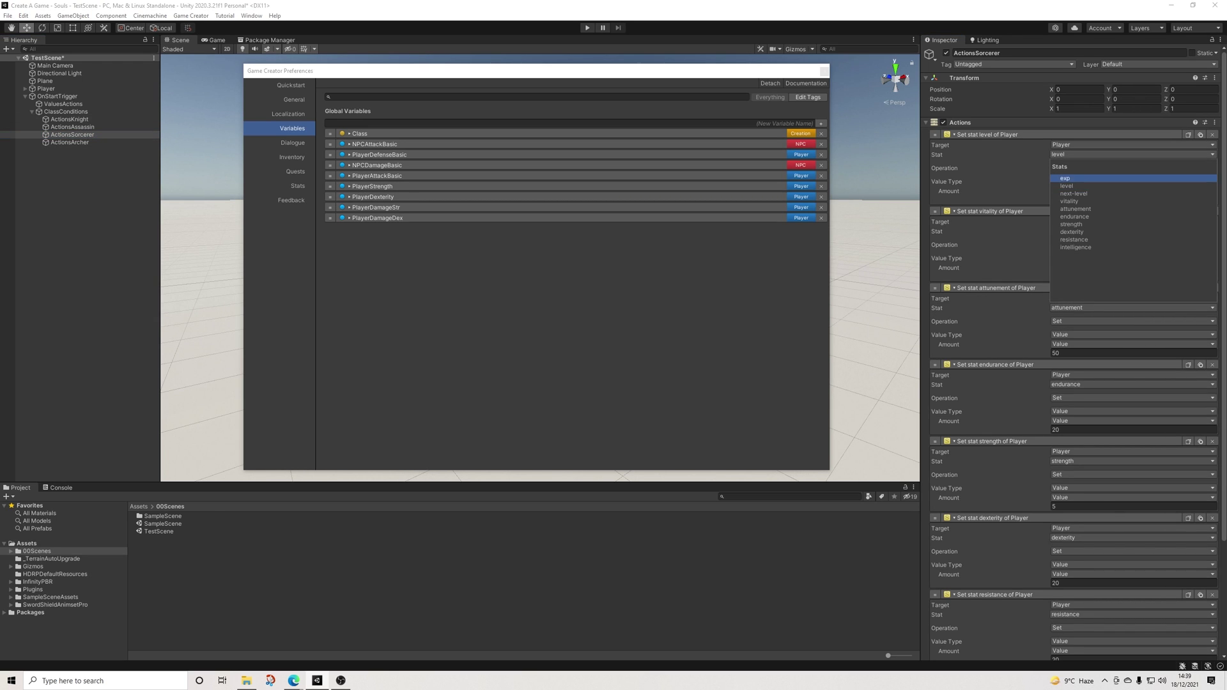
left_click(1064, 178)
left_click(70, 142)
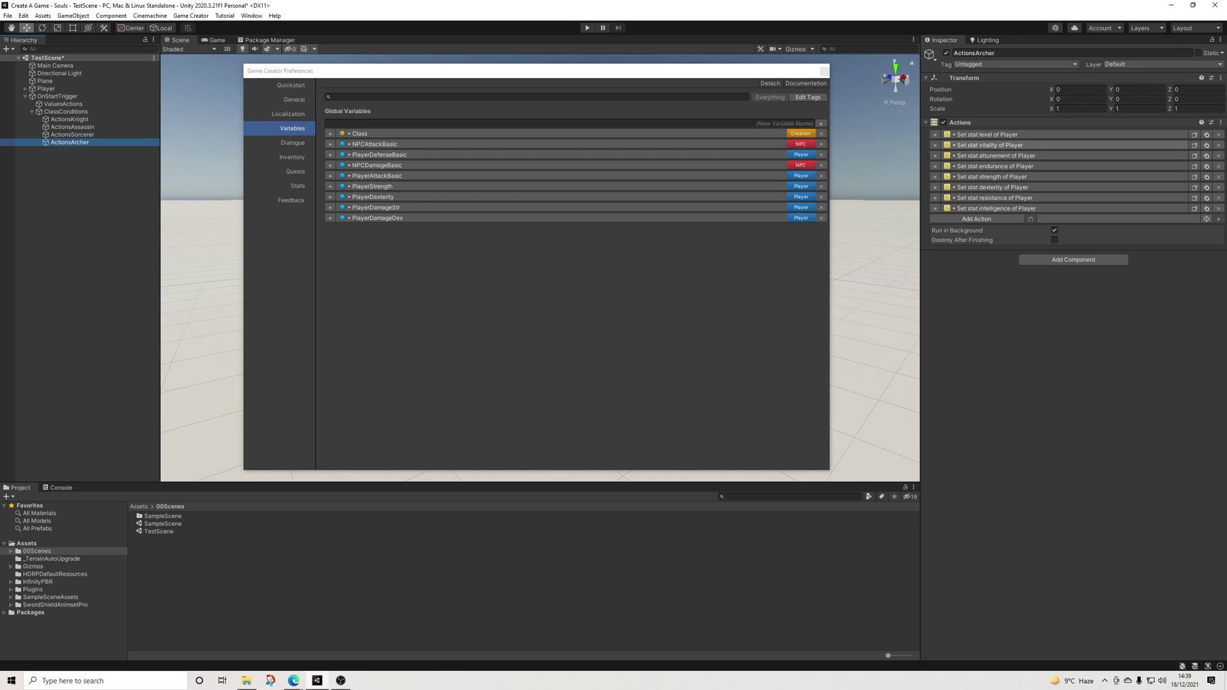
left_click(987, 134)
left_click(1131, 154)
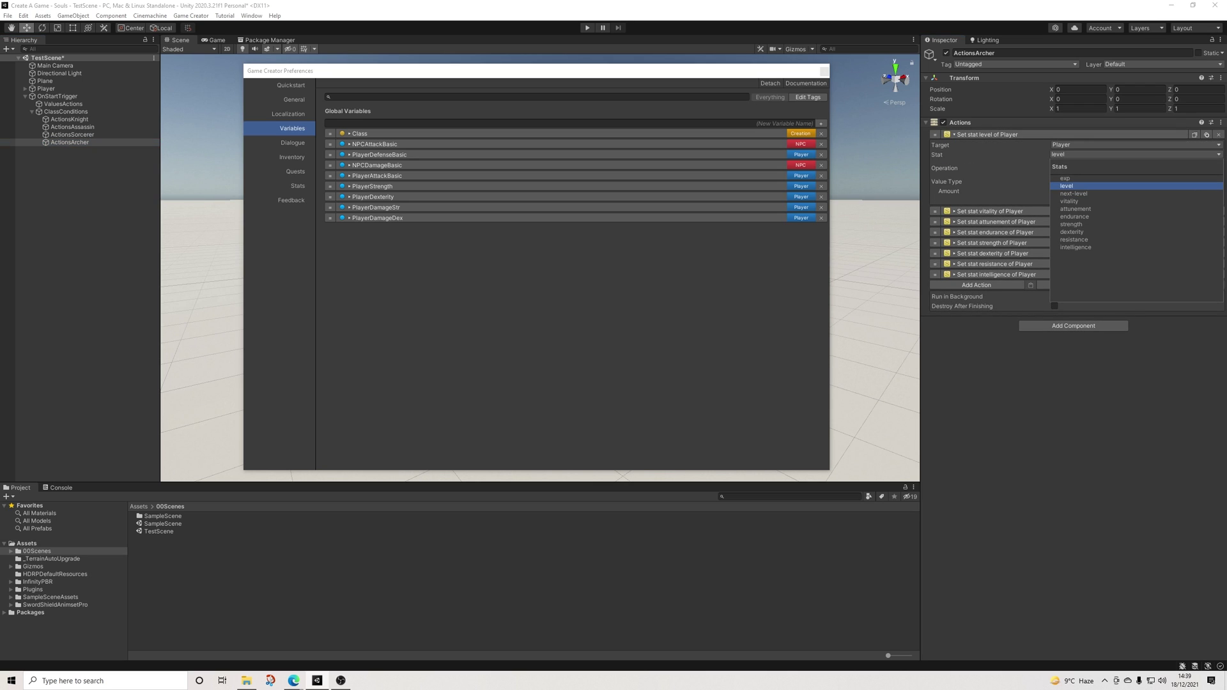
left_click(1065, 179)
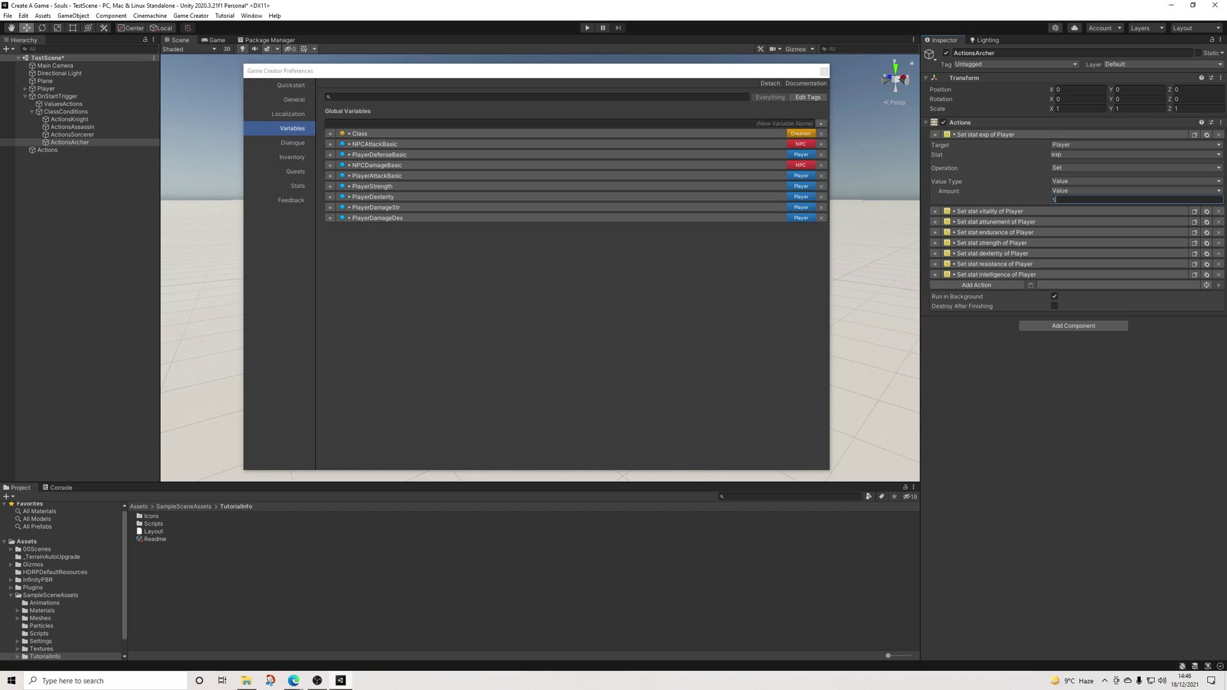
Set the exp amount to 250 in the Archer, Sorcerer, Assassin and Knight actions, and check it in ClassConditions
key("ctrl+a")
left_click(72, 134)
left_click(1073, 199)
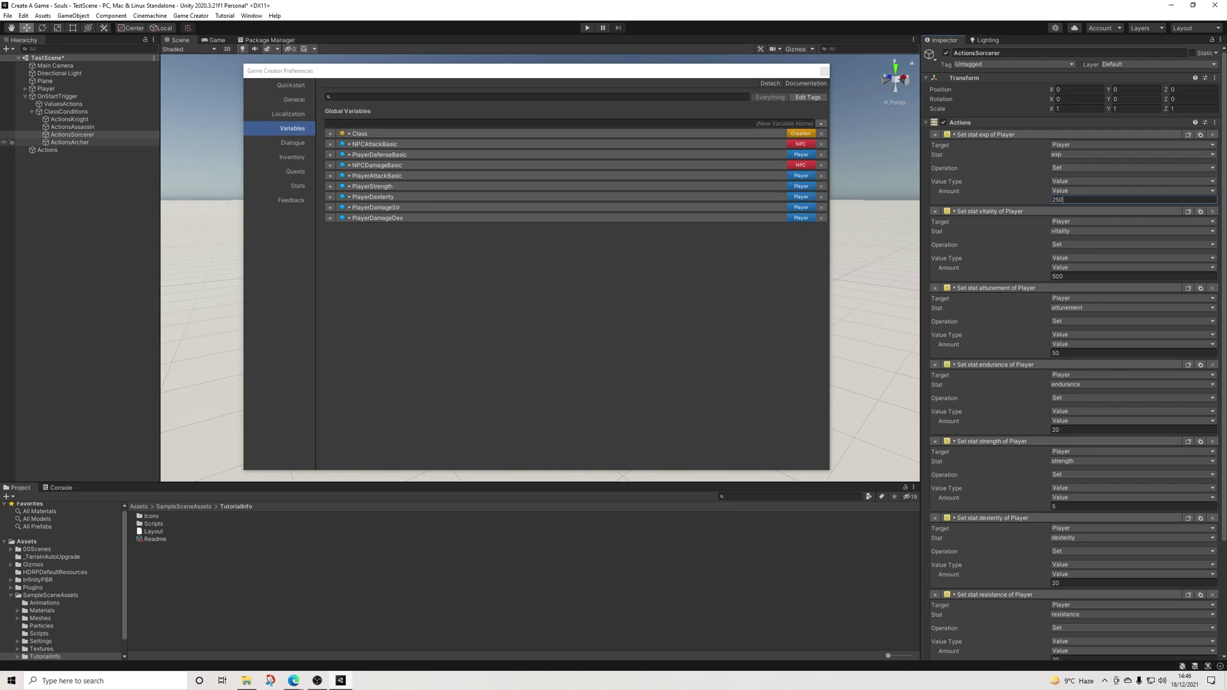
left_click(72, 127)
left_click(1074, 199)
type("250")
left_click(69, 119)
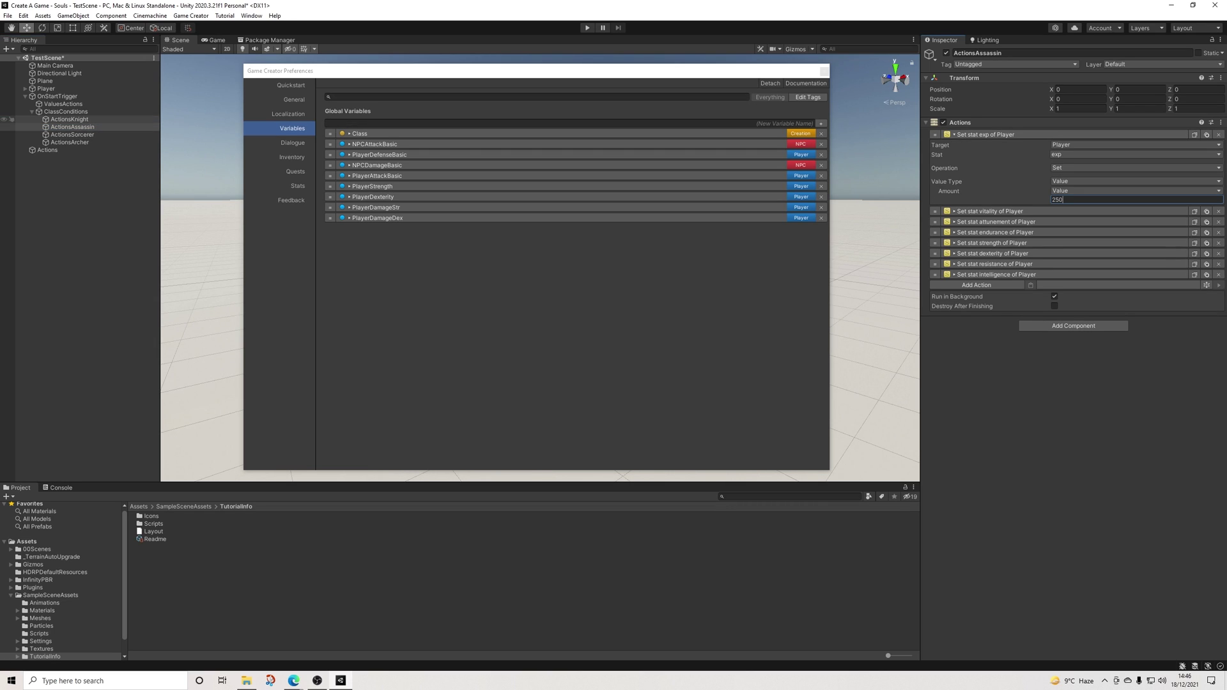
left_click(1073, 199)
type("2")
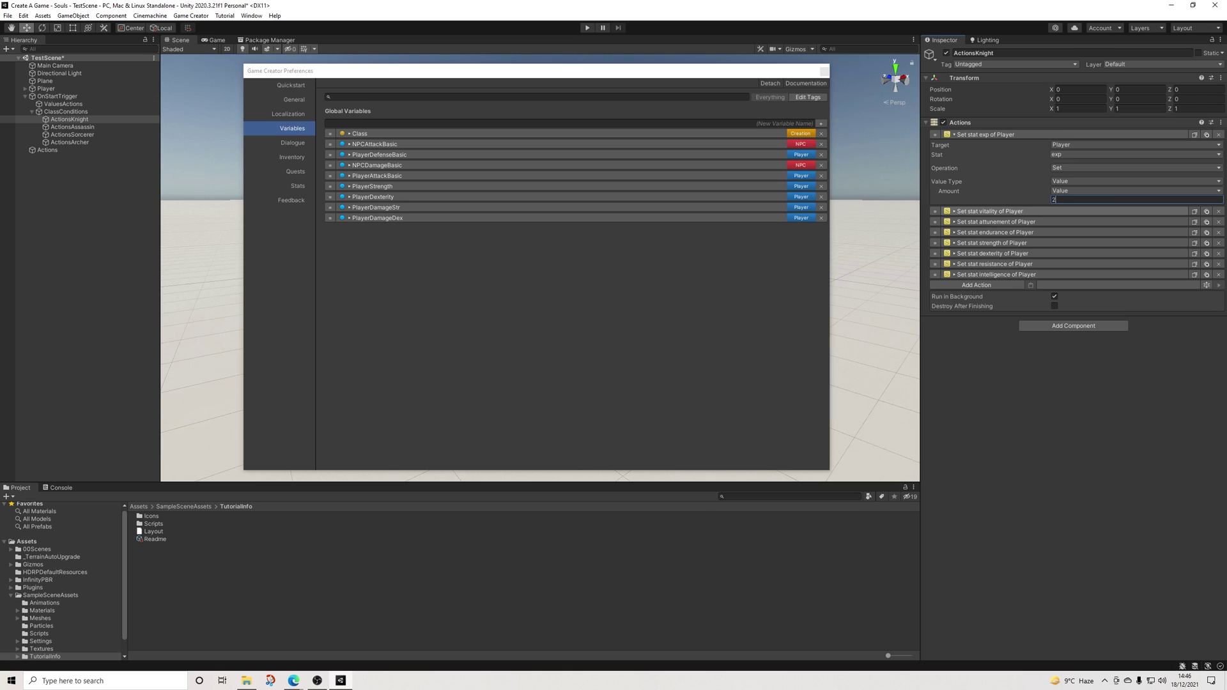
left_click(65, 111)
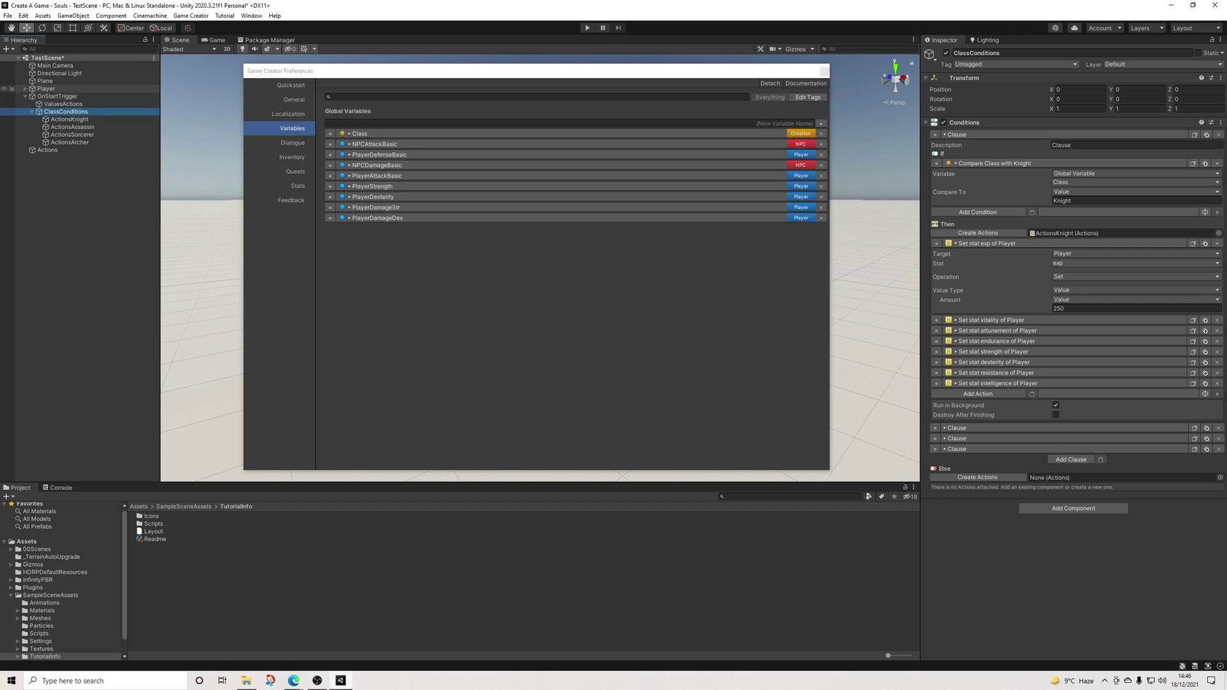
In the Game Creator stats preferences, set the vitality stat's base value to 5000
left_click(46, 88)
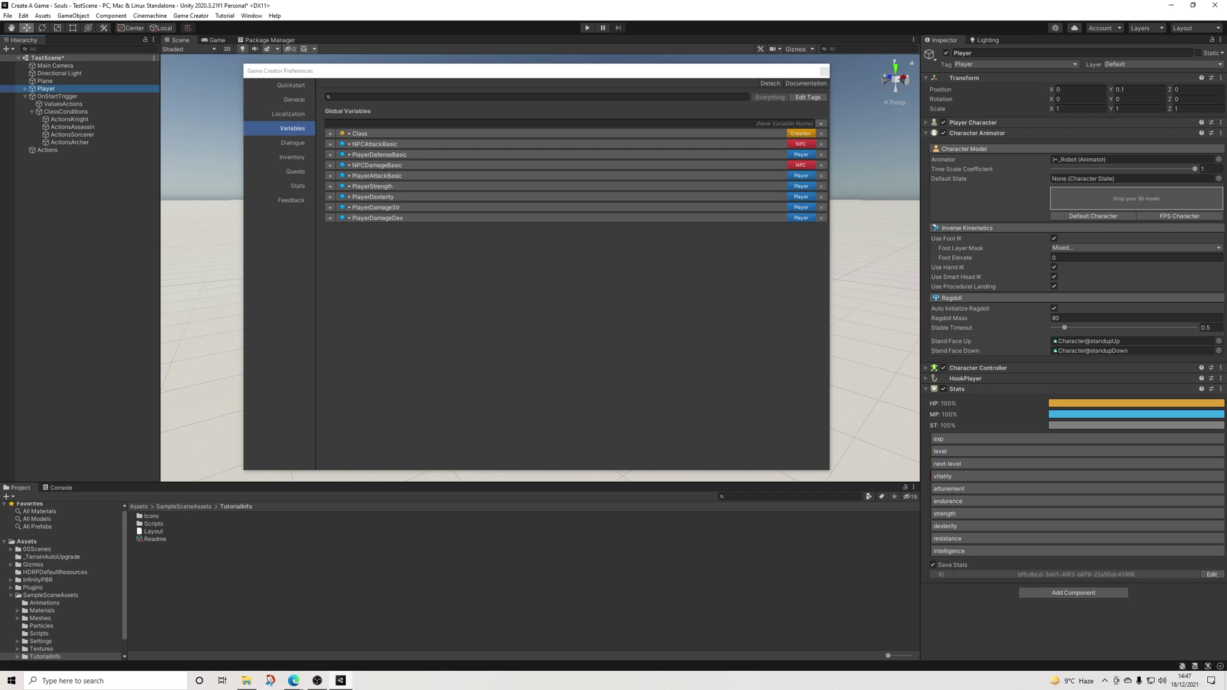
left_click(298, 185)
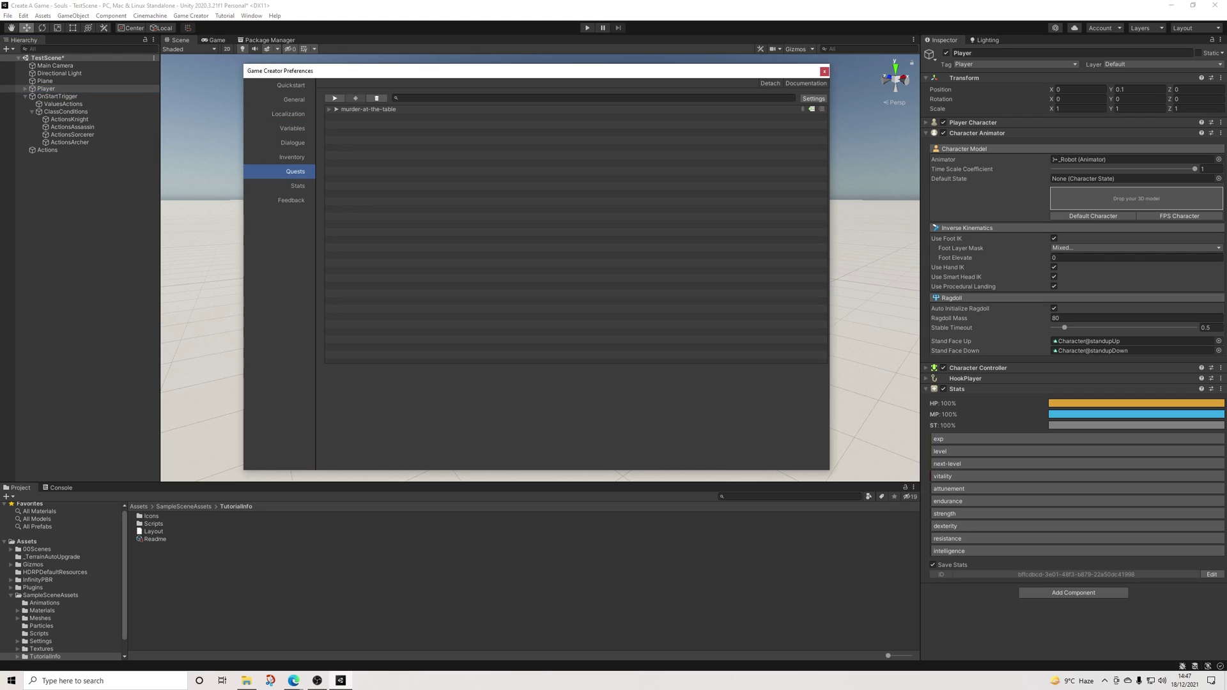
left_click(344, 139)
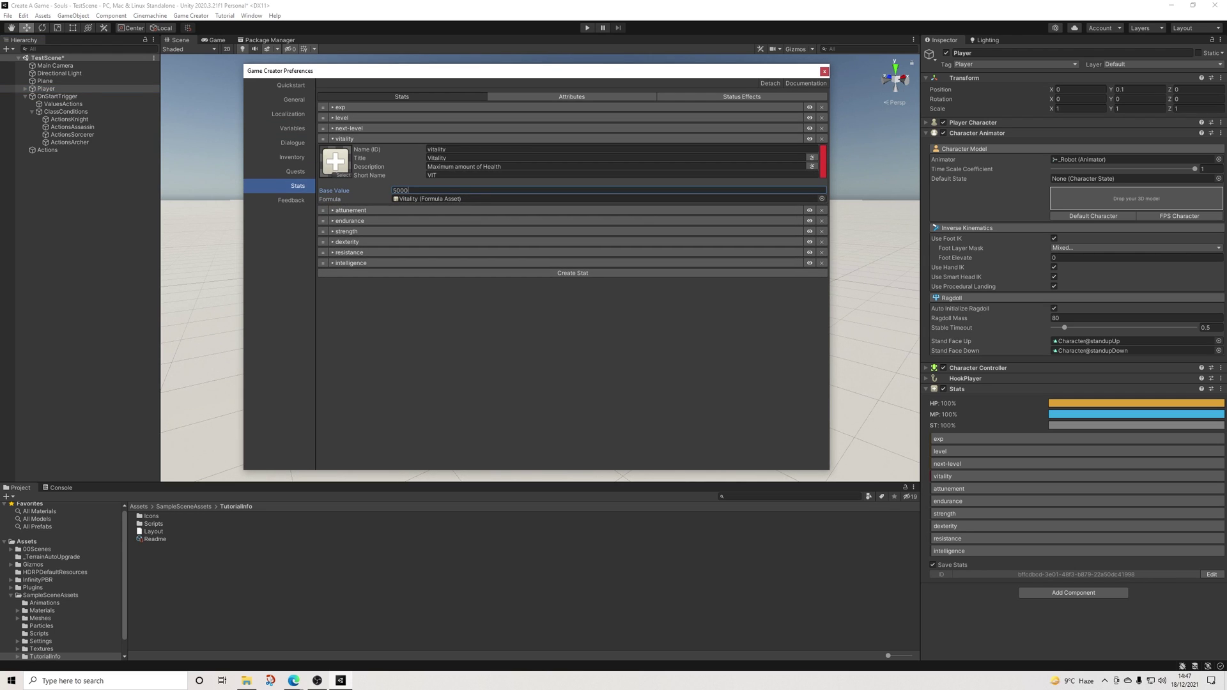
left_click(345, 139)
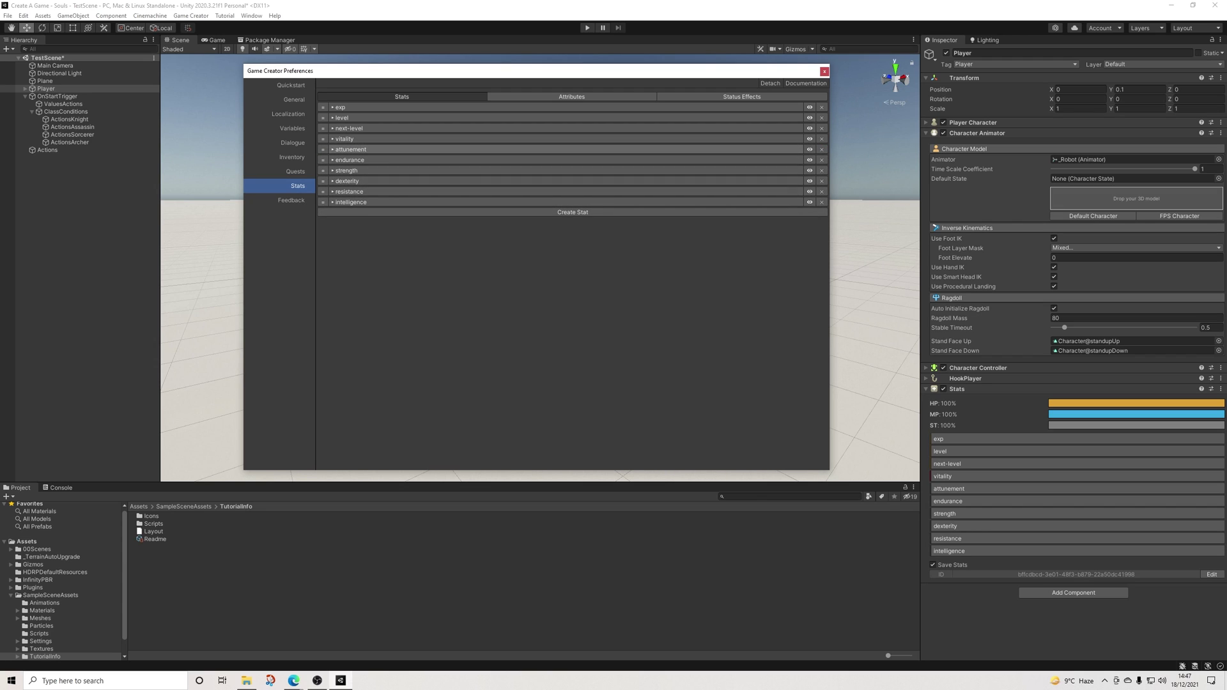
left_click(351, 149)
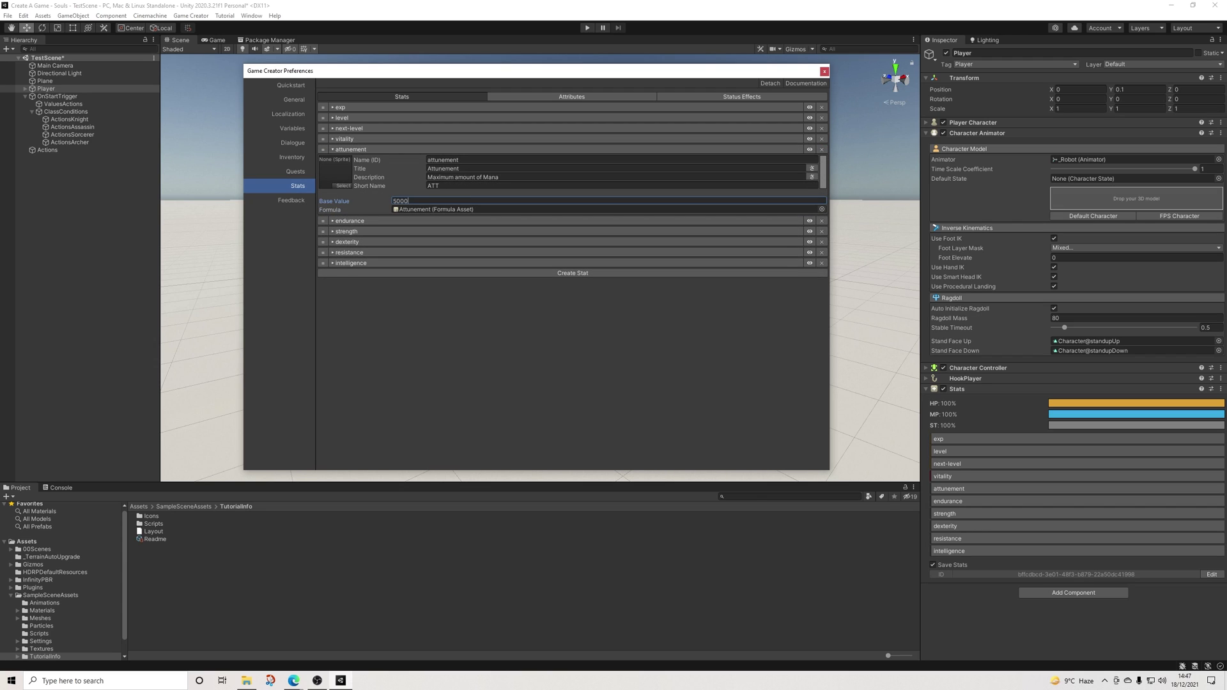
left_click(344, 138)
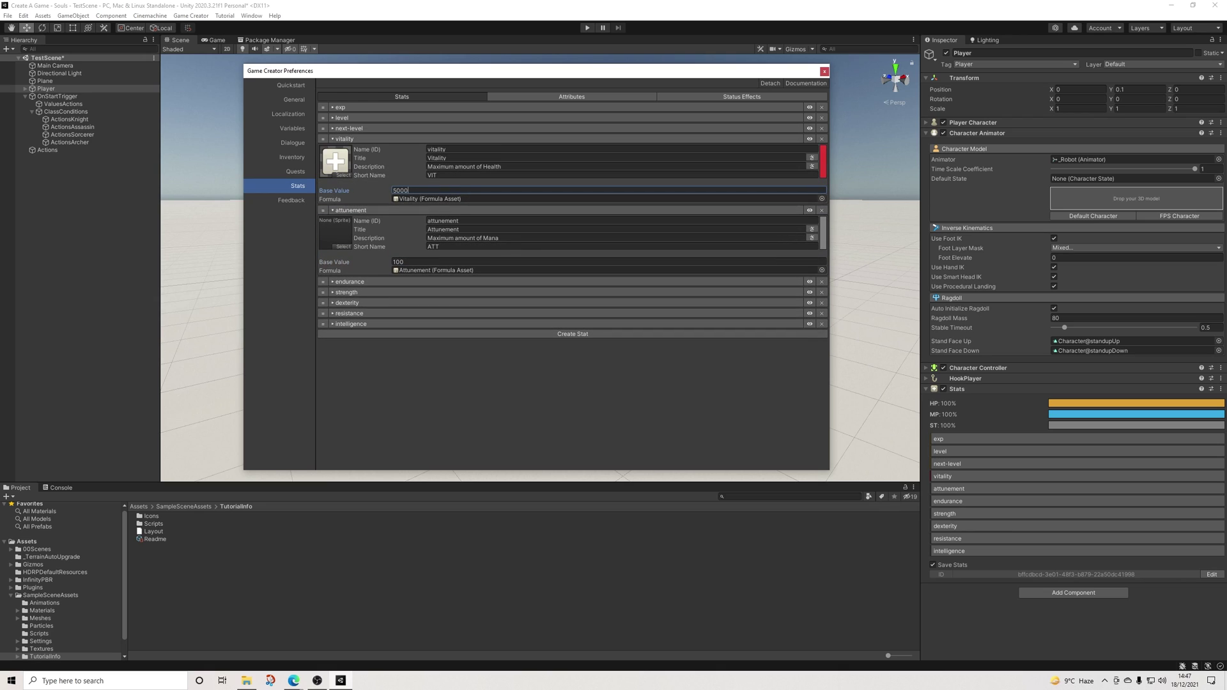
Set the base values of the attunement and endurance stats to 5000
left_click(415, 262)
type("50")
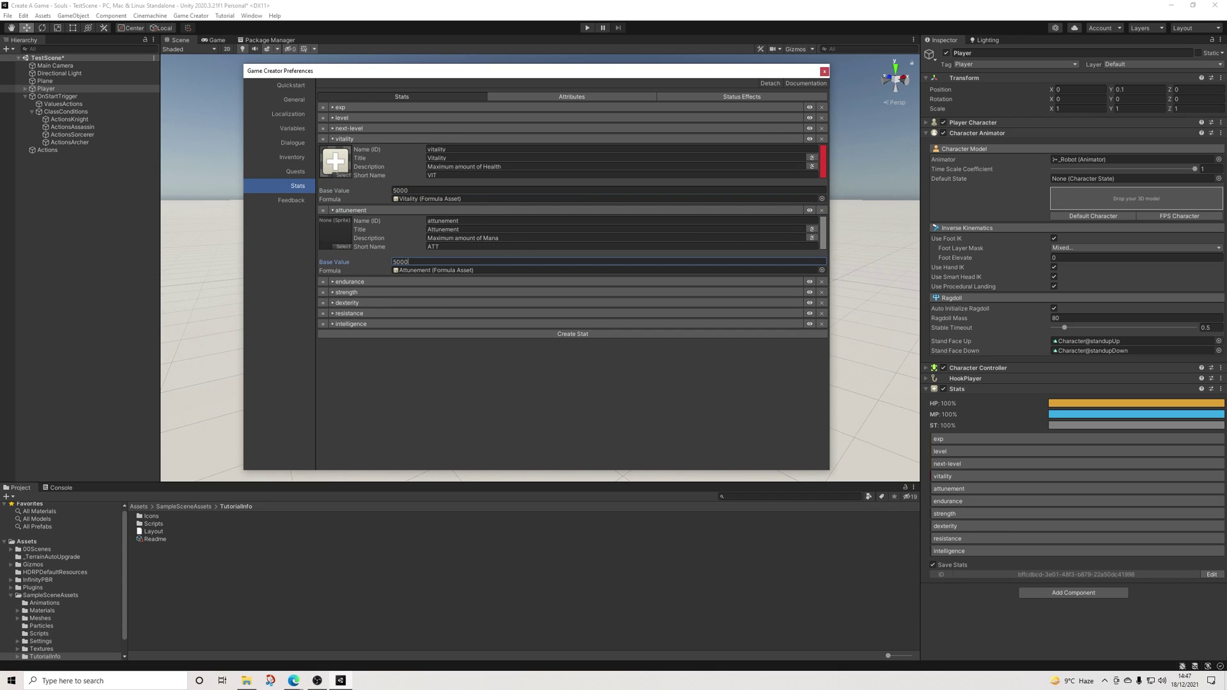
type("00")
left_click(349, 282)
left_click(415, 333)
type("50")
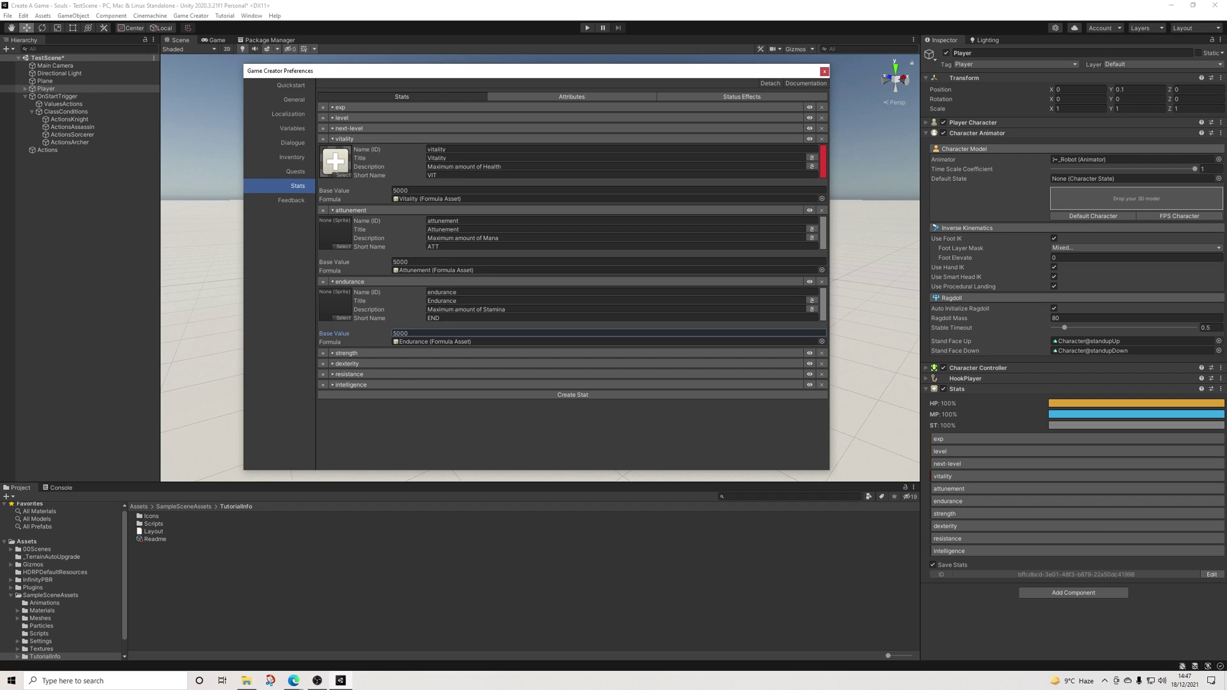
Show the details of the global variables PlayerDamageDex, PlayerDamageStr and Class in the Game Creator preferences
left_click(292, 128)
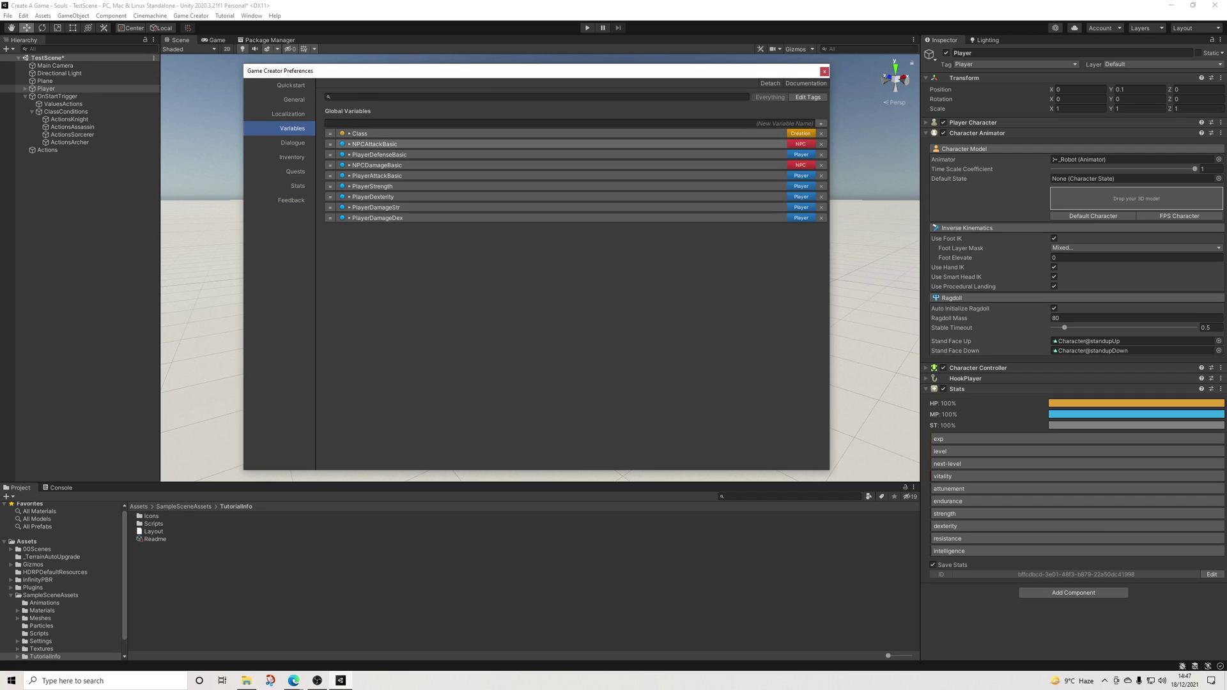
left_click(377, 218)
left_click(376, 207)
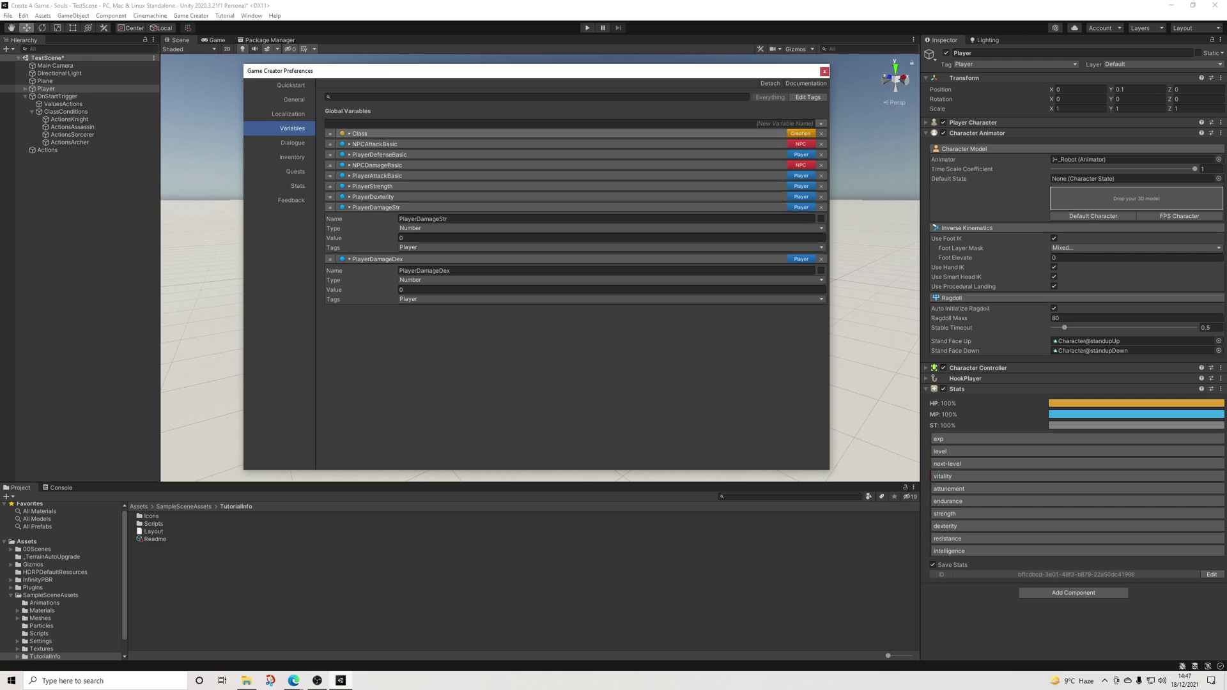
left_click(359, 133)
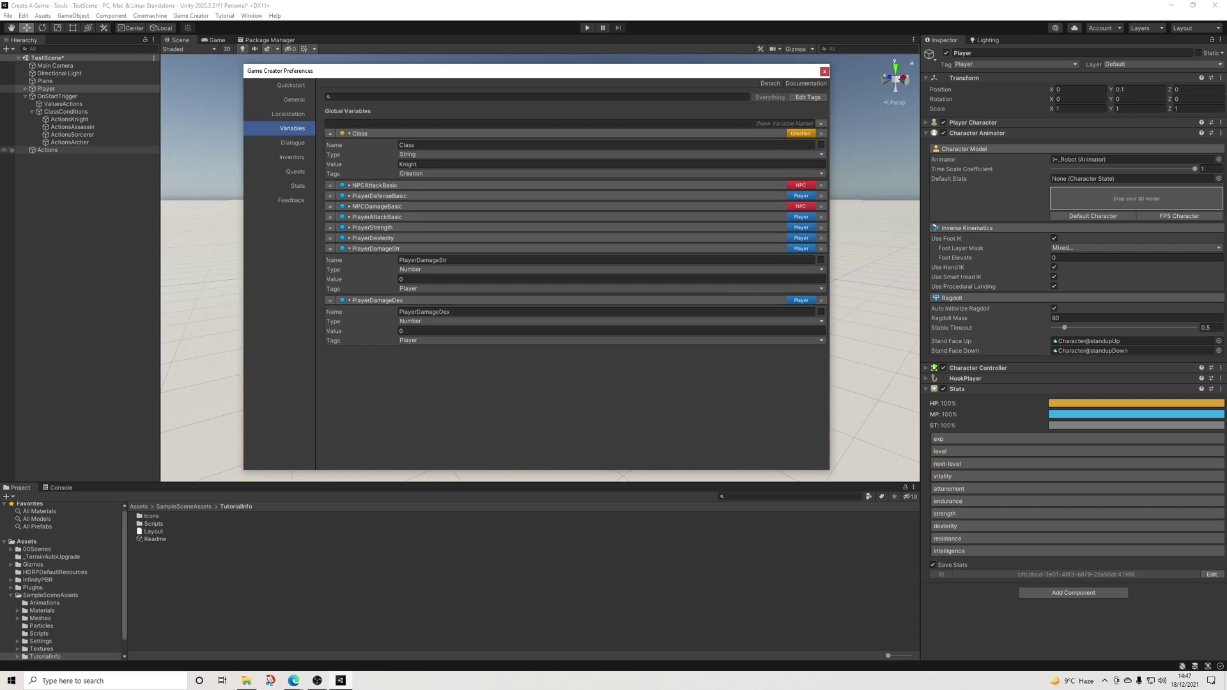
Delete the stray Actions object from the scene and select OnStartTrigger
left_click(44, 149)
key("Delete")
left_click(58, 96)
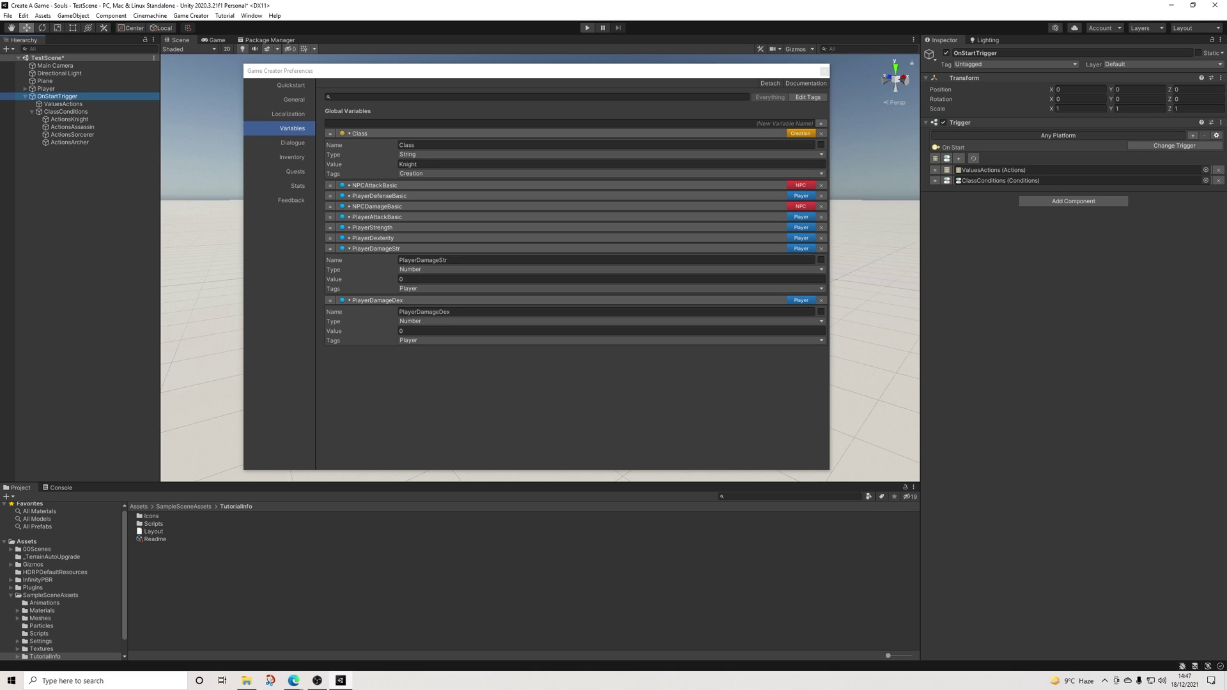
Test the scene in play mode, checking the damage variables and Player stats, and collapse the Class, PlayerDamageStr and PlayerDamageDex details after stopping
left_click(586, 27)
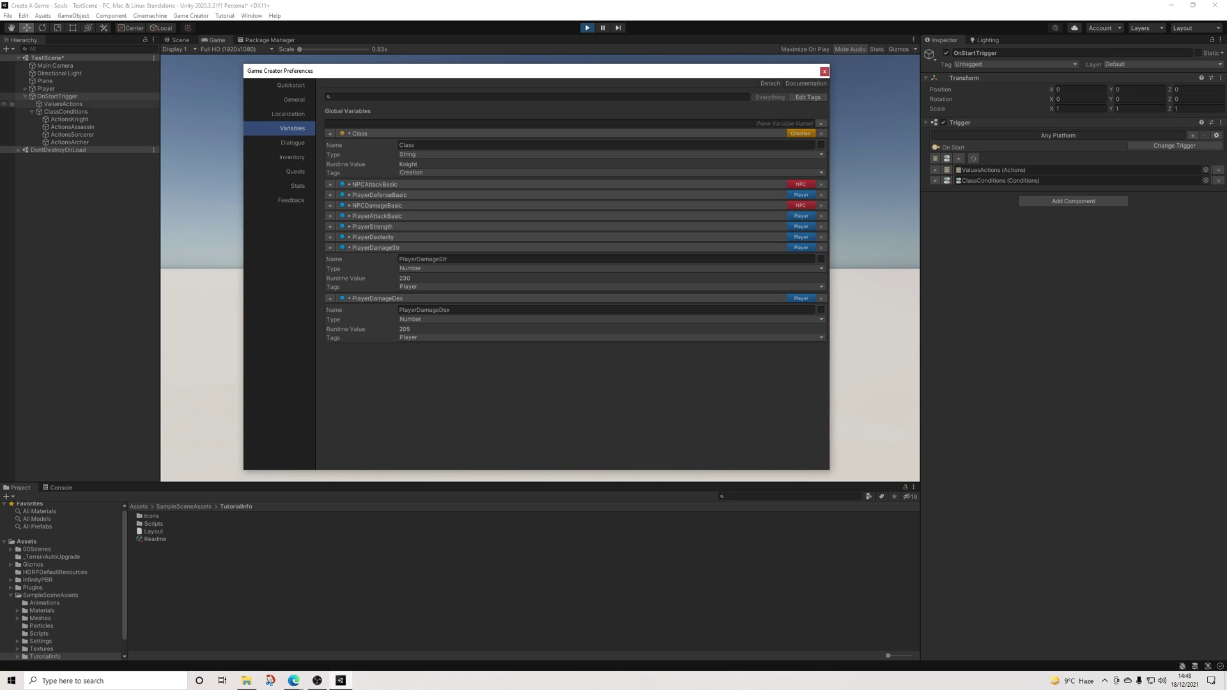
left_click(46, 88)
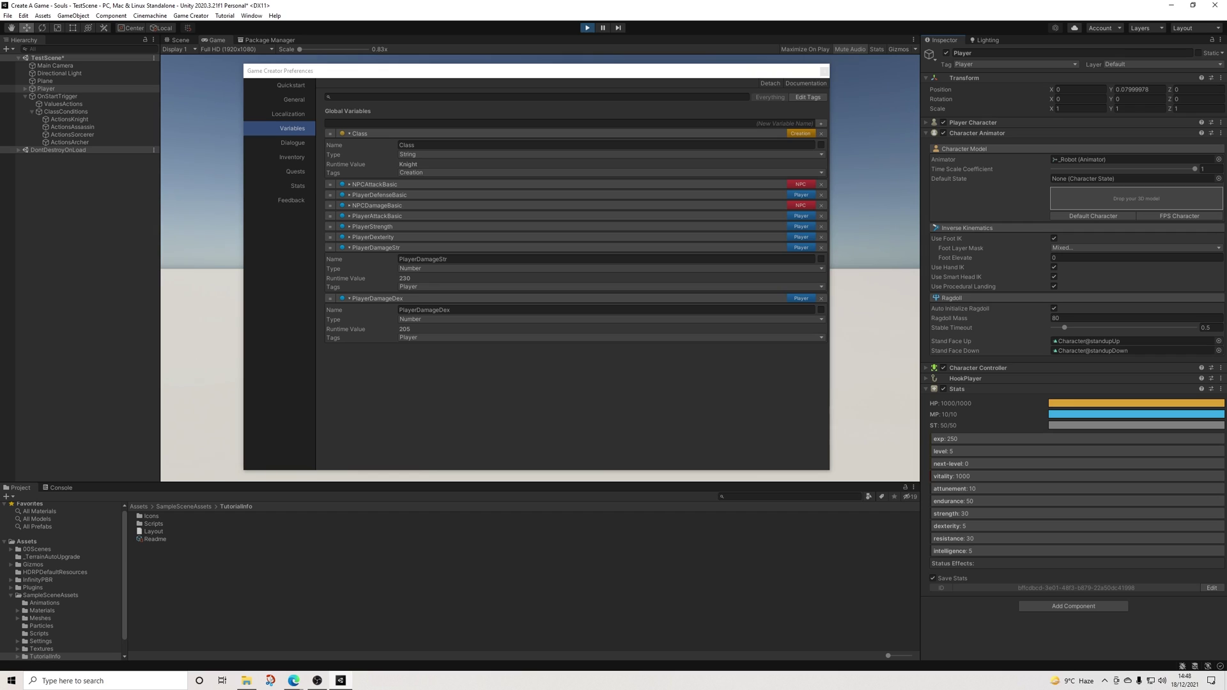
key("ctrl+p")
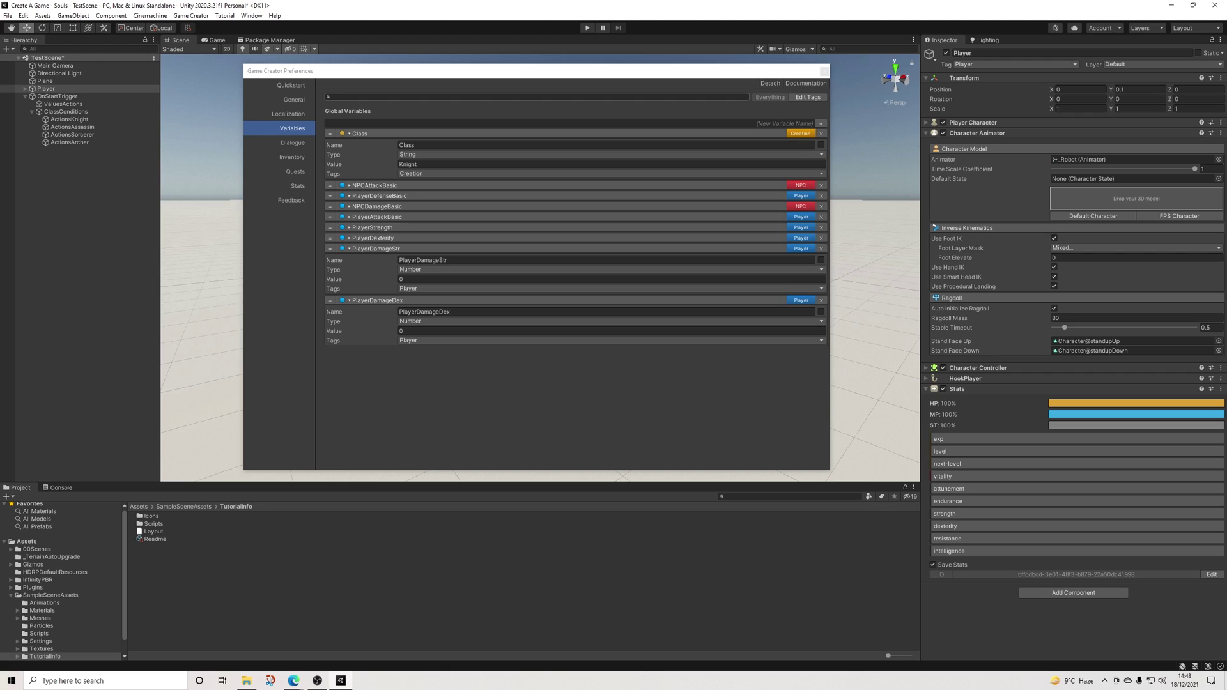
left_click(359, 134)
left_click(376, 207)
left_click(377, 218)
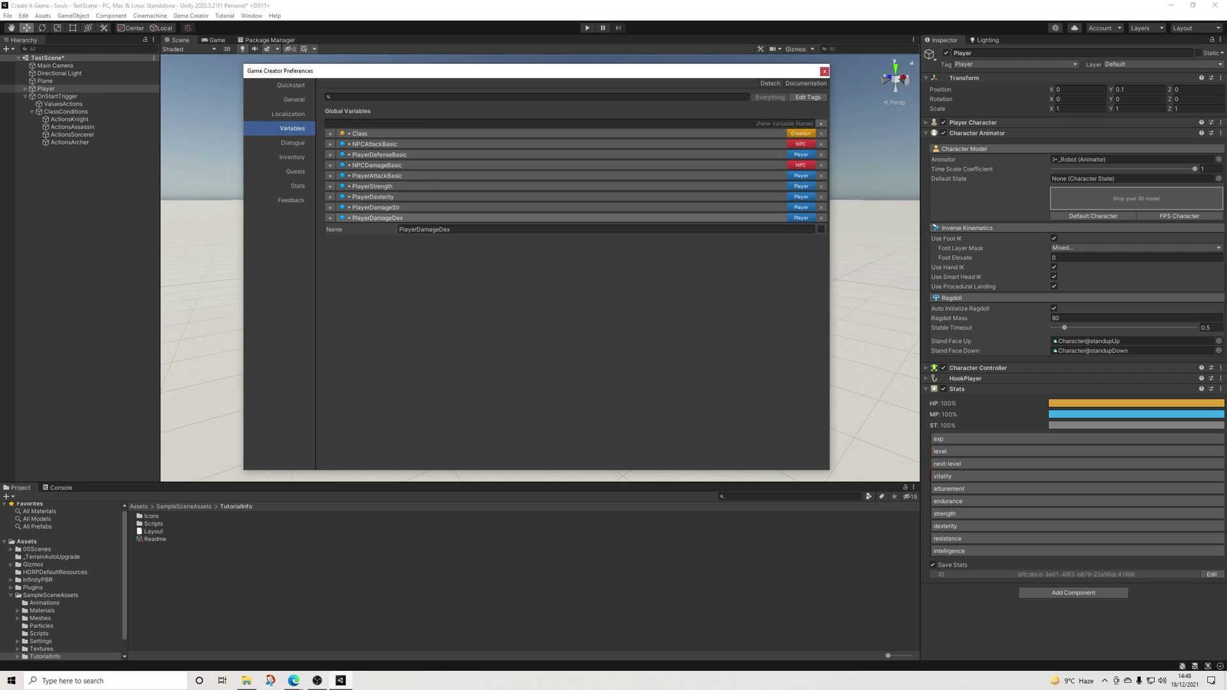